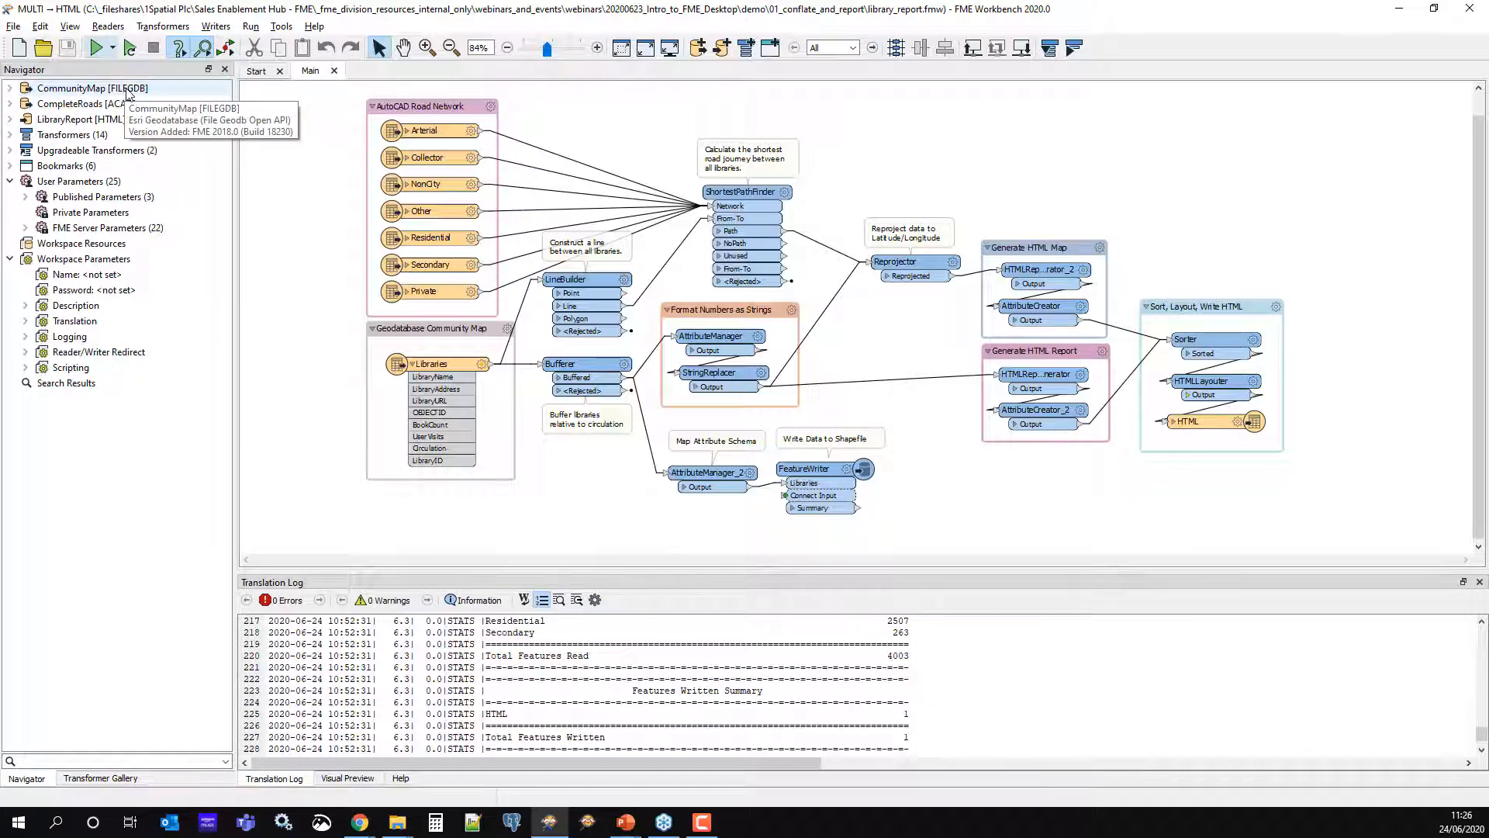
Select the CommunityMap [FILEGDB] reader in the library_report workspace Navigator
{"action": "left_click", "coordinate": [128, 93]}
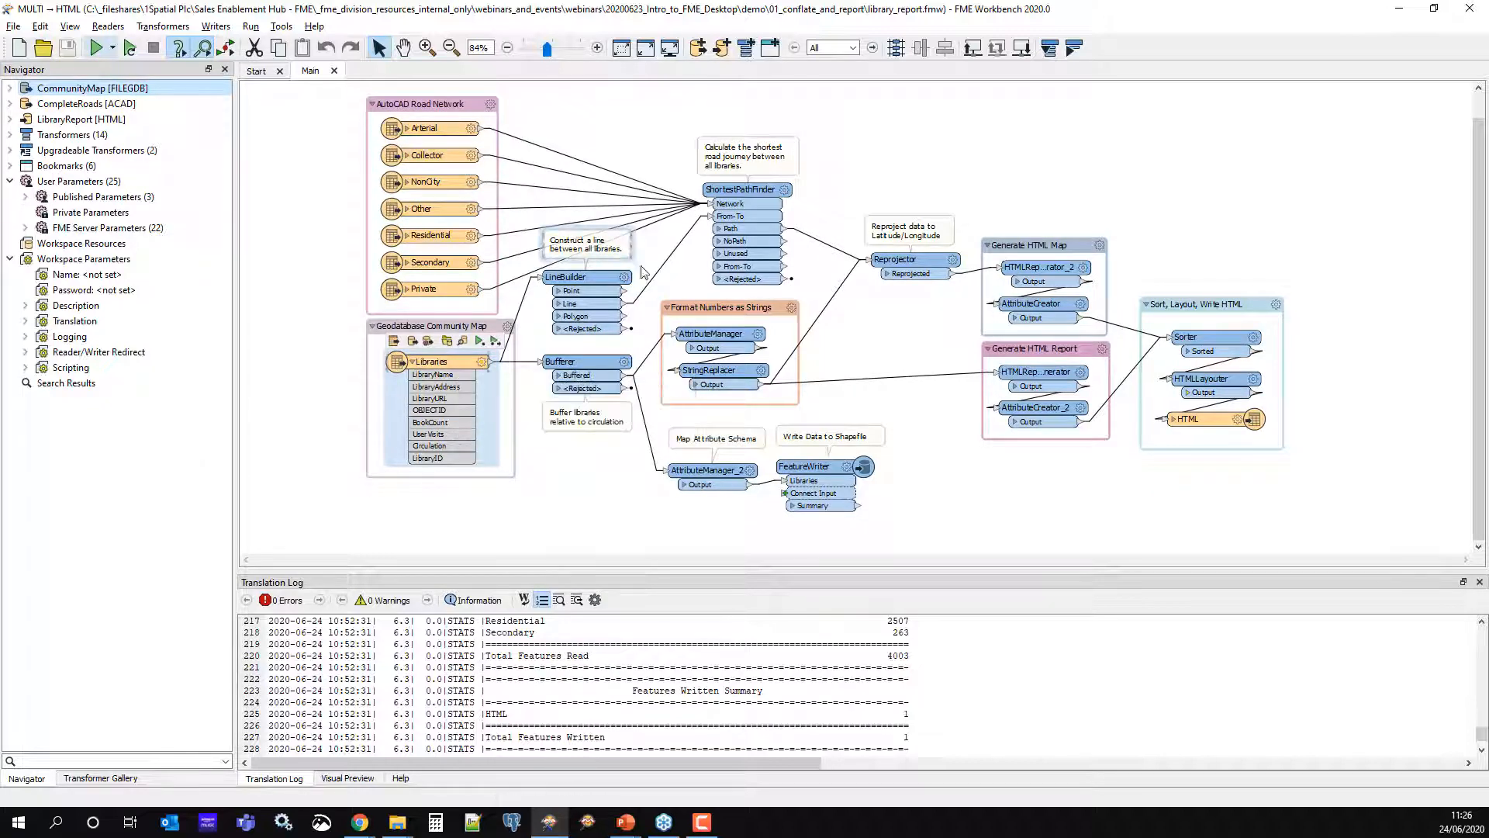
{"action": "scroll", "coordinate": [671, 272], "scroll_direction": "up", "scroll_amount": 2}
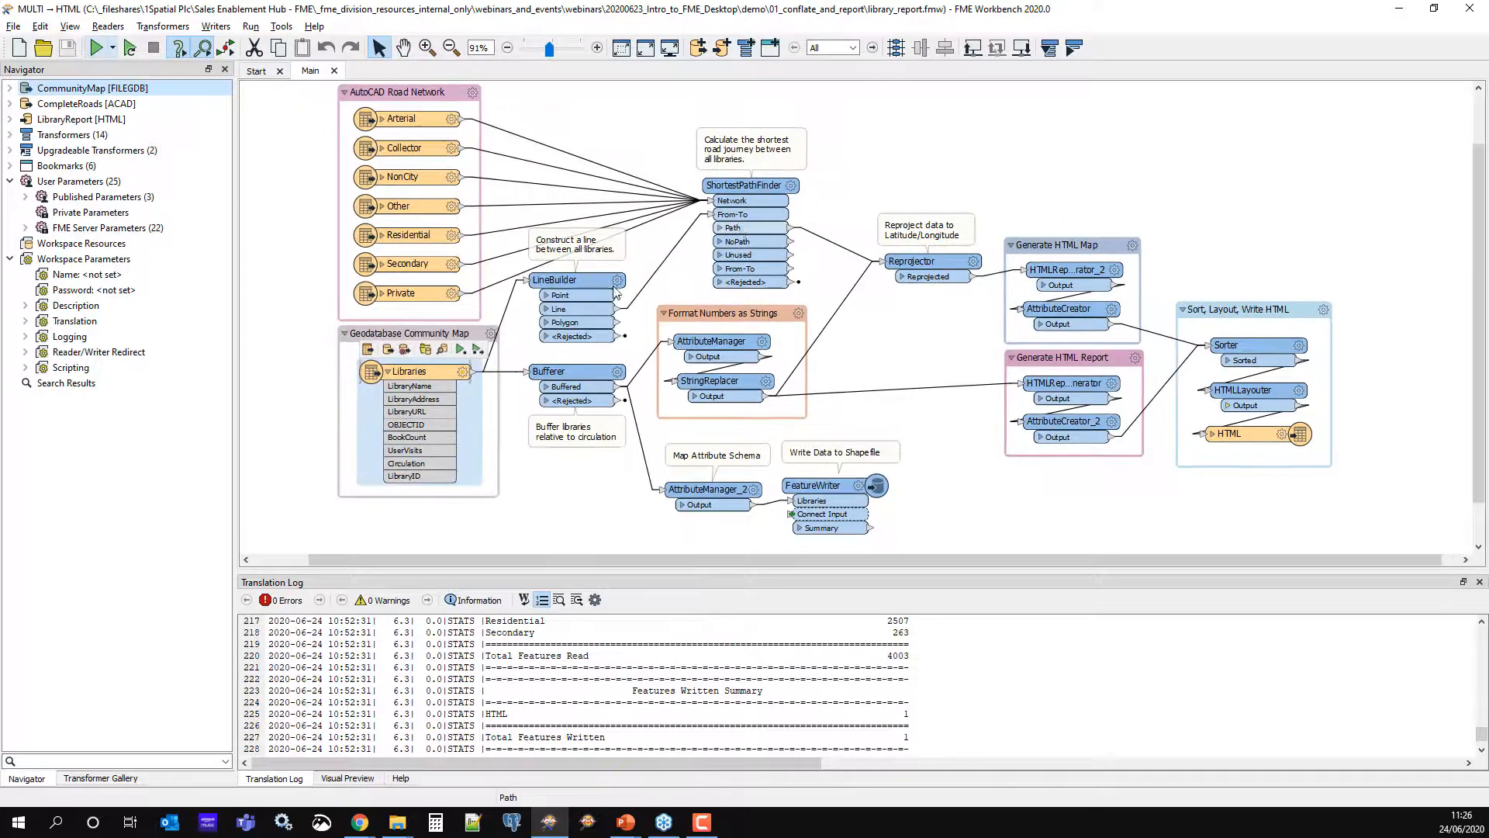
{"action": "left_click", "coordinate": [62, 109]}
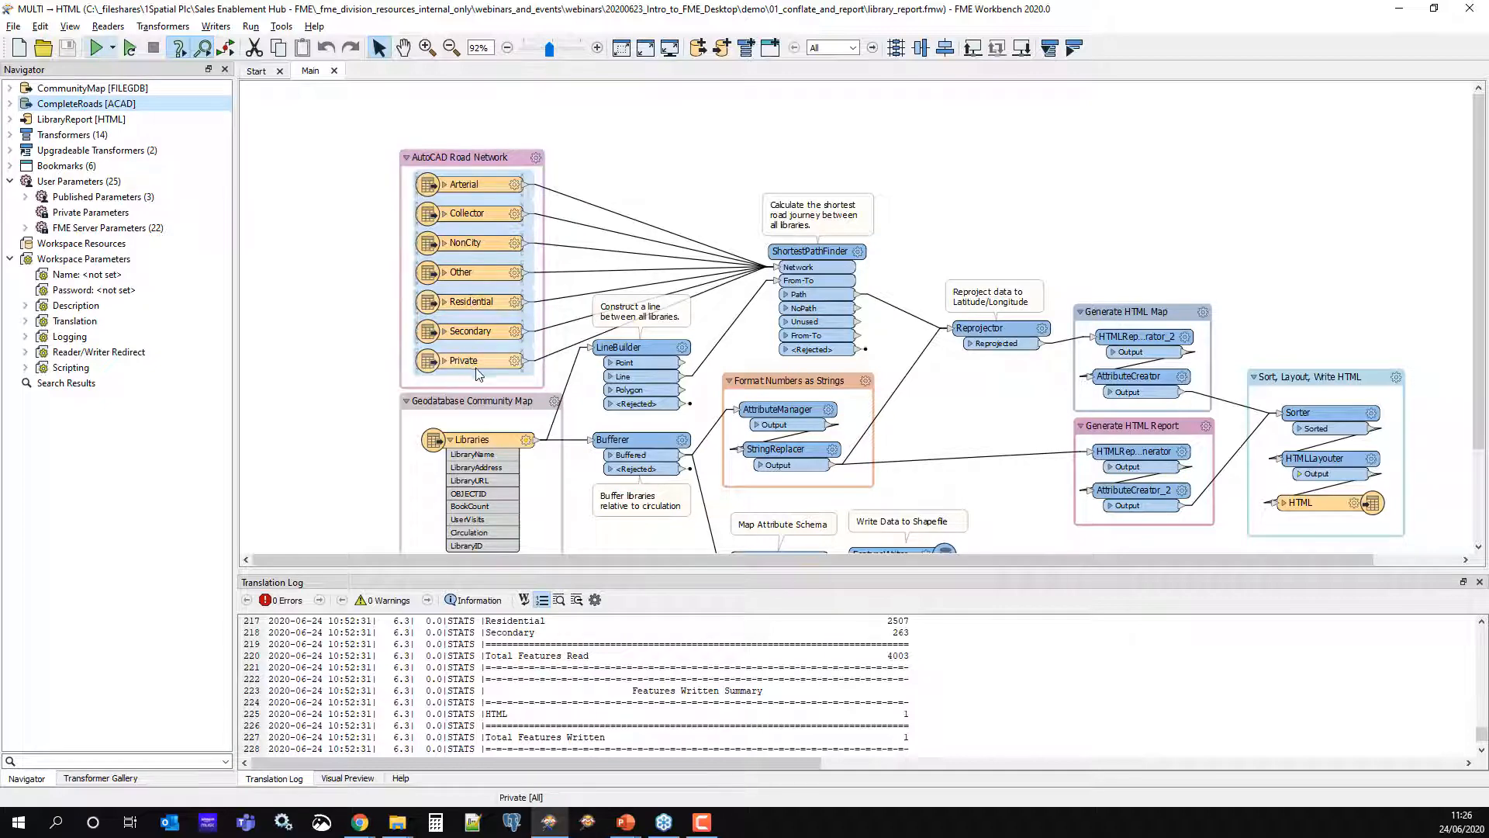
{"action": "mouse_move", "coordinate": [479, 375]}
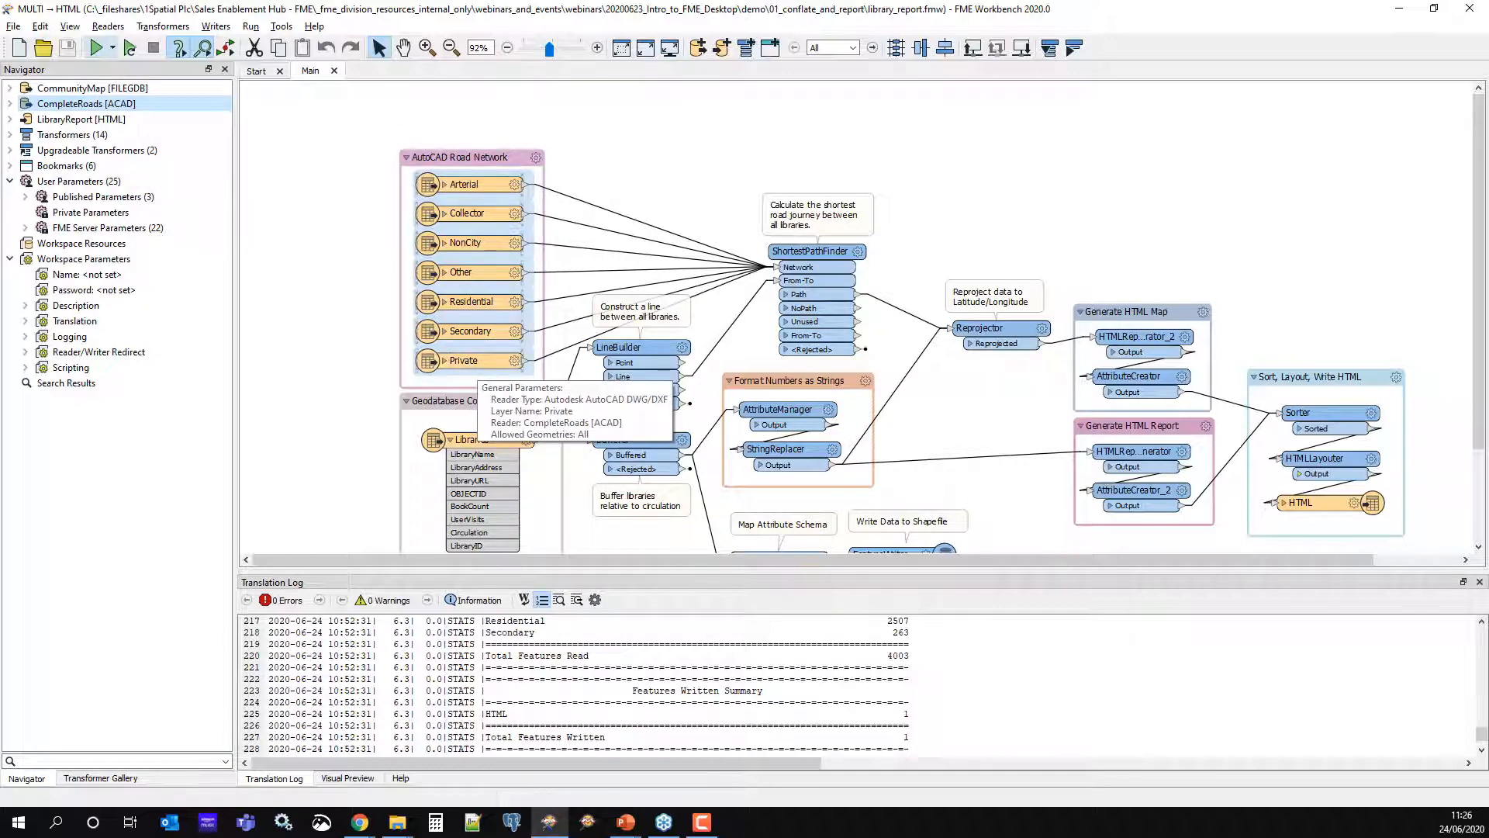
{"action": "left_click", "coordinate": [10, 104]}
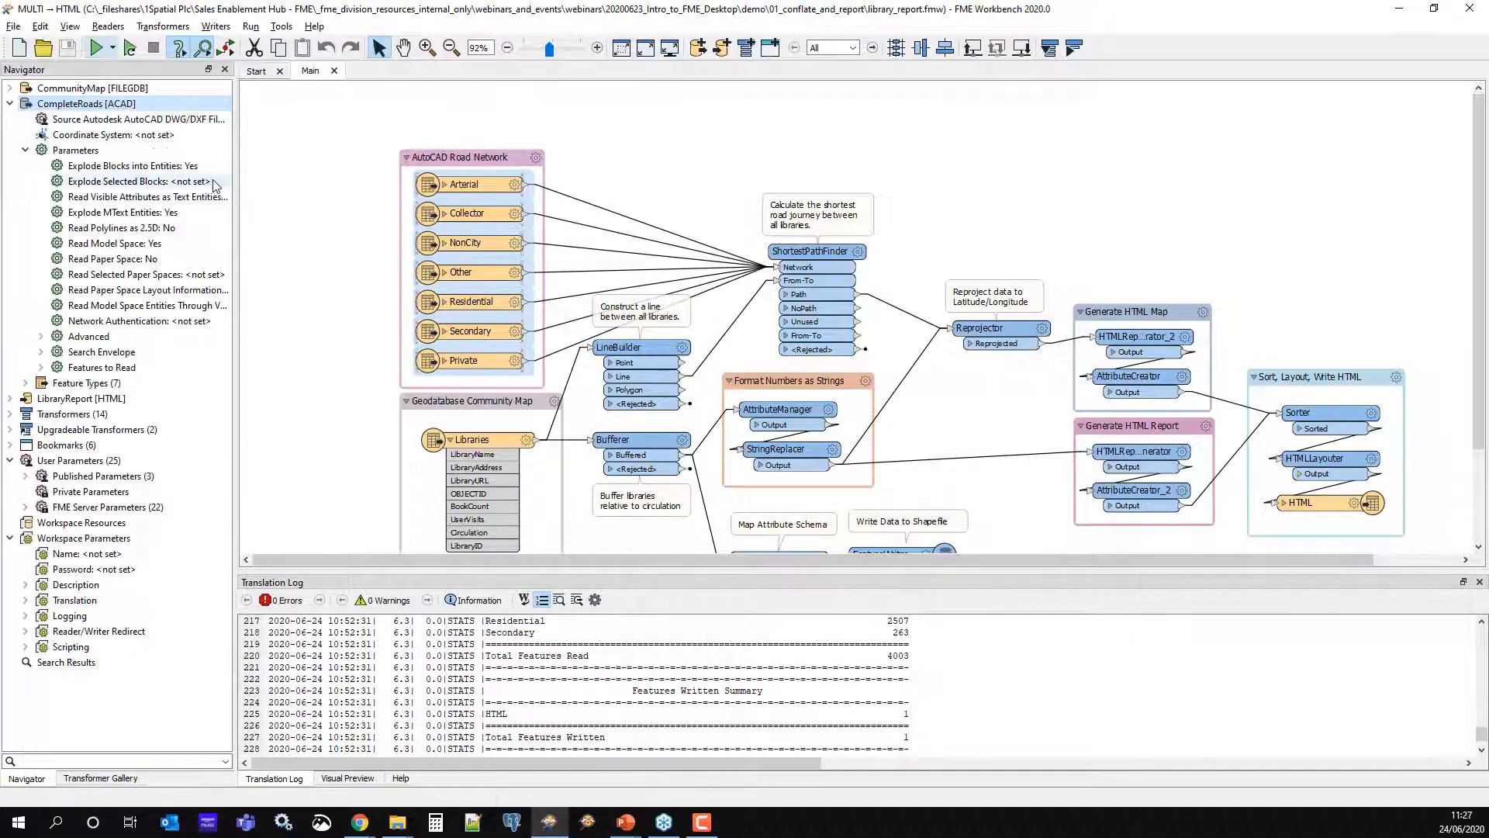
{"action": "left_click_drag", "start_coordinate": [235, 184], "coordinate": [442, 190]}
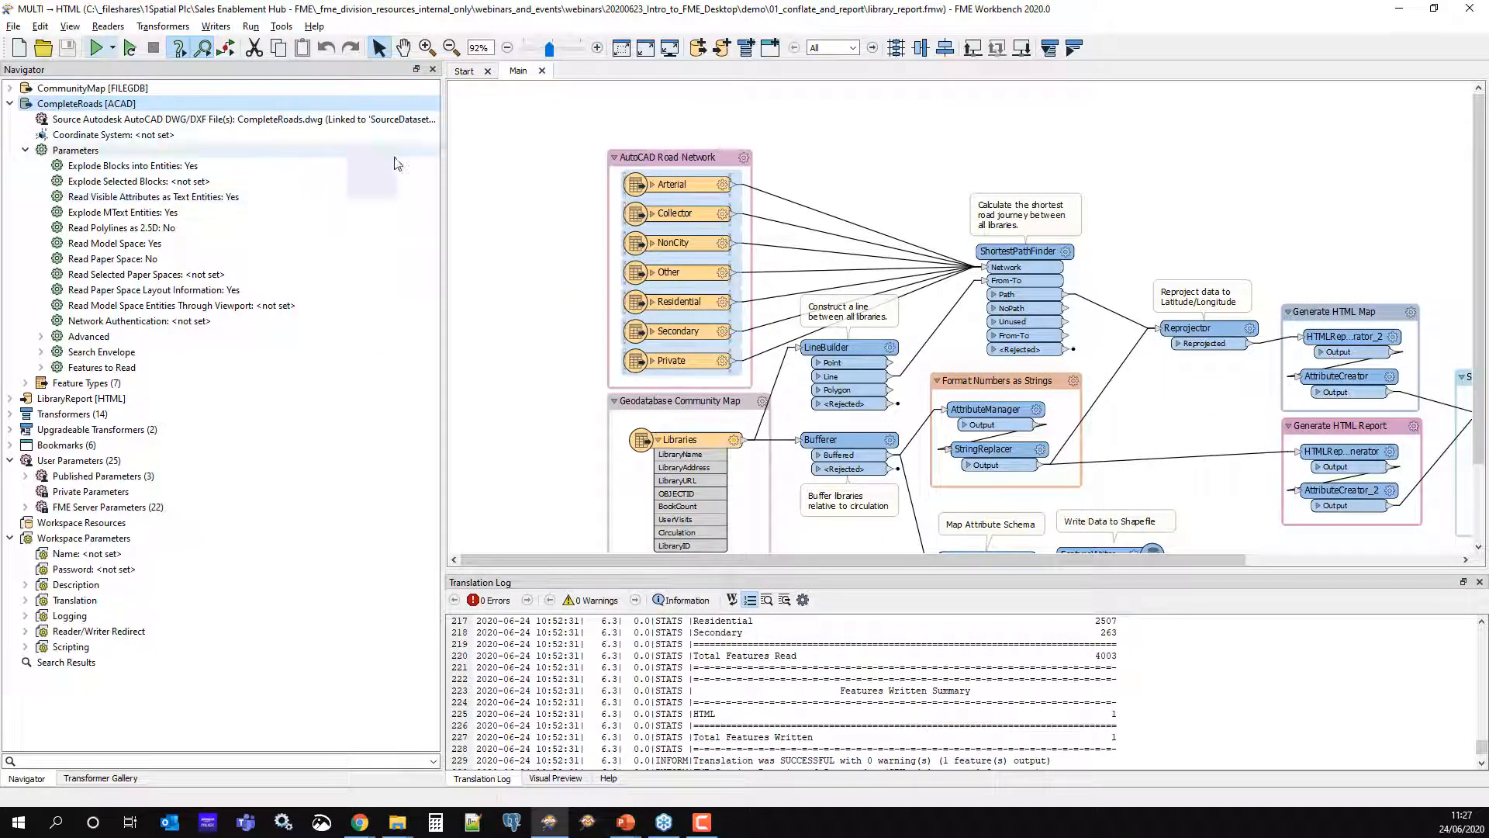
{"action": "left_click_drag", "start_coordinate": [440, 165], "coordinate": [236, 169]}
{"action": "left_click", "coordinate": [11, 106]}
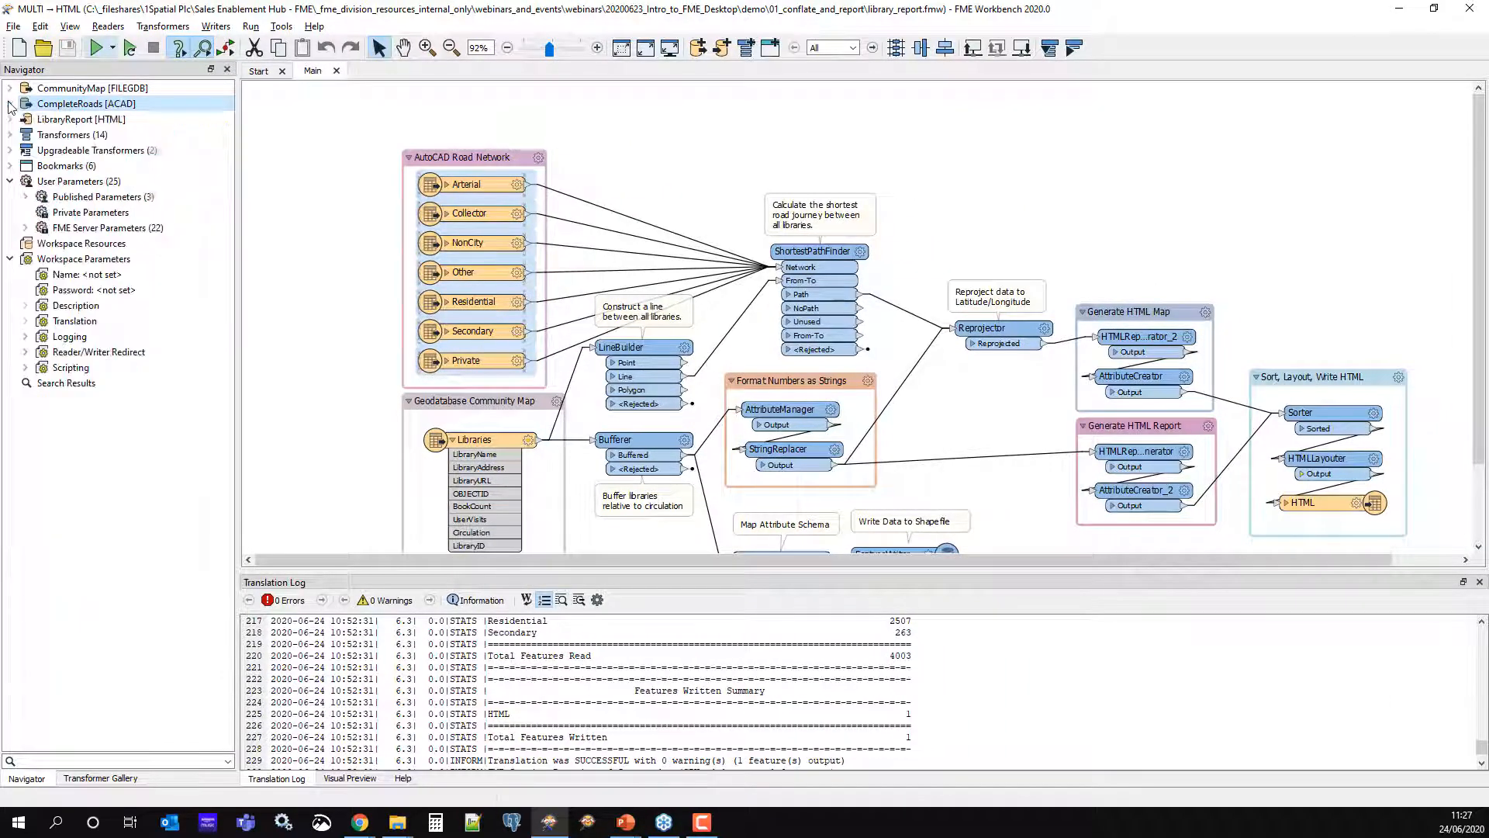
{"action": "left_click", "coordinate": [47, 120]}
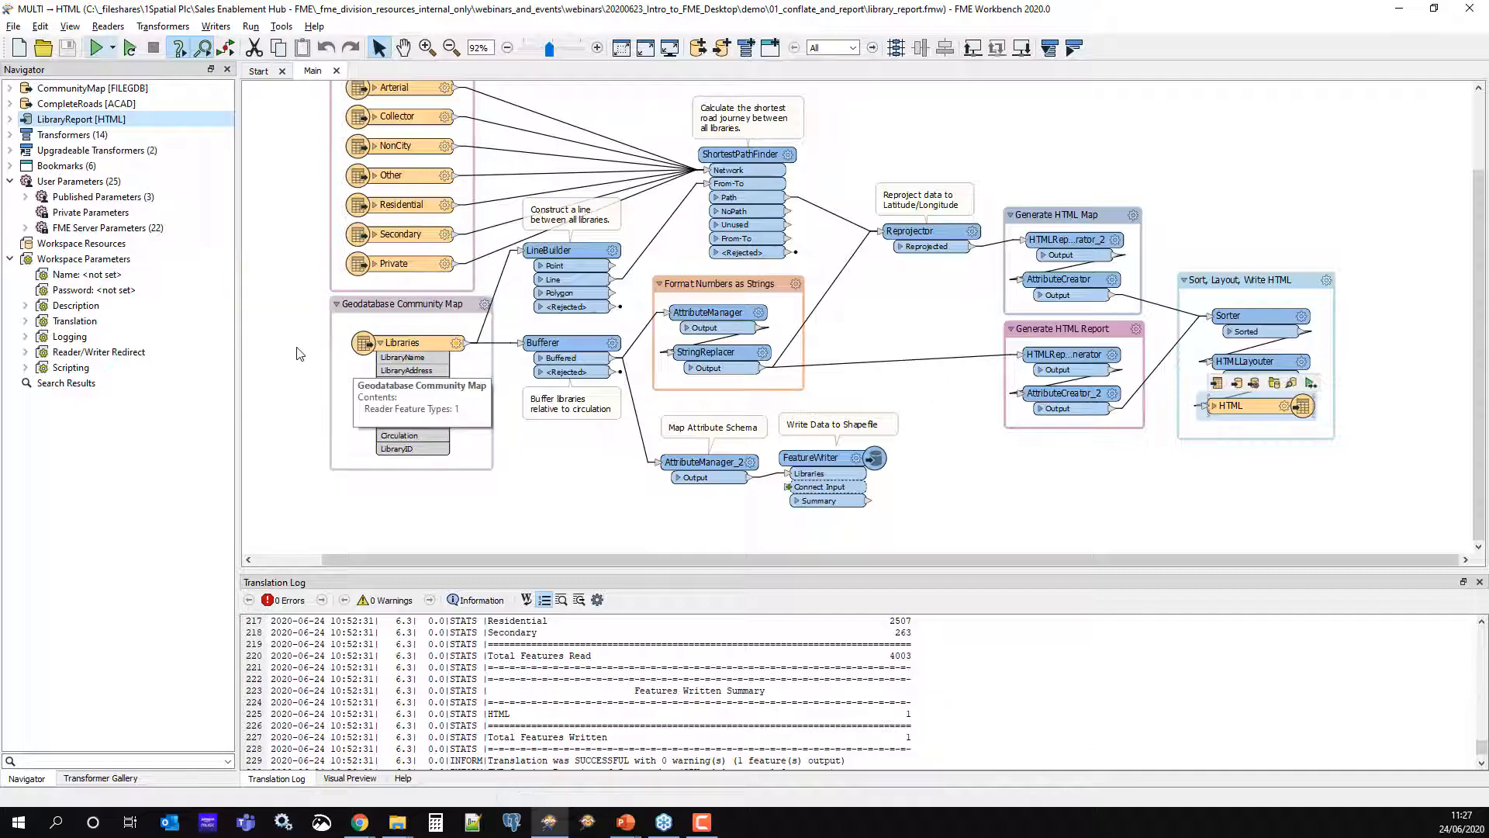
{"action": "scroll", "coordinate": [298, 352], "scroll_direction": "up", "scroll_amount": 1}
{"action": "scroll", "coordinate": [299, 353], "scroll_direction": "down", "scroll_amount": 1}
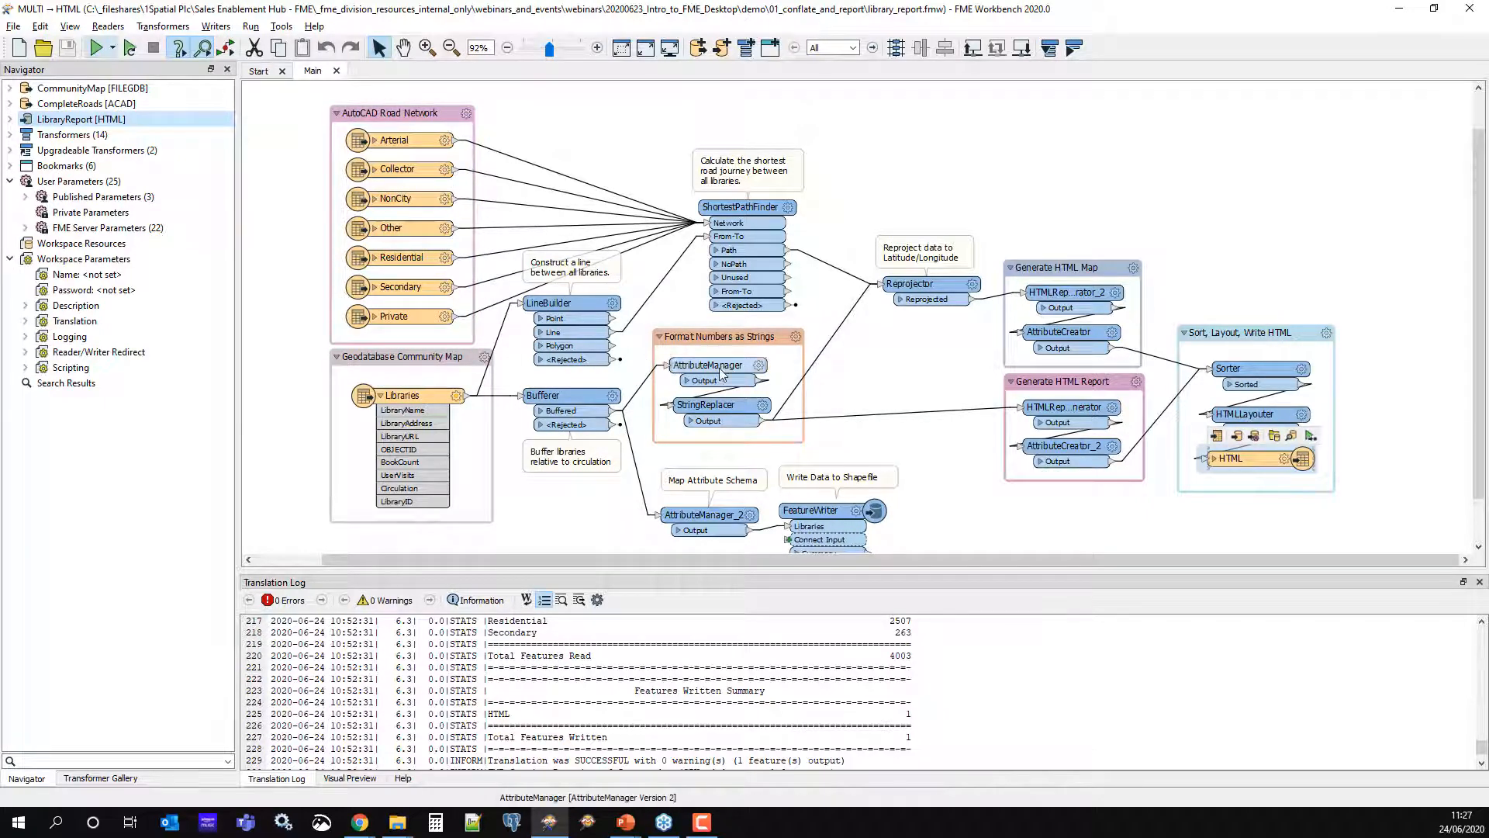
Run the whole workspace with its default parameters, then nudge the AutoCAD Road Network bookmark upward
{"action": "left_click", "coordinate": [113, 51]}
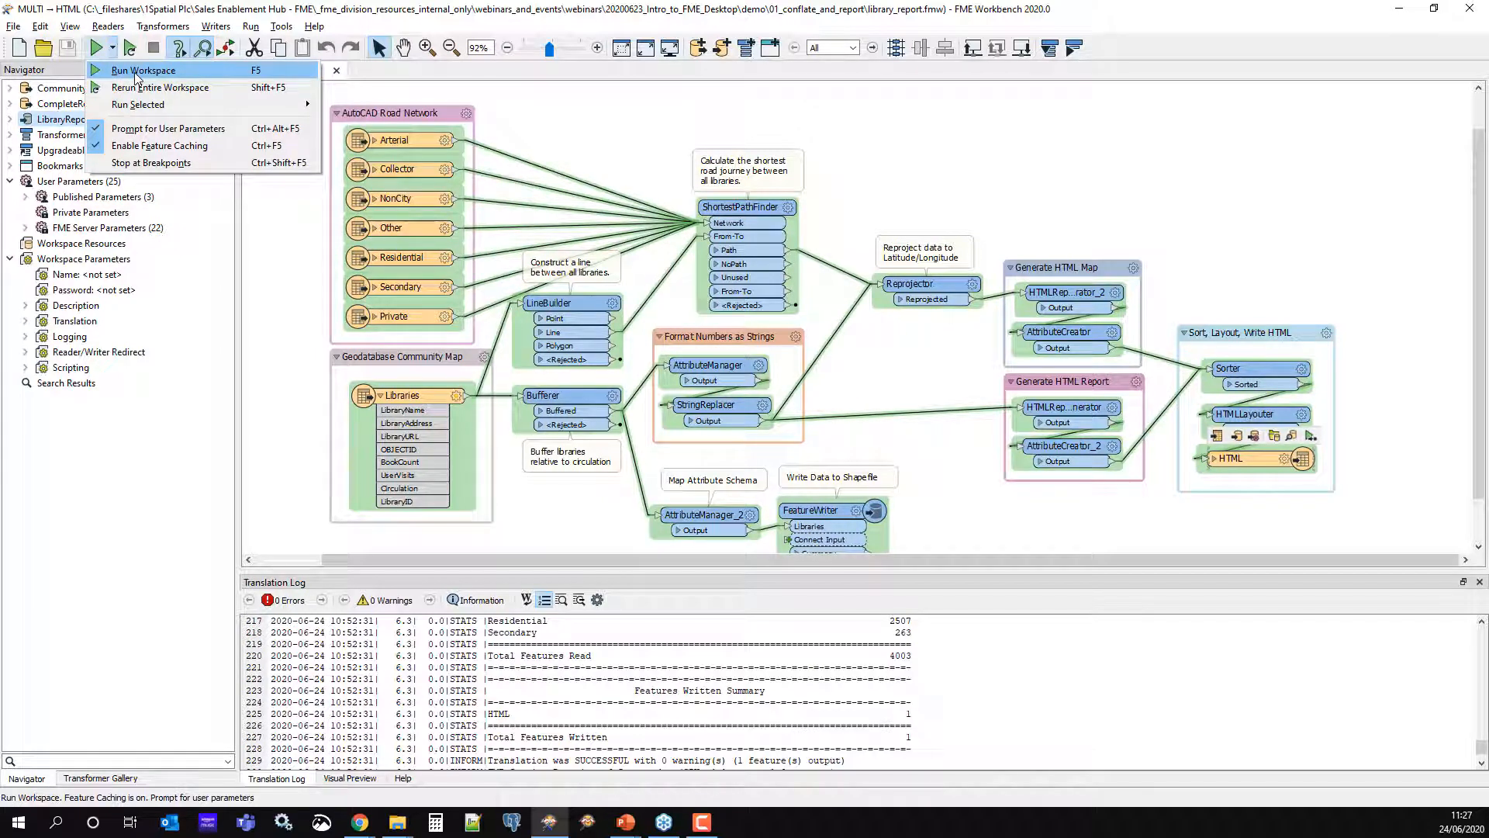
{"action": "left_click", "coordinate": [137, 76]}
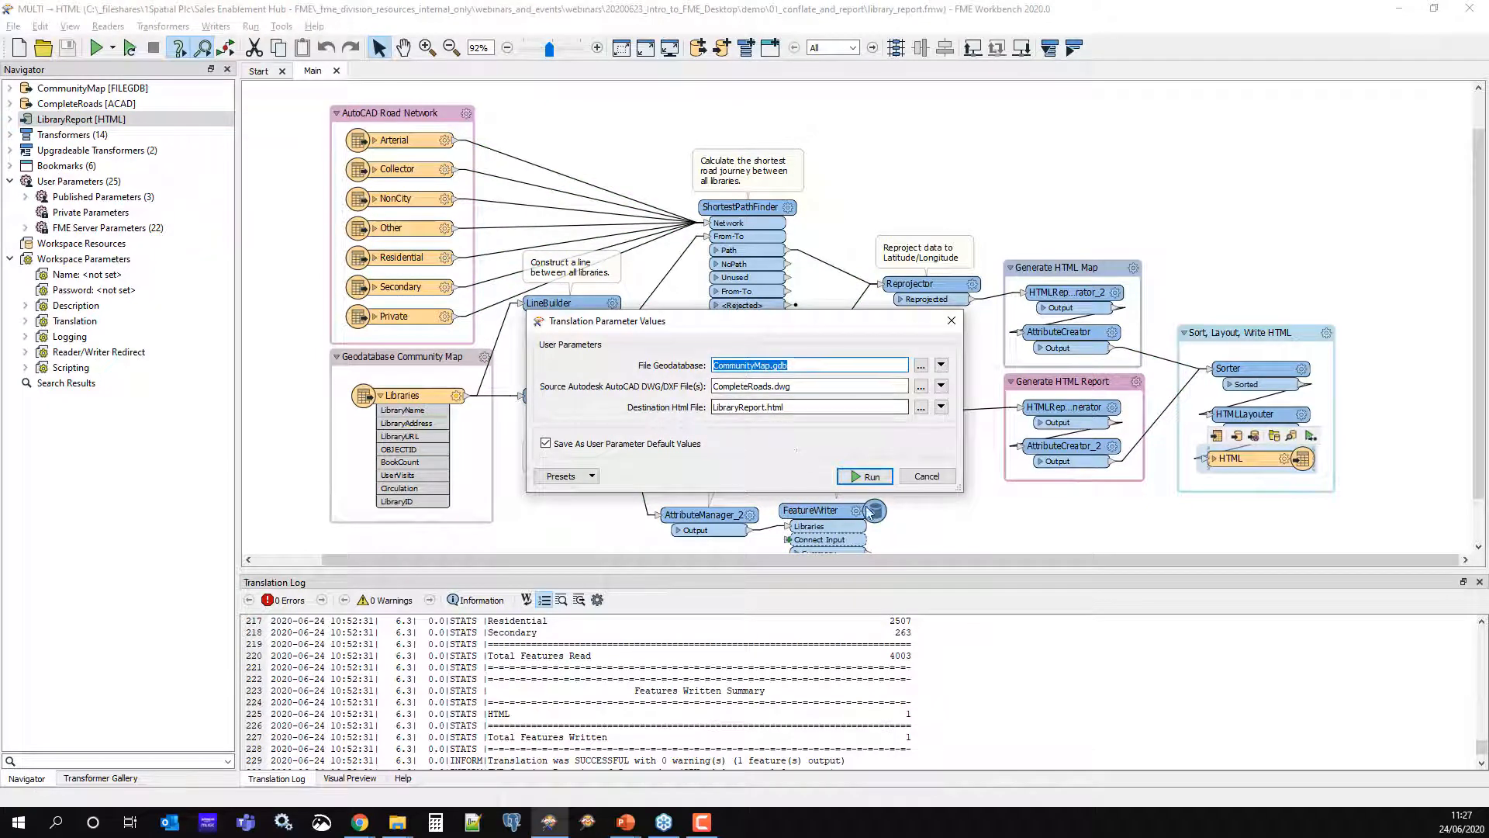
{"action": "left_click", "coordinate": [864, 476]}
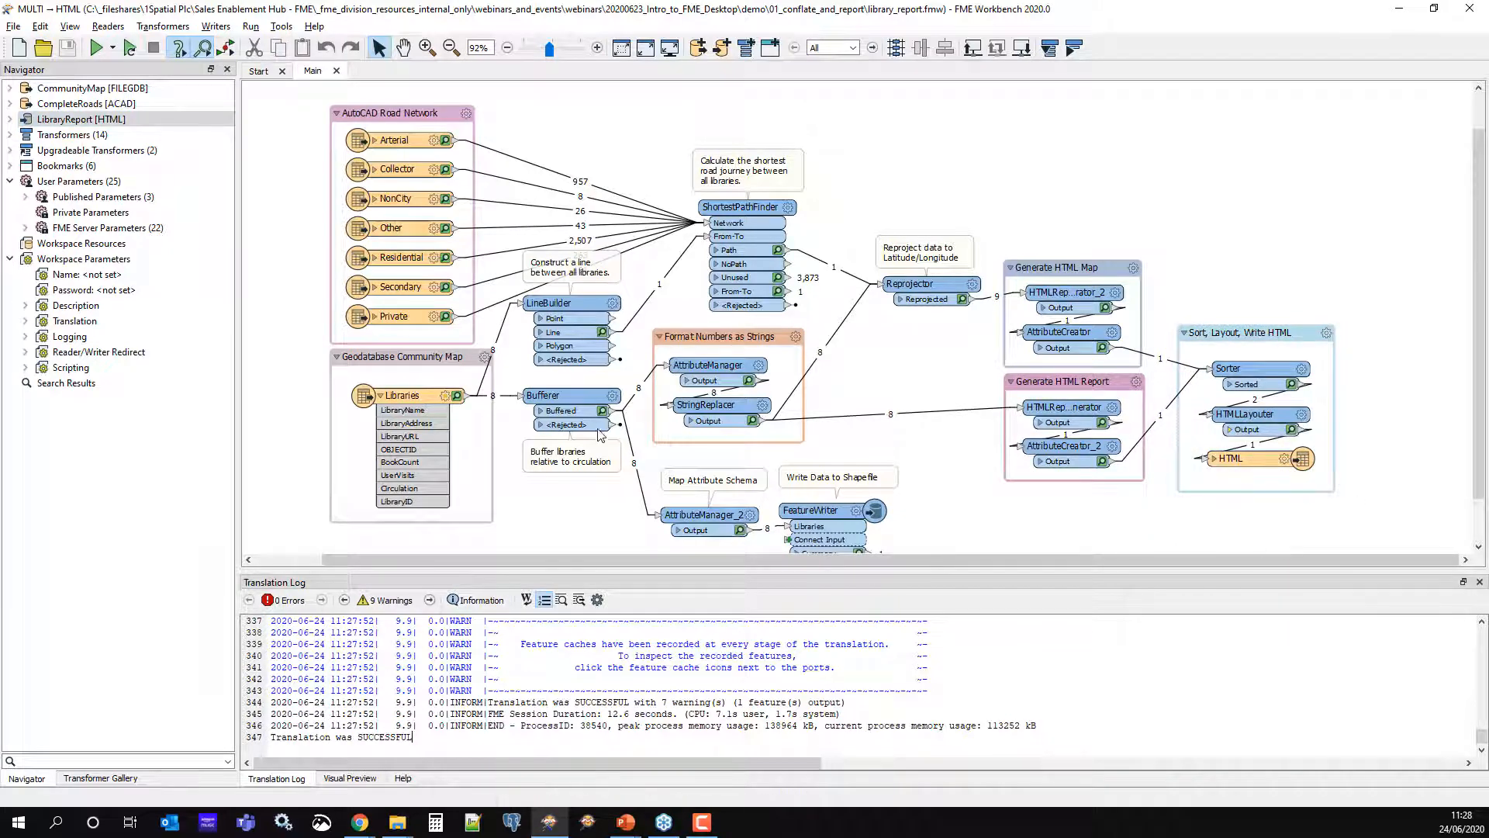
{"action": "left_click_drag", "start_coordinate": [409, 100], "coordinate": [409, 80]}
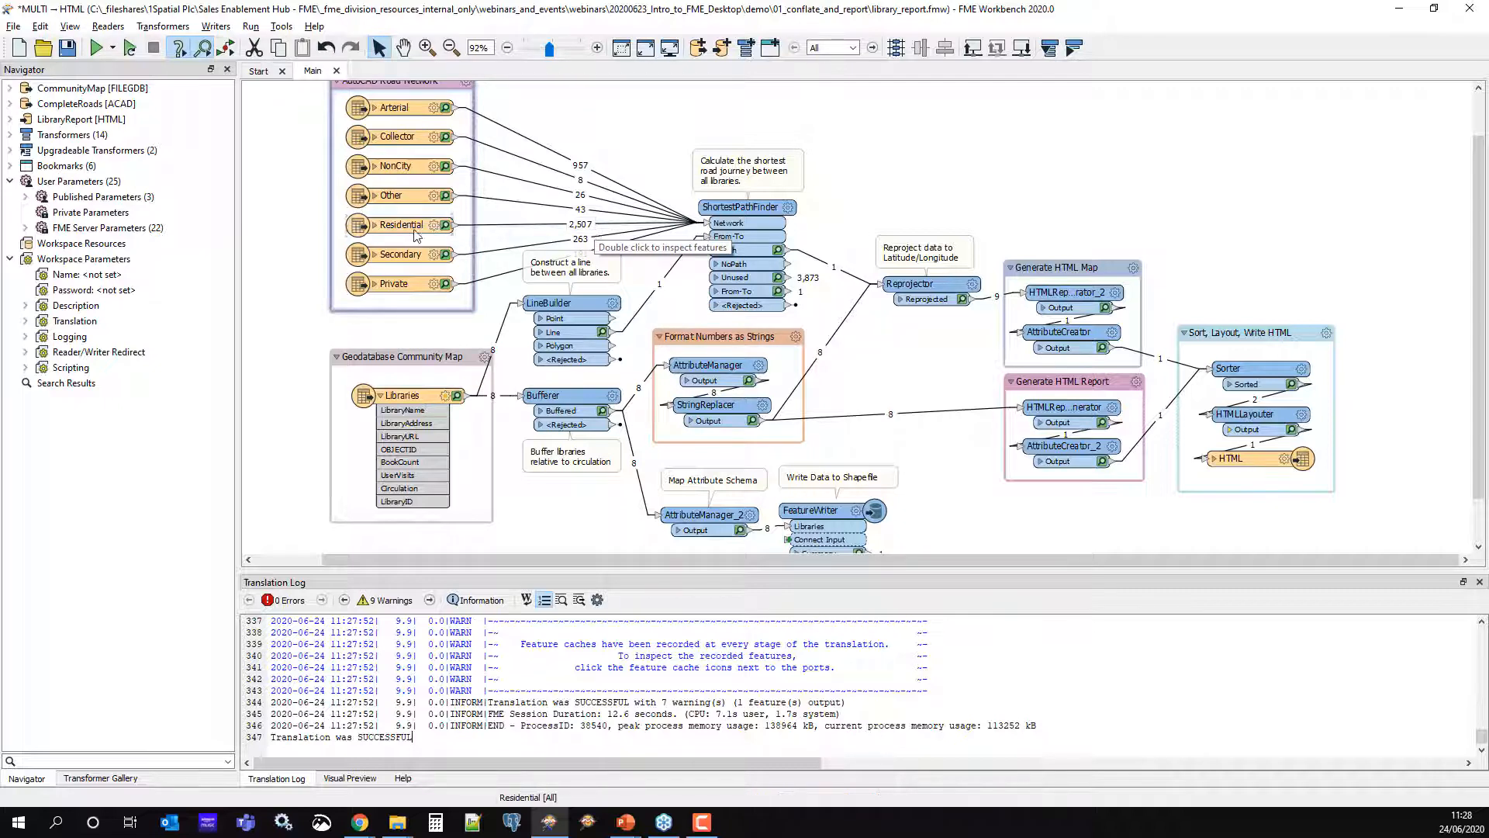
Enlarge Visual Preview showing cached Residential, NonCity, Collector, Arterial, Other, Secondary and Private roads
{"action": "mouse_move", "coordinate": [409, 235]}
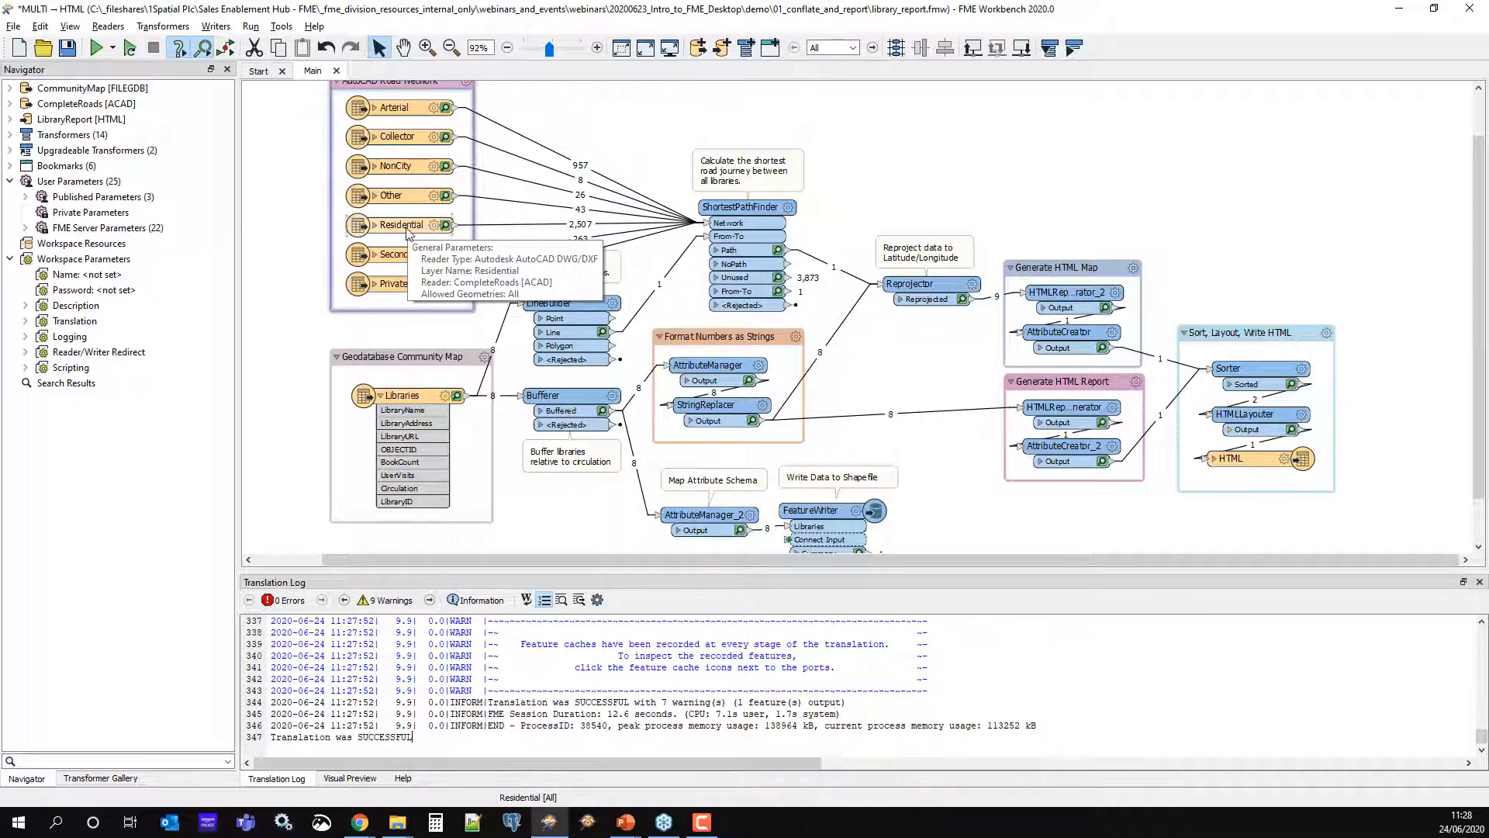
{"action": "left_click", "coordinate": [446, 225]}
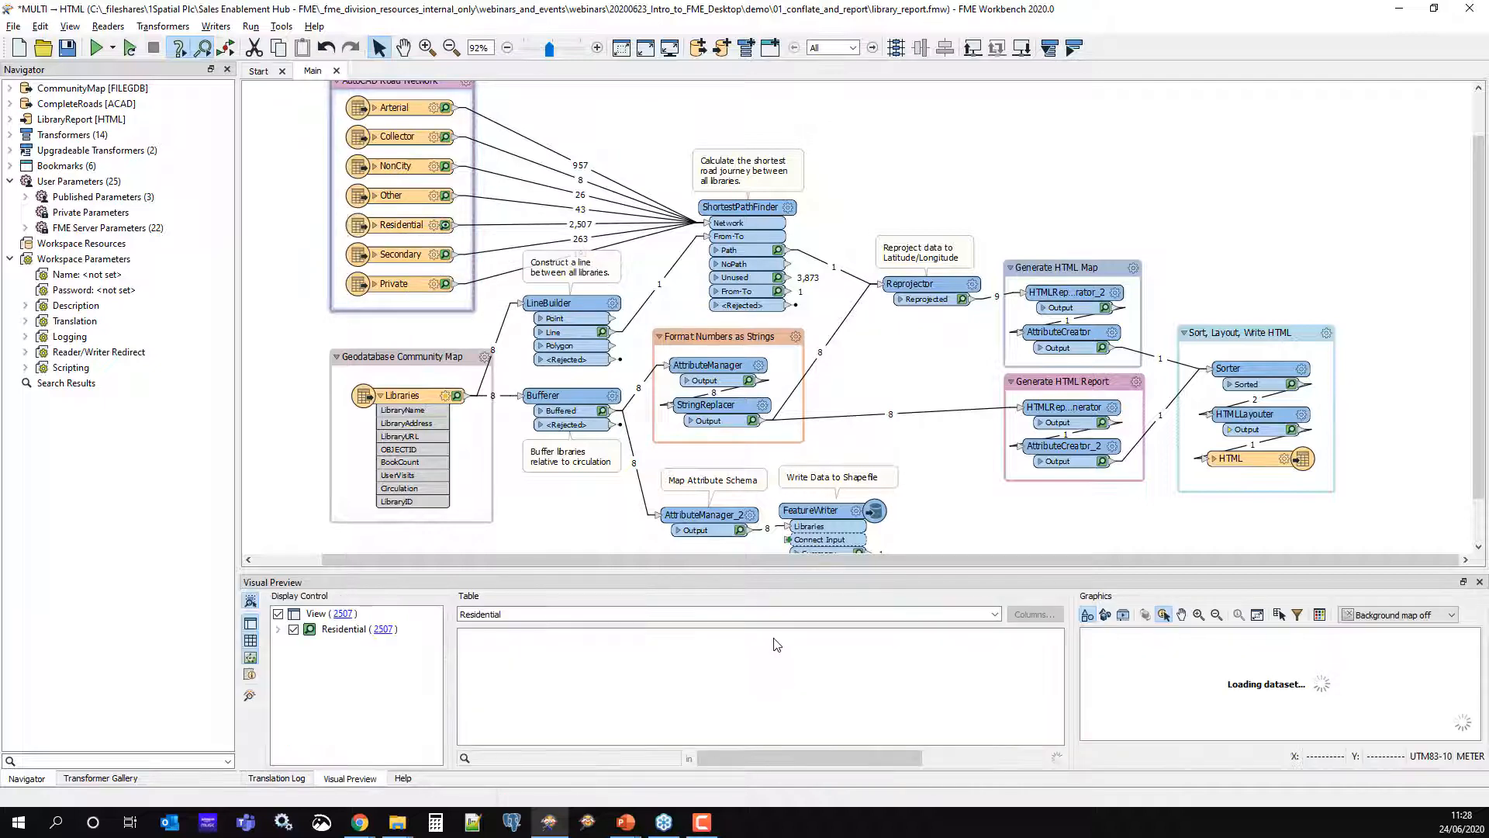
{"action": "left_click_drag", "start_coordinate": [789, 501], "coordinate": [789, 475]}
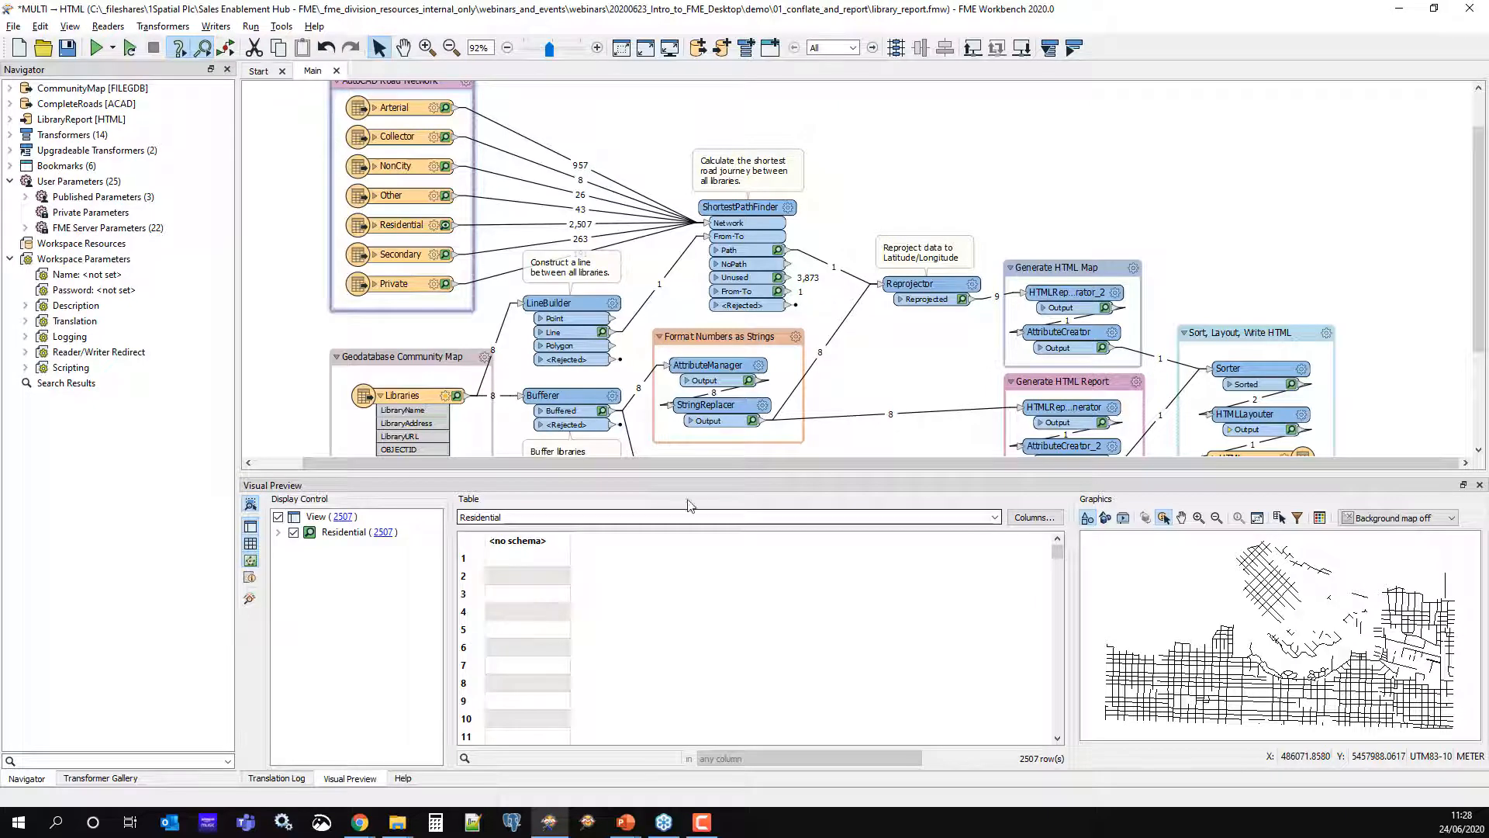
{"action": "left_click", "coordinate": [445, 167]}
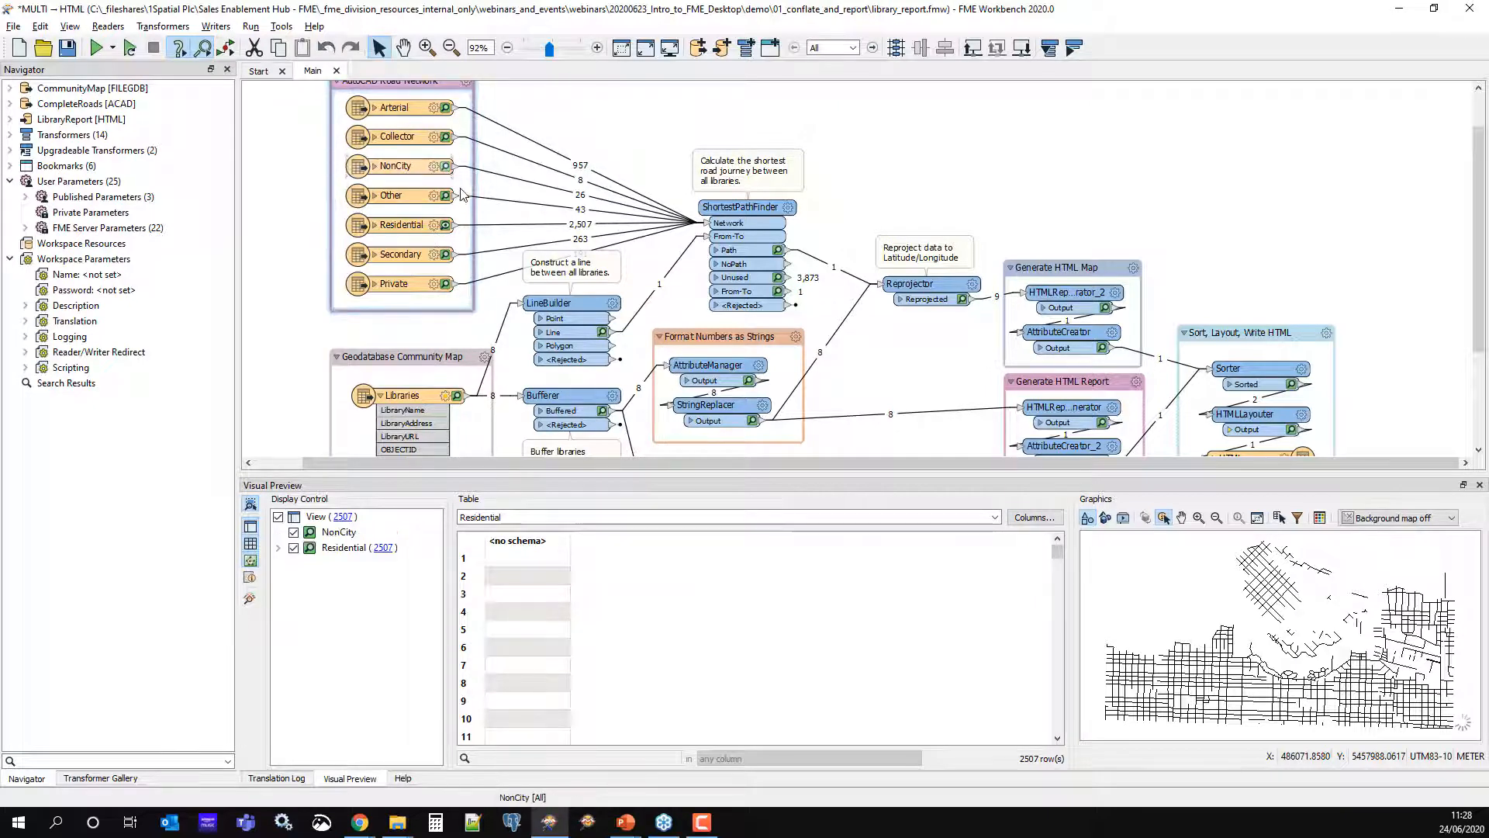
{"action": "left_click", "coordinate": [445, 136]}
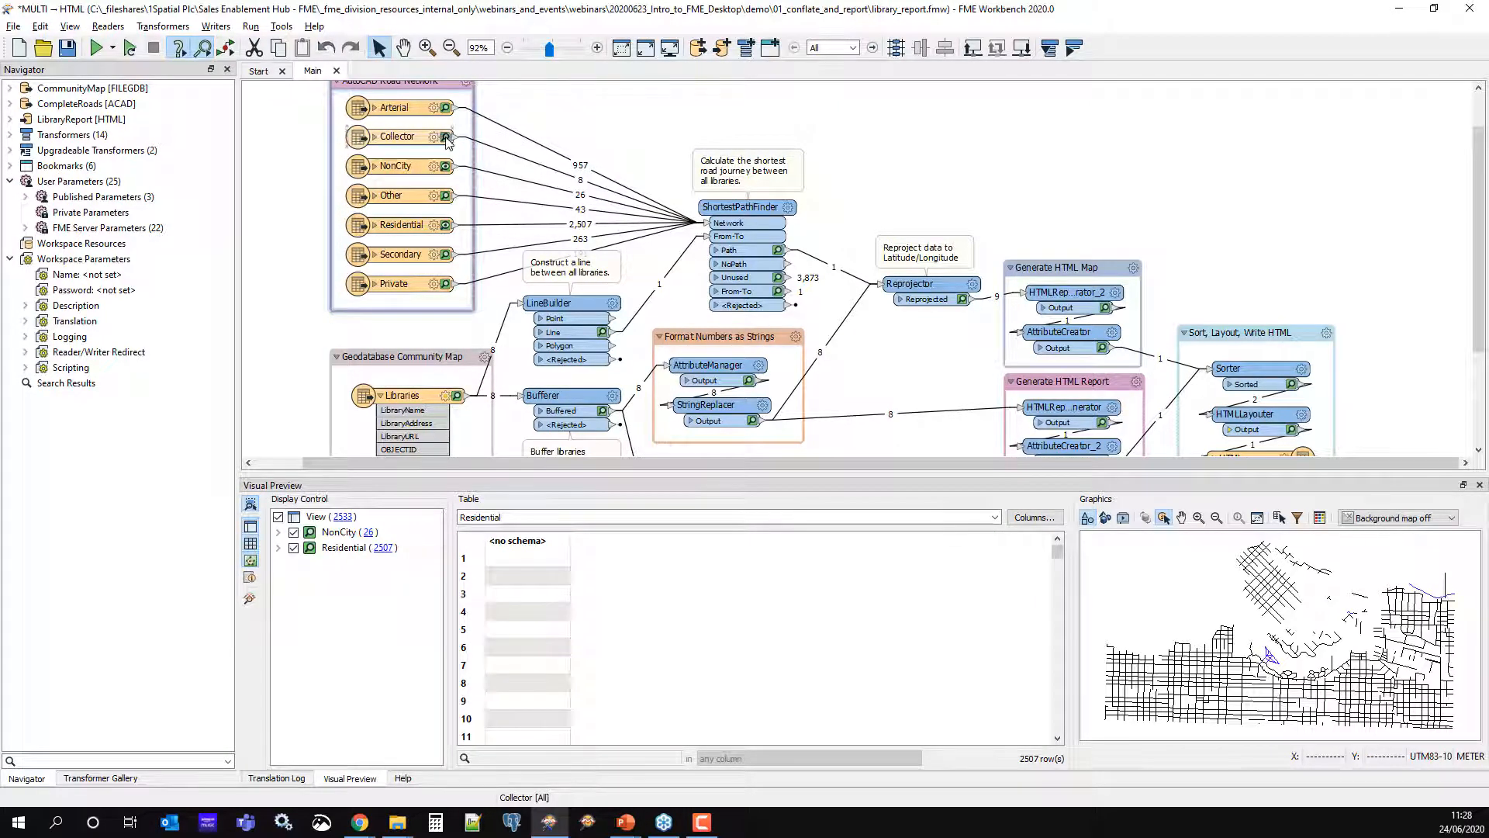
{"action": "left_click", "coordinate": [446, 109]}
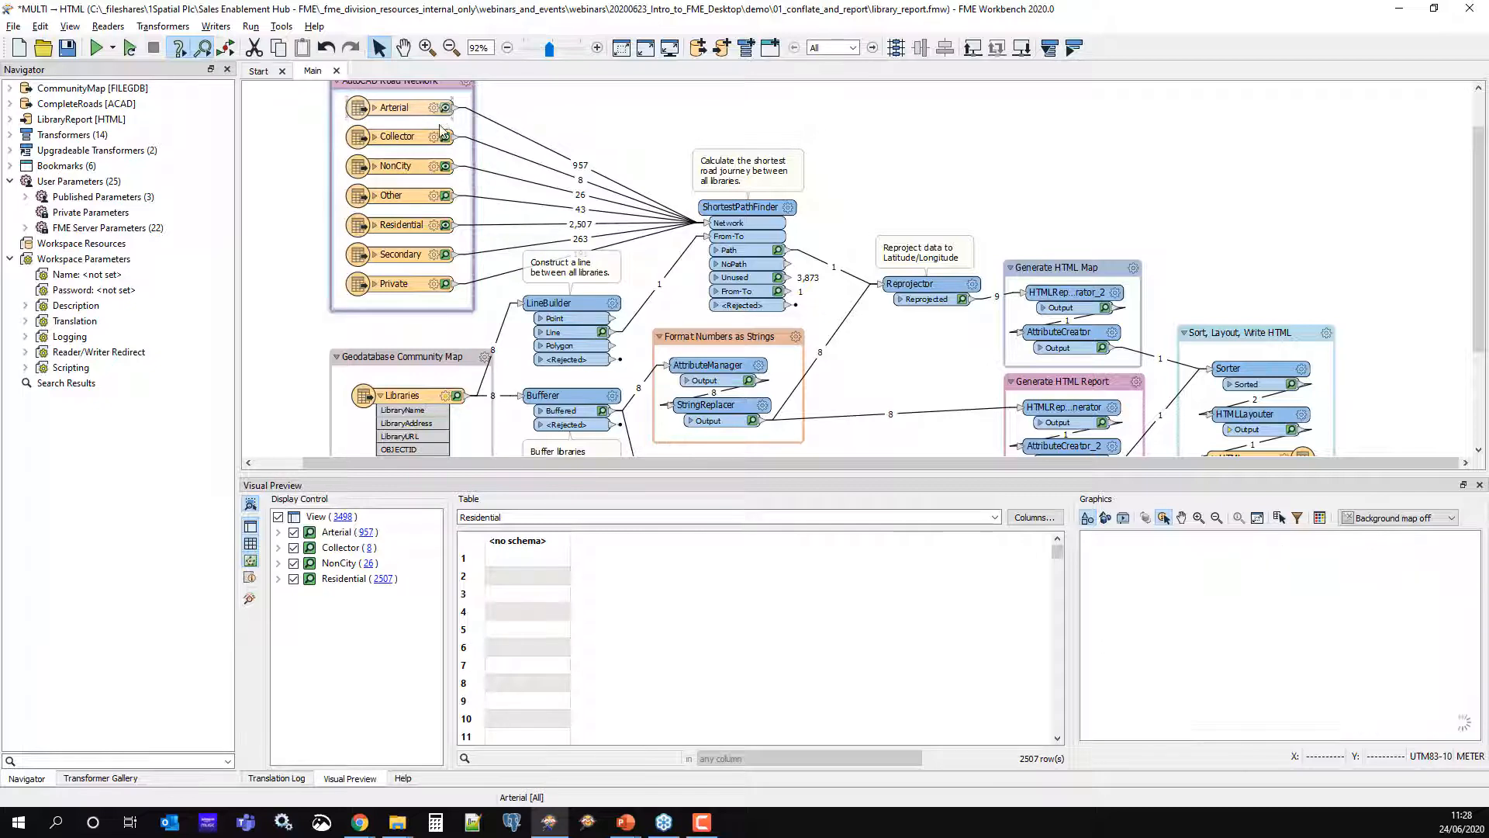
{"action": "left_click", "coordinate": [446, 195]}
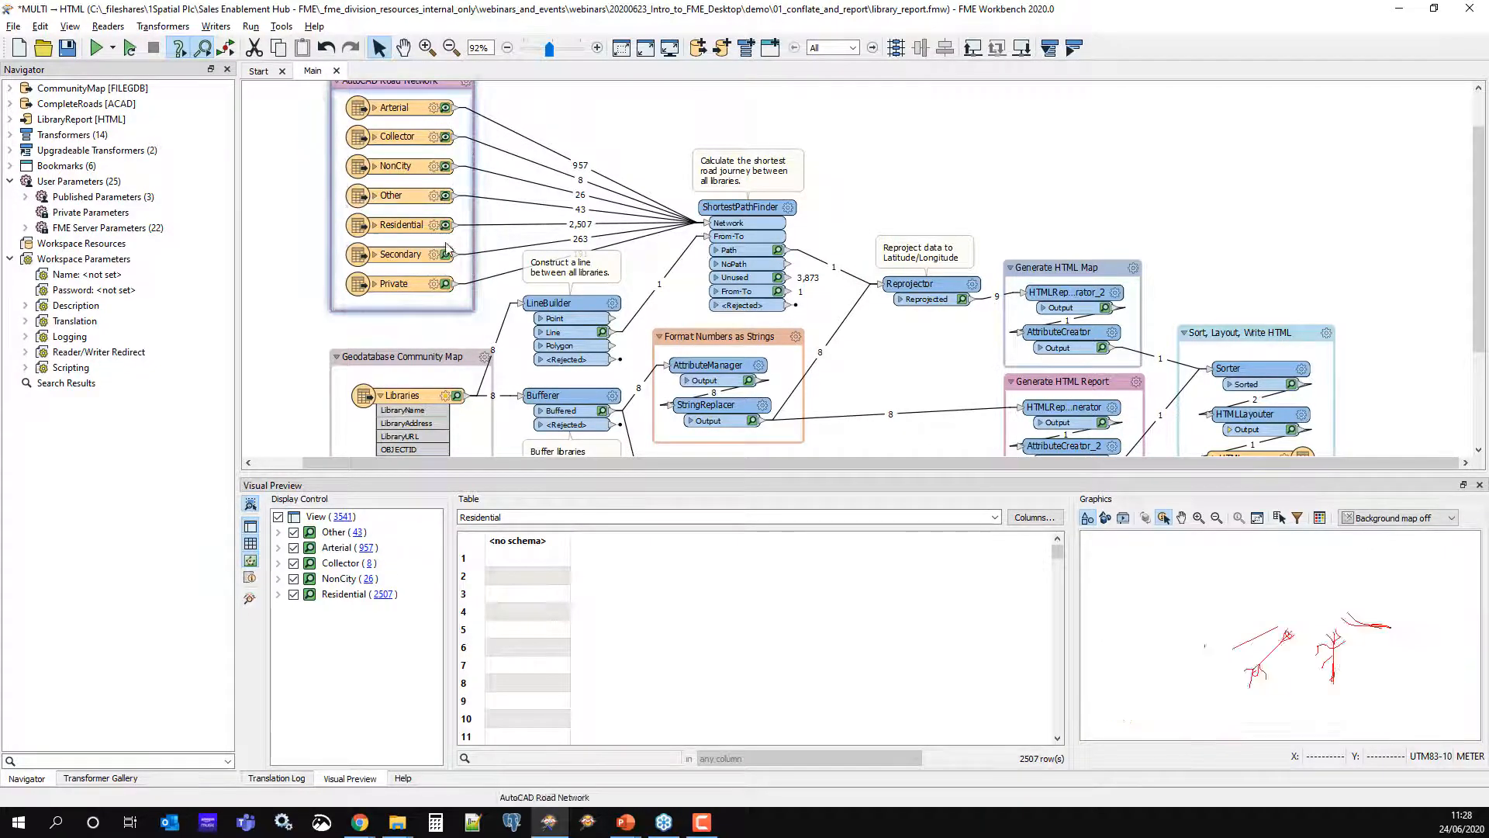
{"action": "left_click", "coordinate": [445, 255]}
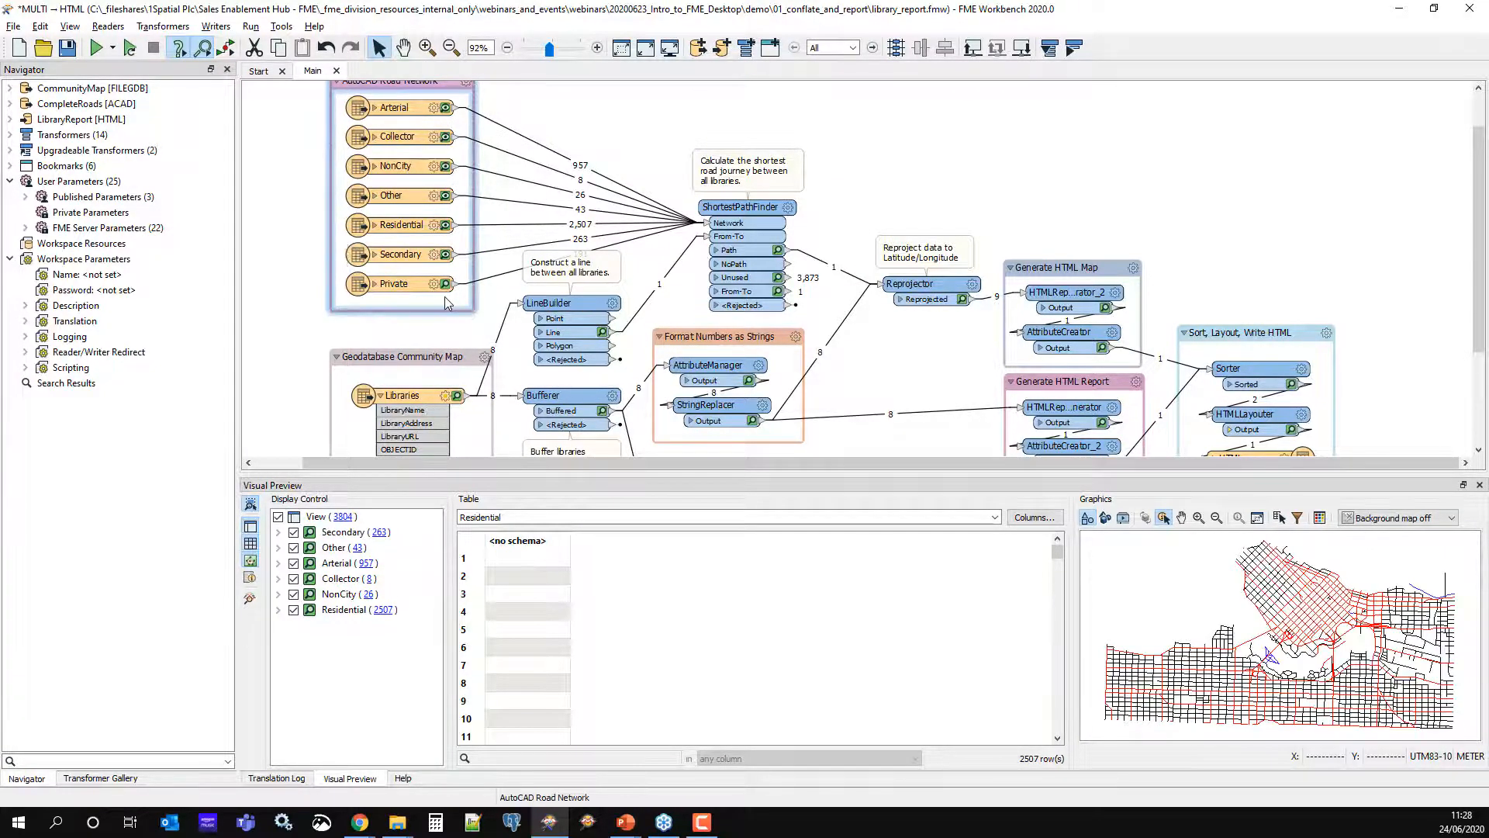
{"action": "left_click", "coordinate": [446, 284]}
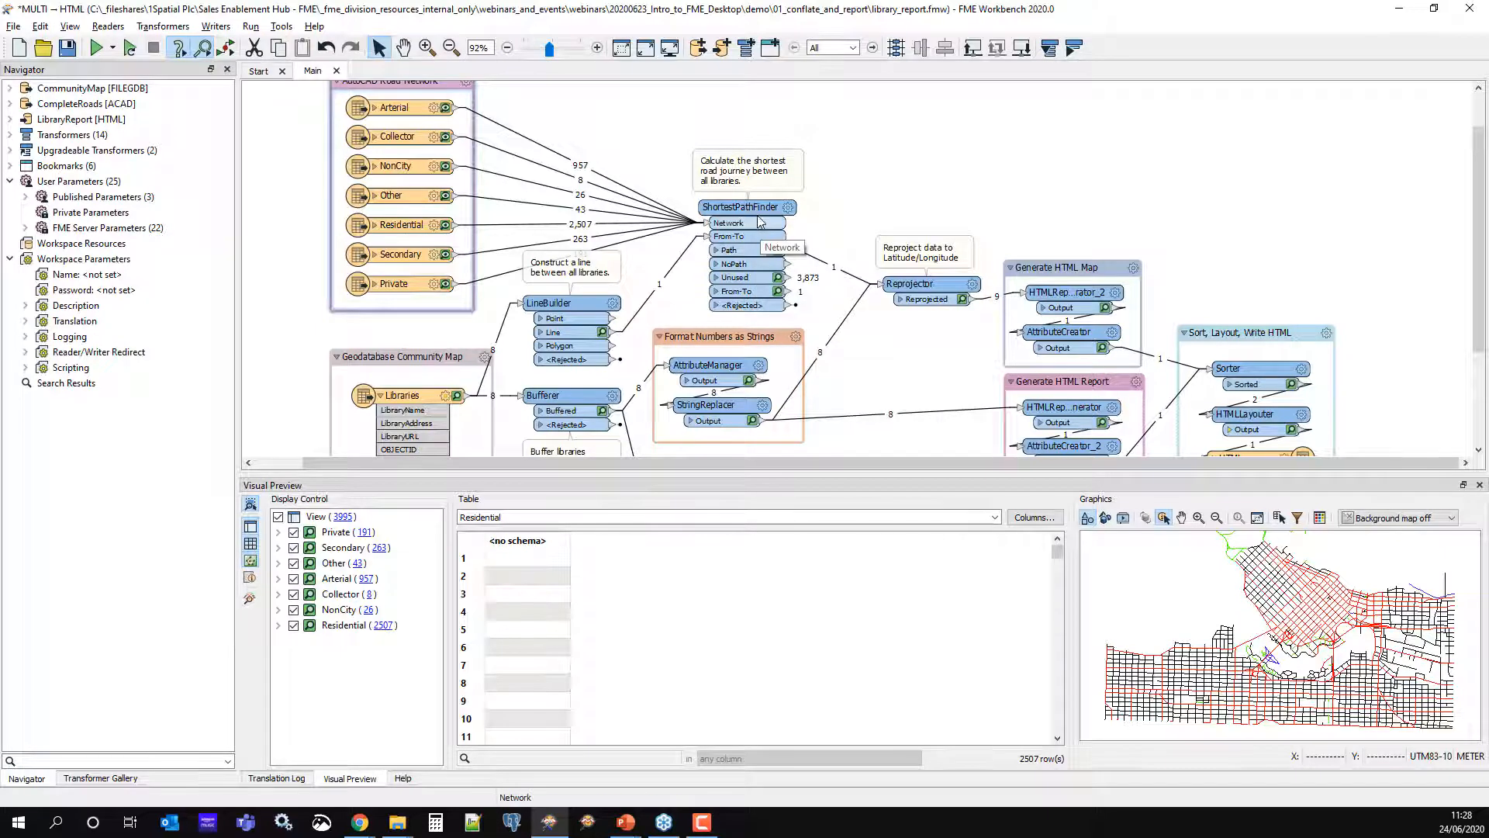
Move ShortestPathFinder and its note higher on the canvas, then deselect it
{"action": "left_click_drag", "start_coordinate": [758, 221], "coordinate": [751, 180]}
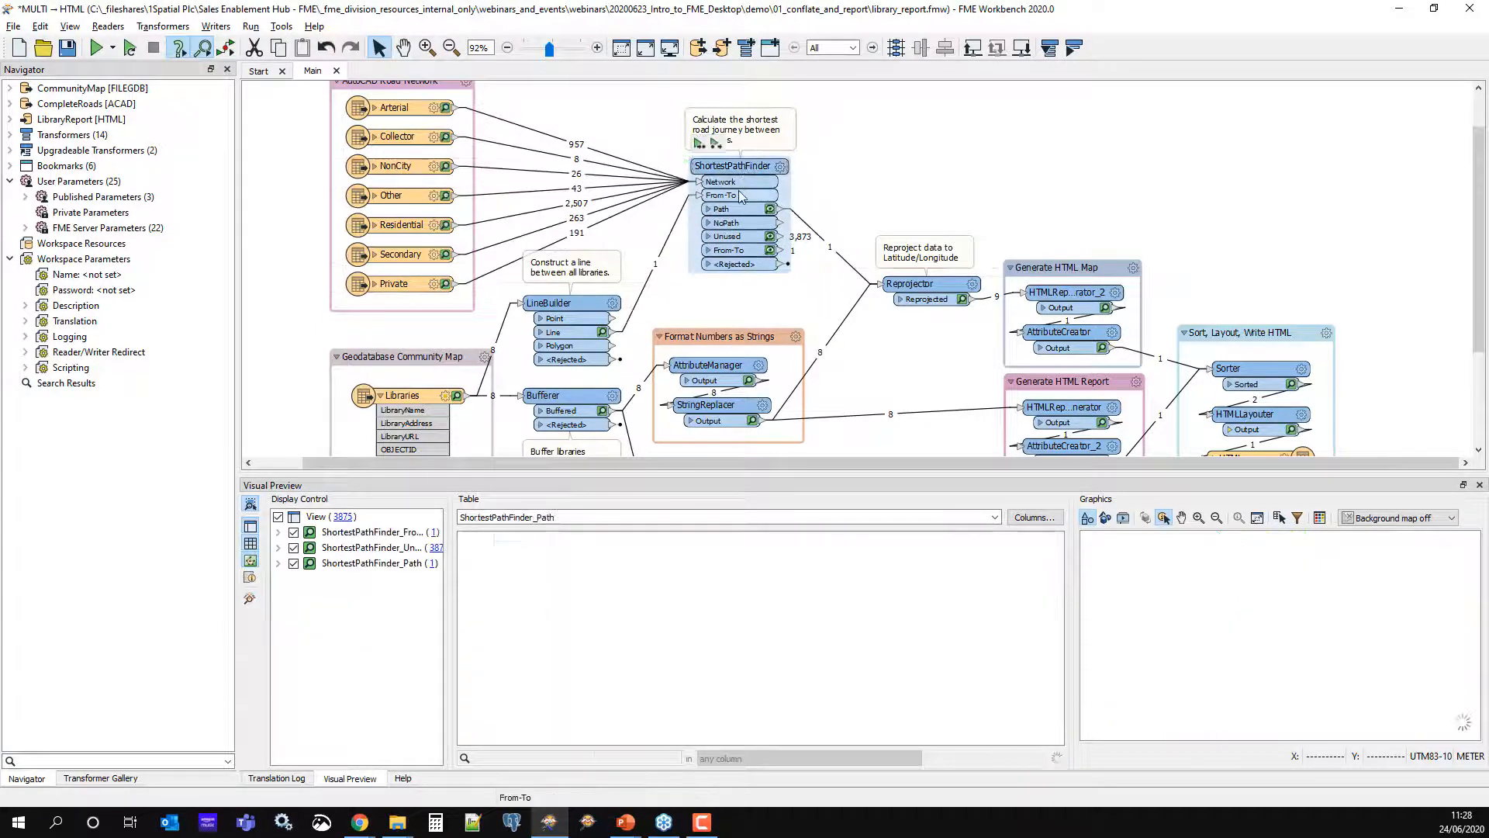
{"action": "left_click", "coordinate": [886, 178]}
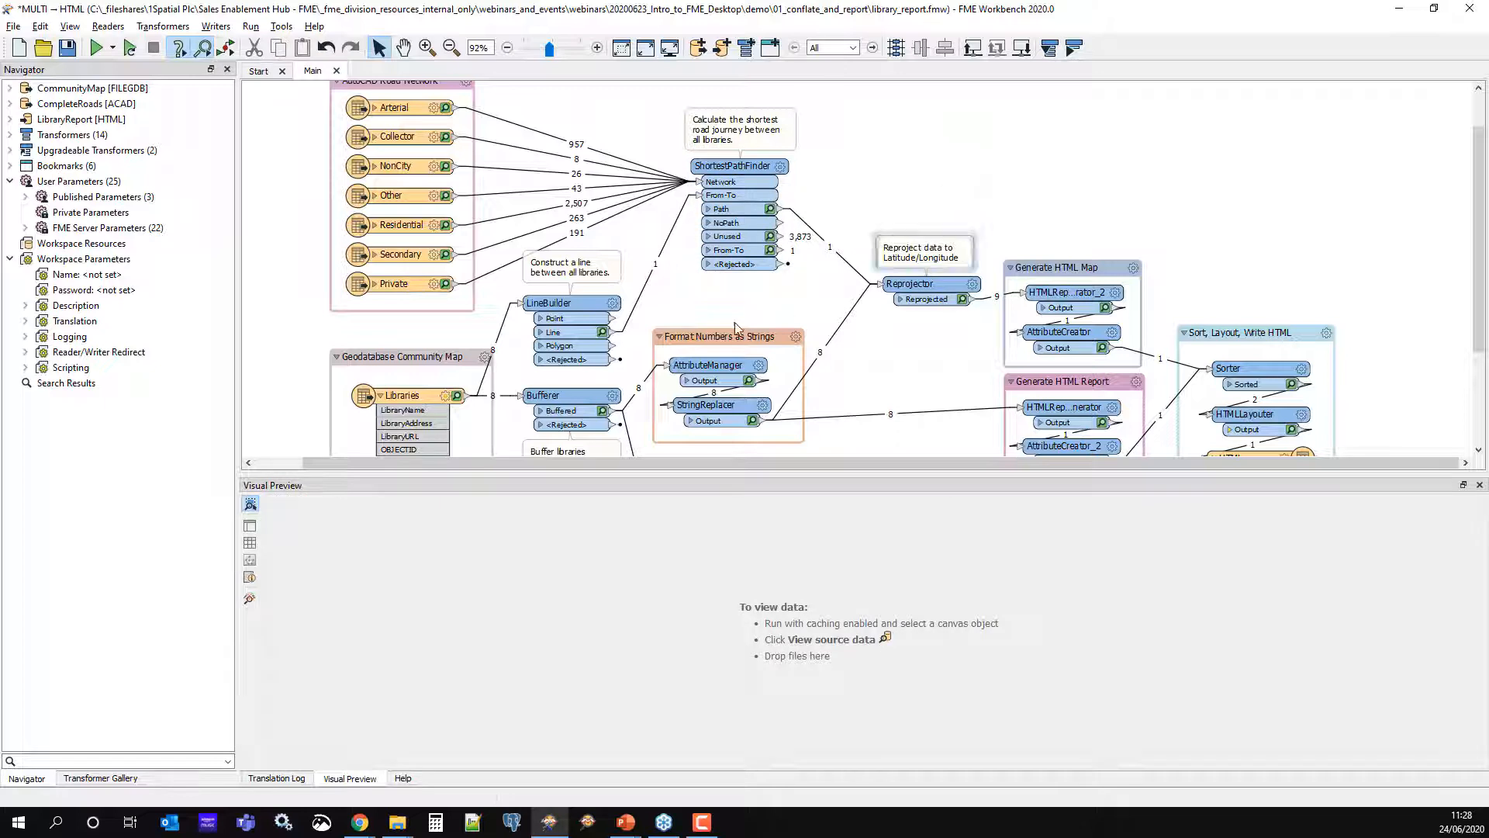
{"action": "scroll", "coordinate": [444, 373], "scroll_direction": "down", "scroll_amount": 3}
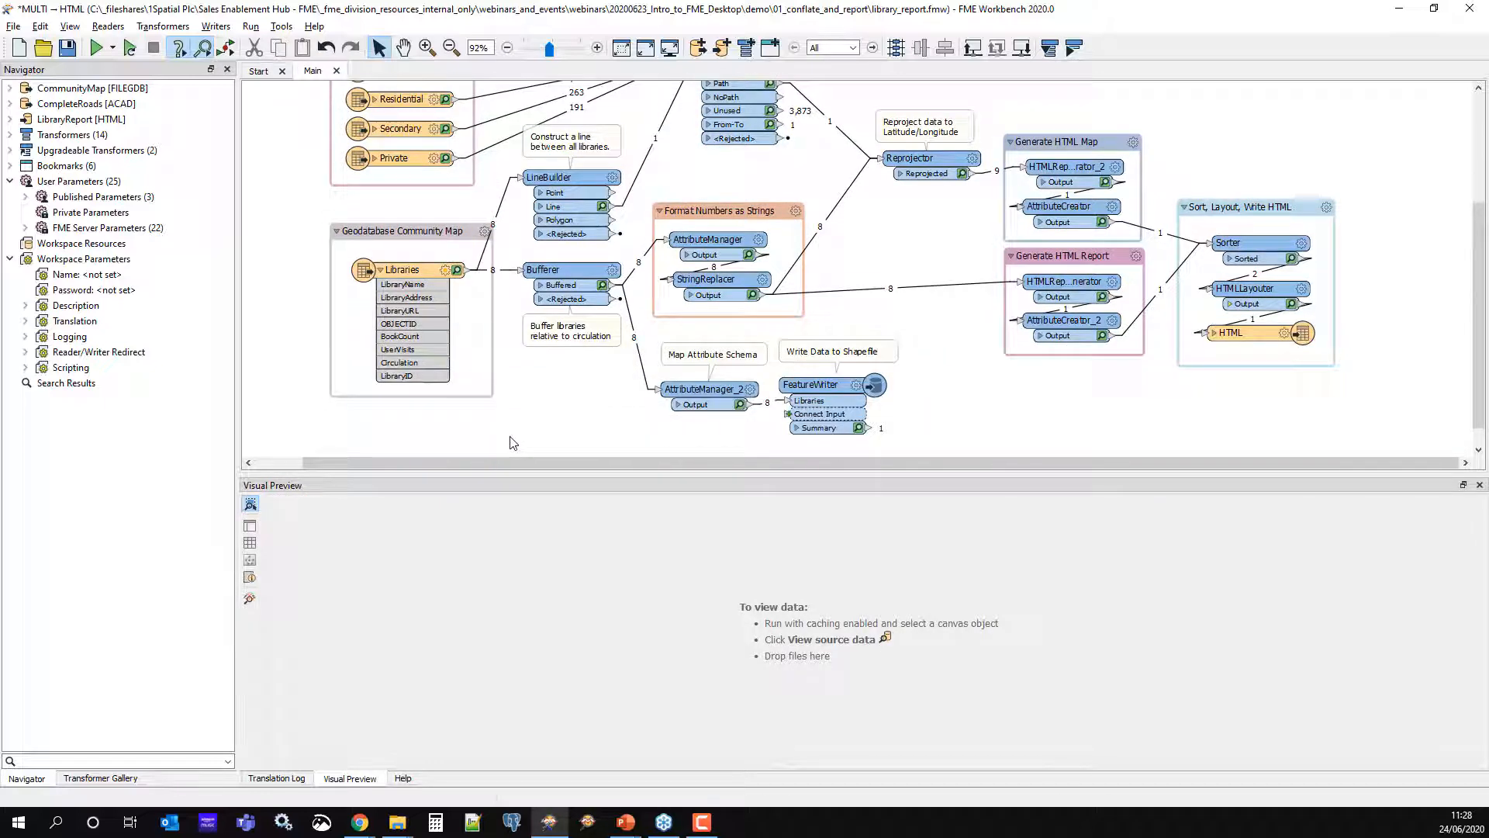
Sort cached Libraries by UserVisits descending, locate Central Branch, then preview LineBuilder's line output
{"action": "left_click", "coordinate": [414, 271]}
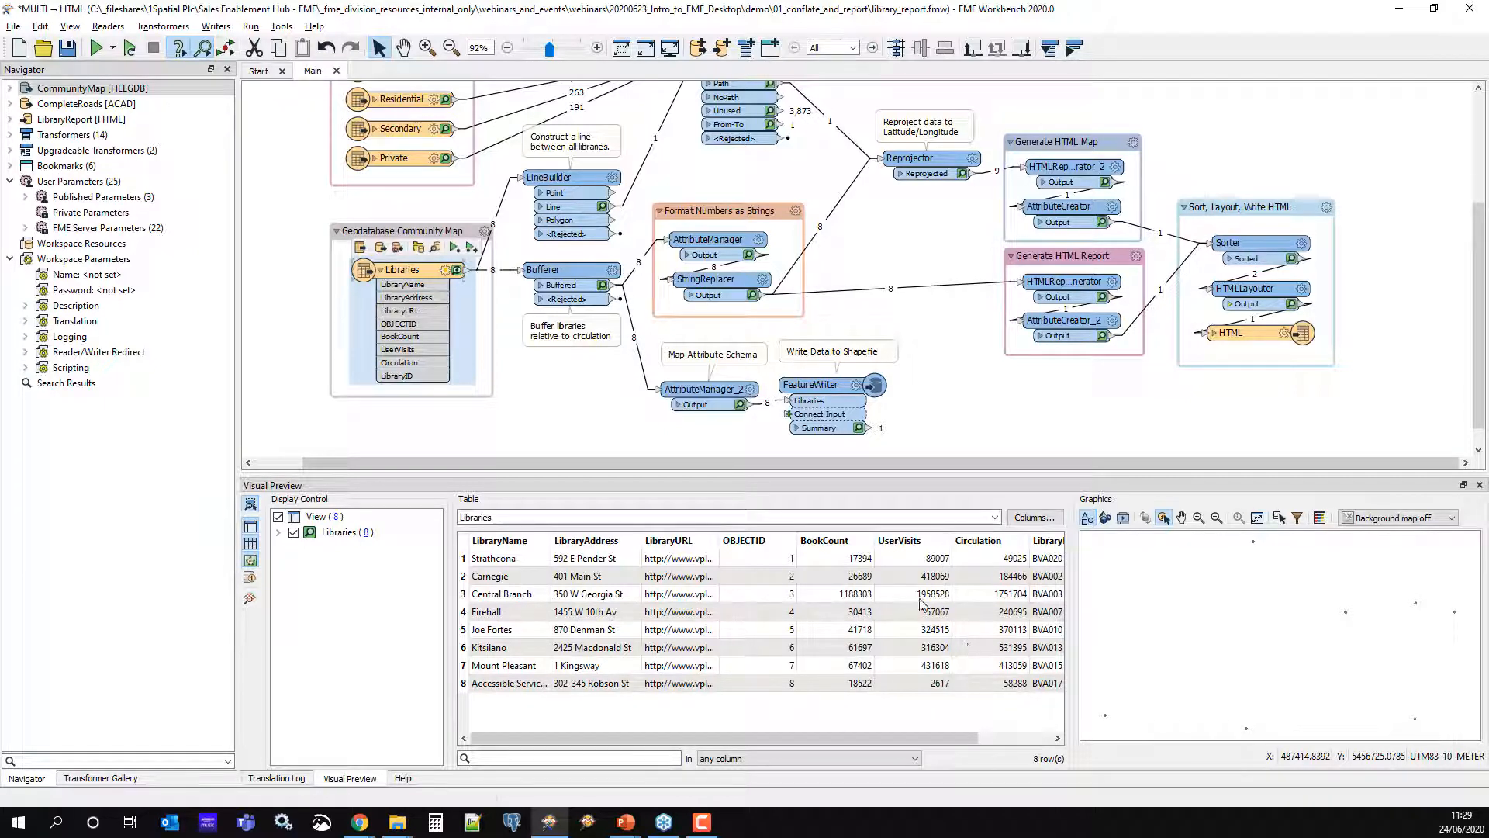
{"action": "right_click", "coordinate": [909, 543]}
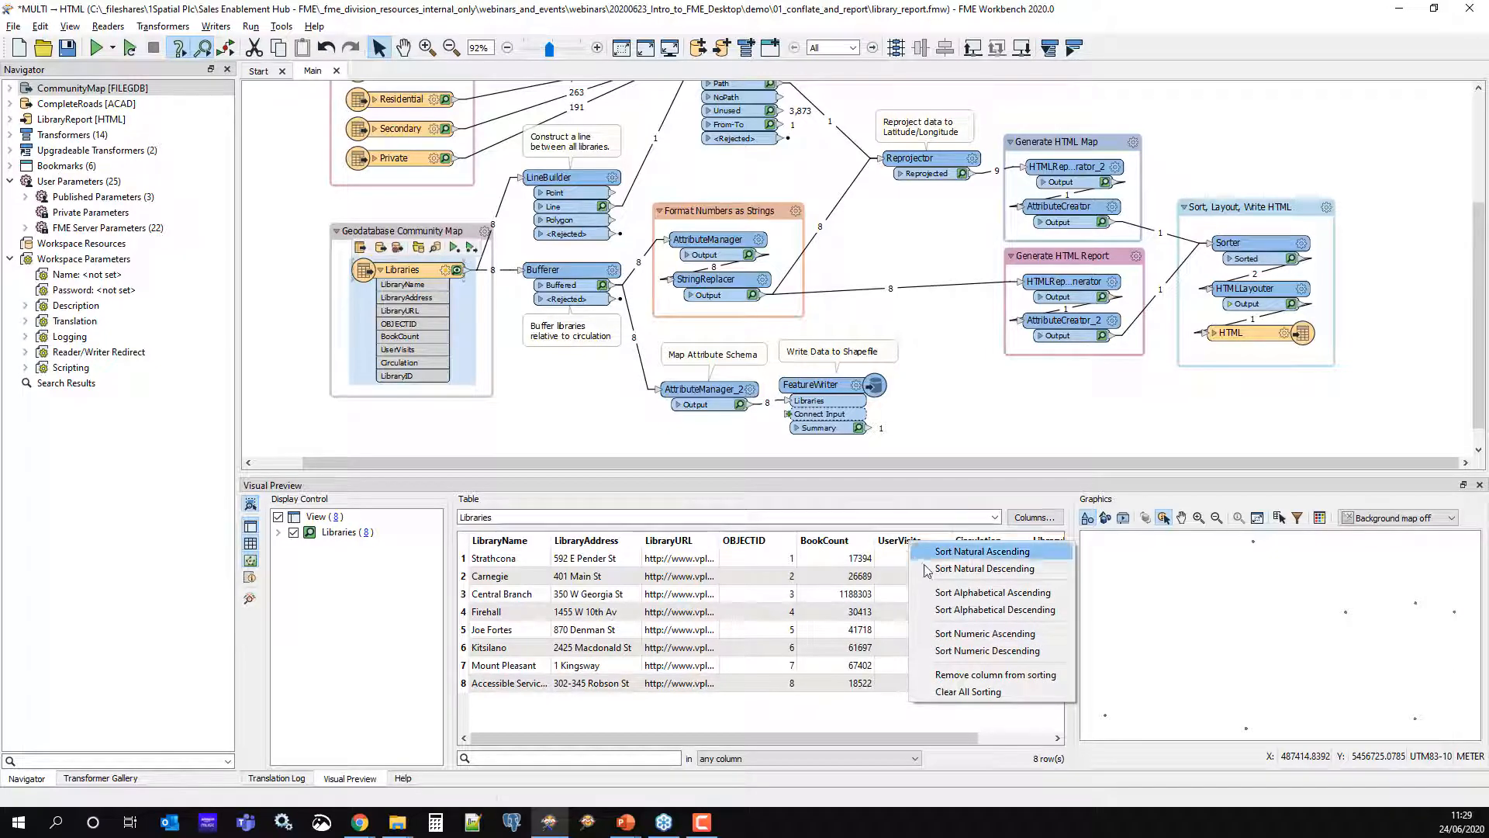
{"action": "left_click", "coordinate": [1024, 651]}
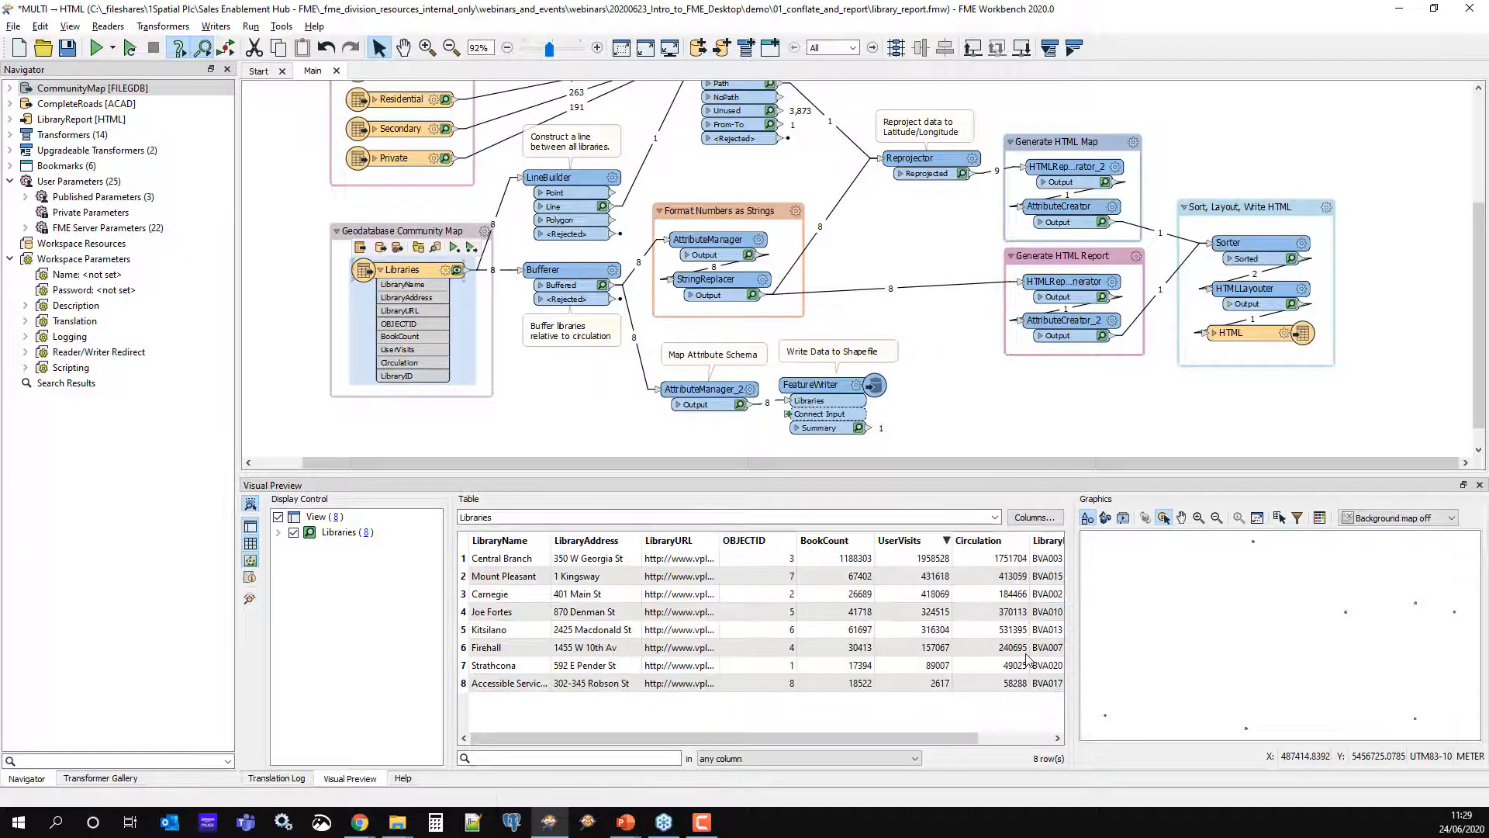
{"action": "left_click", "coordinate": [923, 560]}
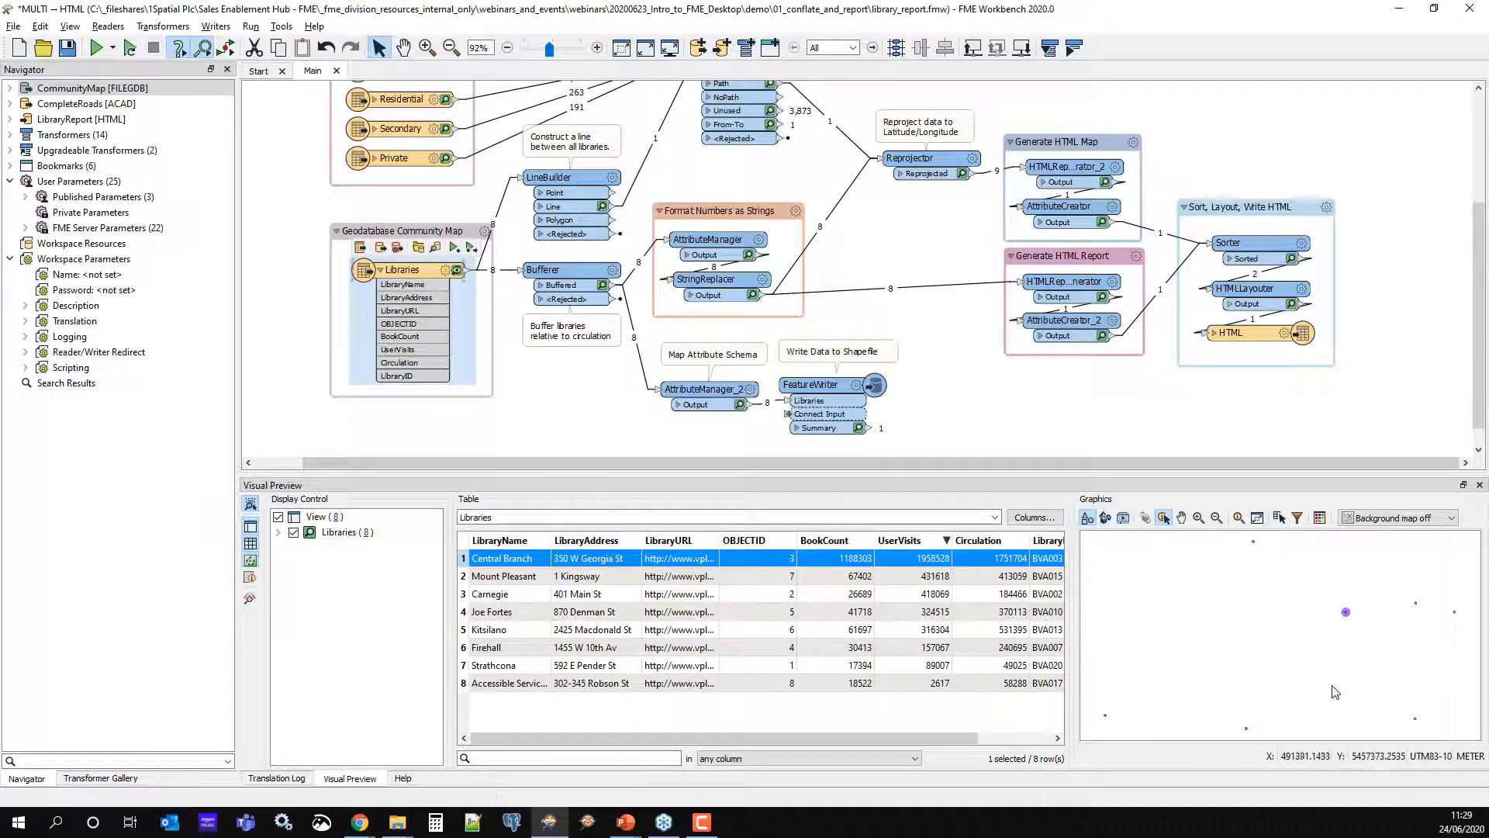
{"action": "scroll", "coordinate": [601, 398], "scroll_direction": "up", "scroll_amount": 1}
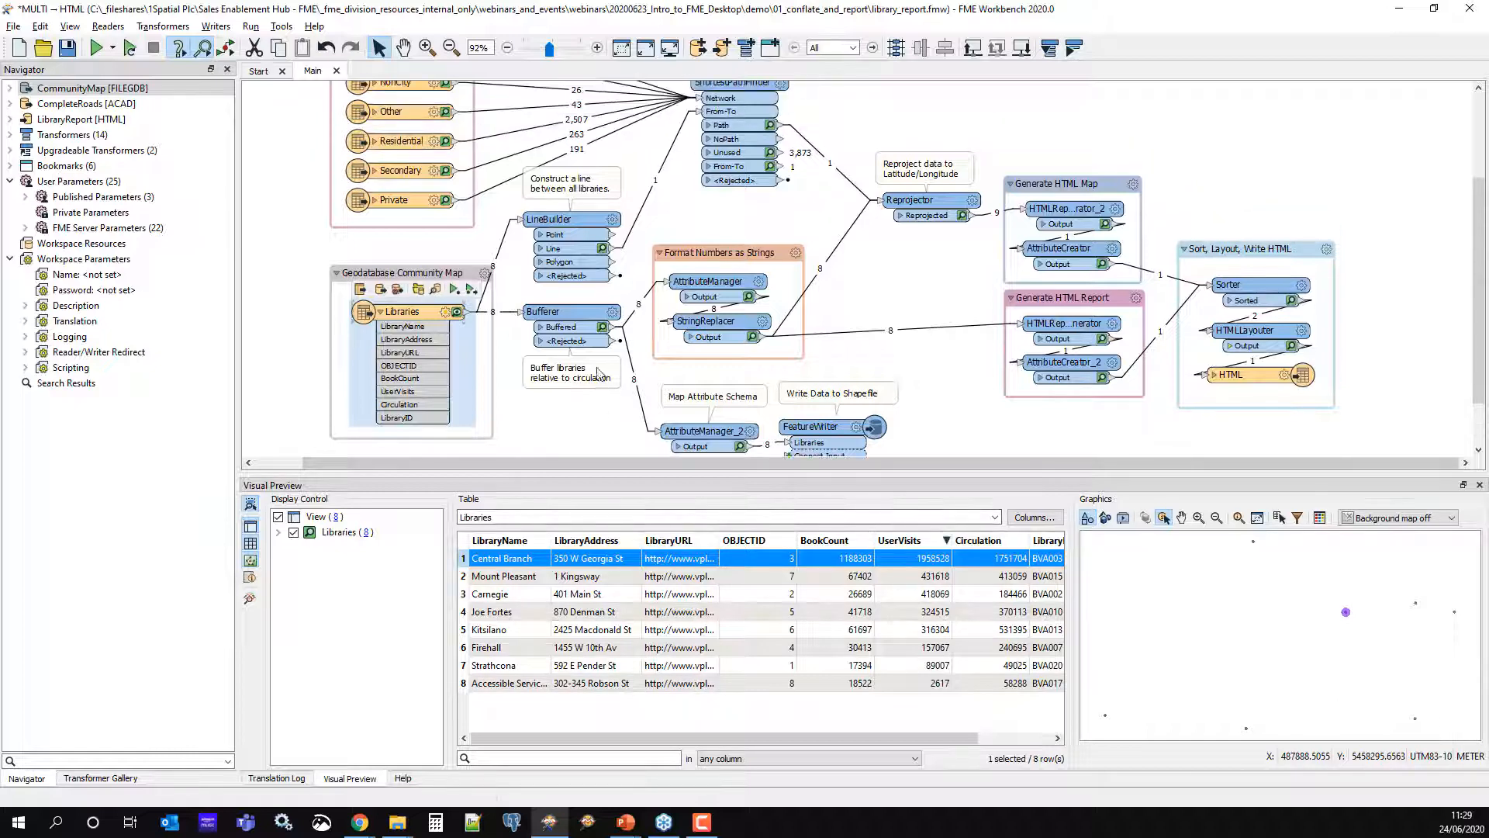
{"action": "left_click", "coordinate": [561, 224]}
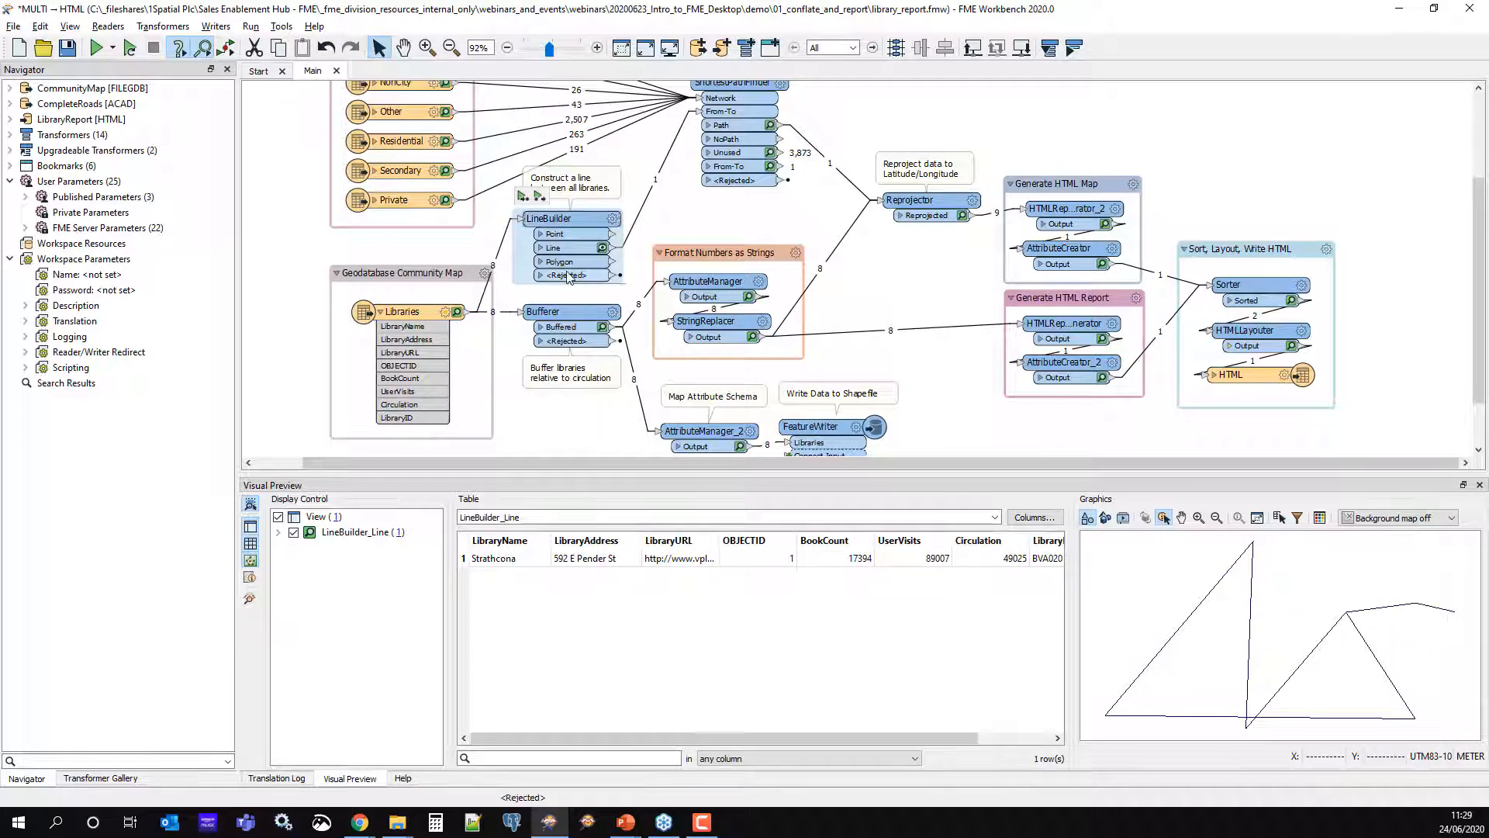
Add the Libraries points to Visual Preview and style them red (255,0,0)
{"action": "left_click", "coordinate": [457, 312]}
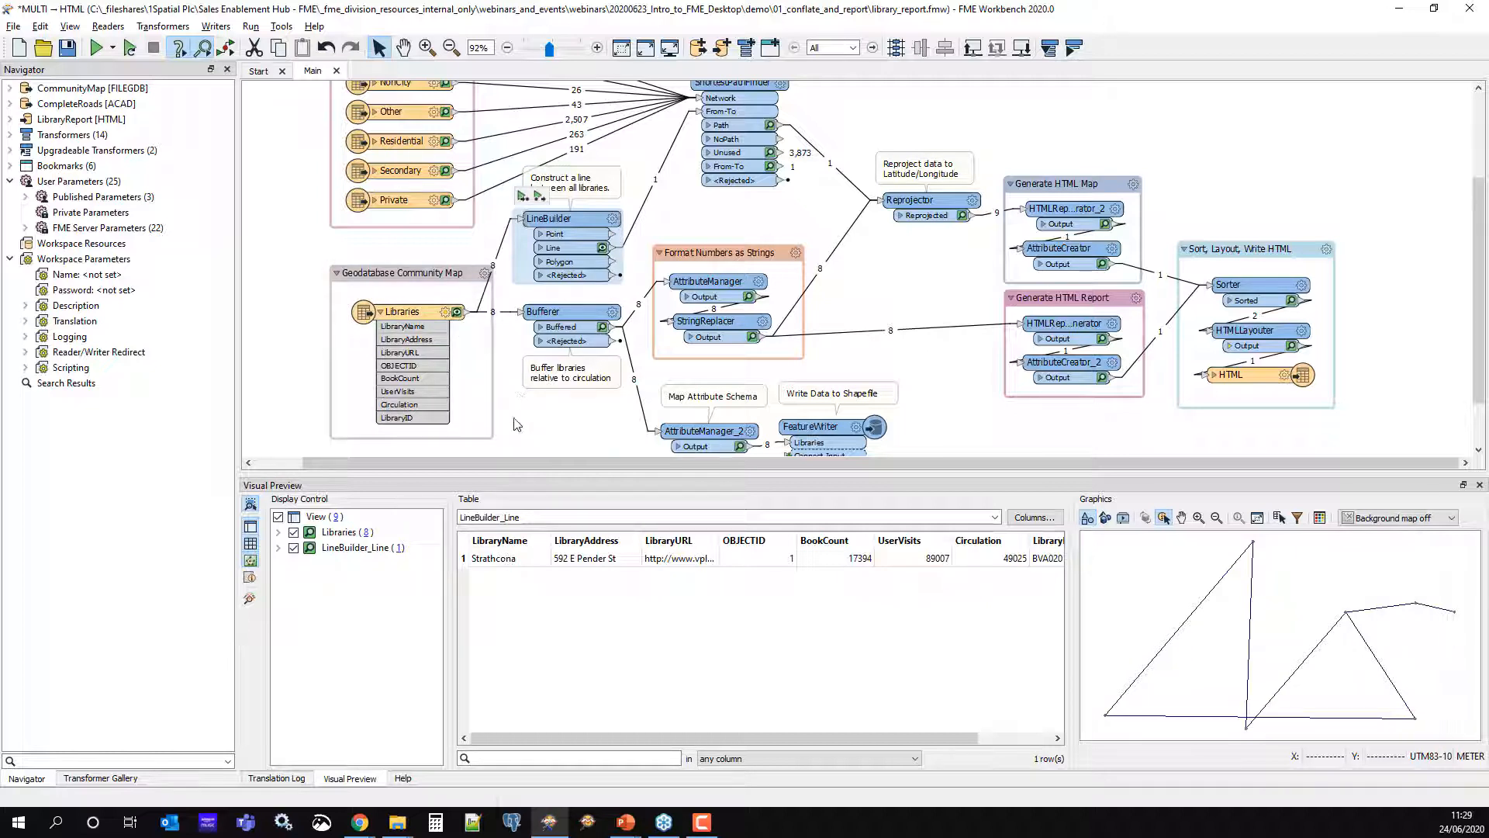
{"action": "double_click", "coordinate": [333, 535]}
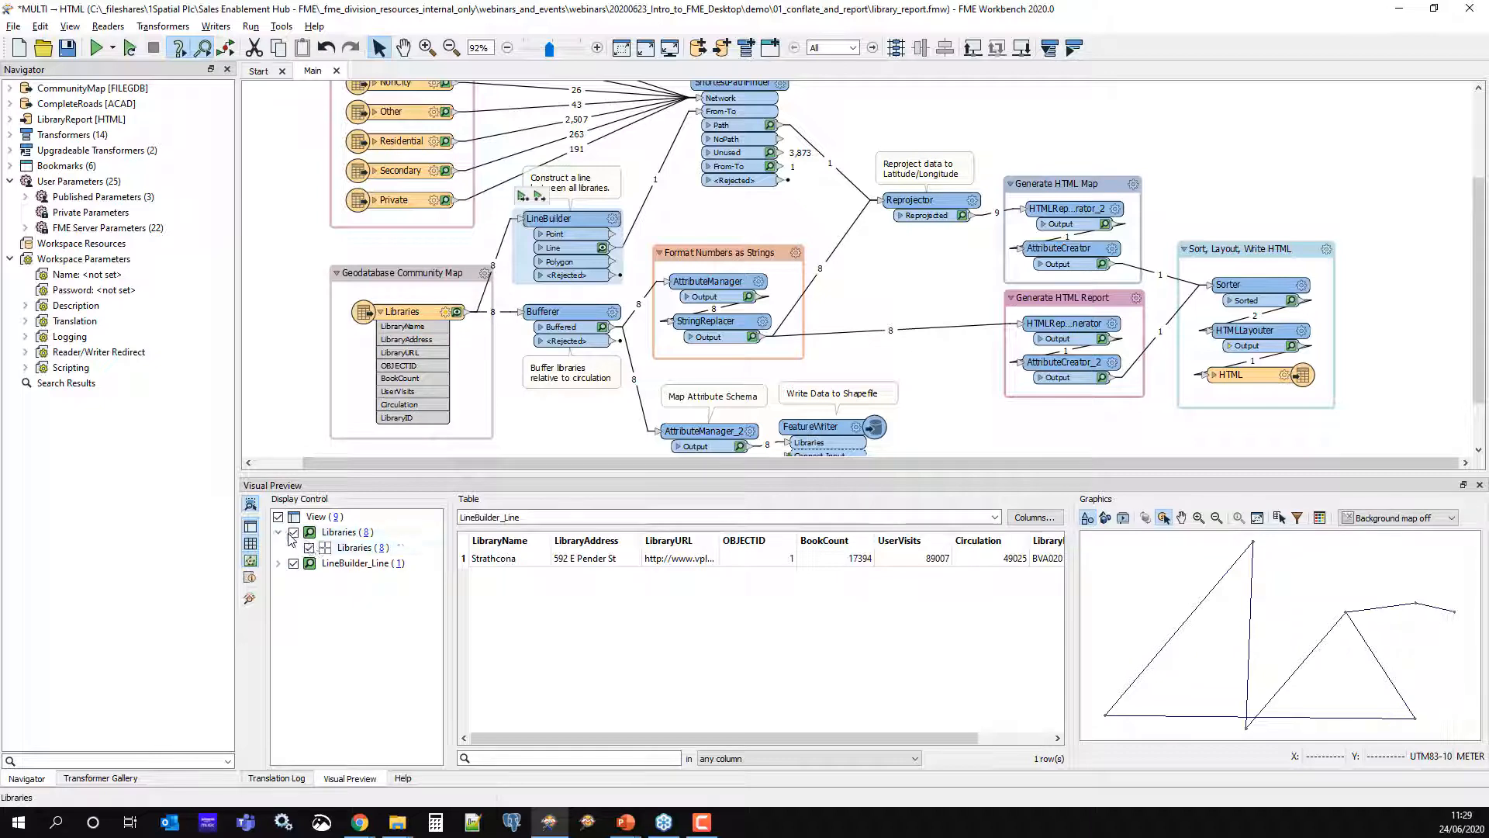
{"action": "left_click", "coordinate": [328, 549]}
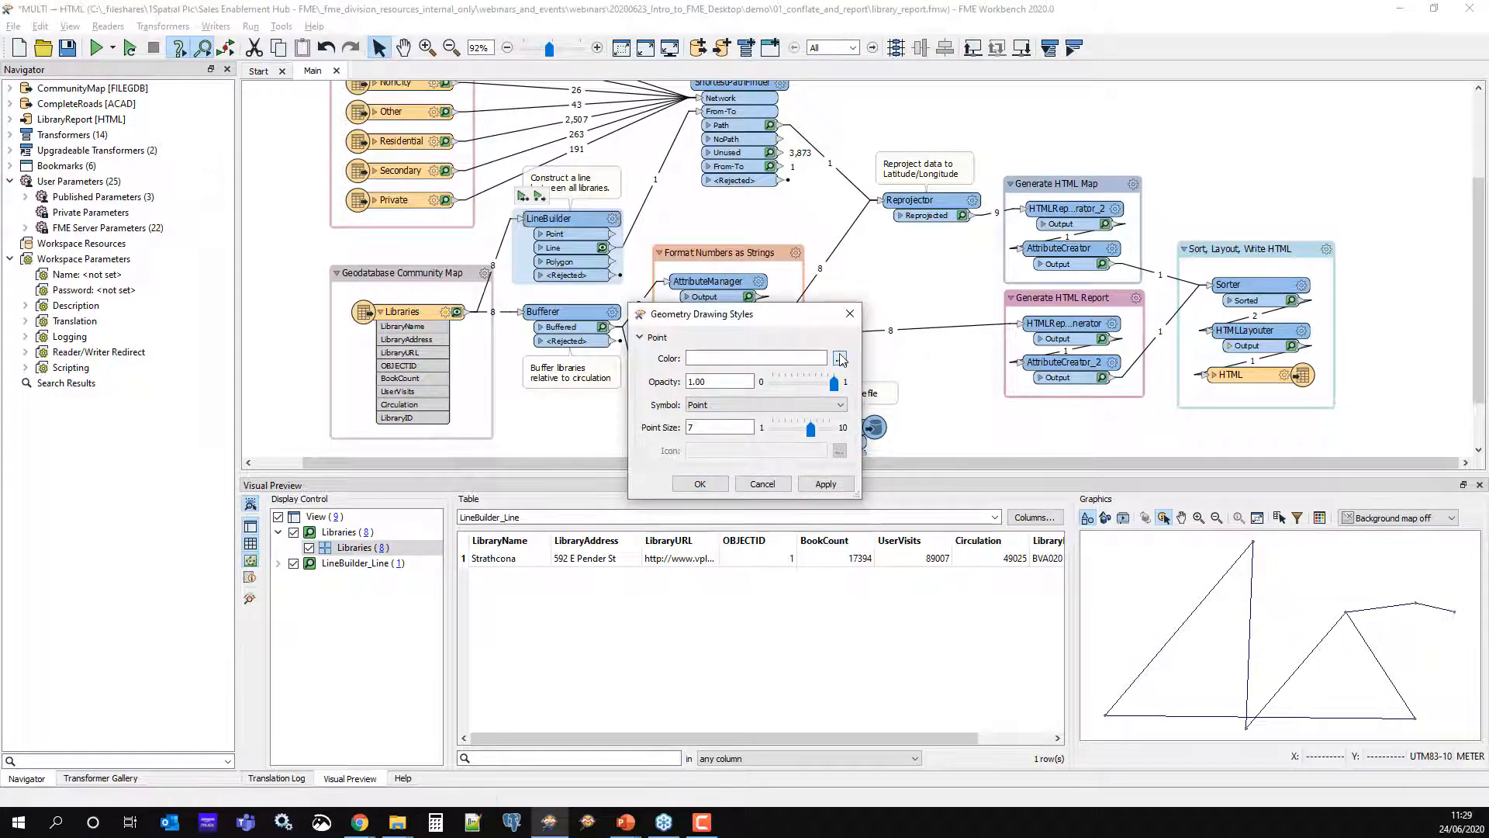
{"action": "left_click", "coordinate": [839, 357]}
{"action": "left_click", "coordinate": [584, 353]}
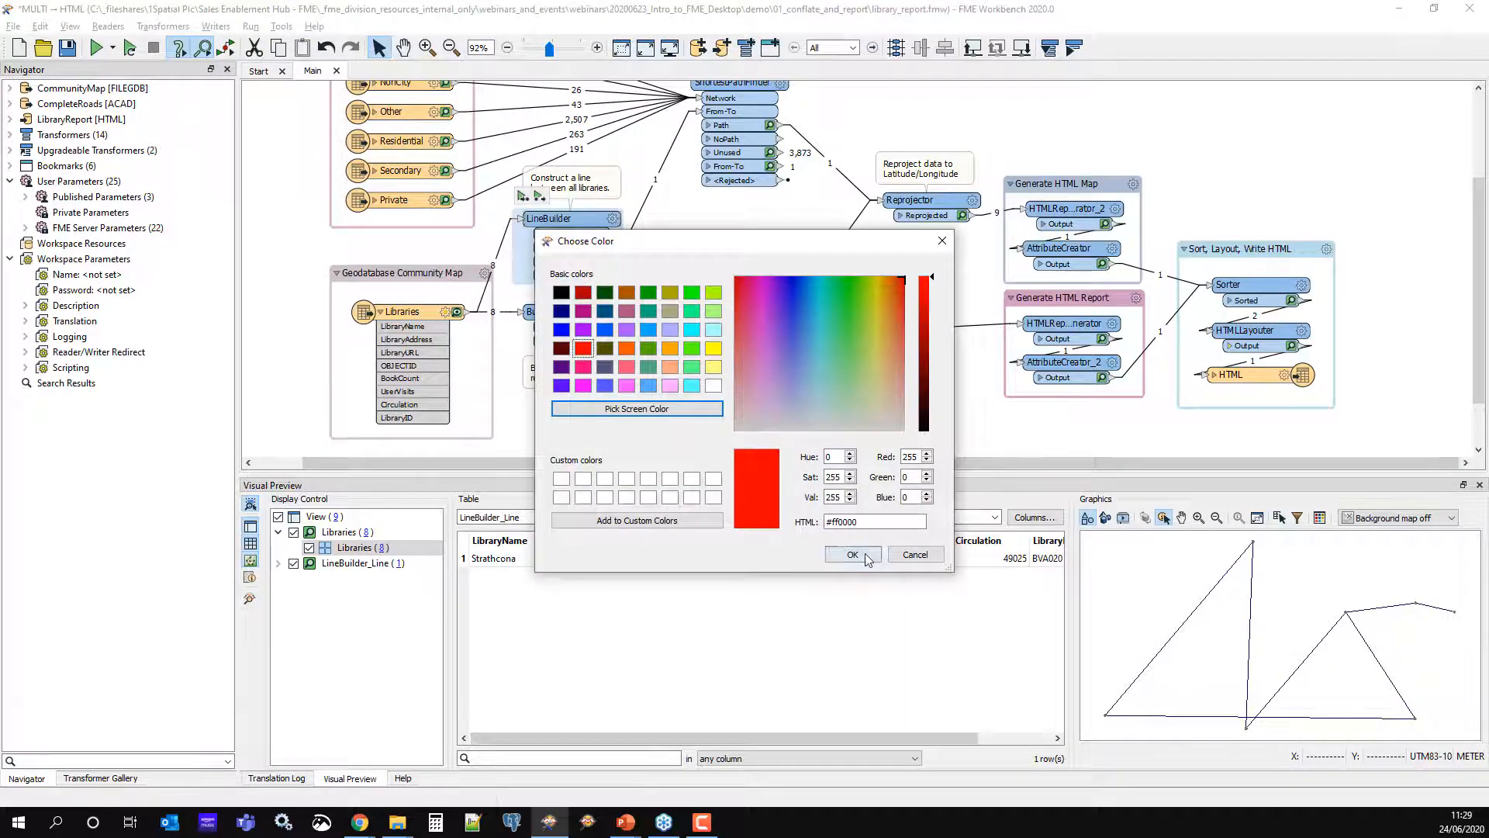
{"action": "left_click", "coordinate": [853, 554]}
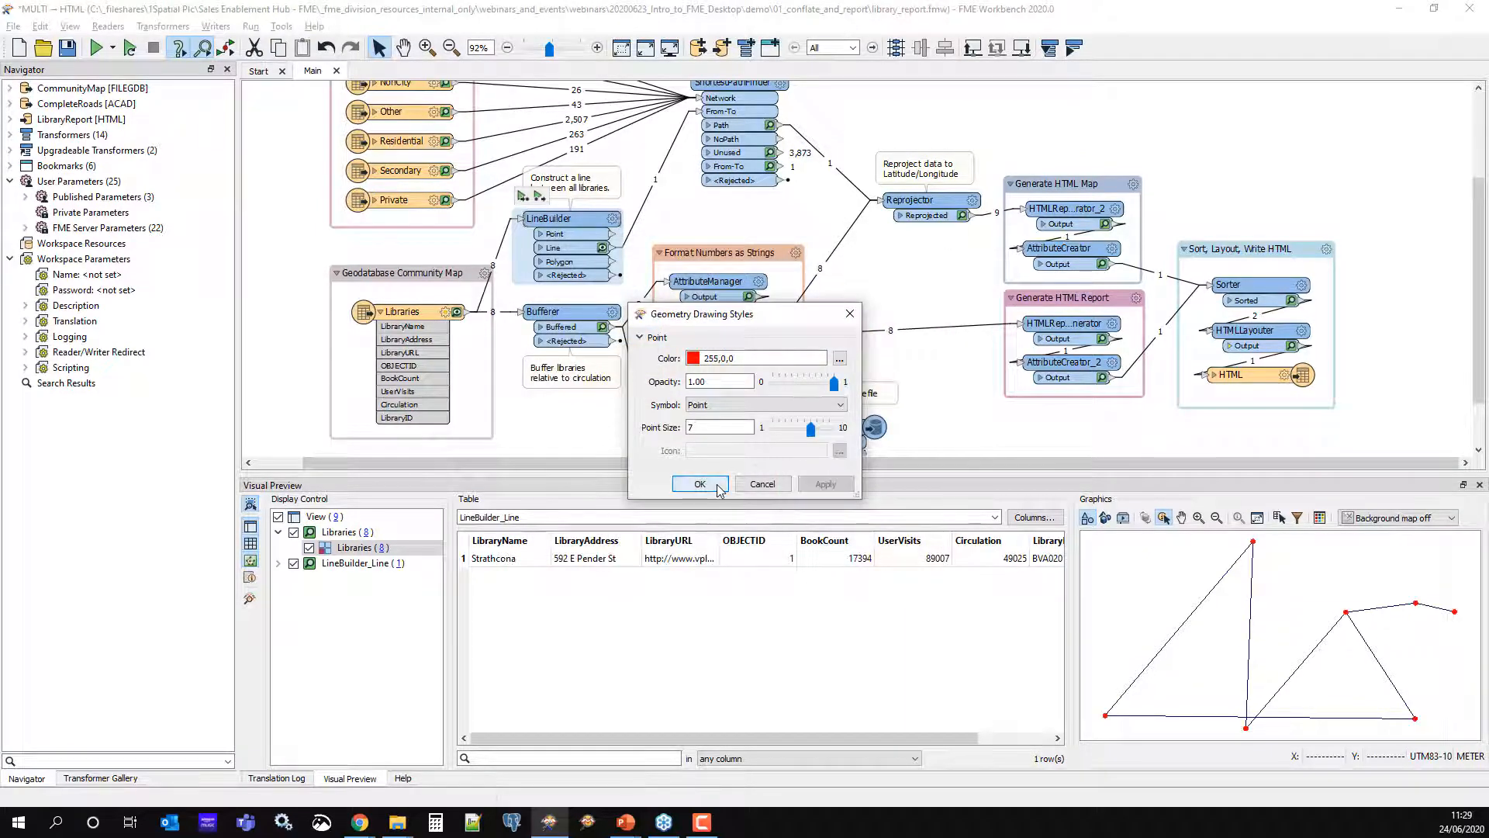
{"action": "left_click", "coordinate": [698, 484]}
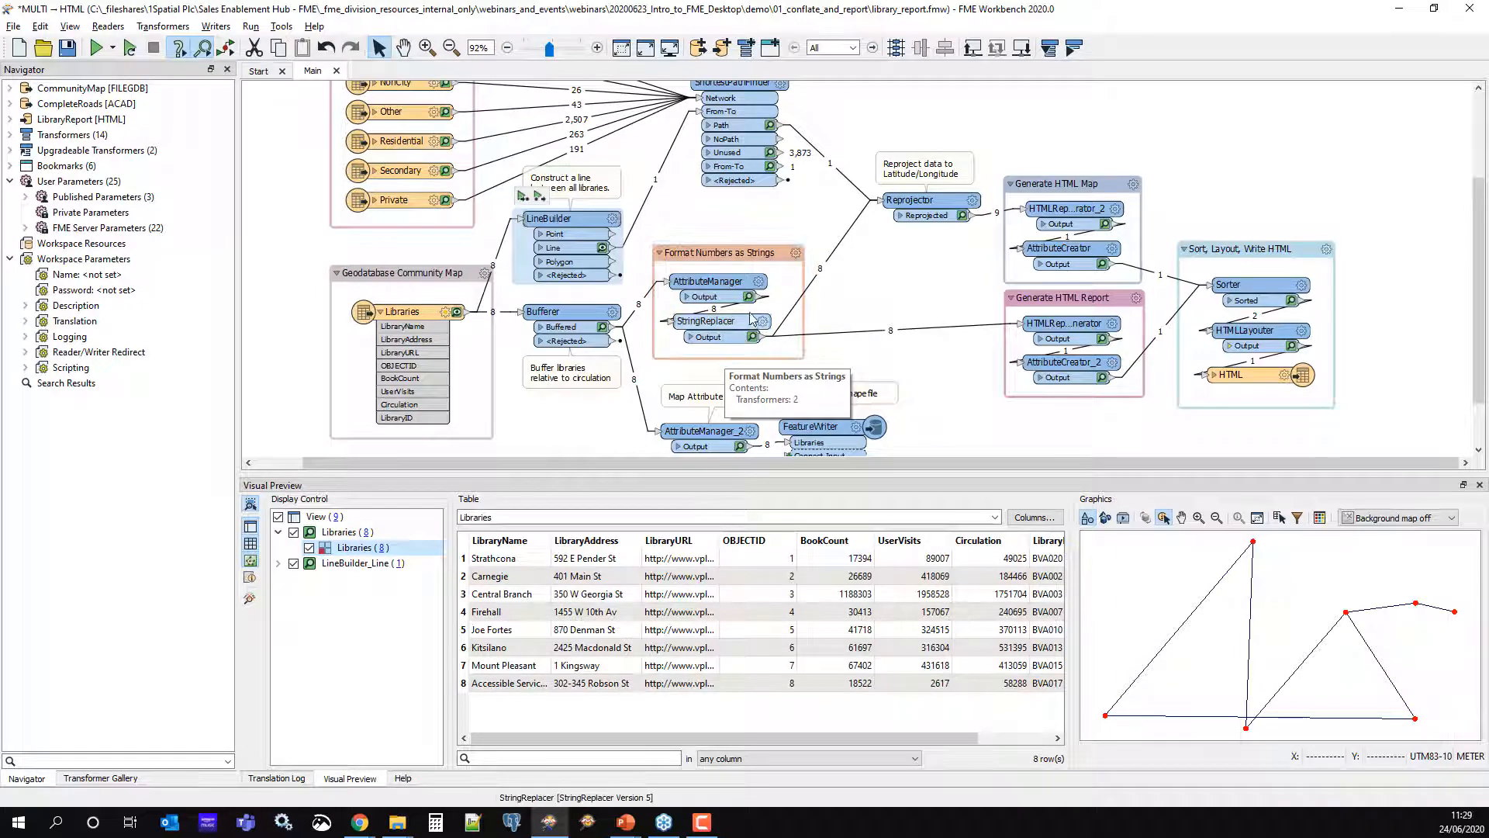
Review AttributeManager and StringReplacer parameters without changes, then clear the canvas selection
{"action": "double_click", "coordinate": [710, 280]}
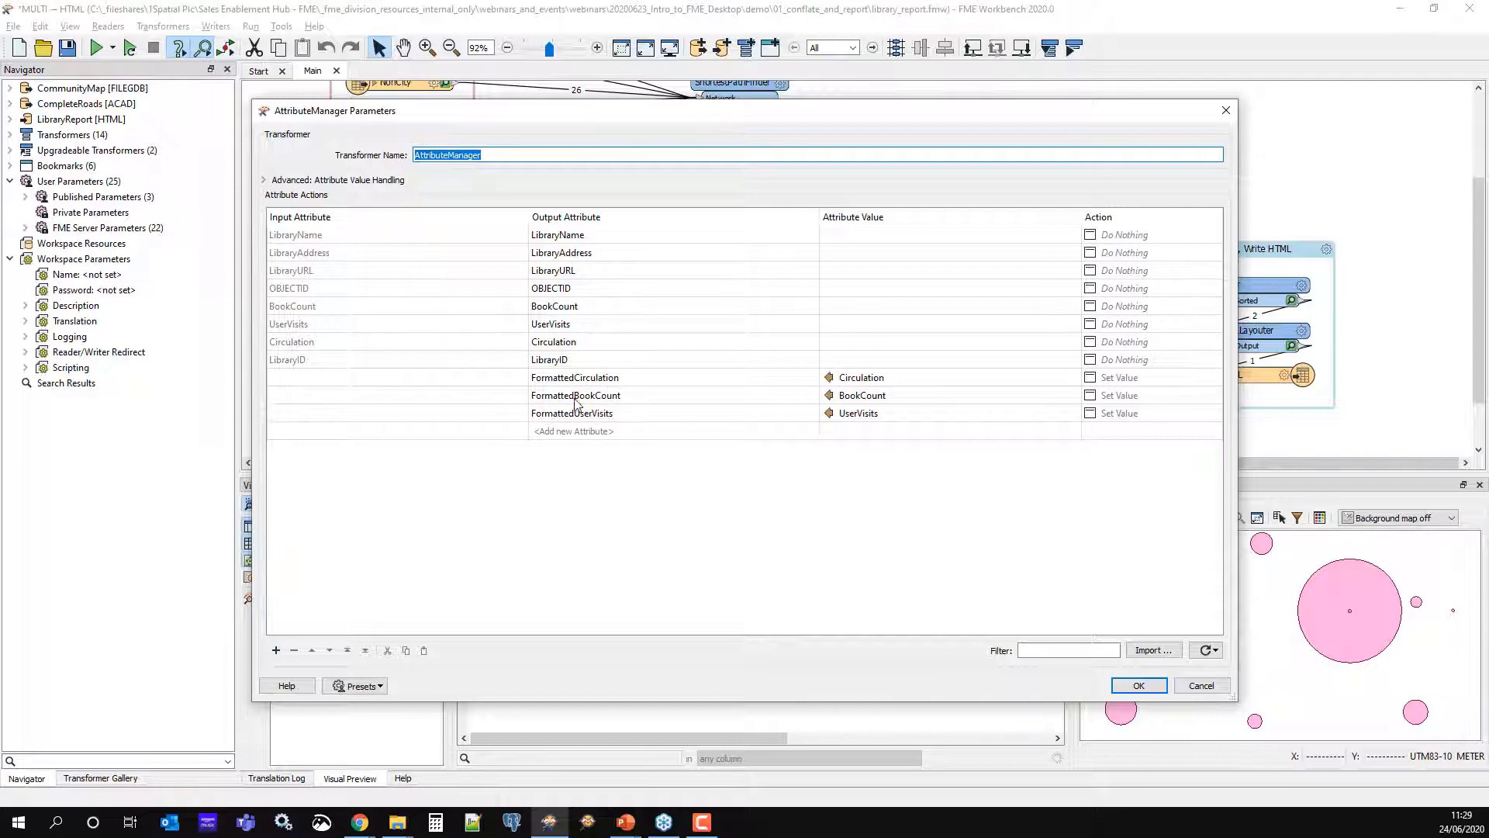
{"action": "left_click", "coordinate": [1217, 688]}
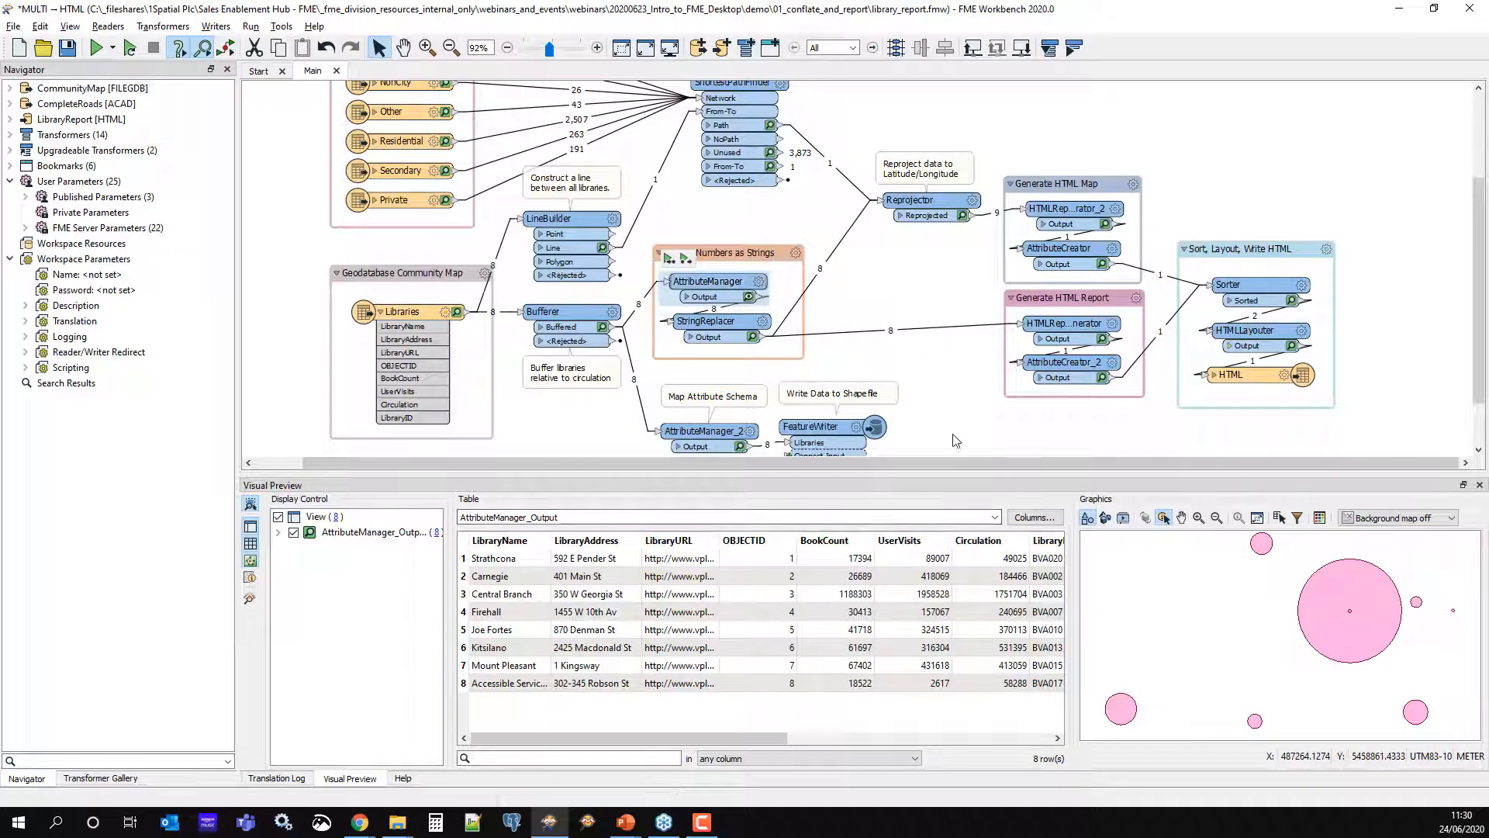
{"action": "left_click", "coordinate": [765, 325]}
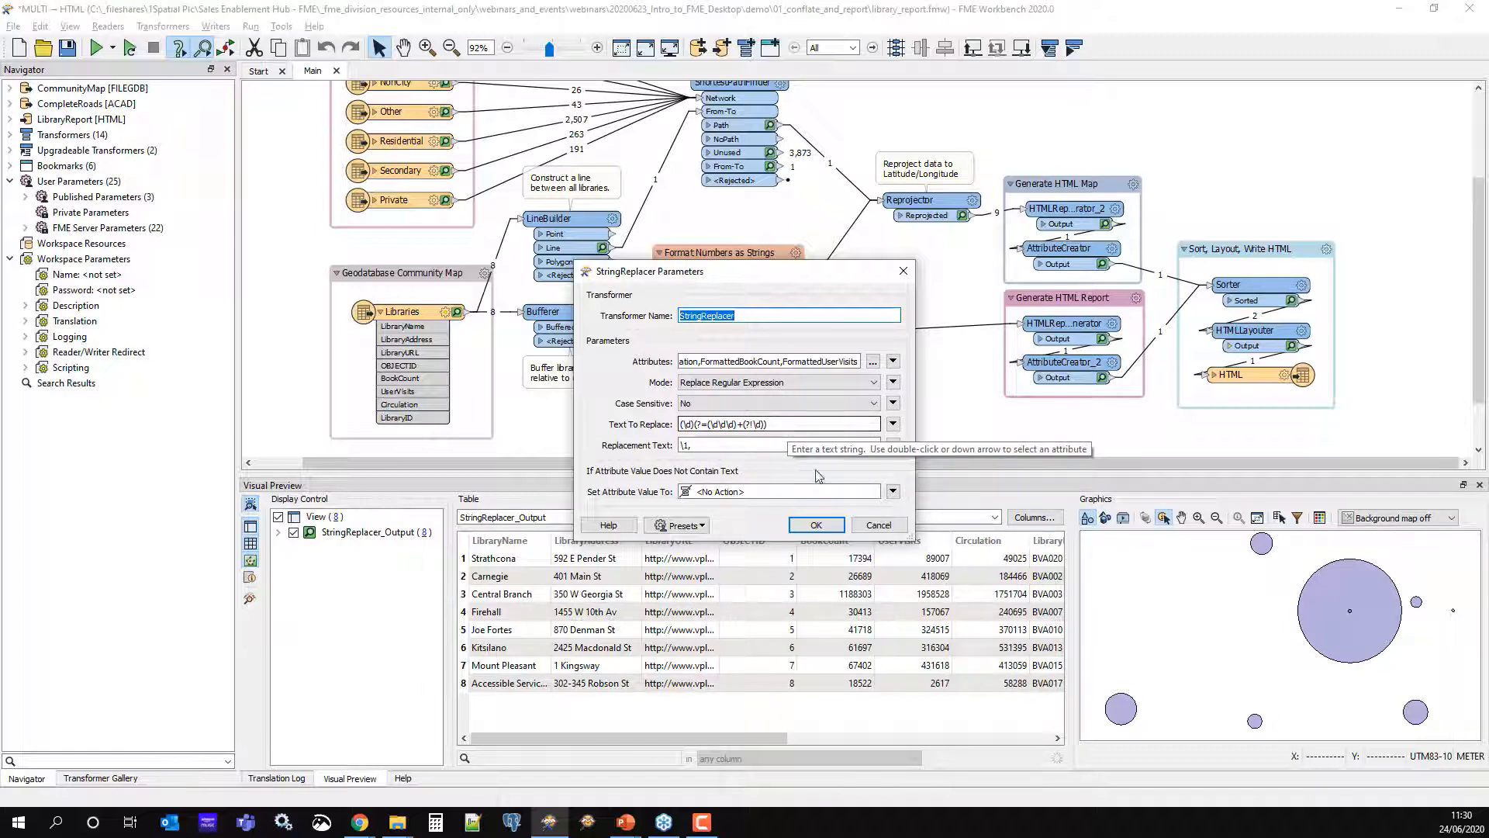
{"action": "left_click", "coordinate": [870, 527]}
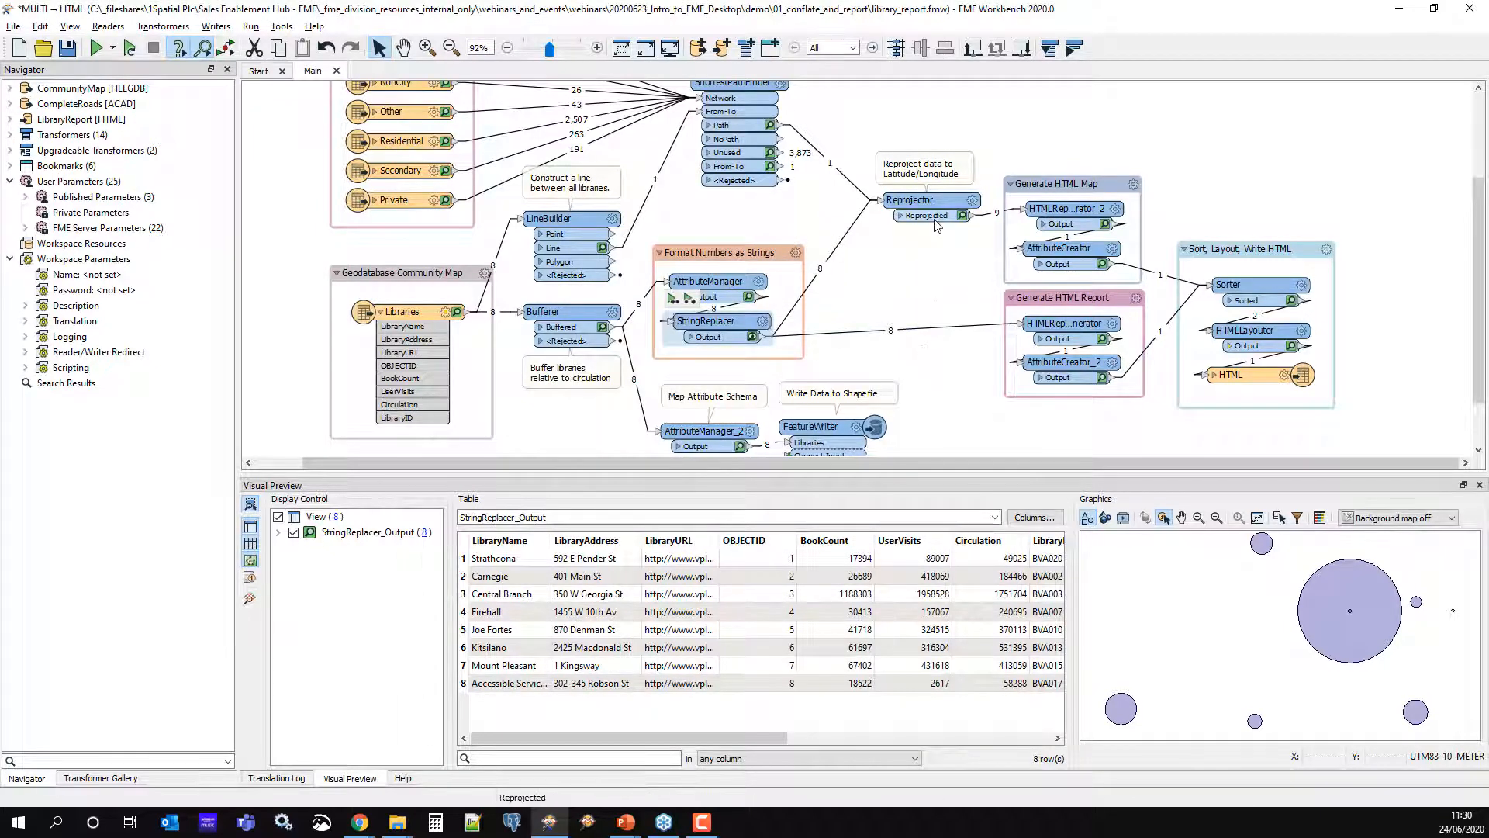
{"action": "mouse_move", "coordinate": [939, 210]}
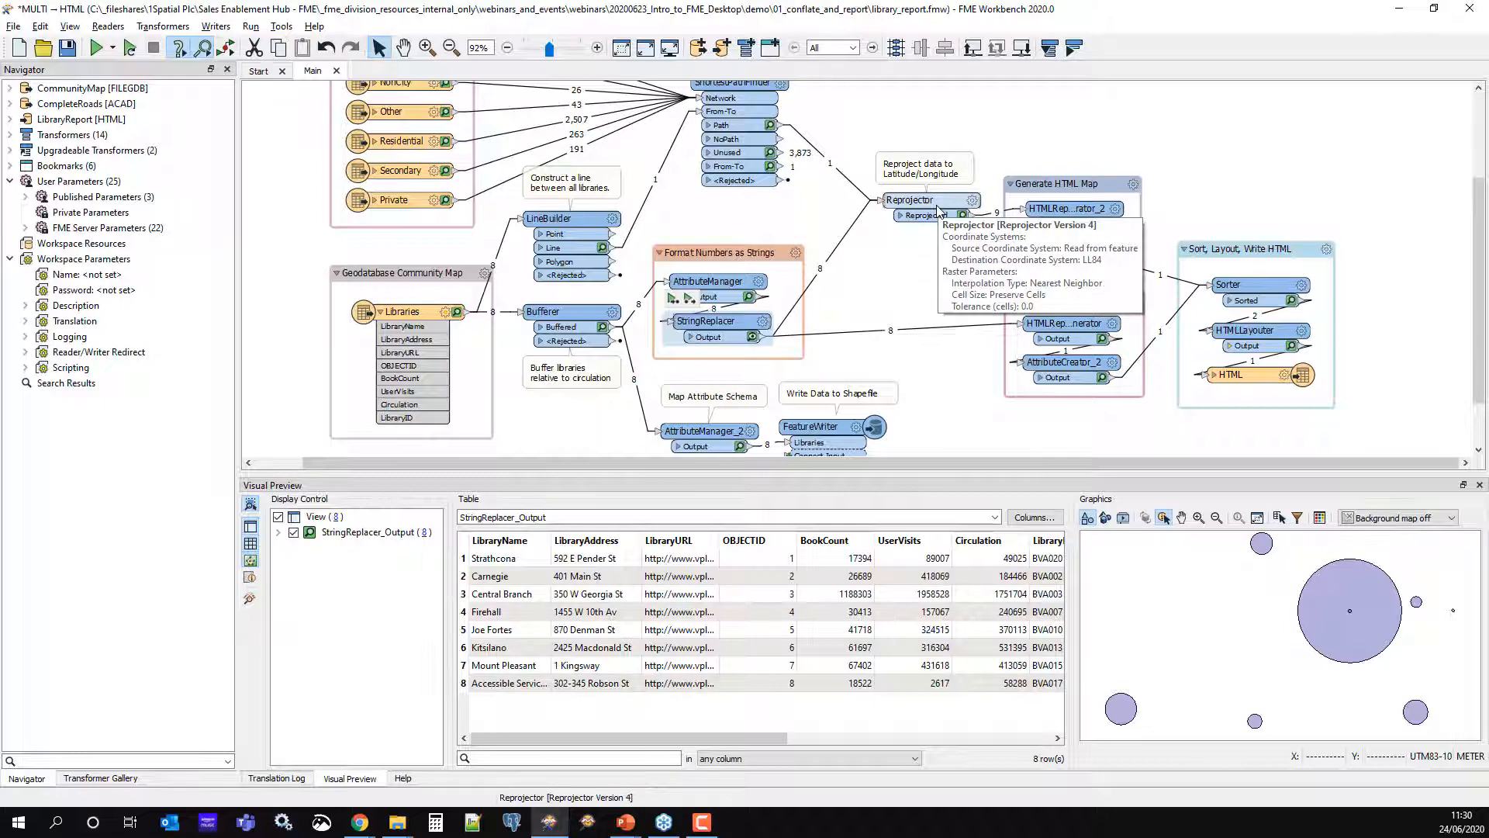
{"action": "left_click", "coordinate": [890, 291]}
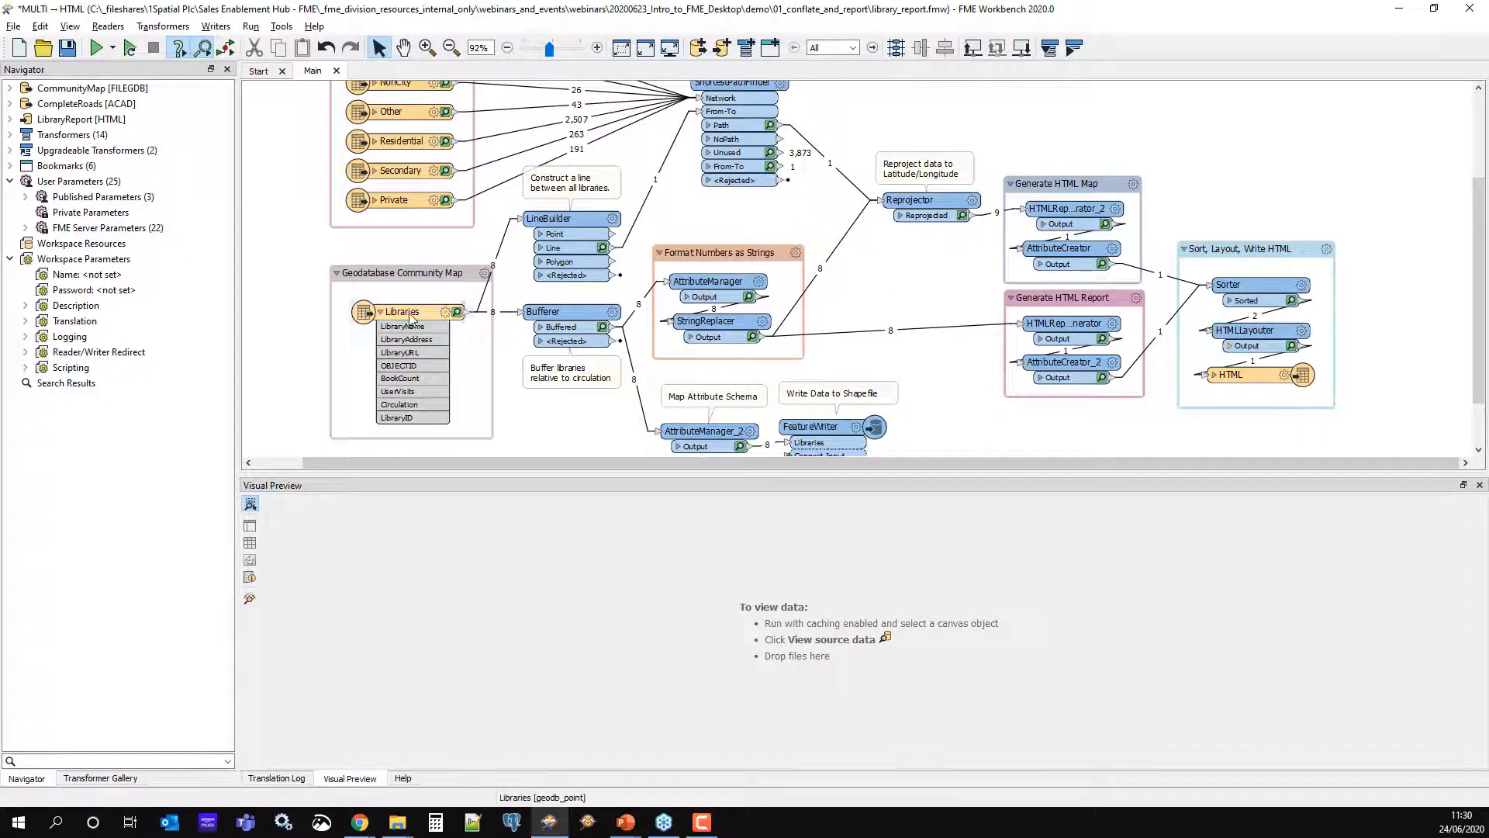
Preview the Libraries source, then Bufferer's 8 buffered circles, checking Bufferer parameters unchanged
{"action": "left_click", "coordinate": [479, 332]}
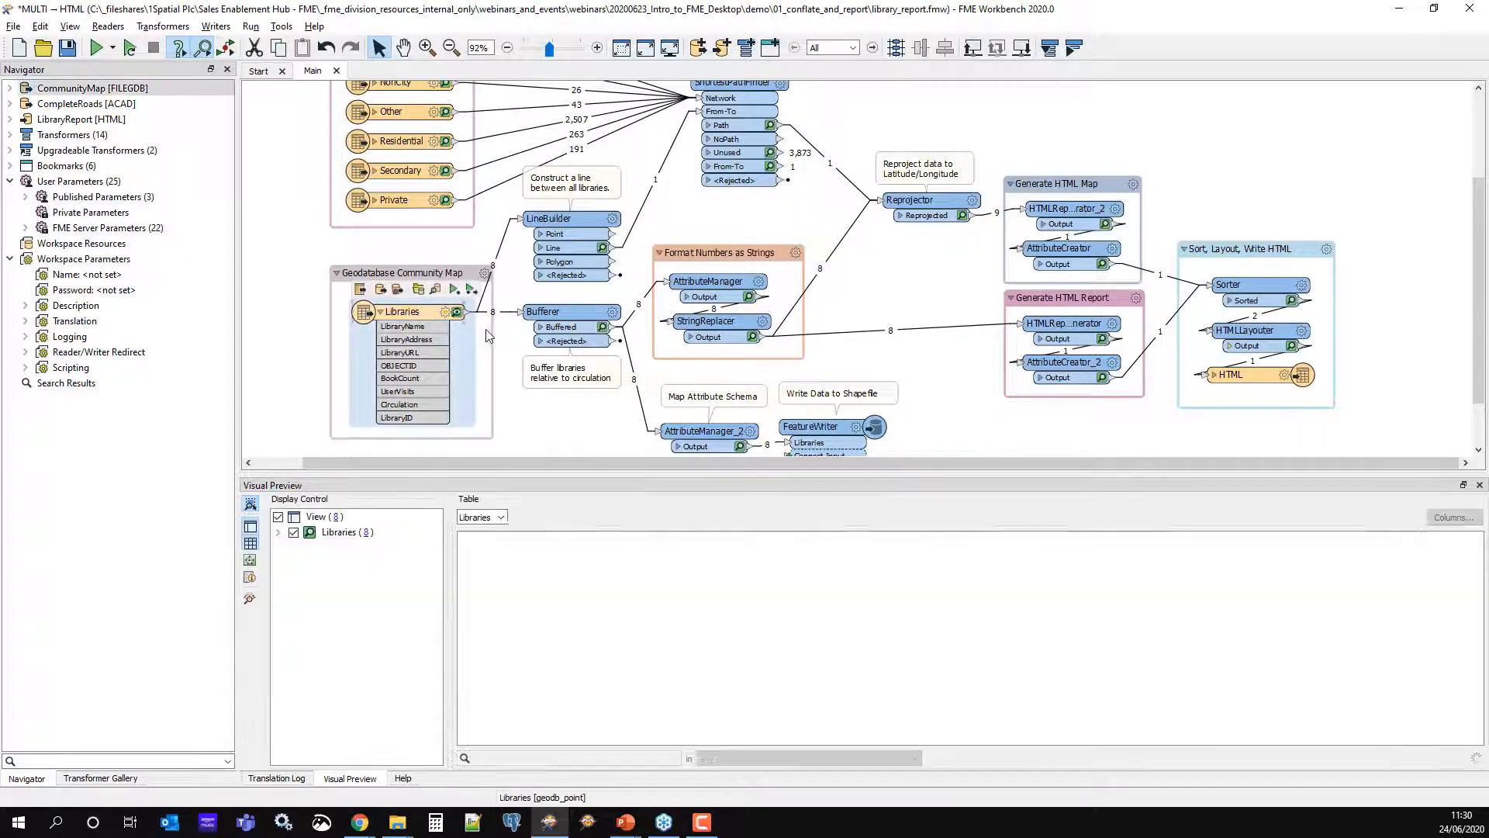
{"action": "left_click", "coordinate": [577, 330]}
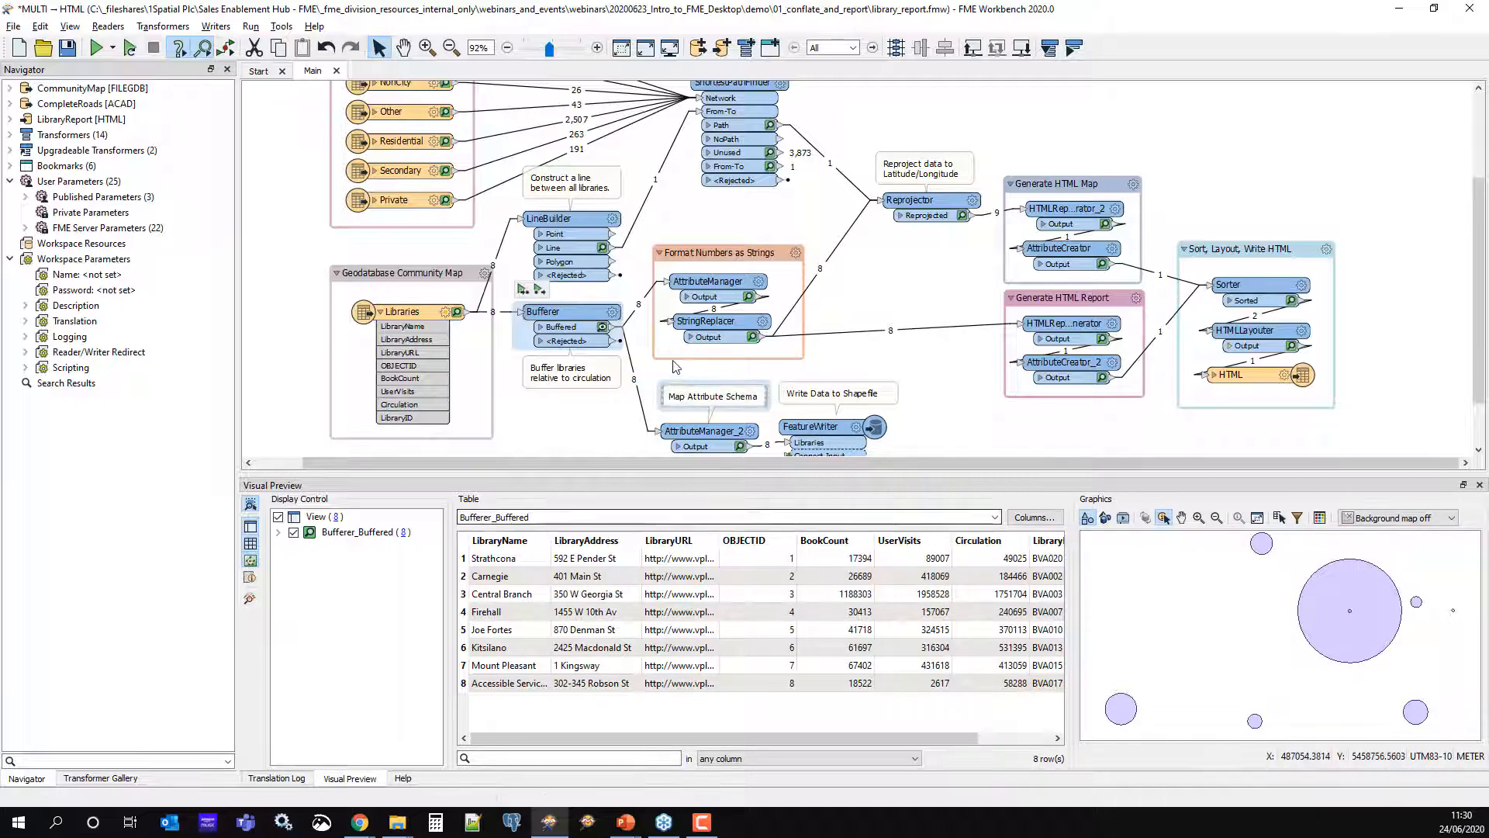
{"action": "left_click", "coordinate": [612, 312]}
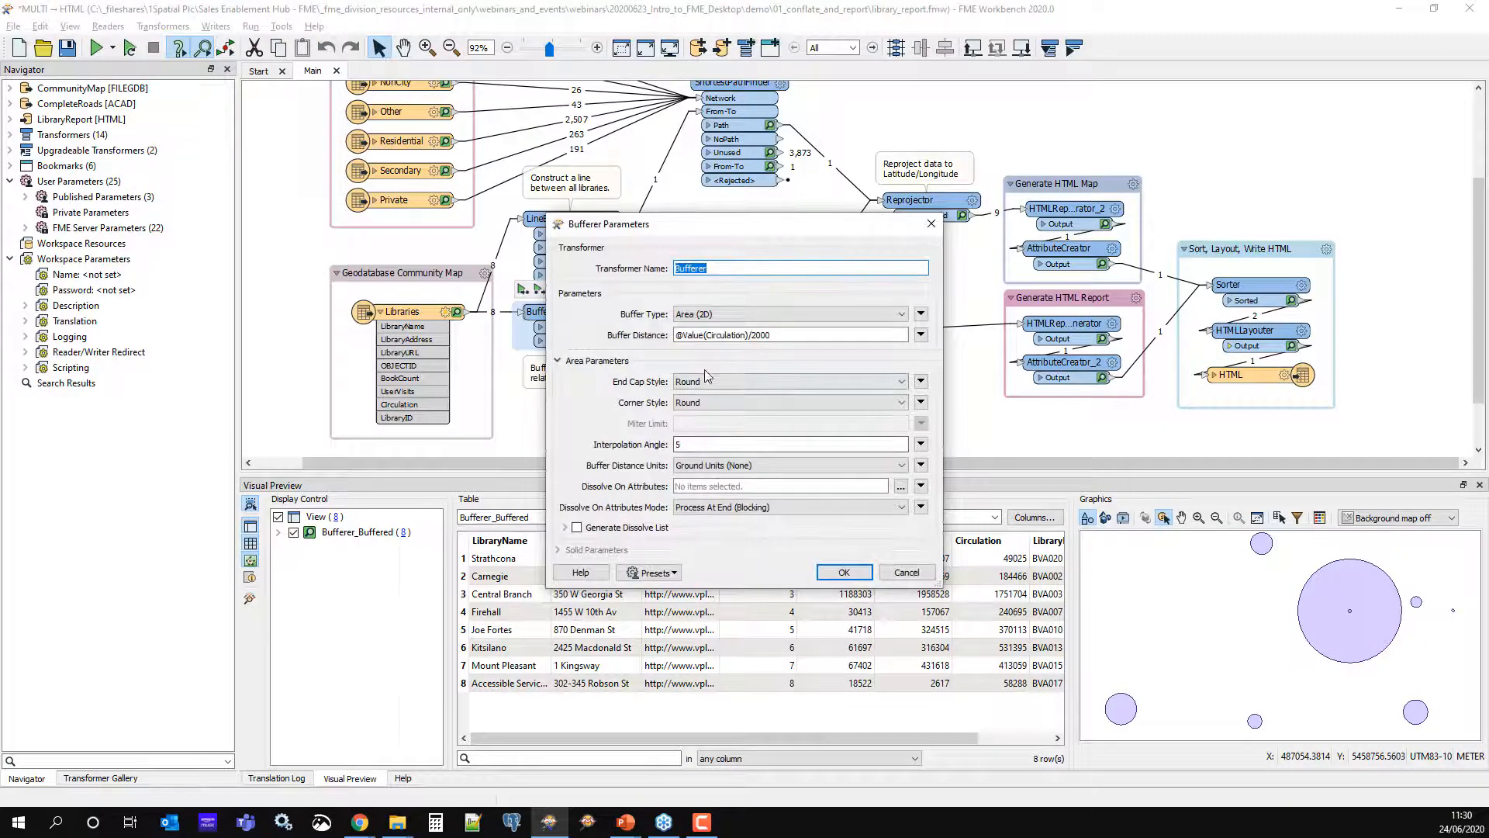
{"action": "left_click", "coordinate": [906, 573]}
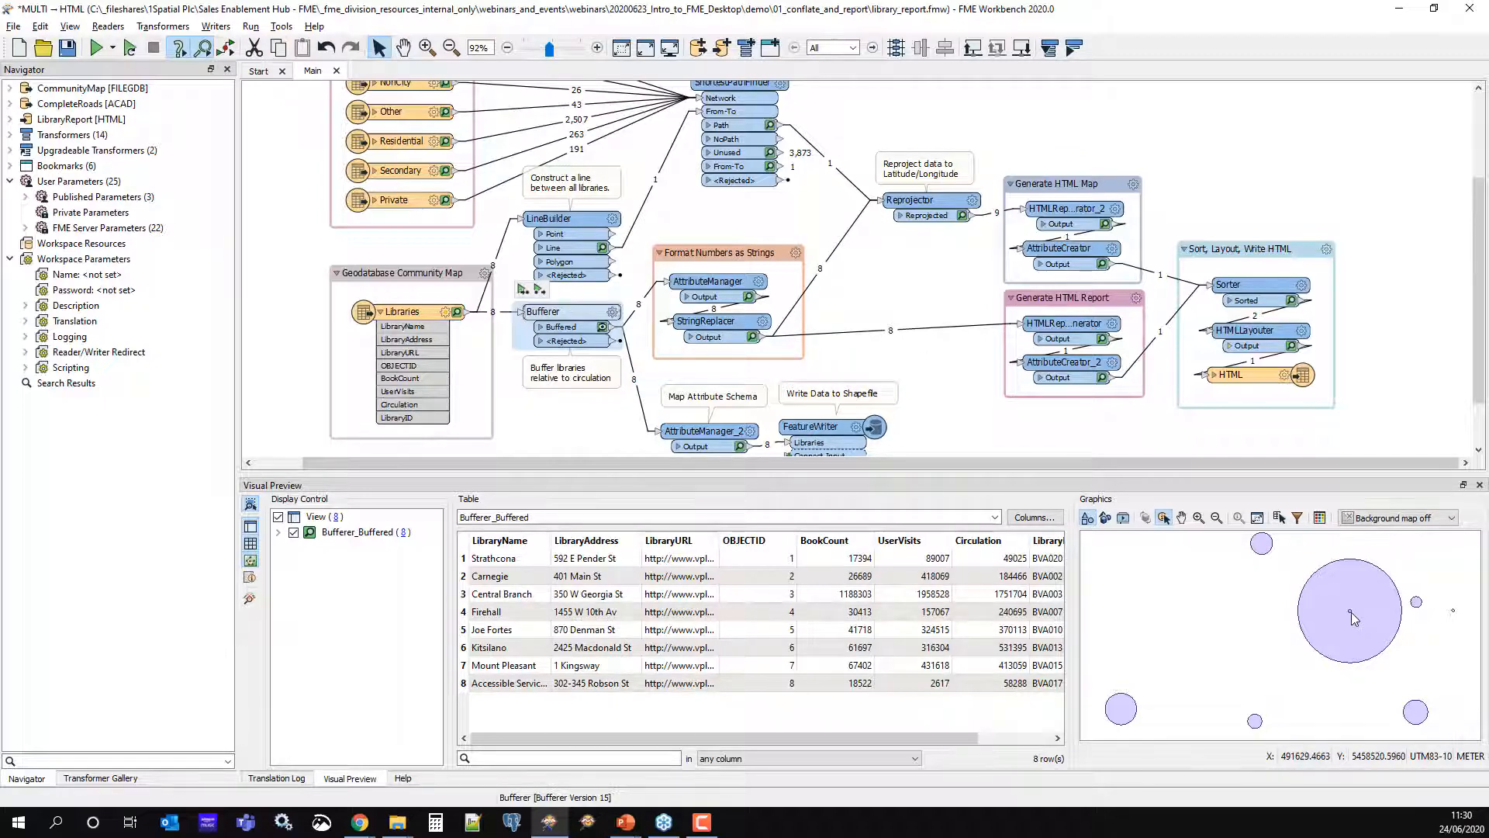
{"action": "scroll", "coordinate": [1351, 612], "scroll_direction": "up", "scroll_amount": 3}
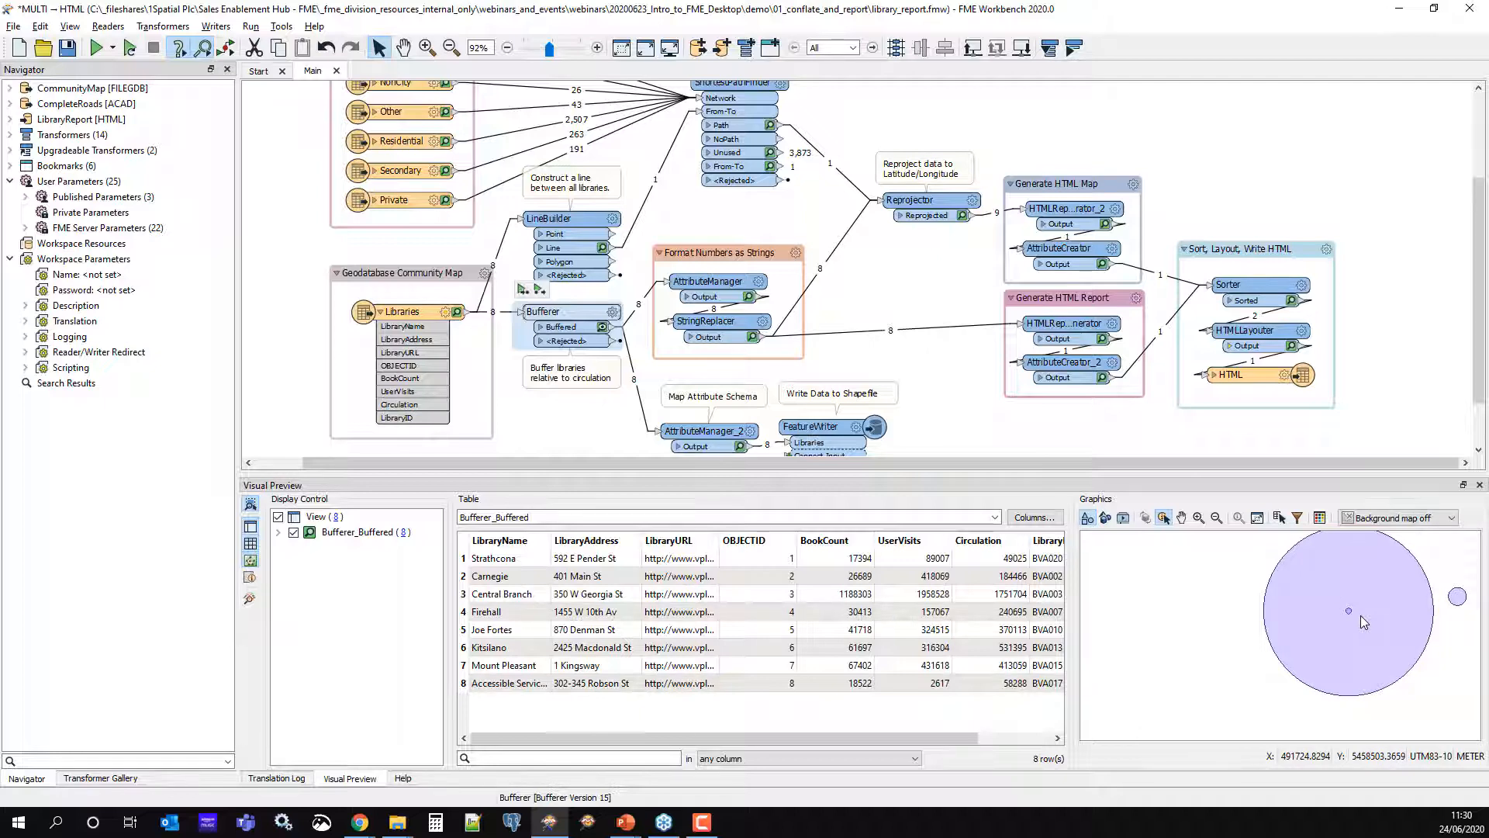
{"action": "scroll", "coordinate": [1354, 641], "scroll_direction": "down", "scroll_amount": 2}
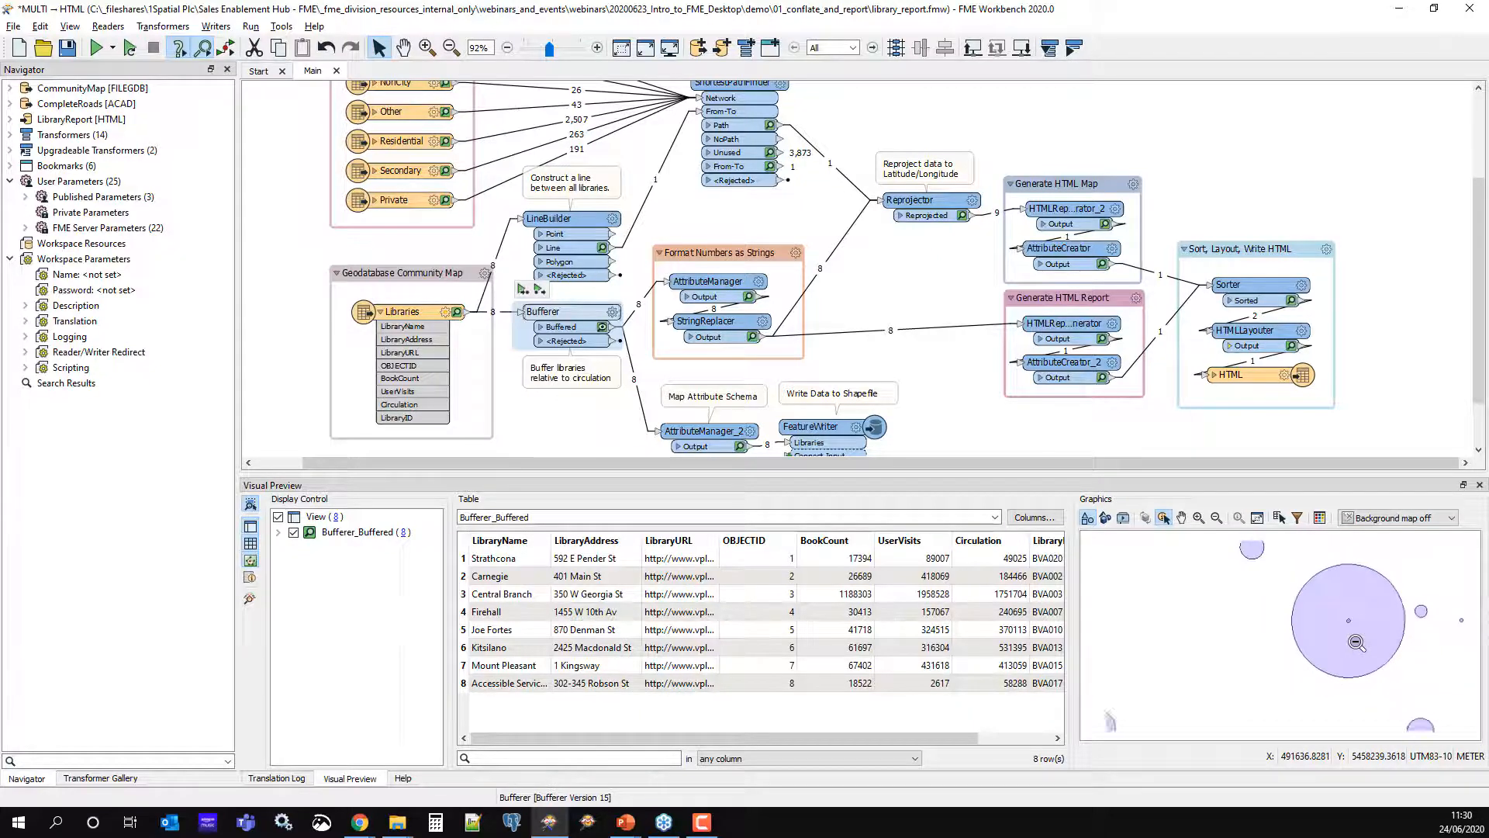
{"action": "scroll", "coordinate": [1357, 642], "scroll_direction": "down", "scroll_amount": 3}
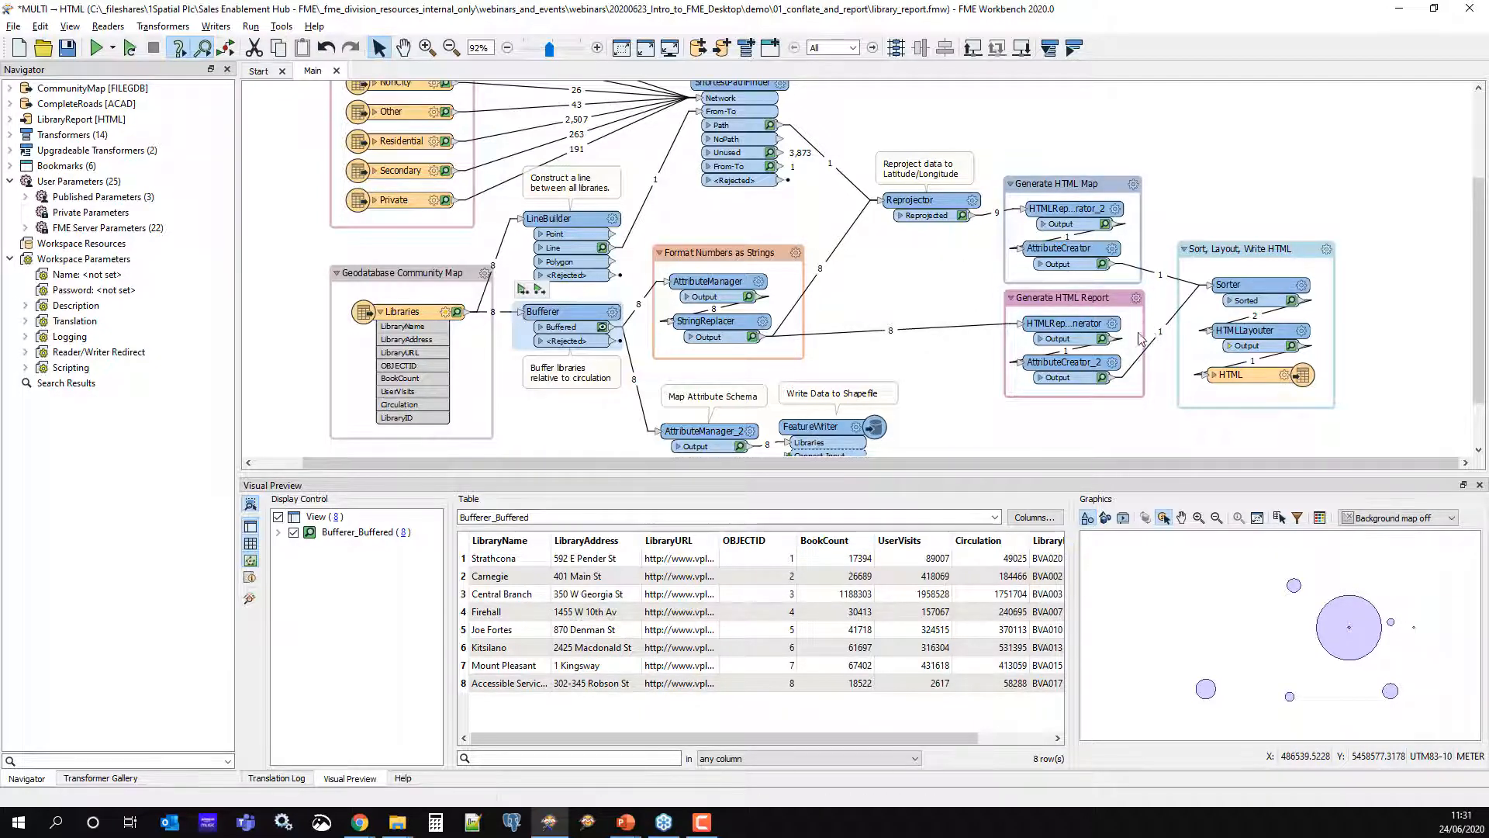
{"action": "scroll", "coordinate": [1140, 370], "scroll_direction": "down", "scroll_amount": 3}
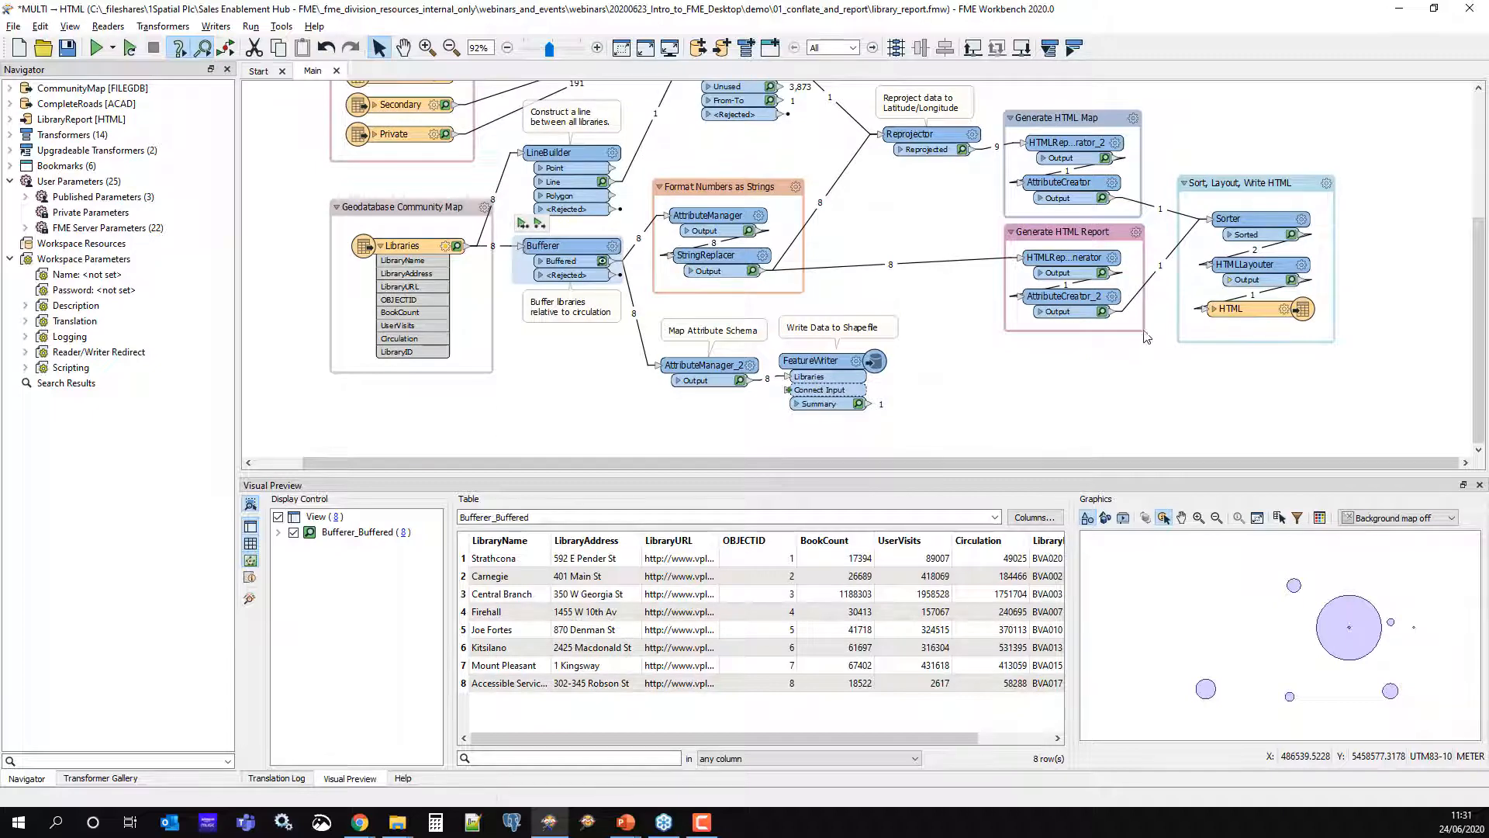
Widen HTMLReportGenerator_2 and review its Library Report contents: three headers, Esri Leaflet map, separator
{"action": "left_click_drag", "start_coordinate": [1133, 151], "coordinate": [1190, 153]}
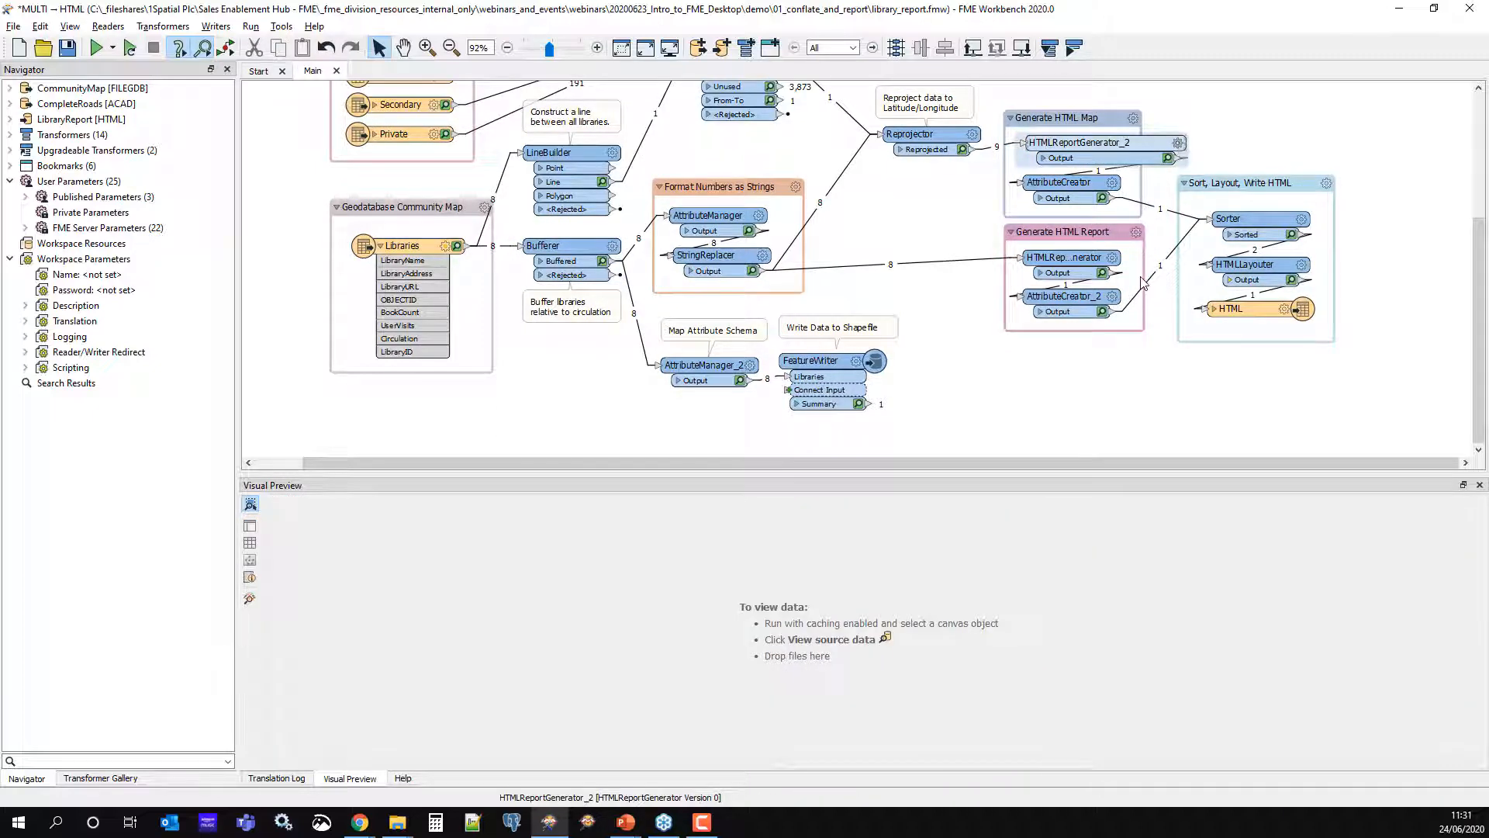
{"action": "double_click", "coordinate": [1101, 142]}
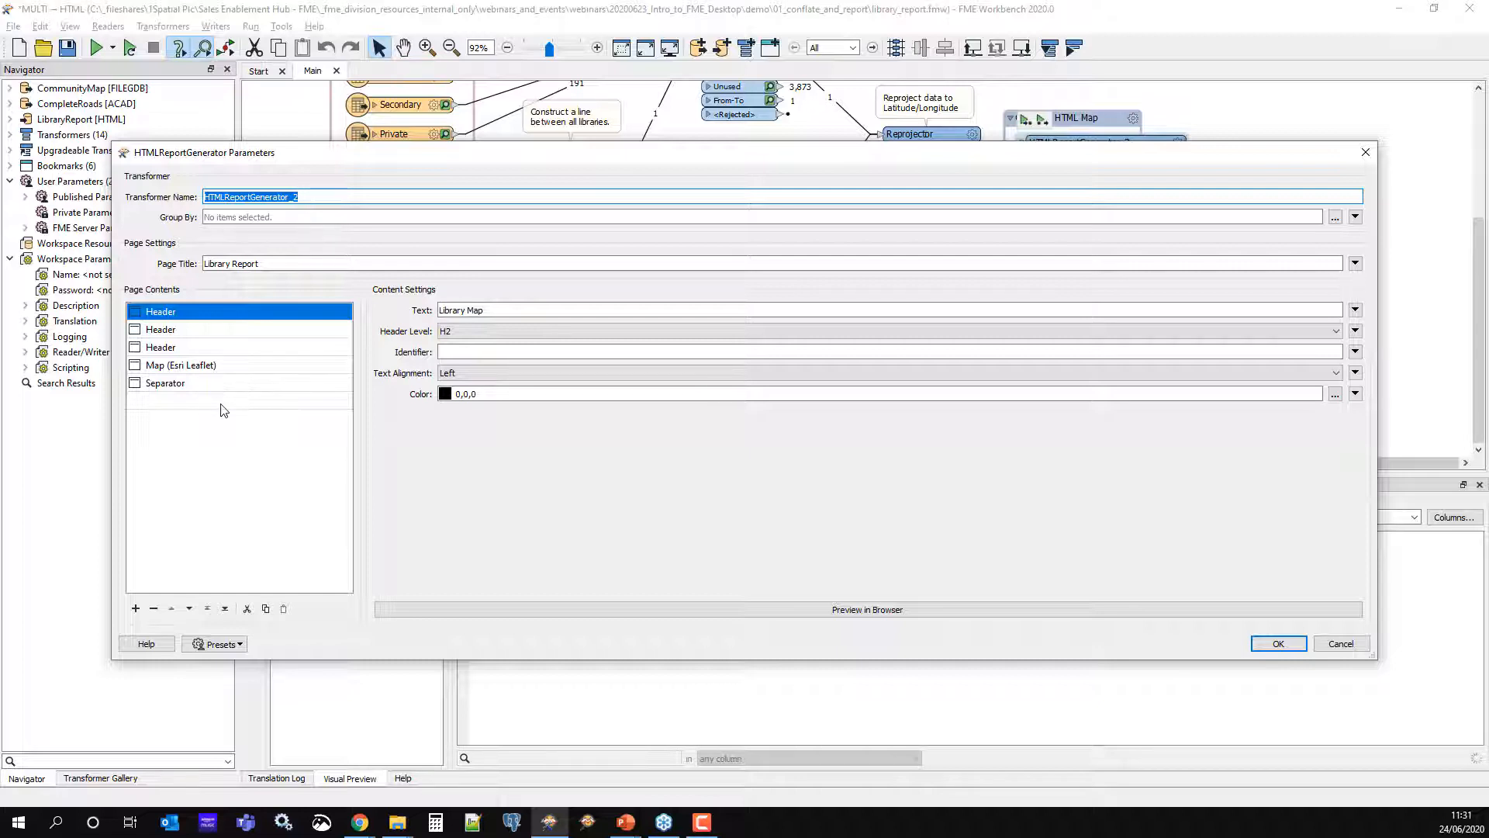
{"action": "left_click", "coordinate": [192, 332]}
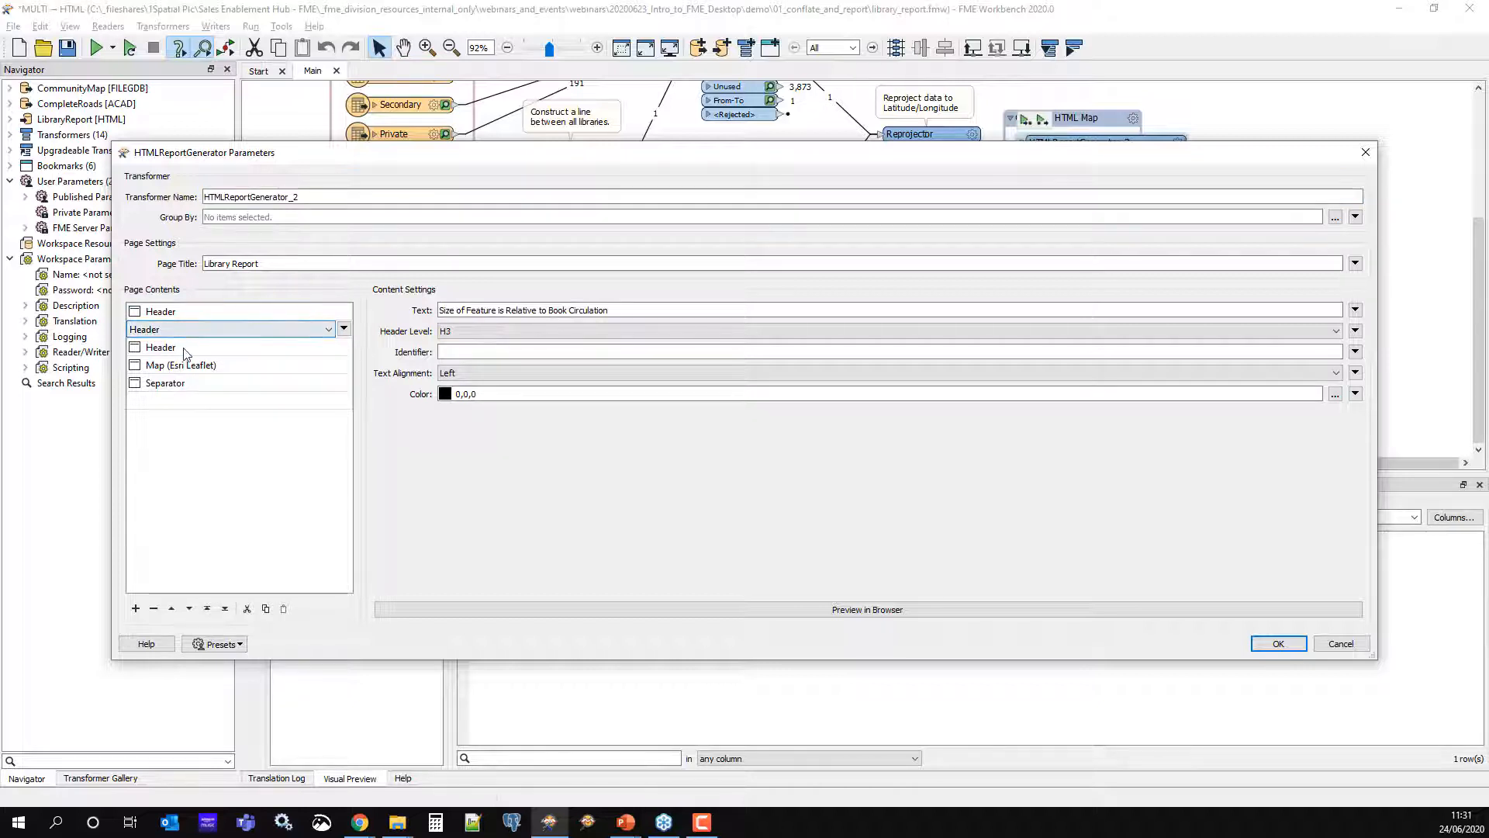
{"action": "left_click", "coordinate": [186, 349]}
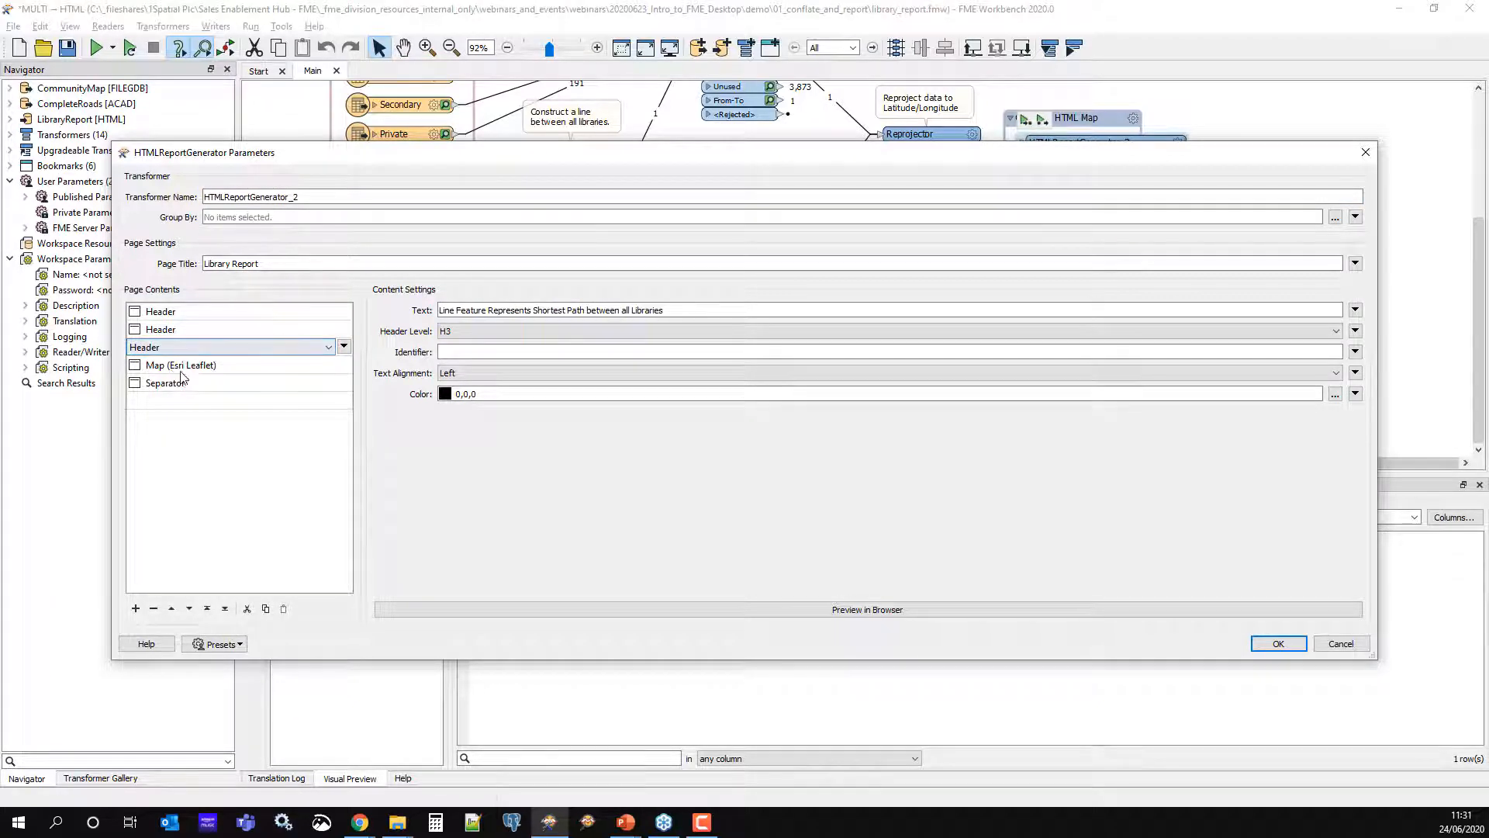
{"action": "left_click", "coordinate": [329, 401]}
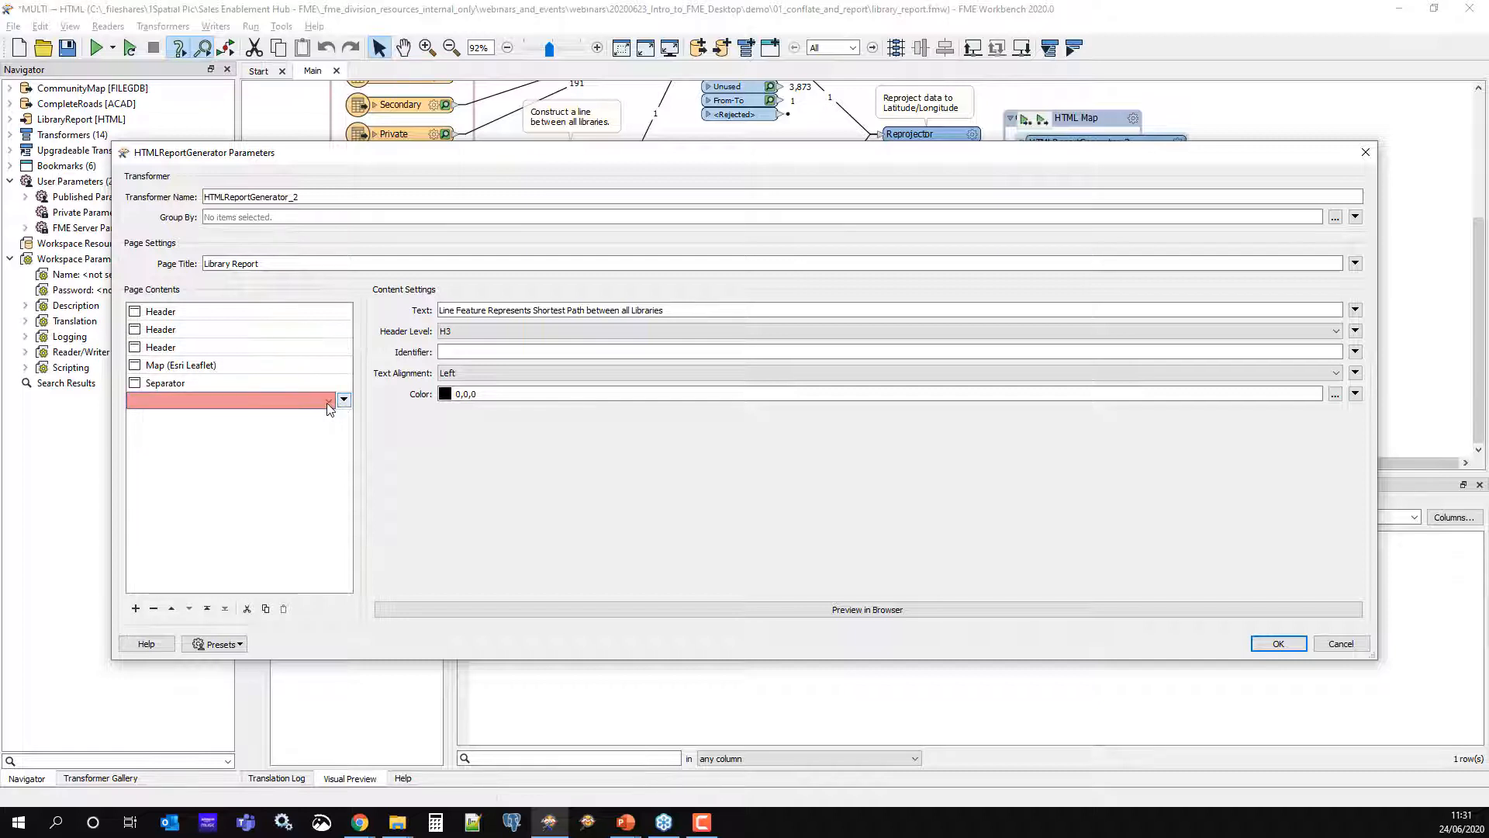
{"action": "left_click", "coordinate": [328, 401]}
{"action": "scroll", "coordinate": [238, 485], "scroll_direction": "up", "scroll_amount": 1}
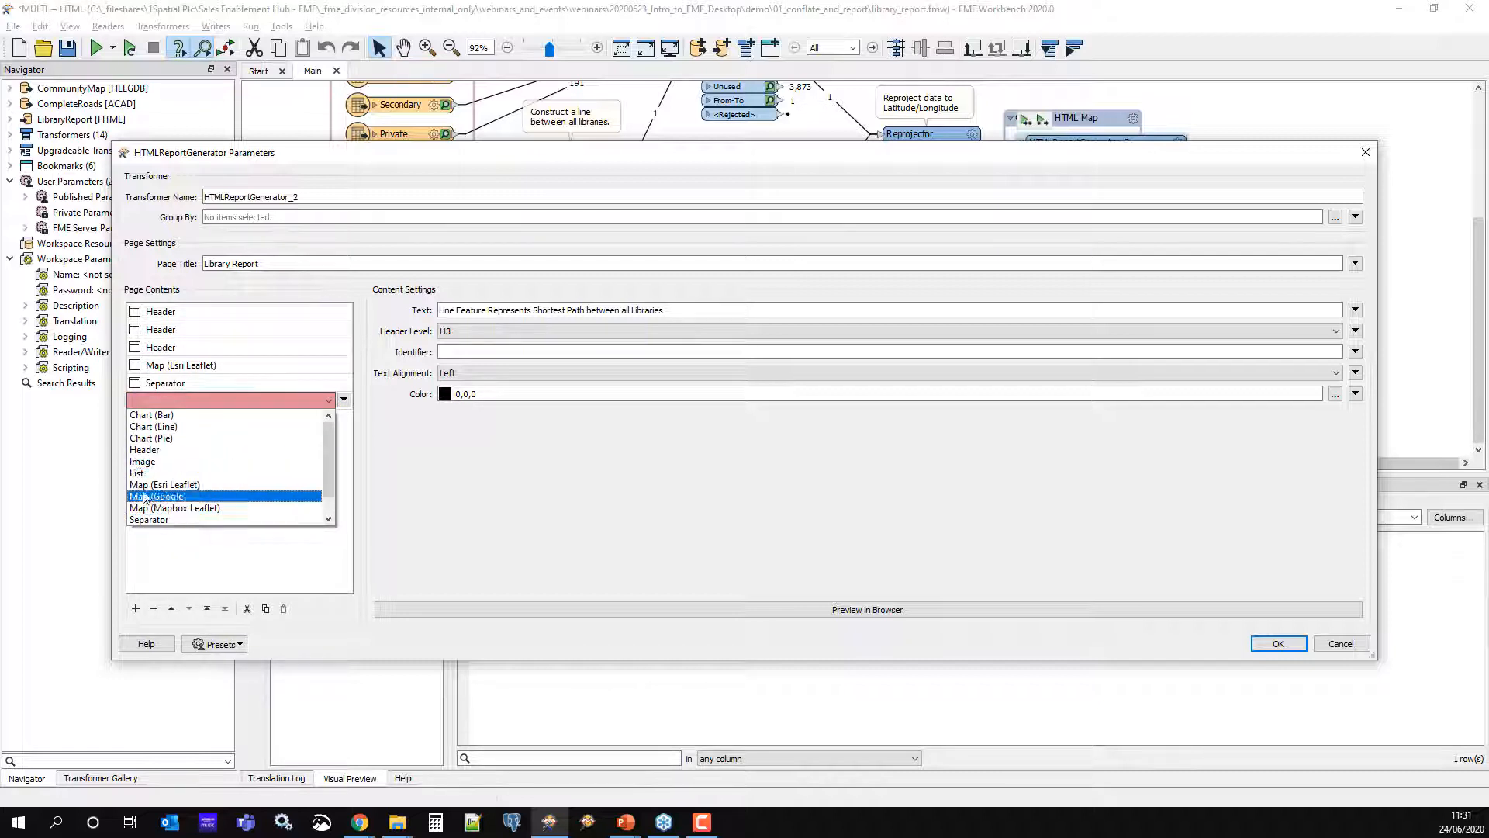
{"action": "left_click", "coordinate": [219, 582]}
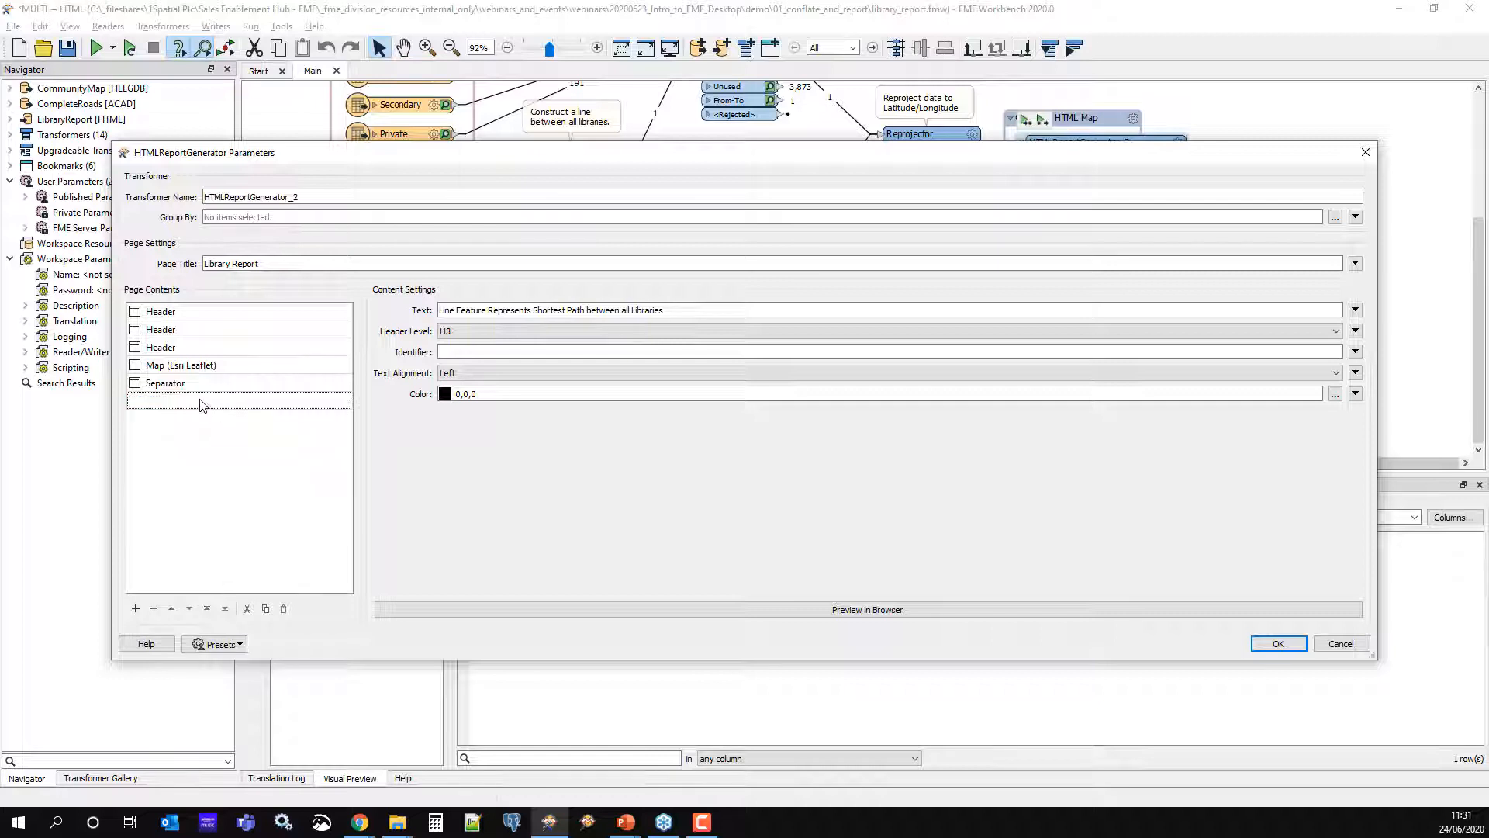
Preview the Library Report in Chrome, zoom out and pan its map, then minimize the browser
{"action": "left_click", "coordinate": [627, 618]}
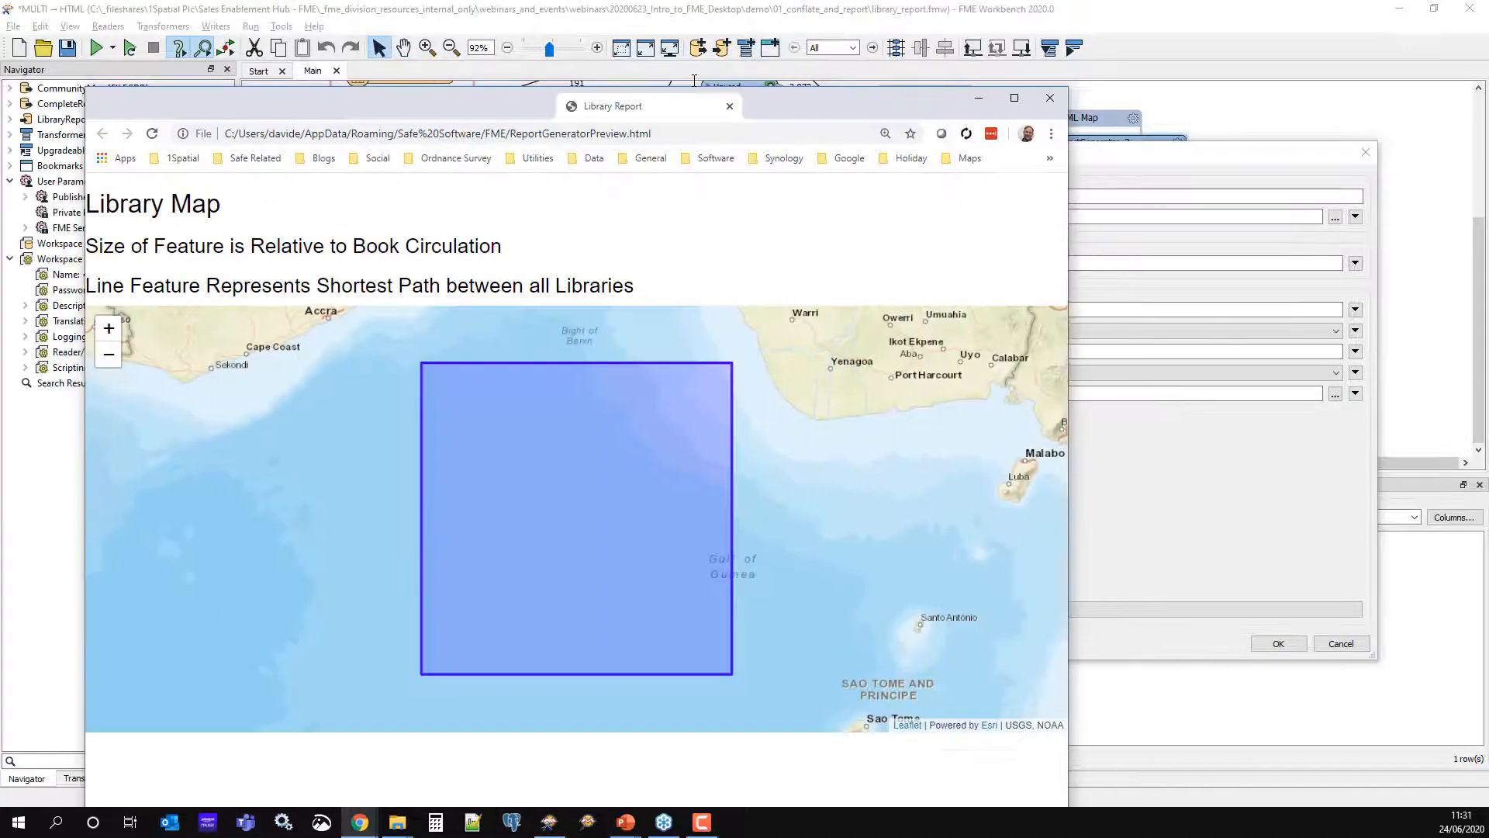
{"action": "left_click_drag", "start_coordinate": [706, 77], "coordinate": [714, 73]}
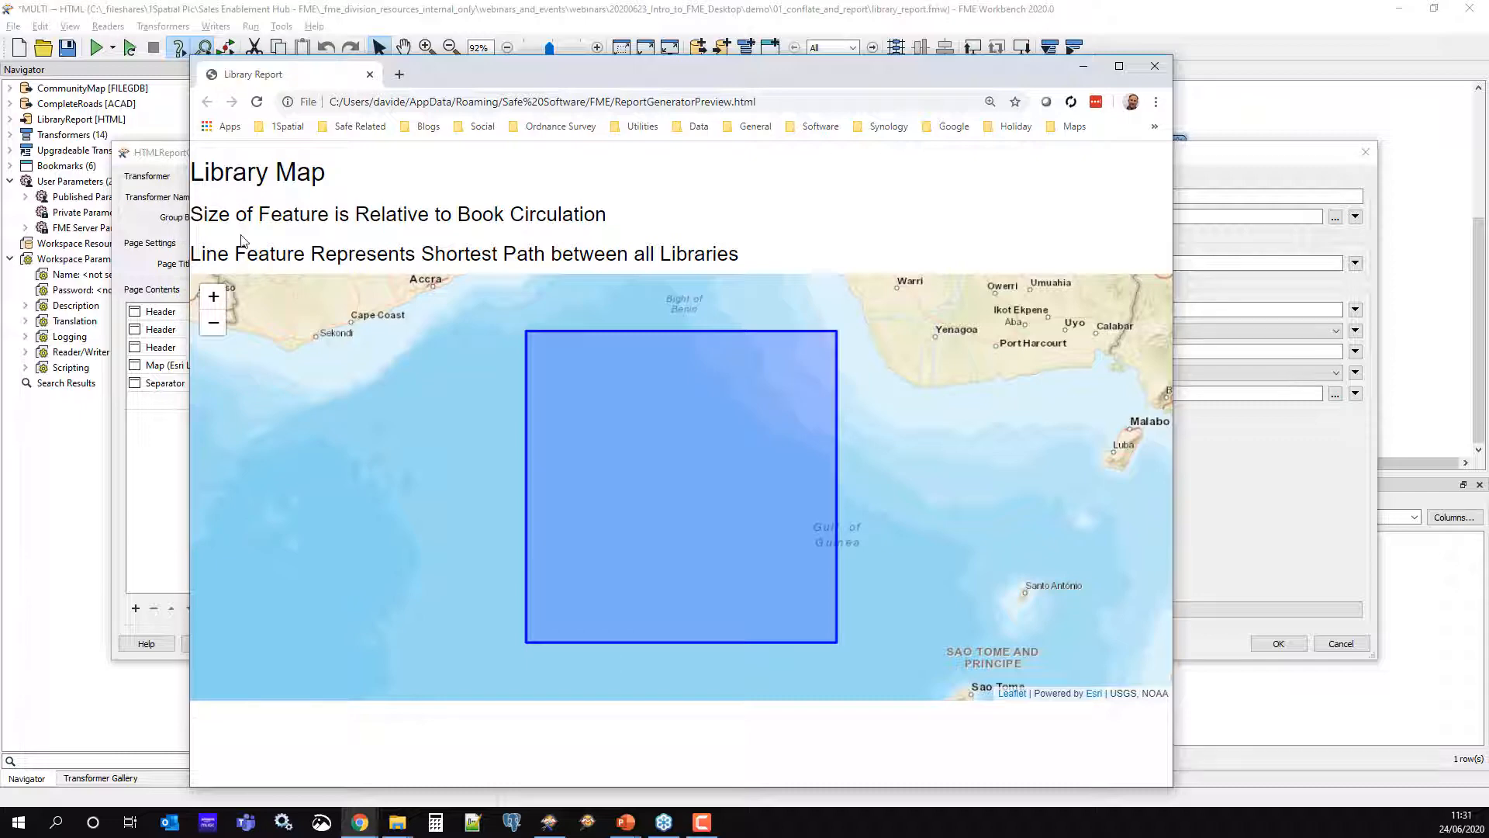
{"action": "left_click", "coordinate": [214, 322]}
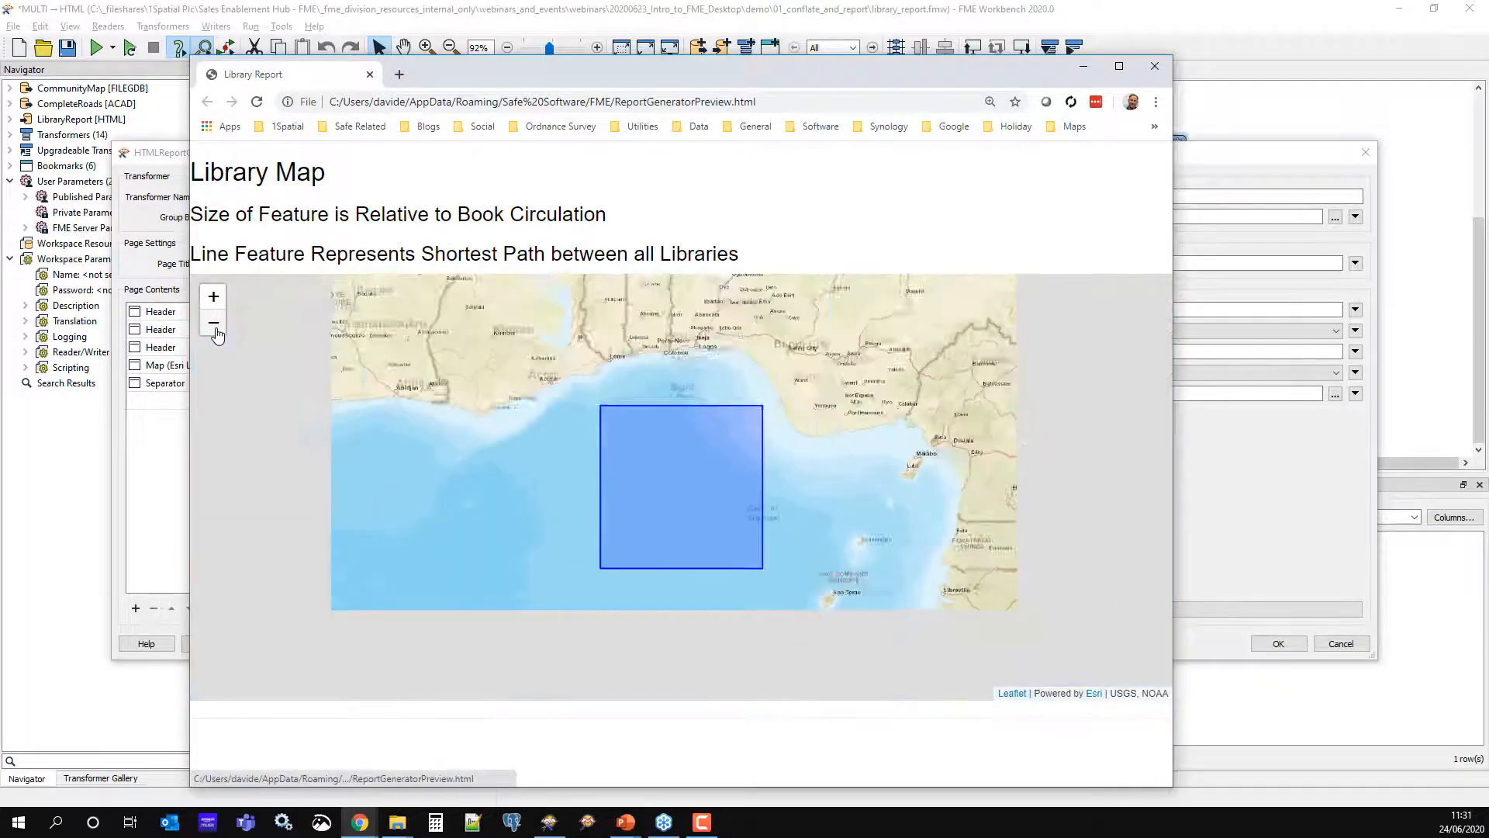
{"action": "left_click", "coordinate": [213, 322]}
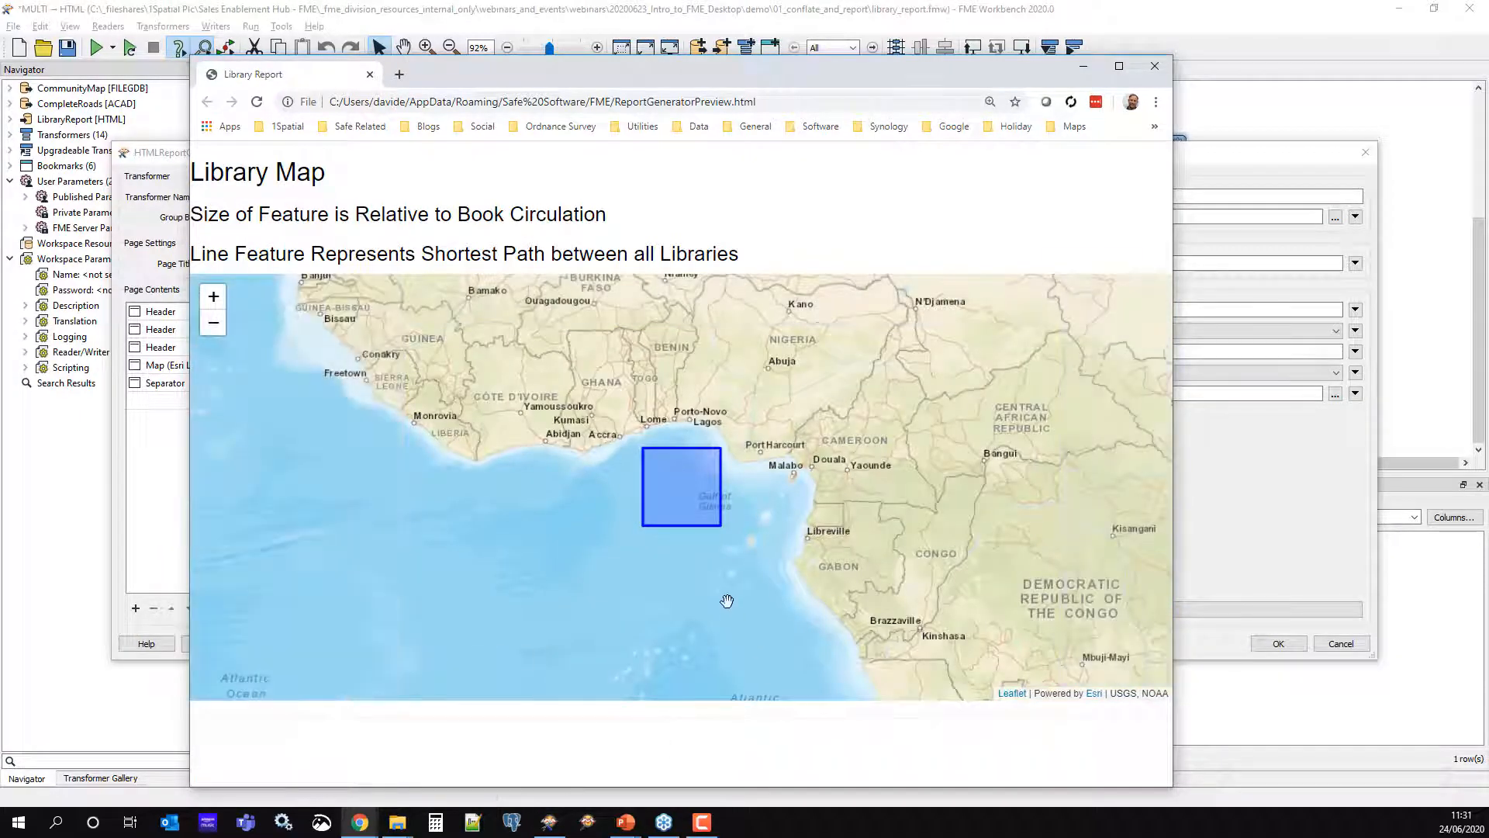
{"action": "left_click_drag", "start_coordinate": [728, 598], "coordinate": [642, 645]}
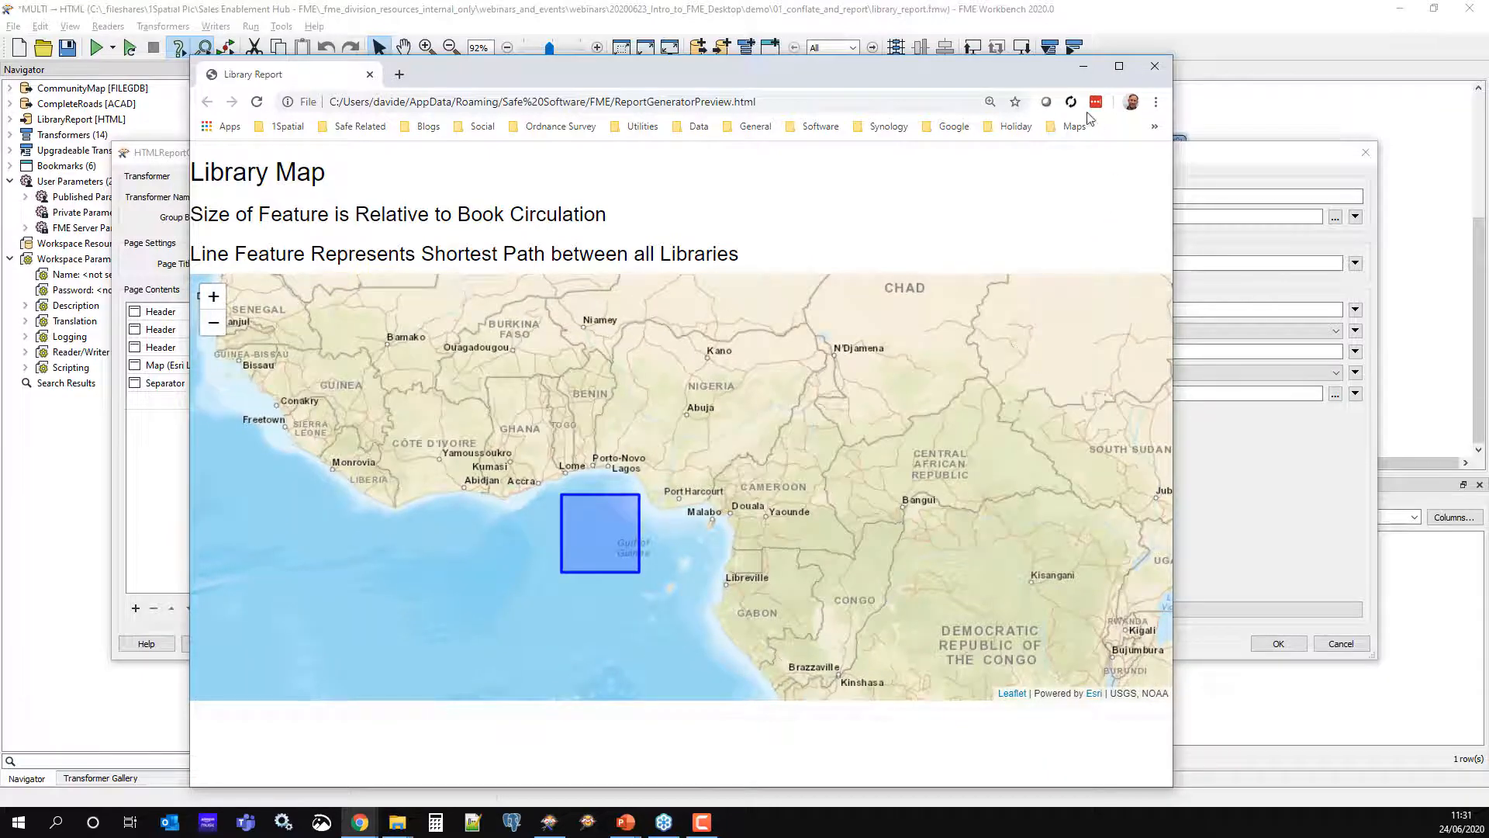
{"action": "left_click", "coordinate": [1080, 69]}
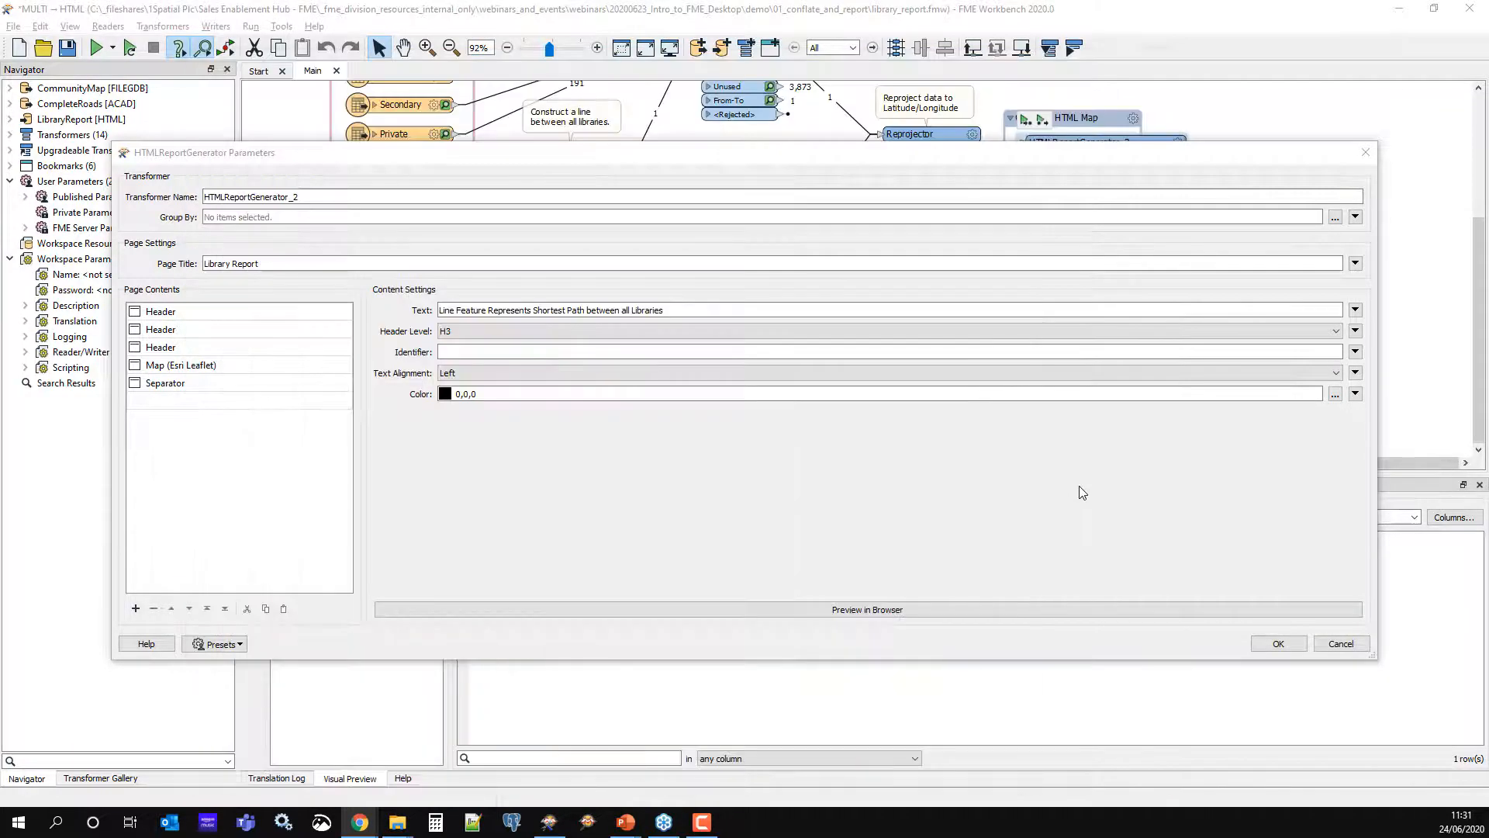
Close the HTML report parameters, open the HTML writer's output folder, and select FeatureWriter
{"action": "left_click", "coordinate": [1338, 644]}
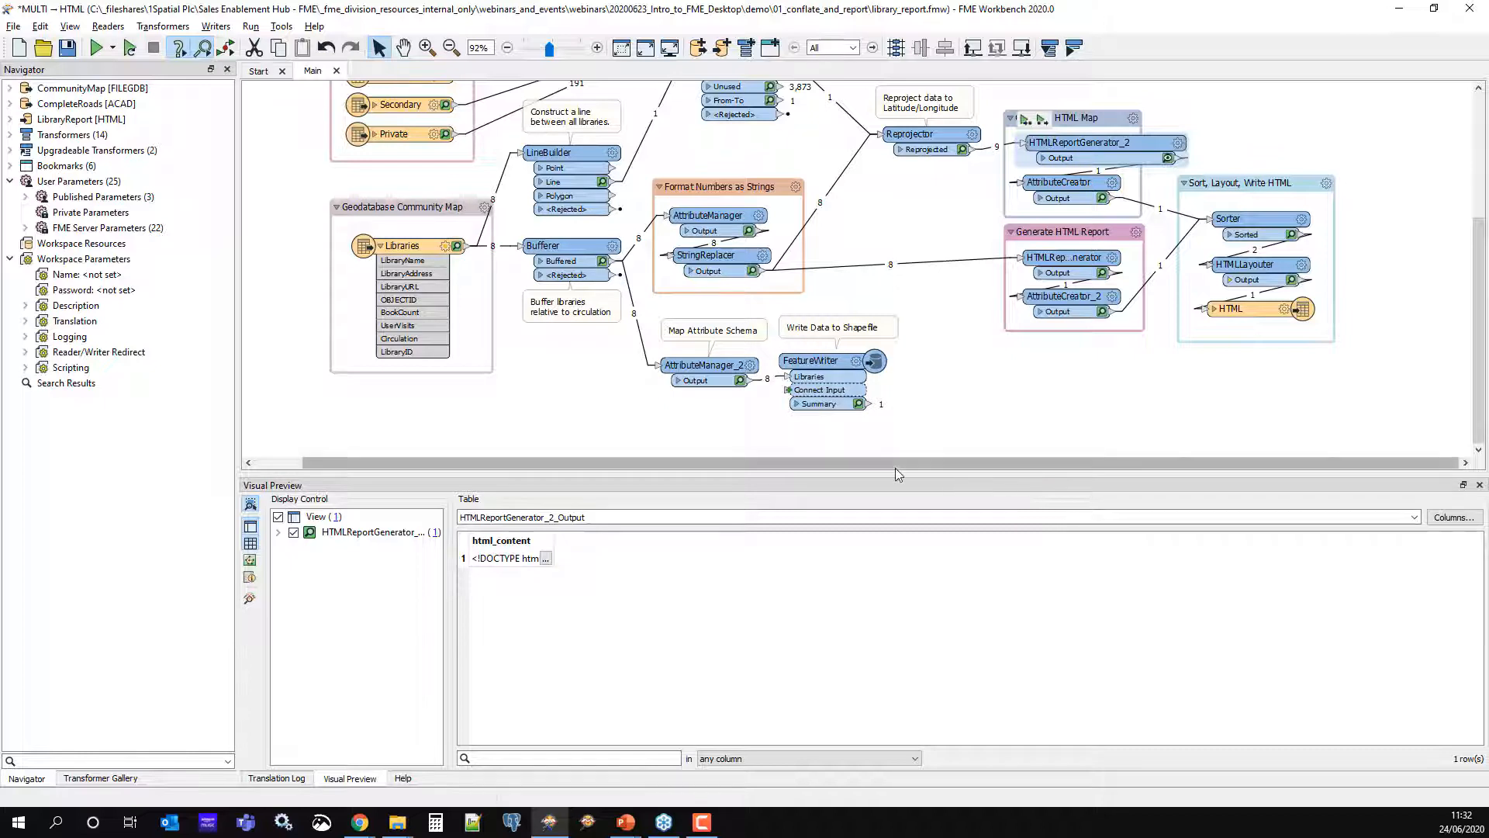
{"action": "left_click", "coordinate": [1255, 312]}
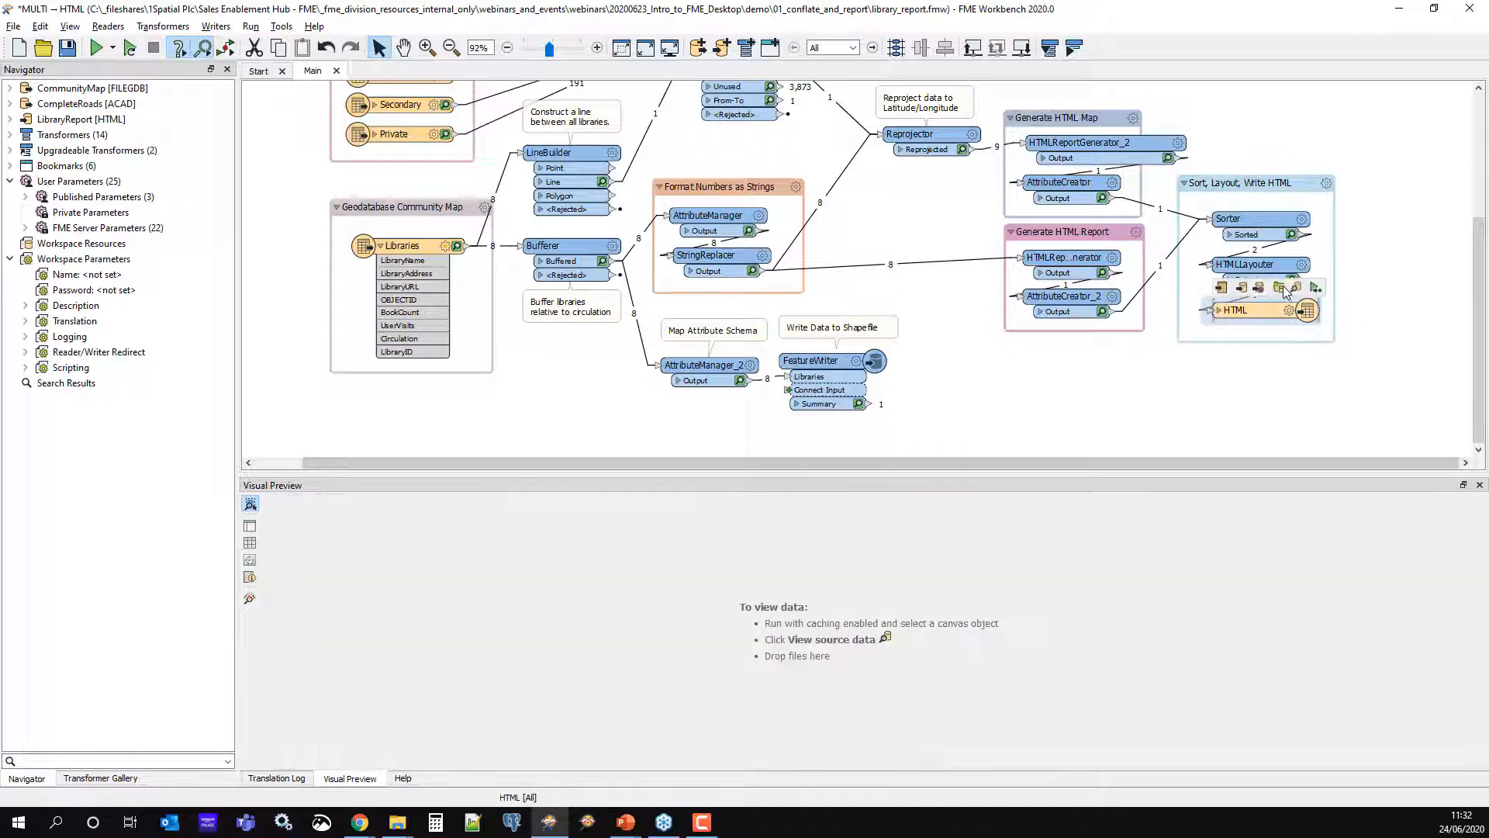
{"action": "left_click", "coordinate": [1283, 287]}
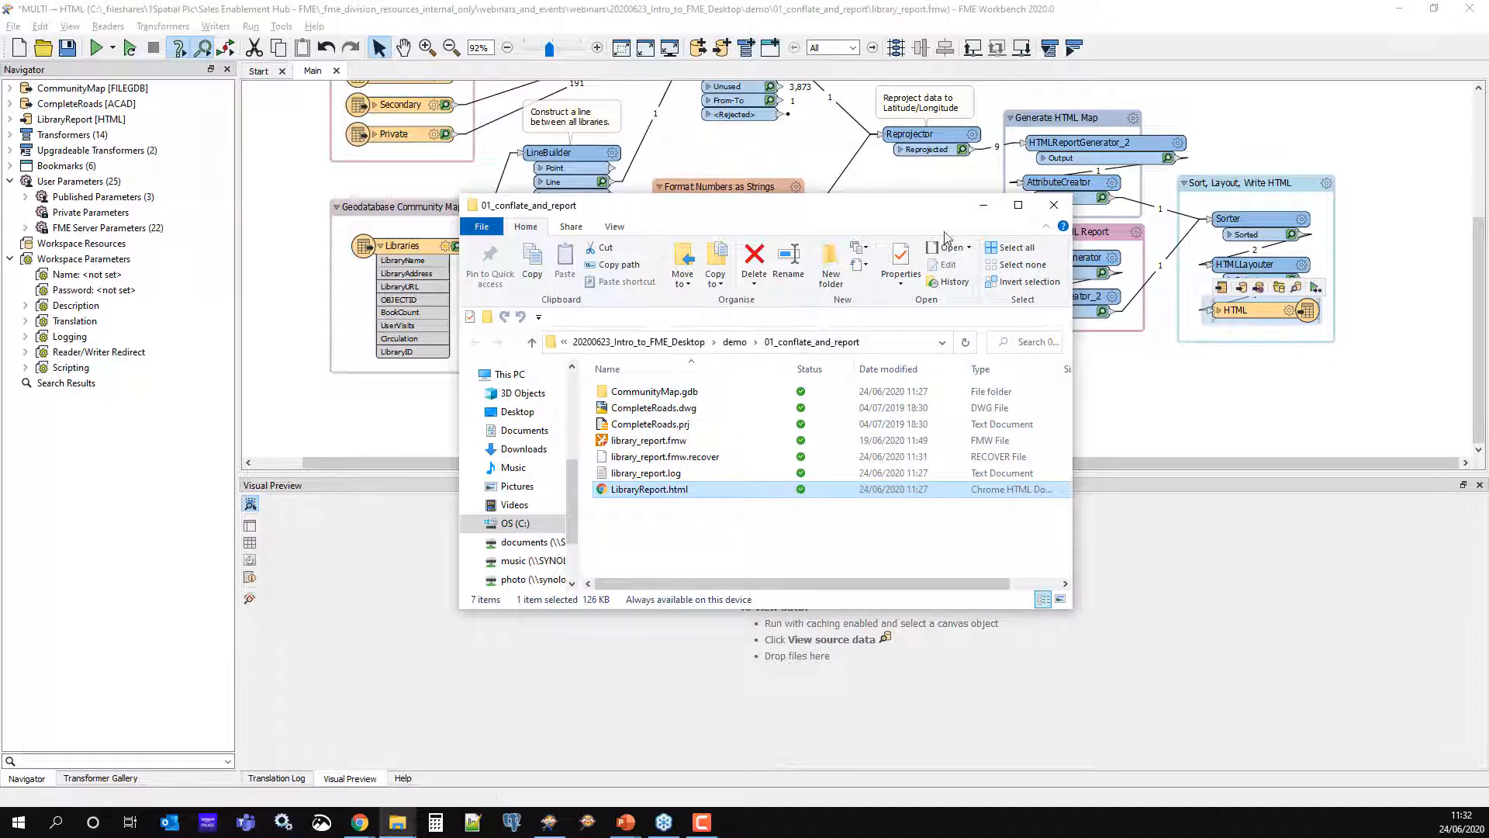
{"action": "left_click_drag", "start_coordinate": [862, 211], "coordinate": [884, 427]}
{"action": "left_click", "coordinate": [842, 363]}
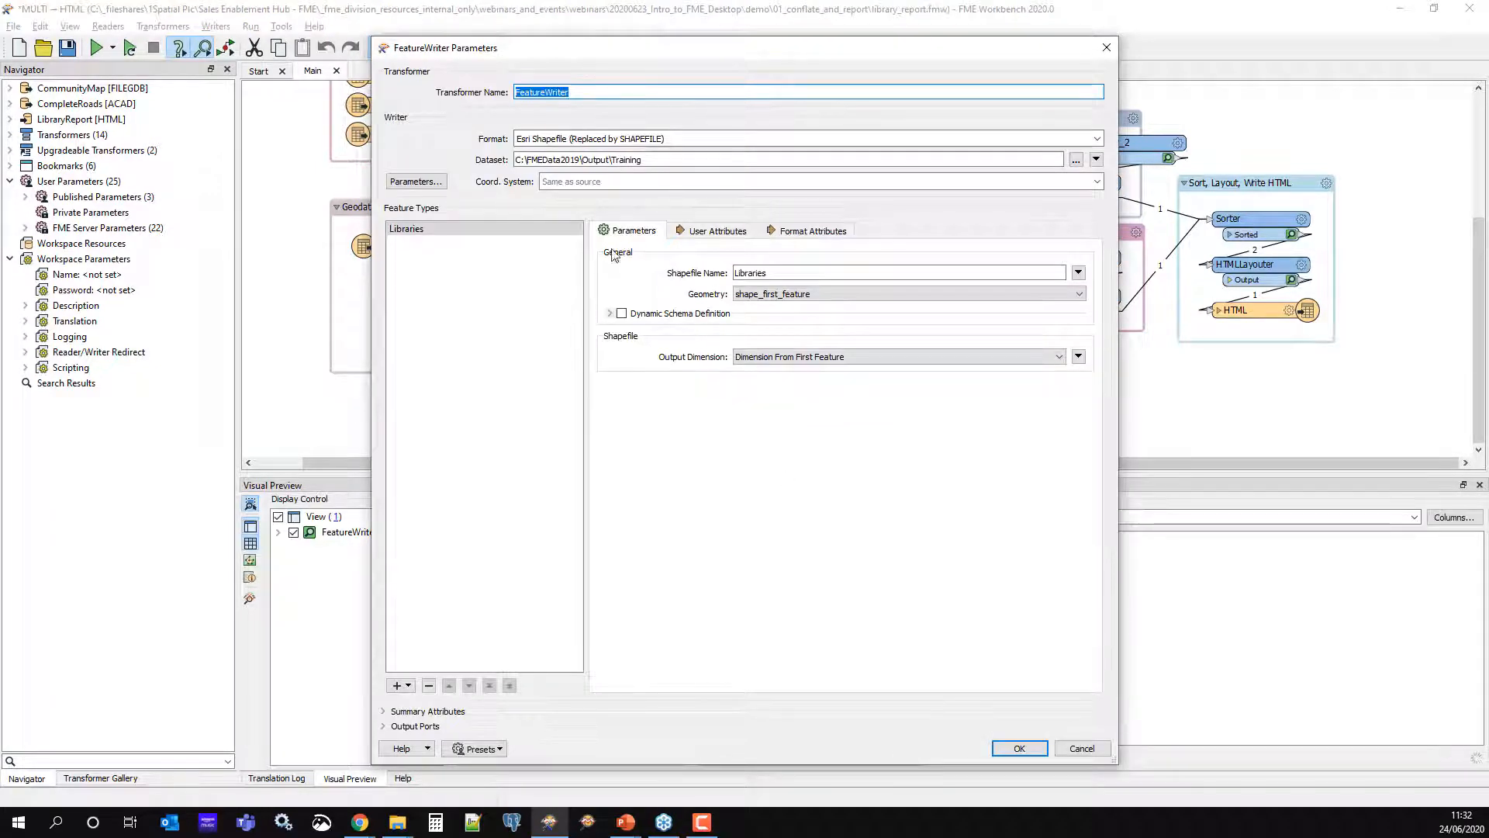
Open the FeatureWriter's output dataset folder in File Explorer and select the four Libraries shapefile files
{"action": "triple_click", "coordinate": [654, 160]}
{"action": "key", "text": "ctrl+c"}
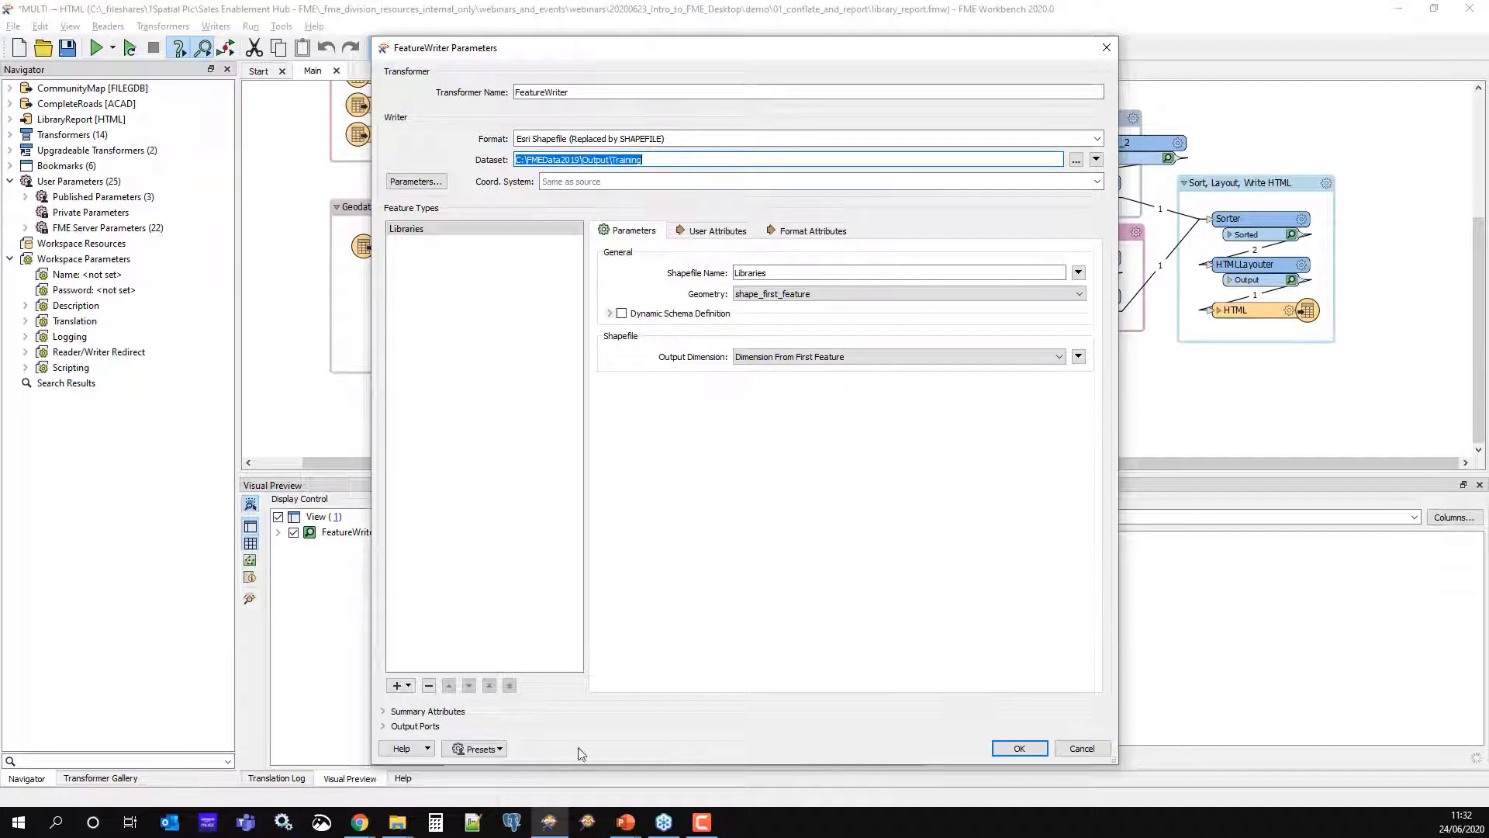
{"action": "left_click", "coordinate": [397, 822]}
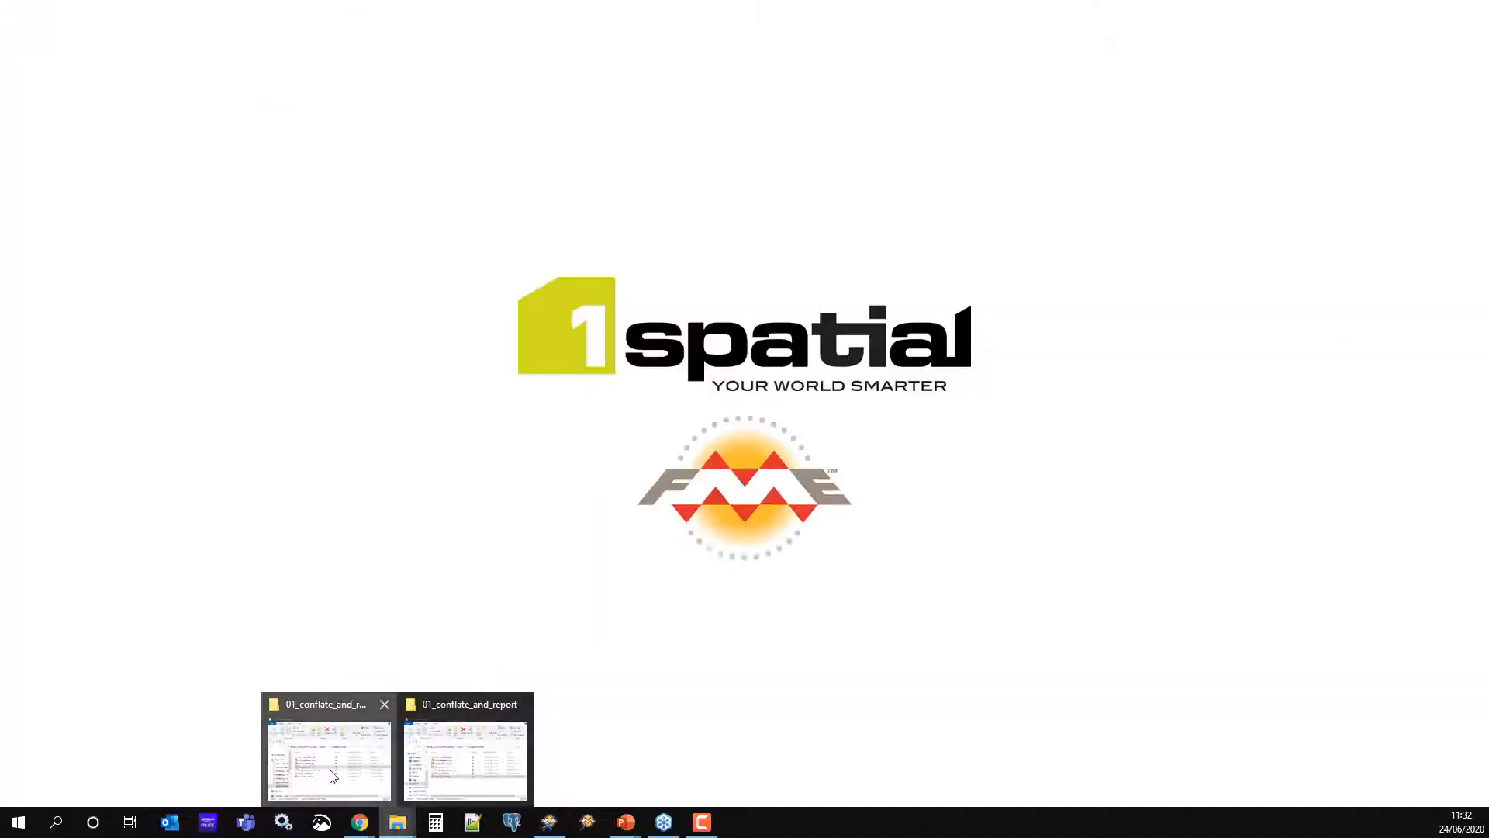
{"action": "left_click", "coordinate": [333, 776]}
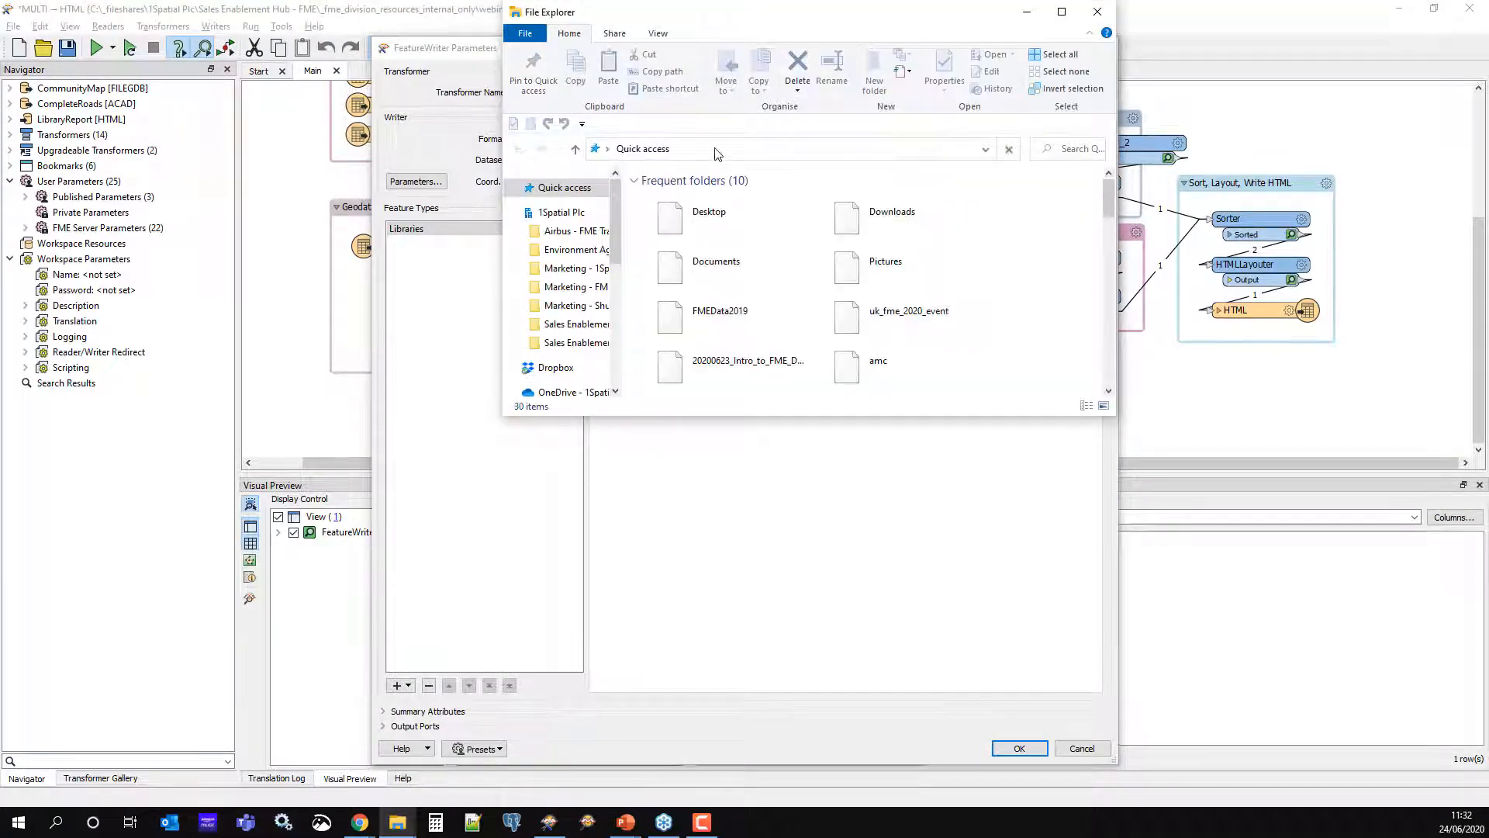
{"action": "left_click", "coordinate": [715, 153]}
{"action": "key", "text": "ctrl+v"}
{"action": "key", "text": "Return"}
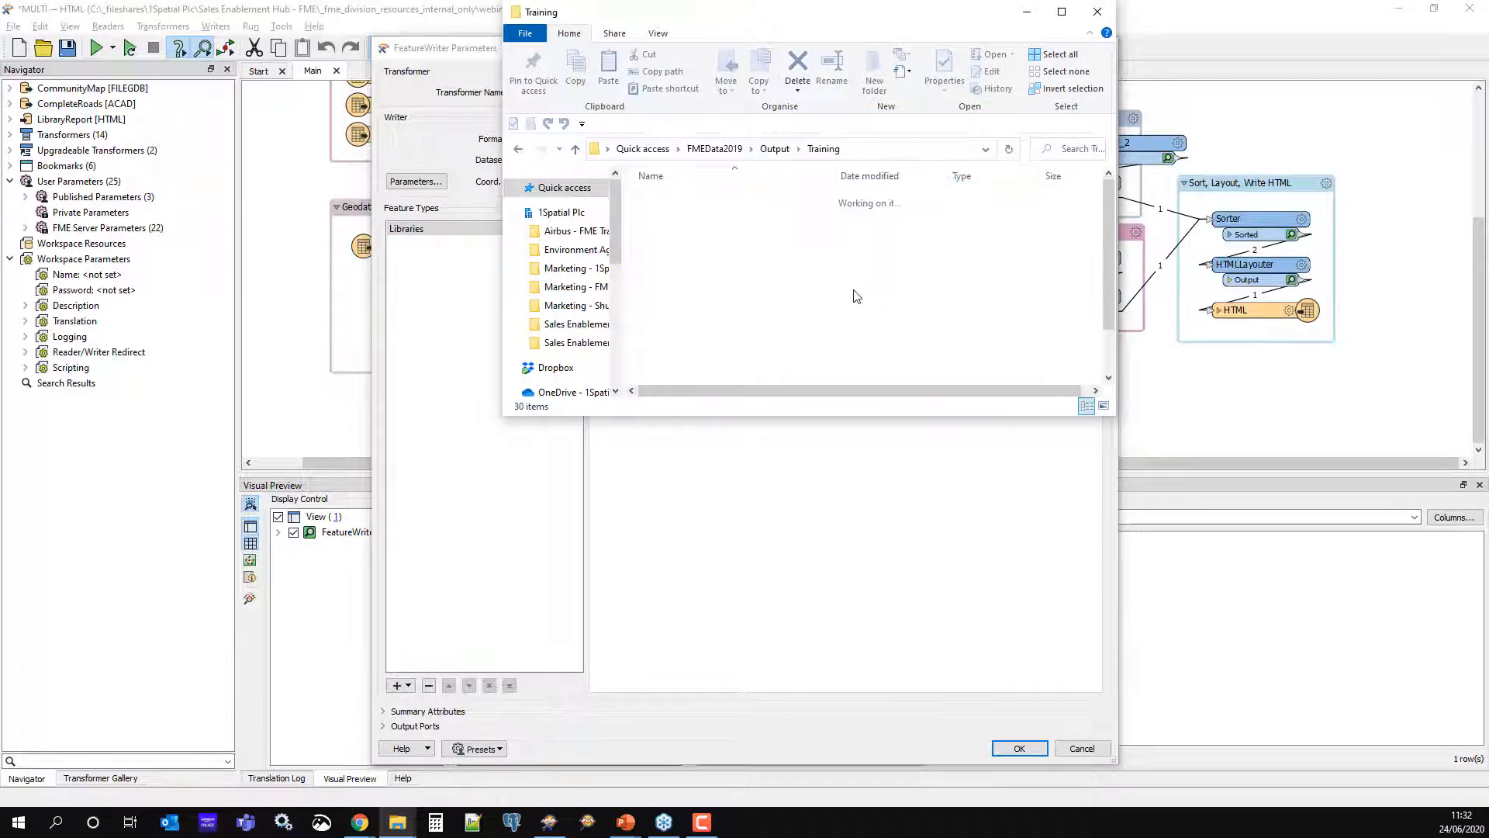
{"action": "left_click", "coordinate": [679, 313]}
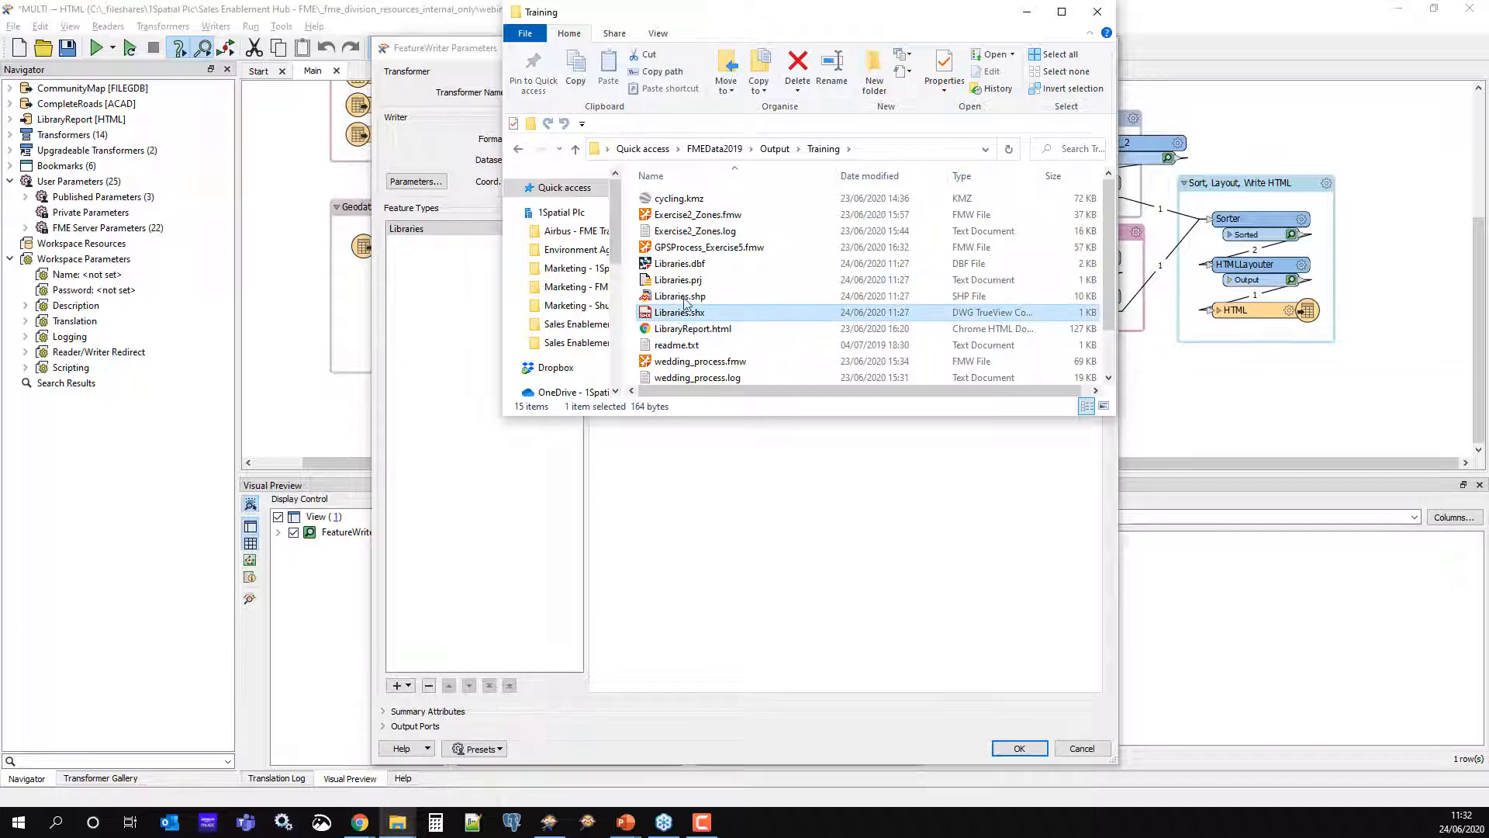
{"action": "left_click", "coordinate": [679, 264], "text": "shift"}
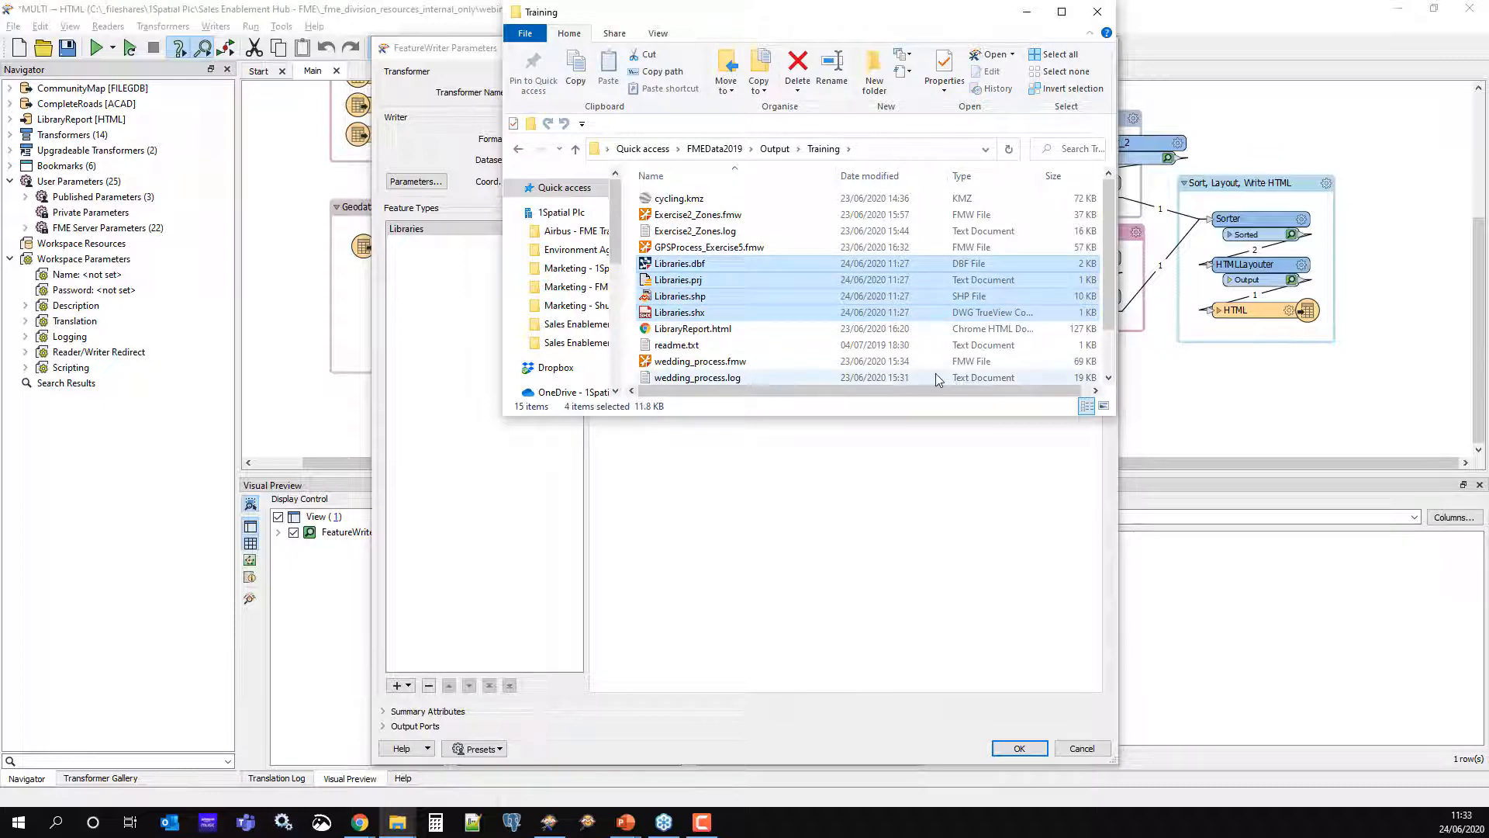
Put Explorer away, cancel the FeatureWriter parameters unchanged, and select the HTML report writer
{"action": "left_click", "coordinate": [1027, 14]}
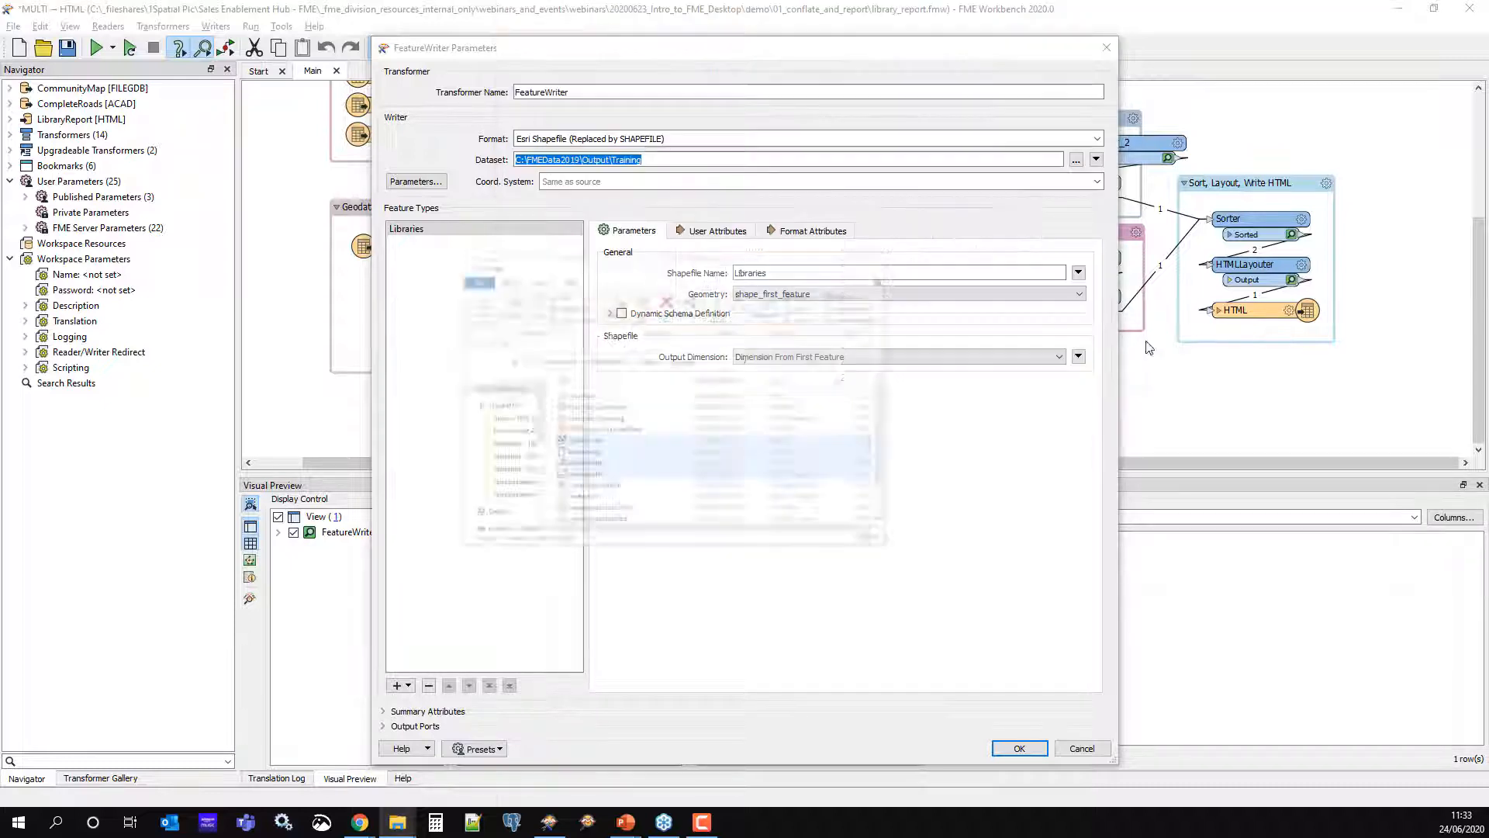
{"action": "left_click", "coordinate": [1099, 748]}
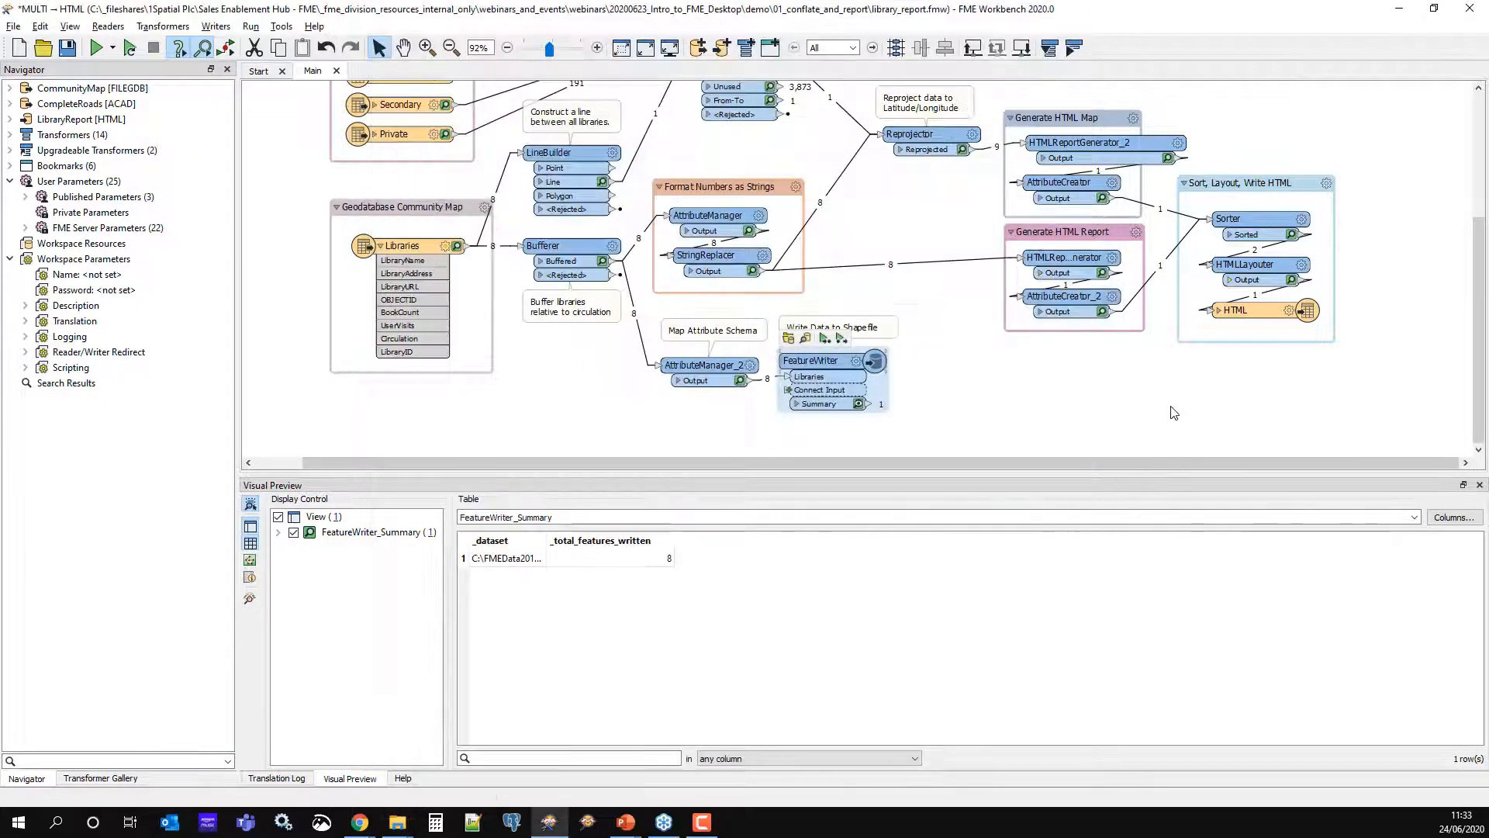
{"action": "left_click", "coordinate": [1250, 311]}
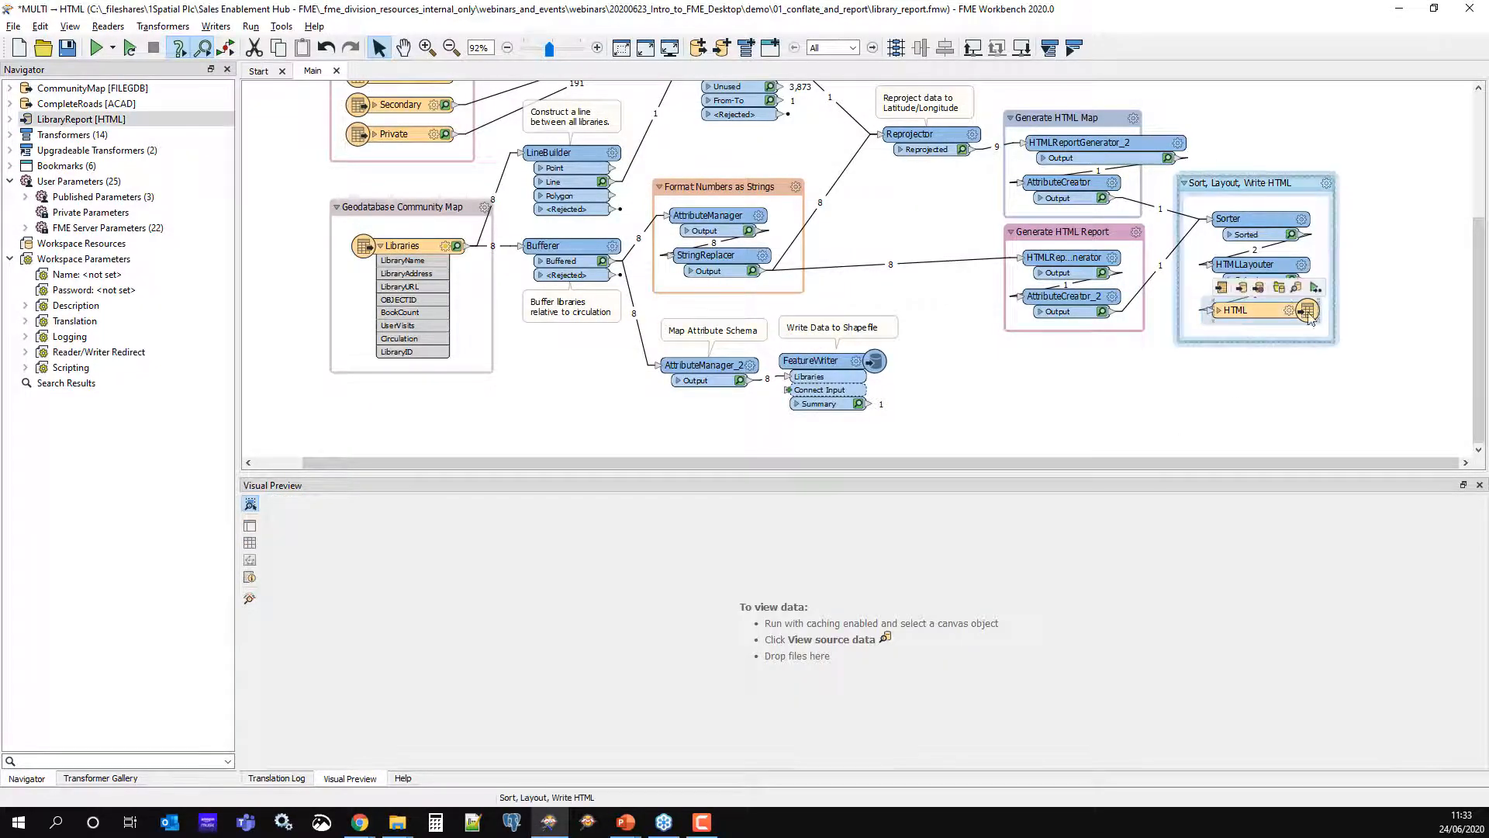
Open LibraryReport.html from the HTML writer's output folder and scroll through the report
{"action": "left_click", "coordinate": [1278, 287]}
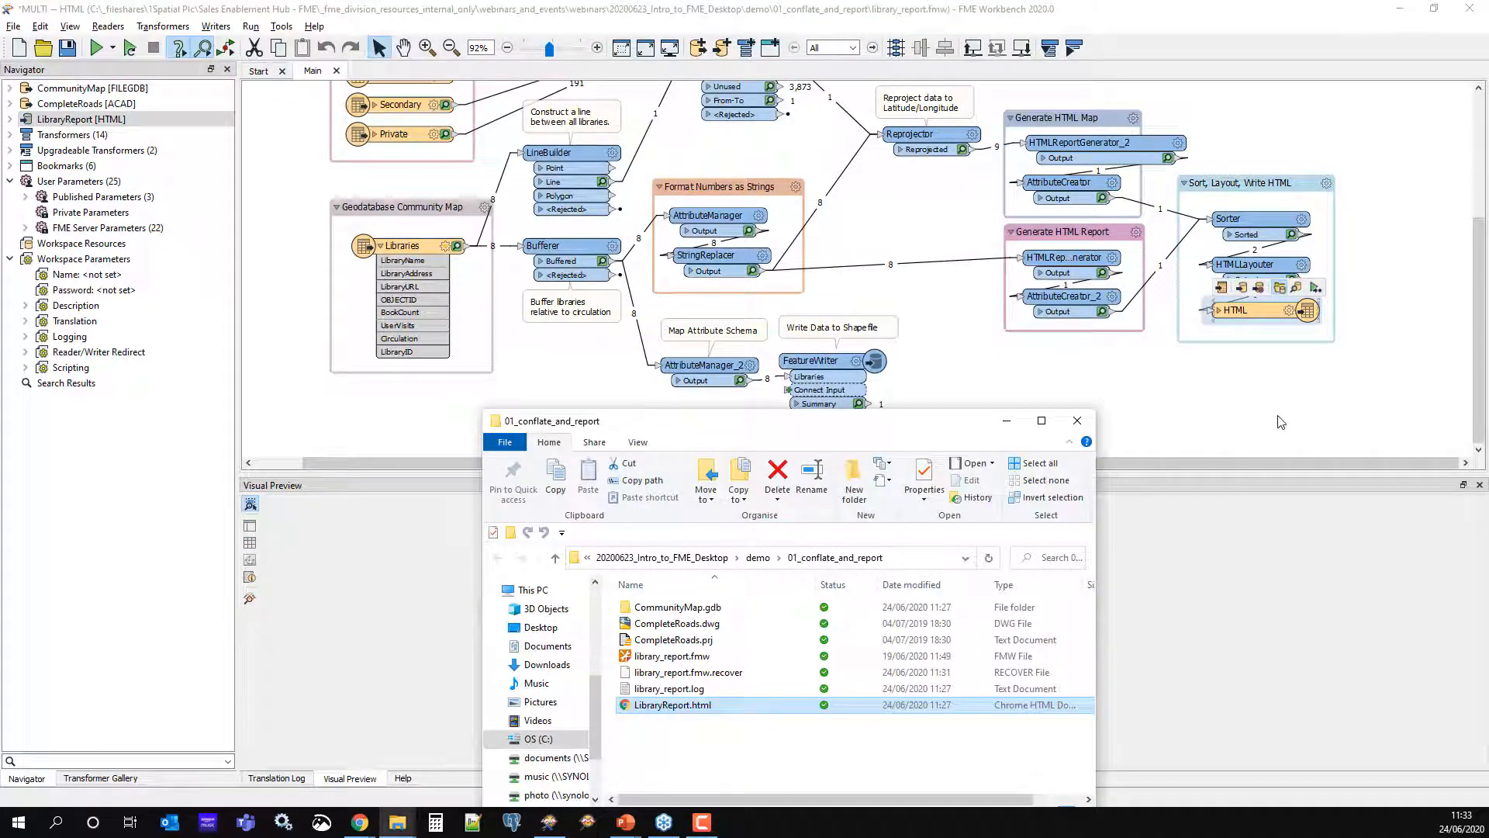
{"action": "double_click", "coordinate": [673, 705]}
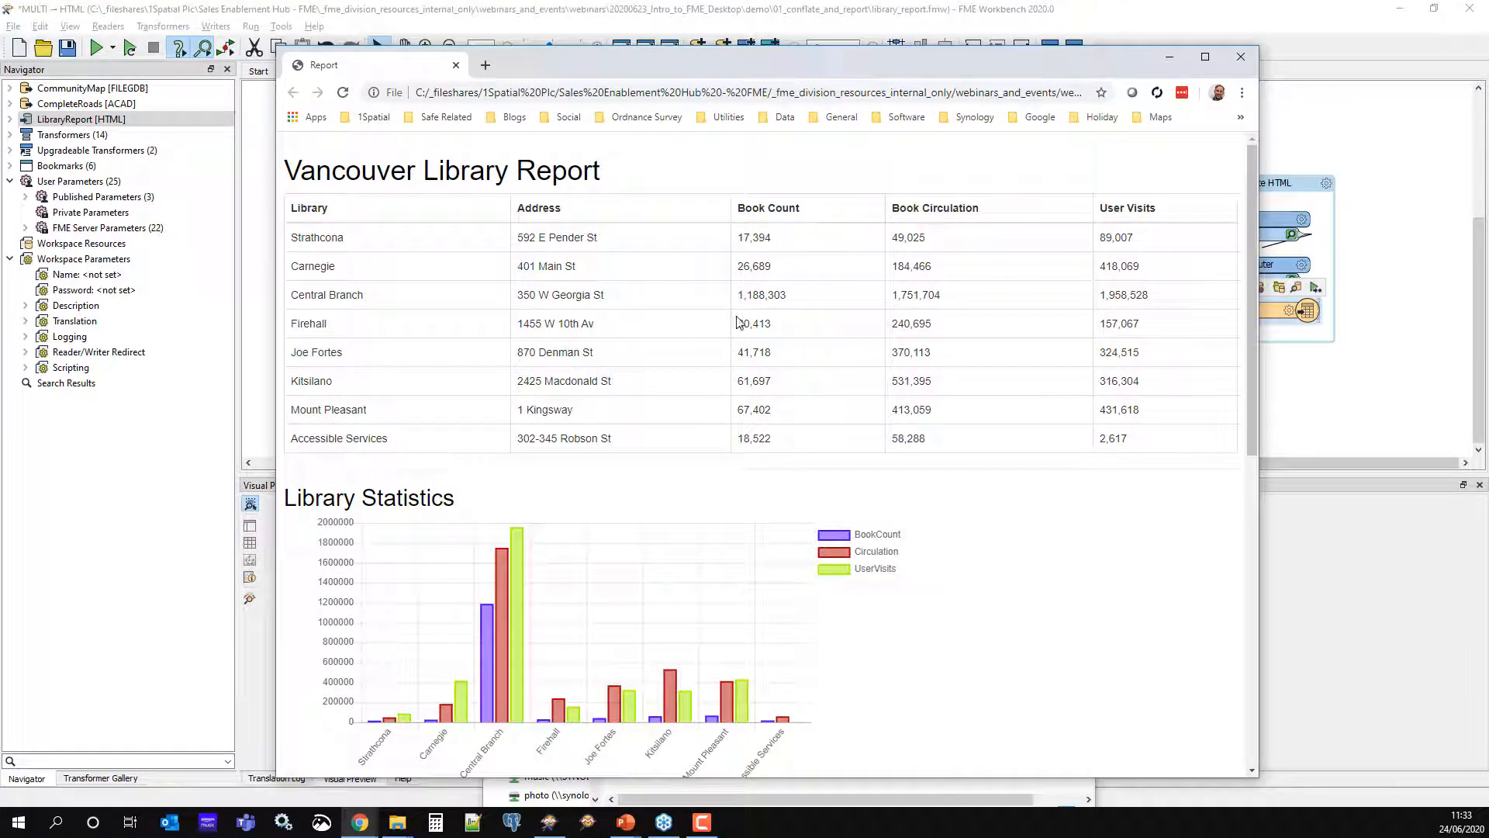
{"action": "scroll", "coordinate": [737, 322], "scroll_direction": "down", "scroll_amount": 4}
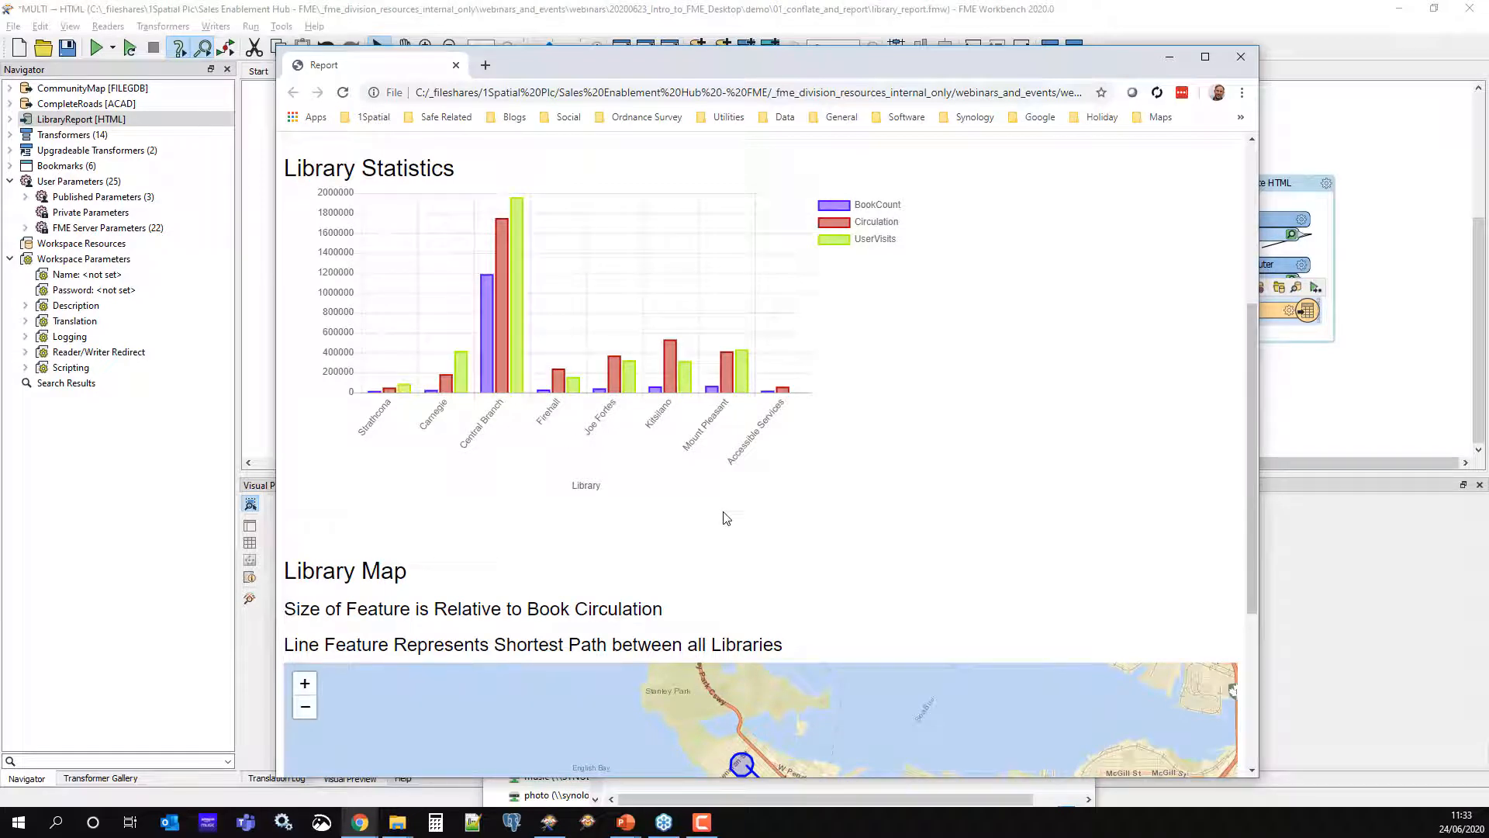
{"action": "mouse_move", "coordinate": [504, 382]}
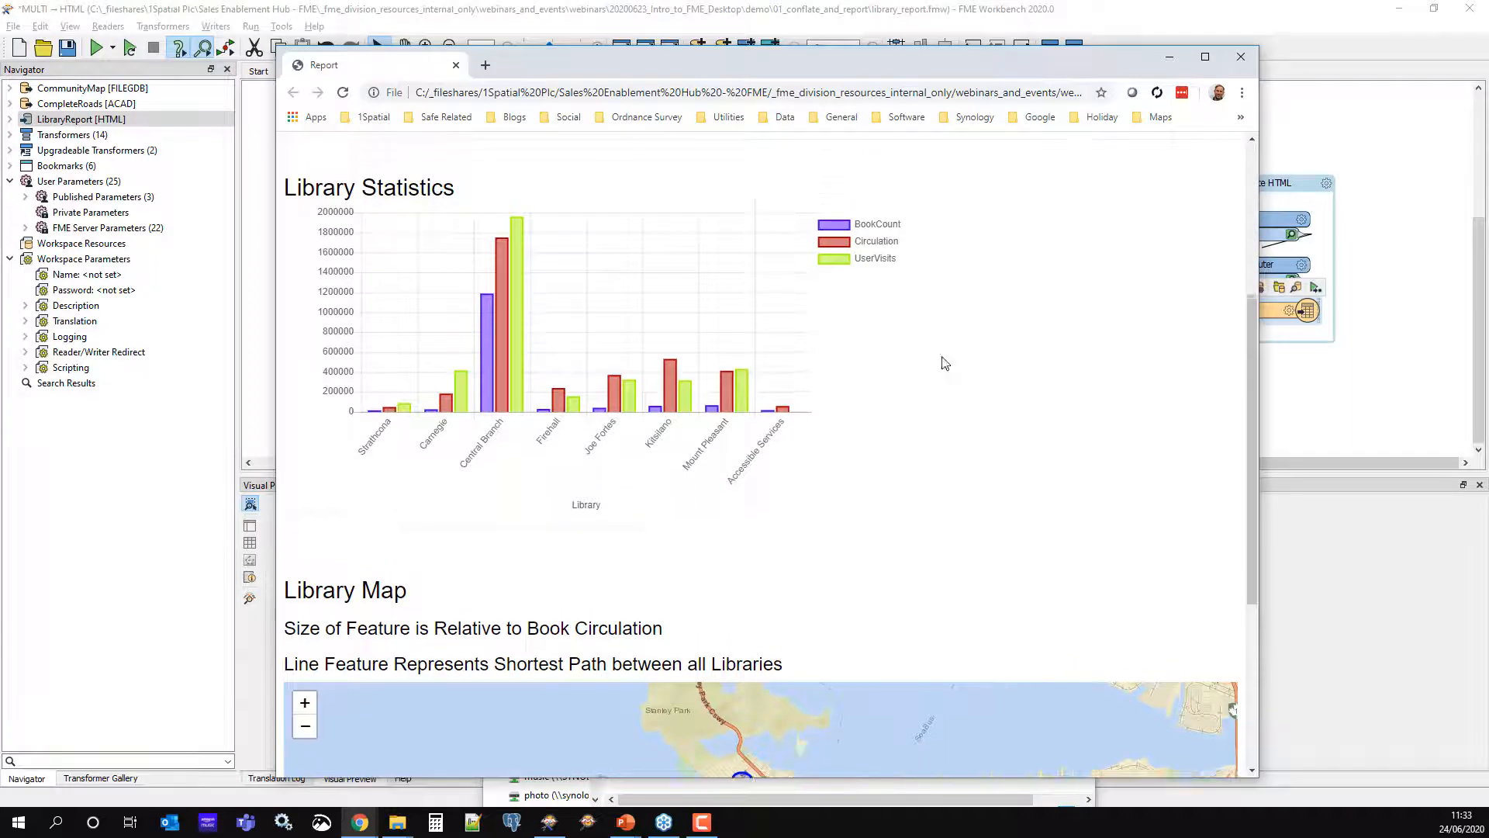
{"action": "scroll", "coordinate": [1130, 333], "scroll_direction": "down", "scroll_amount": 4}
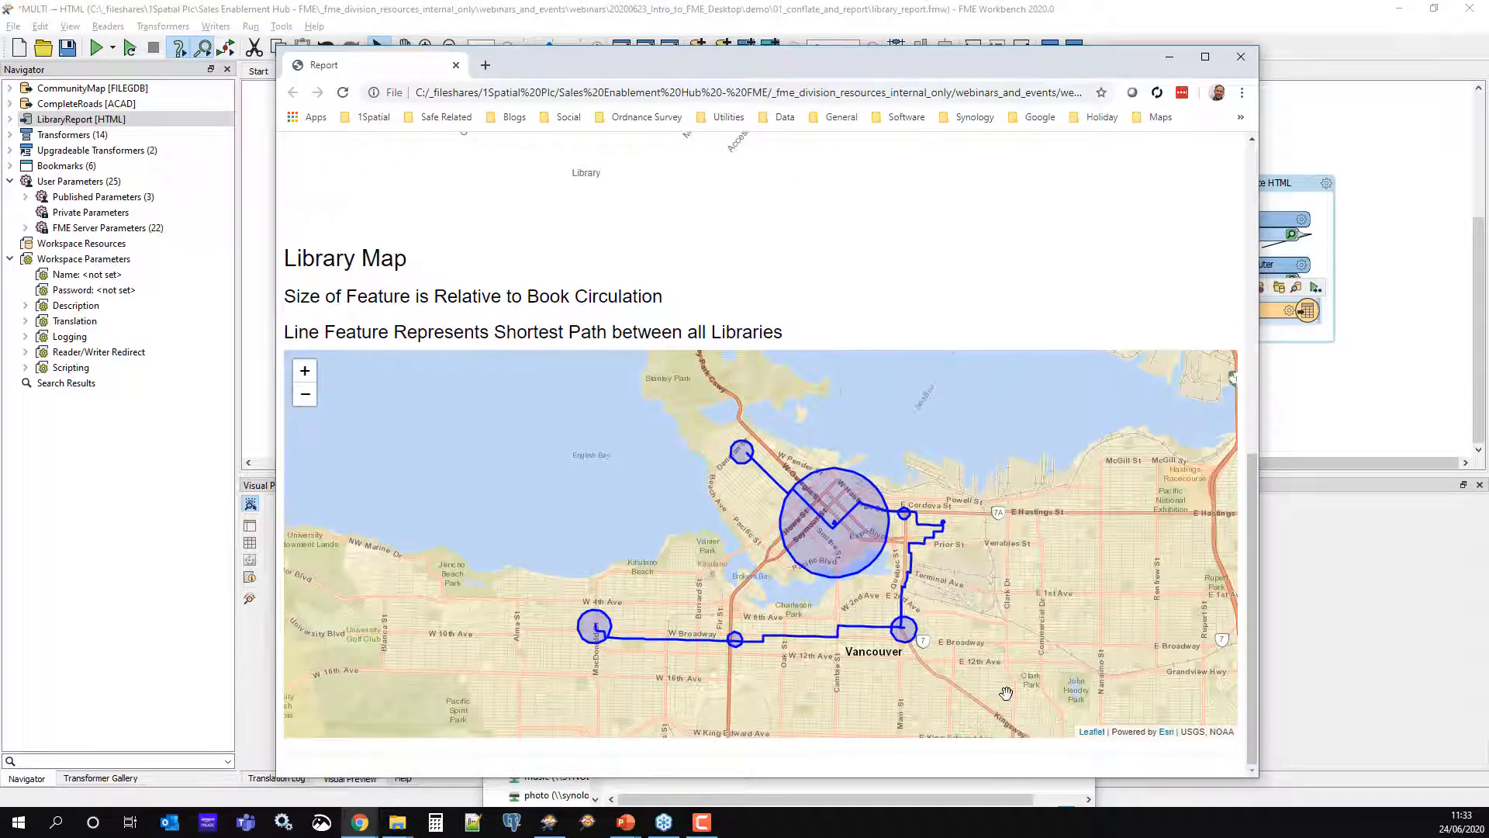
Zoom out and pan the library map across Vancouver, then return to FME Workbench
{"action": "left_click", "coordinate": [305, 394]}
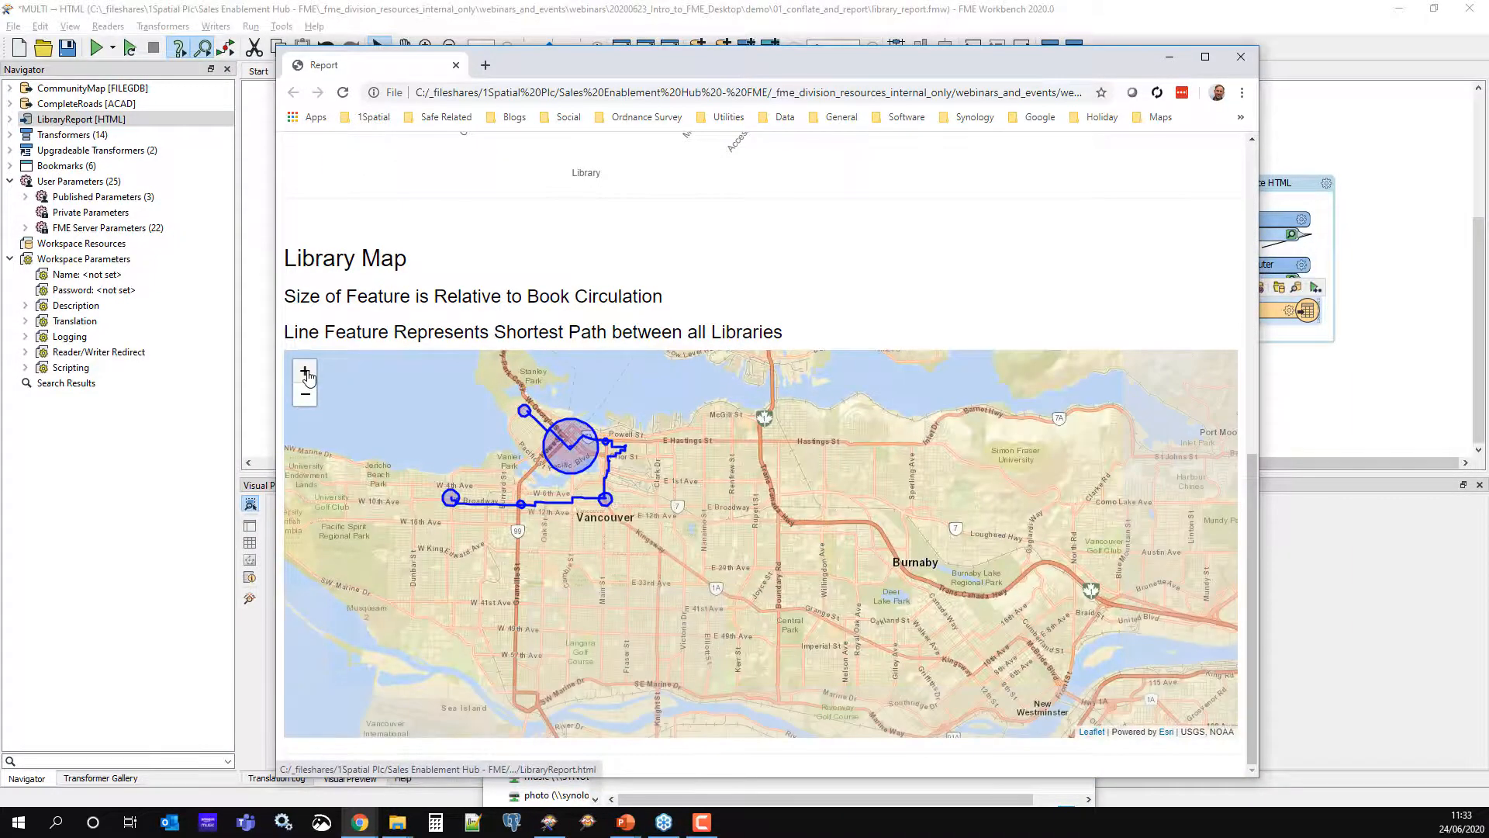
{"action": "left_click_drag", "start_coordinate": [569, 491], "coordinate": [664, 534]}
{"action": "scroll", "coordinate": [664, 533], "scroll_direction": "up", "scroll_amount": 3}
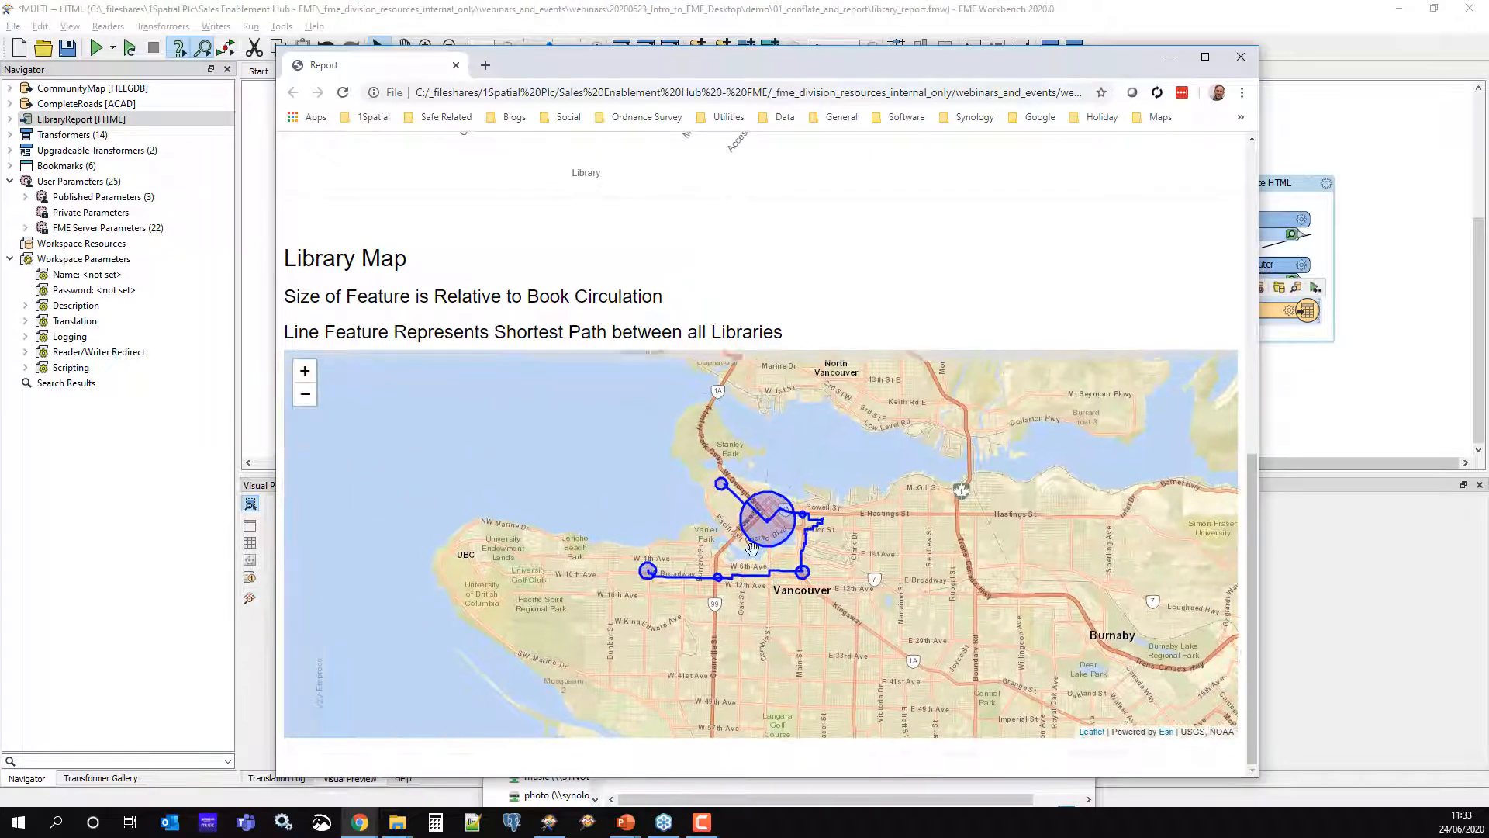
{"action": "left_click_drag", "start_coordinate": [683, 586], "coordinate": [727, 615]}
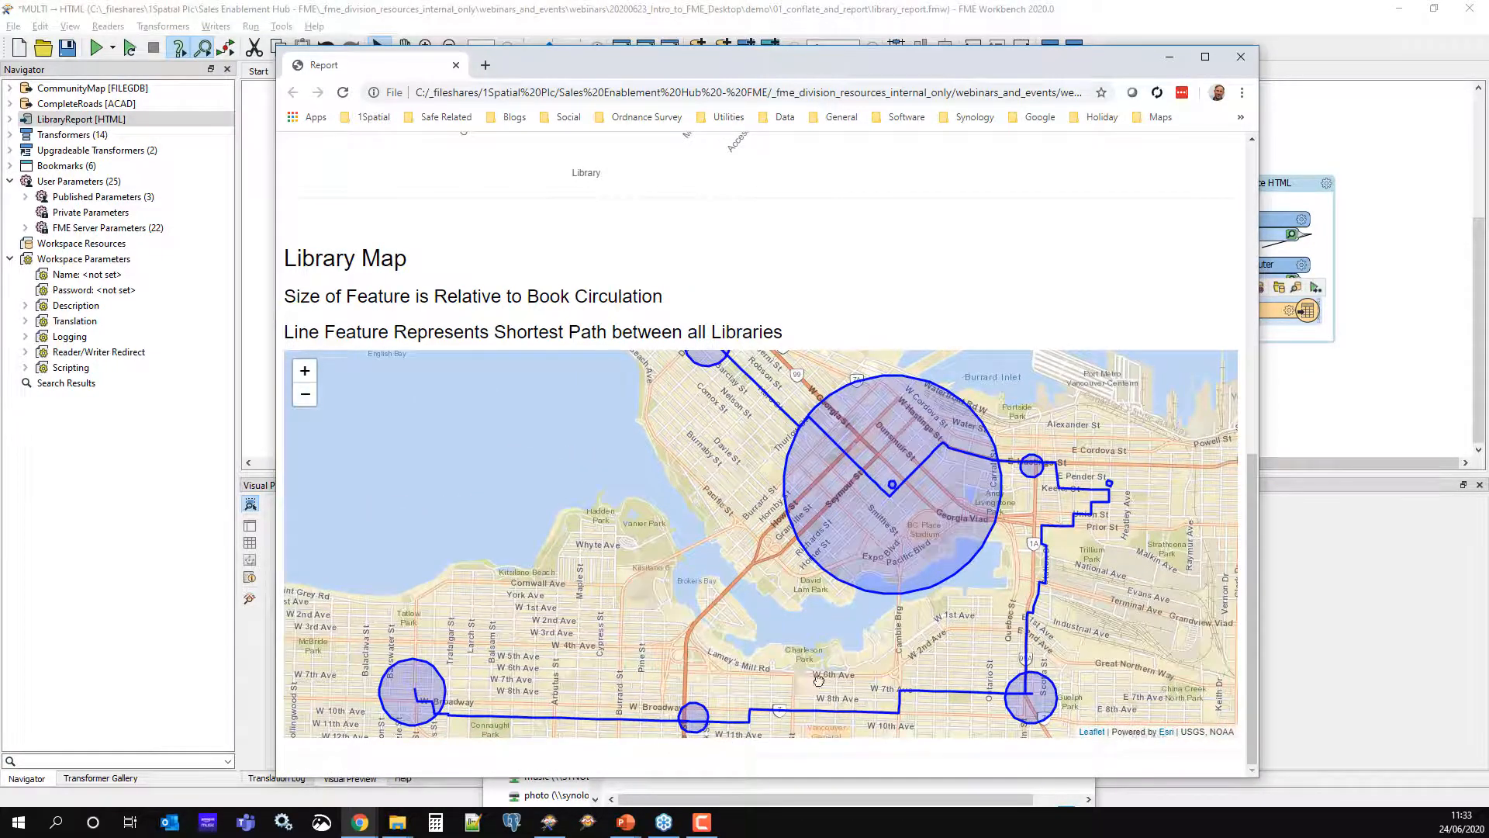
{"action": "left_click_drag", "start_coordinate": [809, 664], "coordinate": [833, 703]}
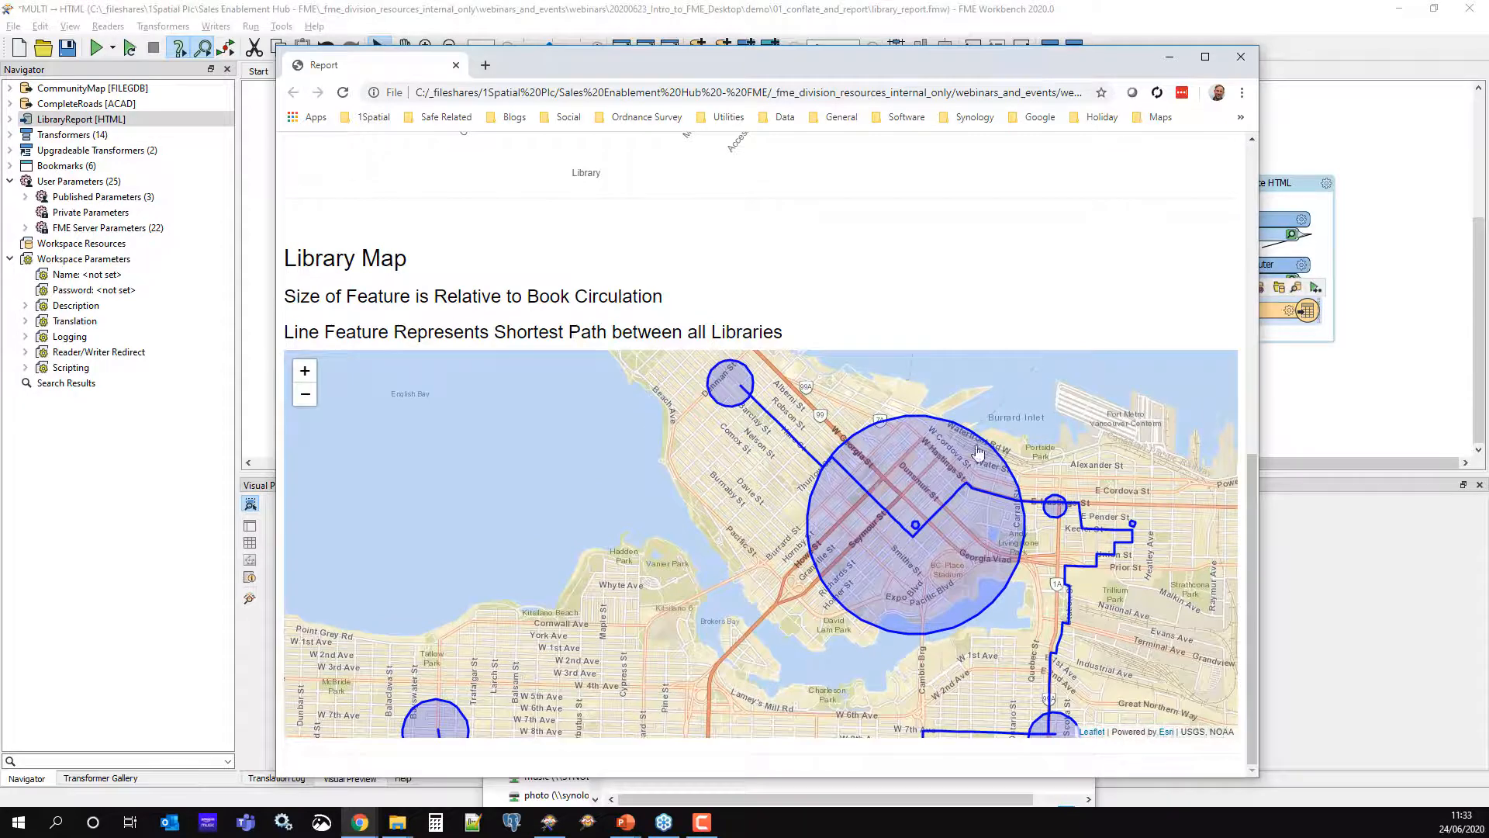
{"action": "left_click", "coordinate": [1170, 57]}
{"action": "left_click", "coordinate": [1240, 410]}
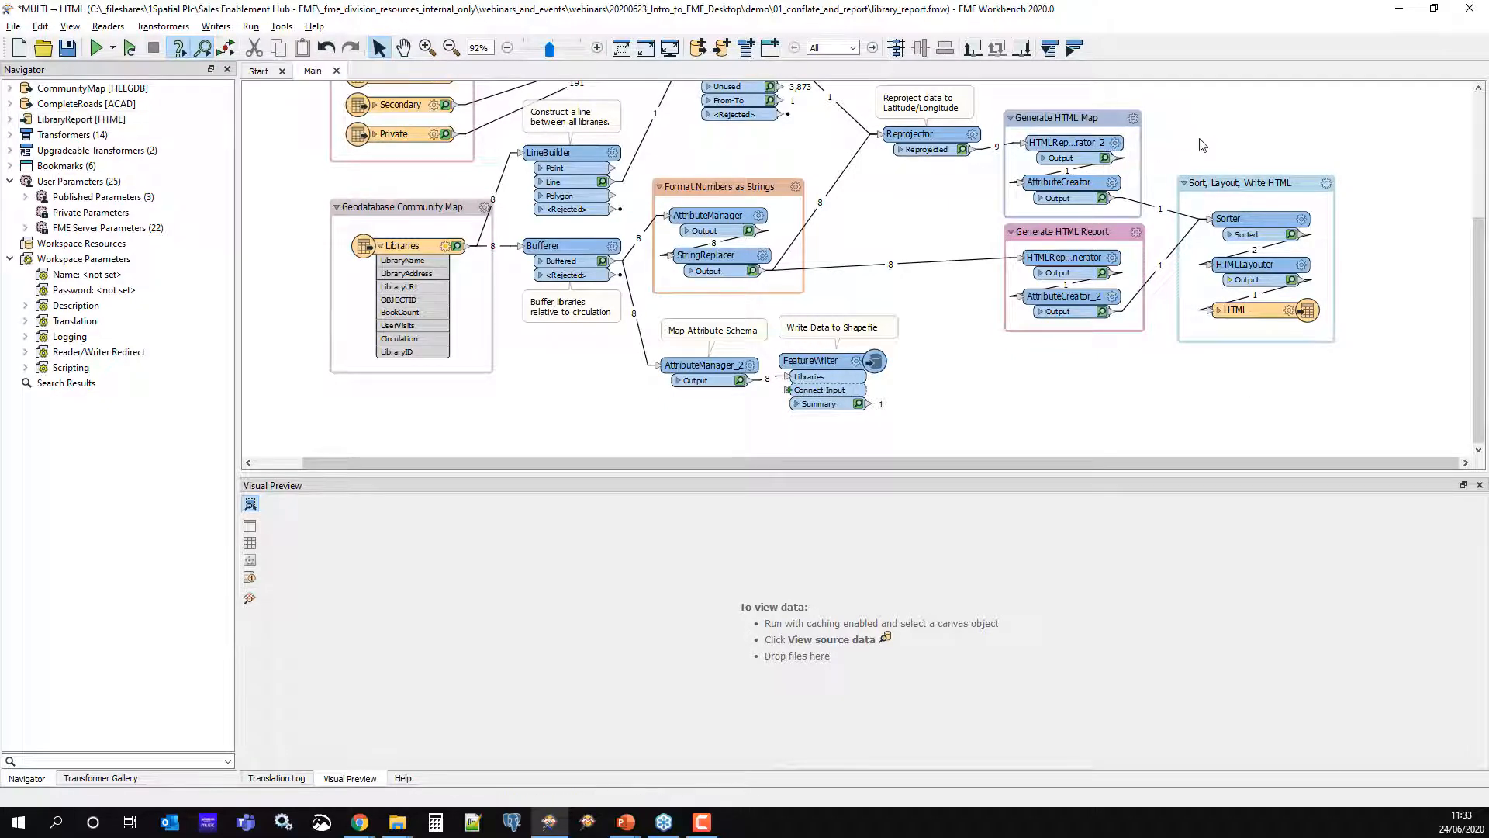
Close the library_report workspace without saving changes, then switch to File Explorer
{"action": "scroll", "coordinate": [1210, 163], "scroll_direction": "up", "scroll_amount": 2}
{"action": "scroll", "coordinate": [1210, 167], "scroll_direction": "up", "scroll_amount": 2}
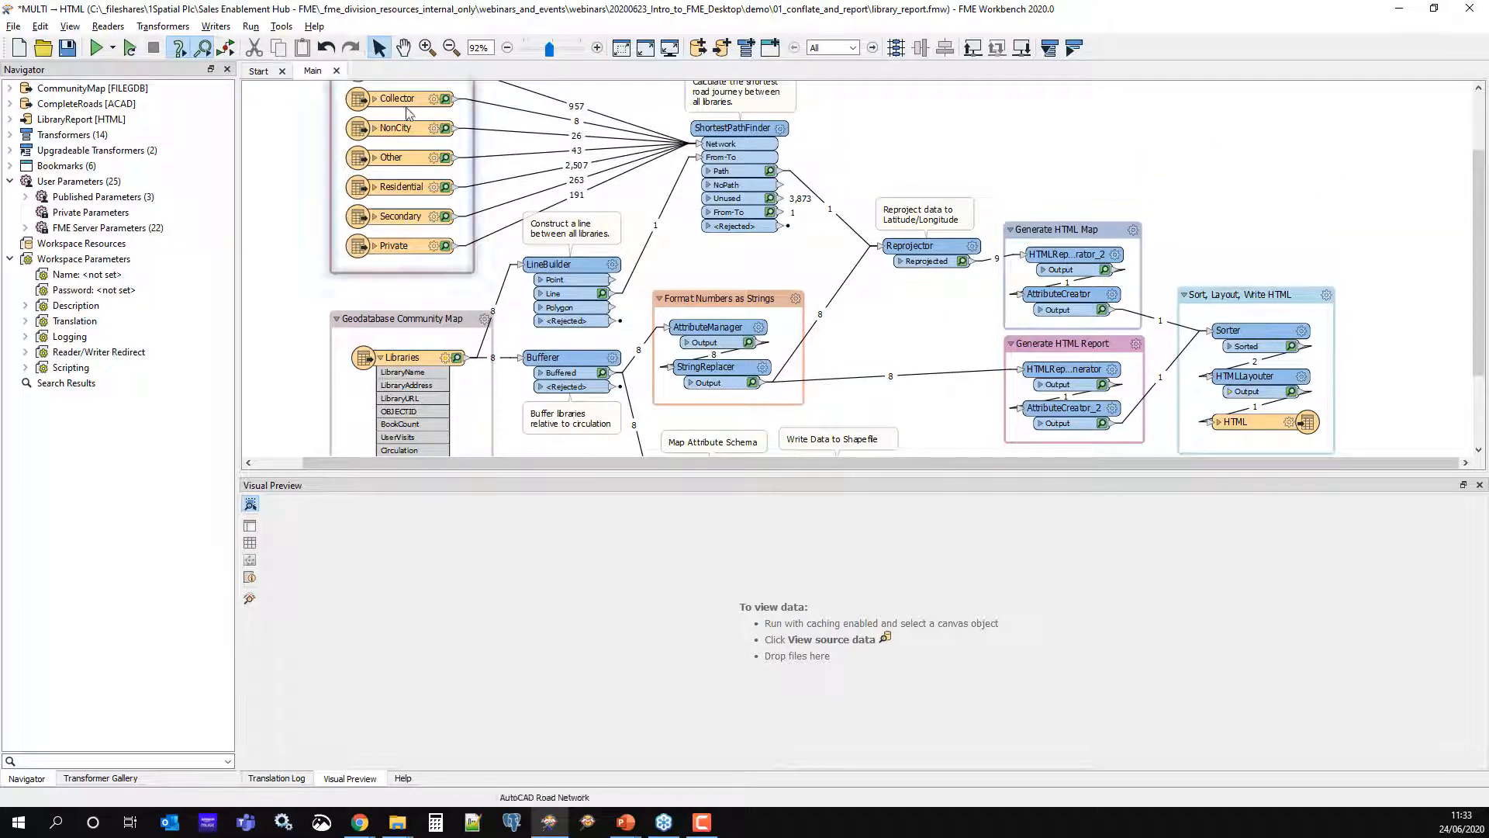
{"action": "left_click", "coordinate": [336, 71]}
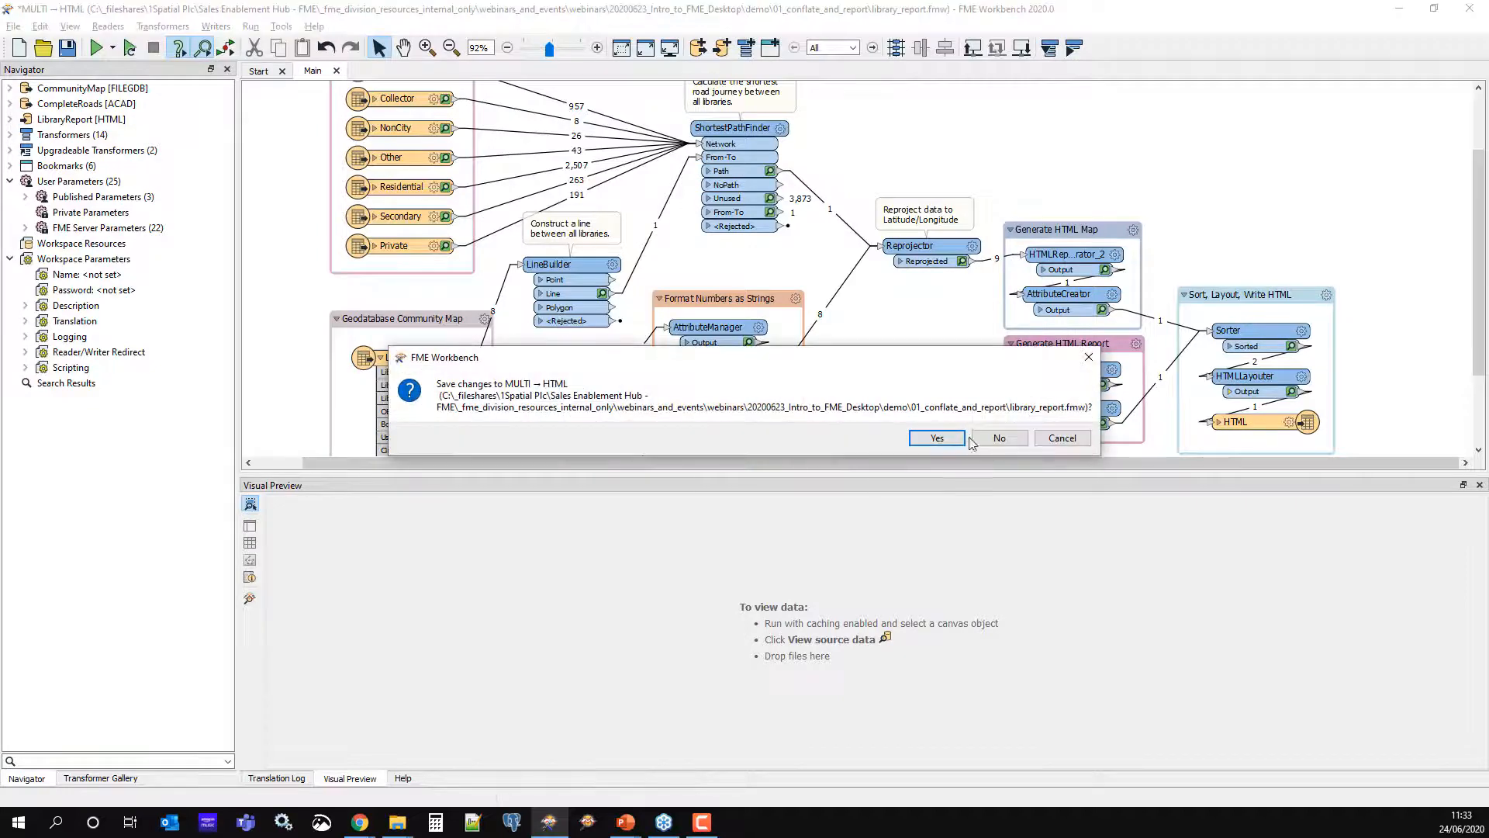
{"action": "left_click", "coordinate": [1001, 437]}
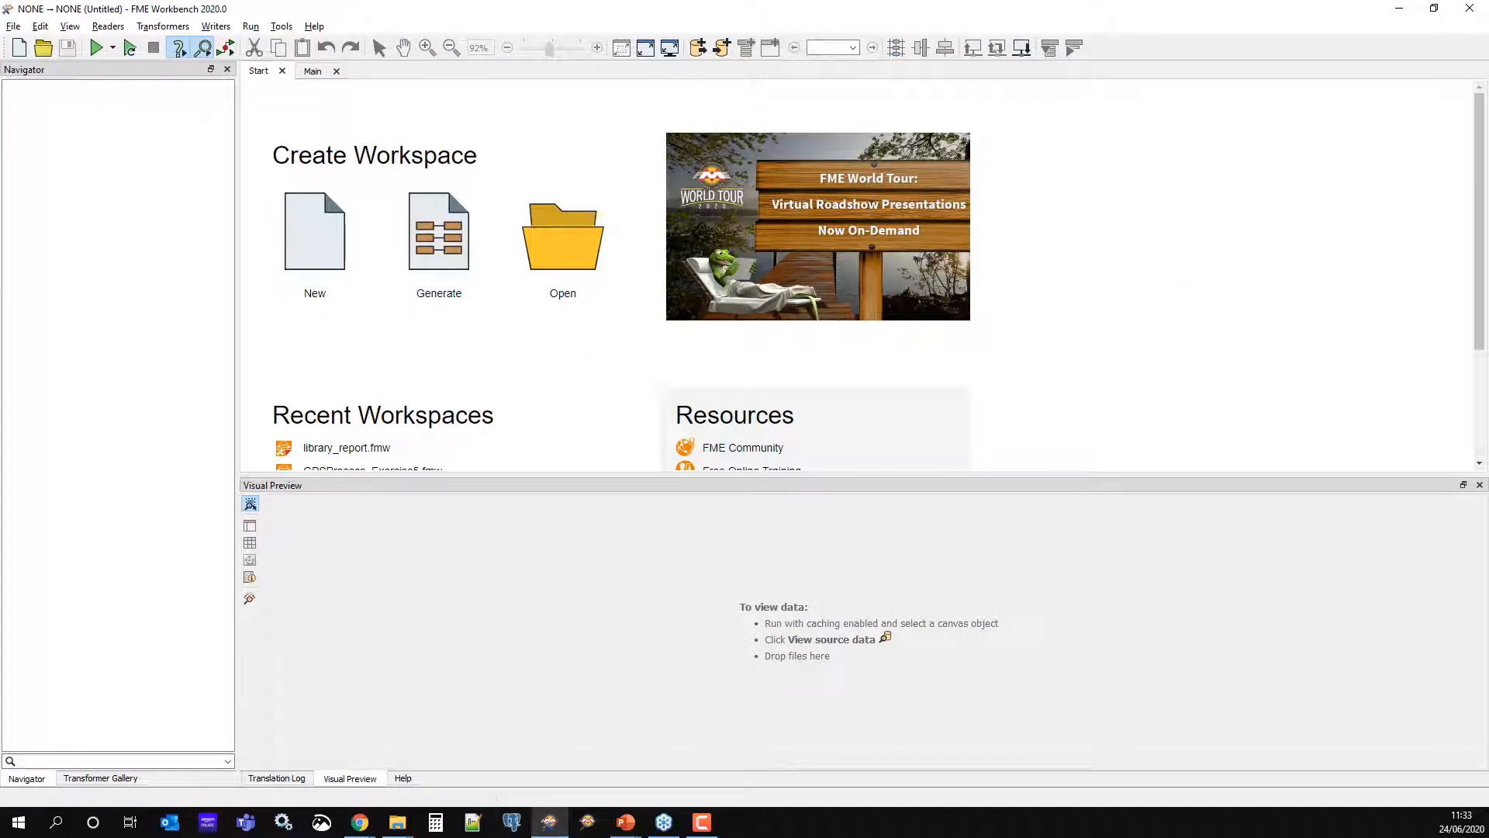
{"action": "left_click", "coordinate": [397, 822]}
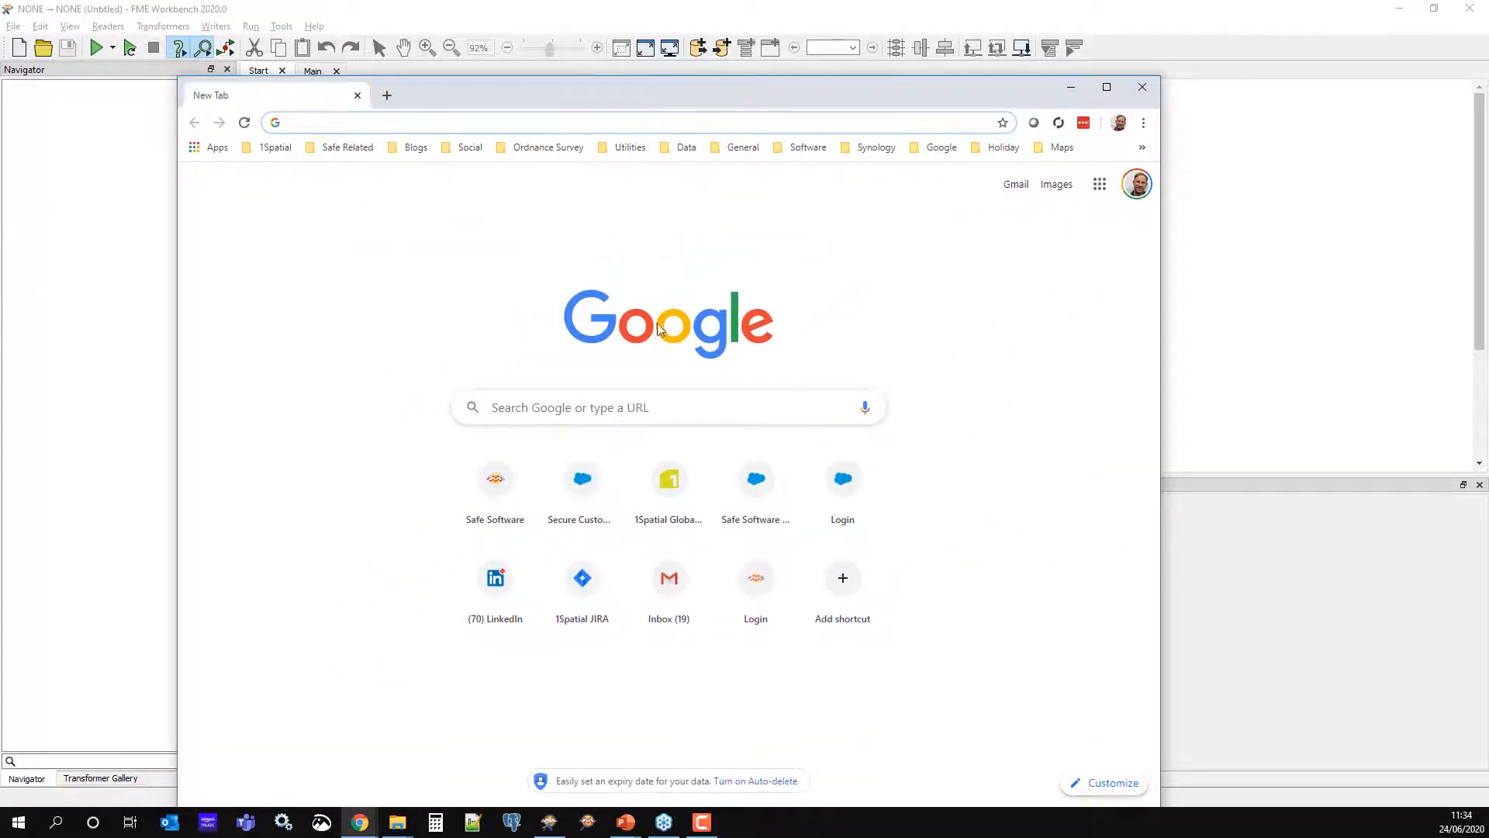
Go to the highwaysengland.co.uk/rss-feeds/ page, reach the North West All Events feed, and select its address
{"action": "type", "text": "highw"}
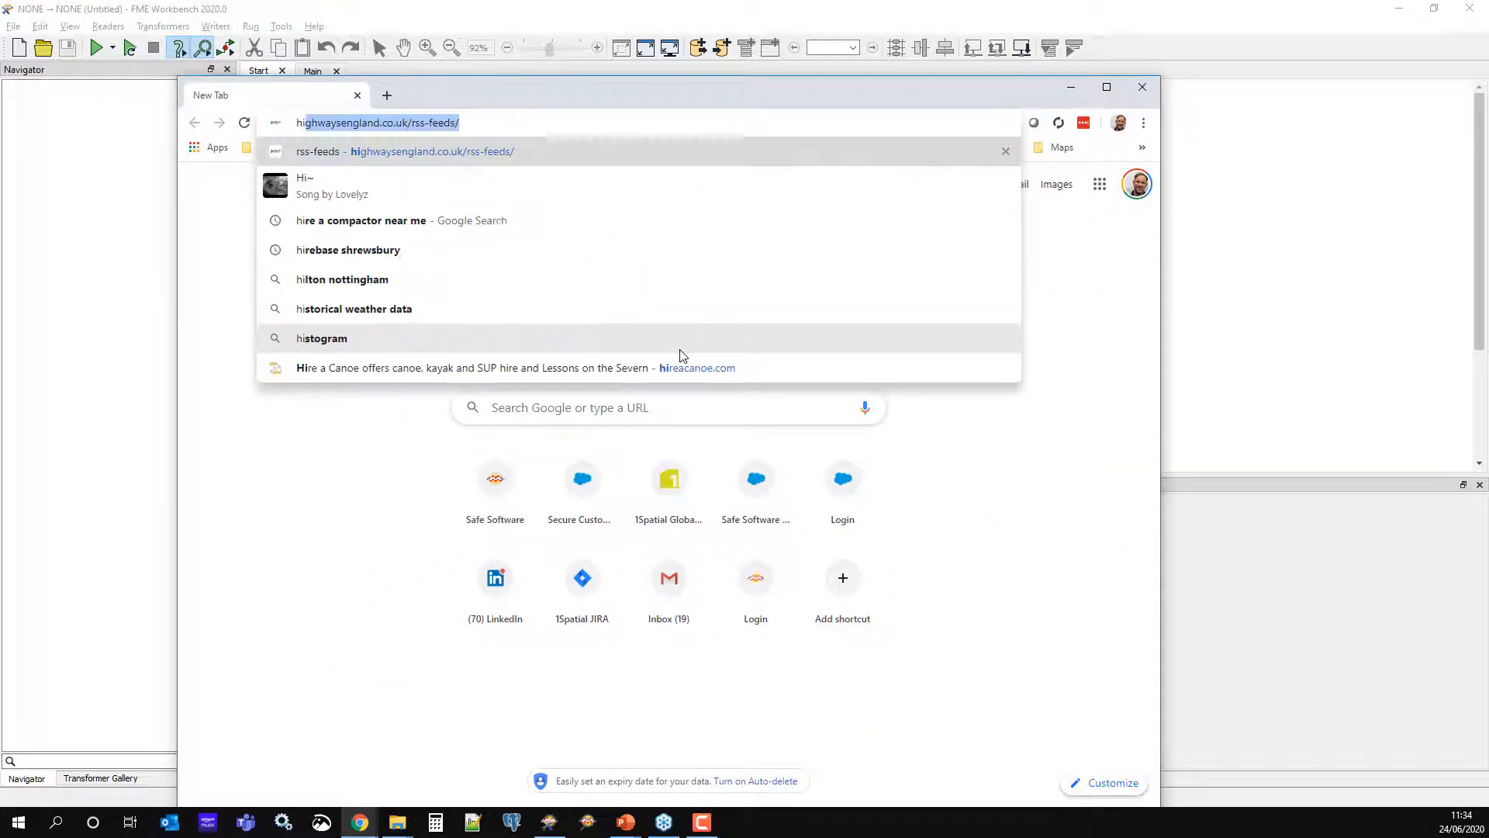
{"action": "type", "text": "ays"}
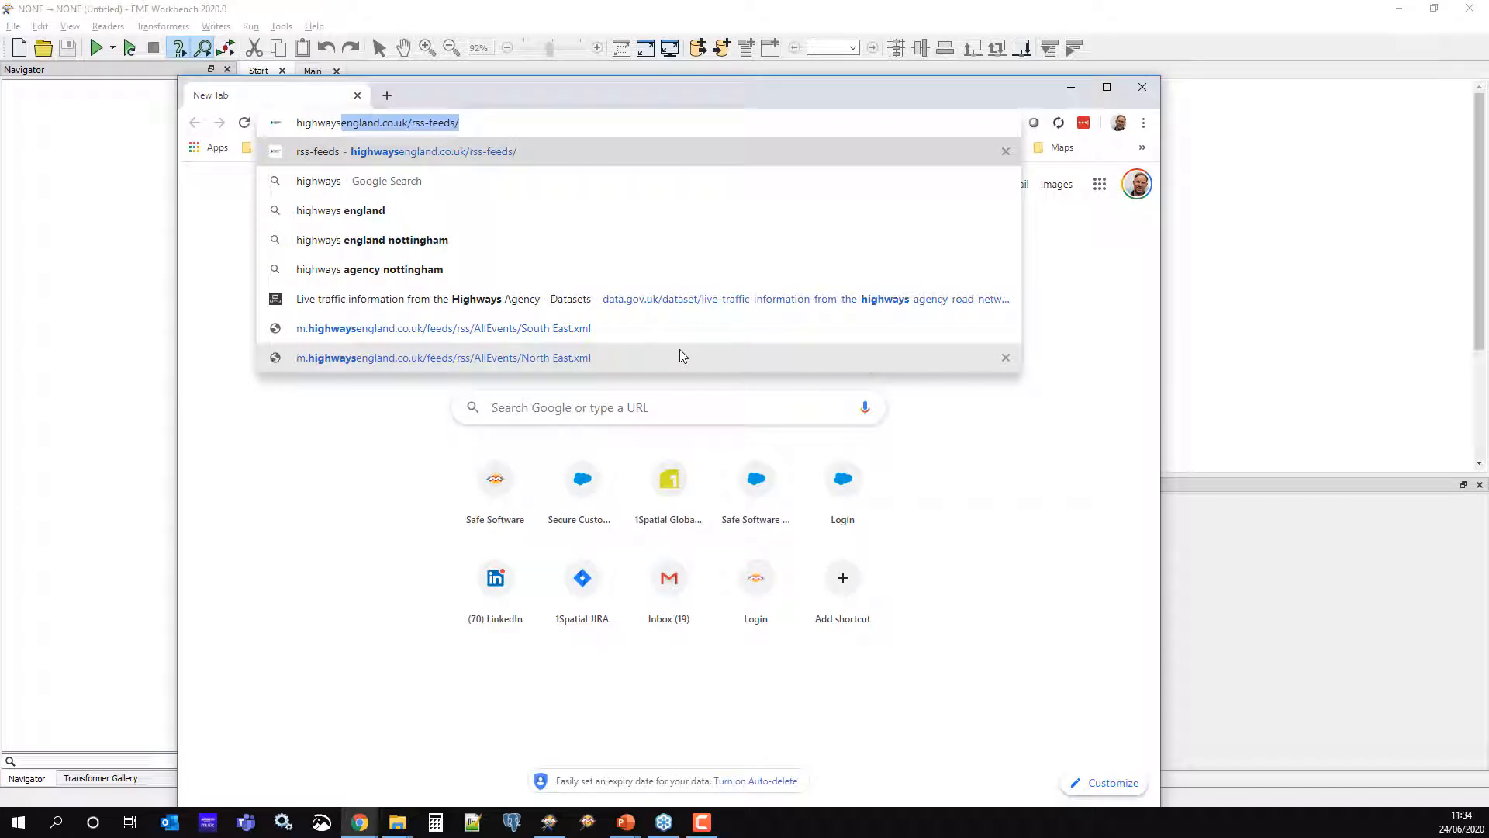
{"action": "key", "text": "Return"}
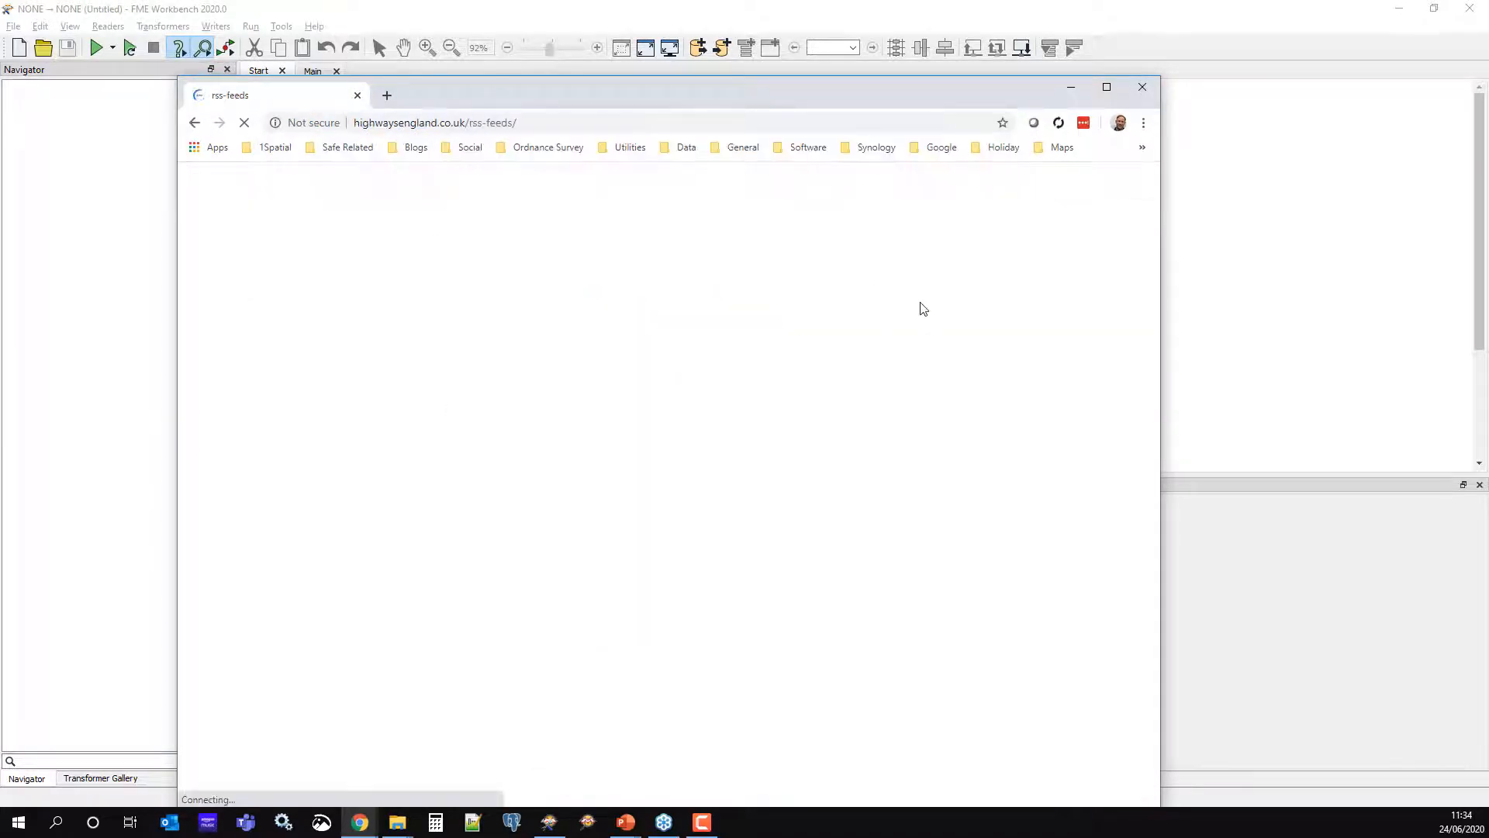
{"action": "left_click_drag", "start_coordinate": [643, 85], "coordinate": [699, 81]}
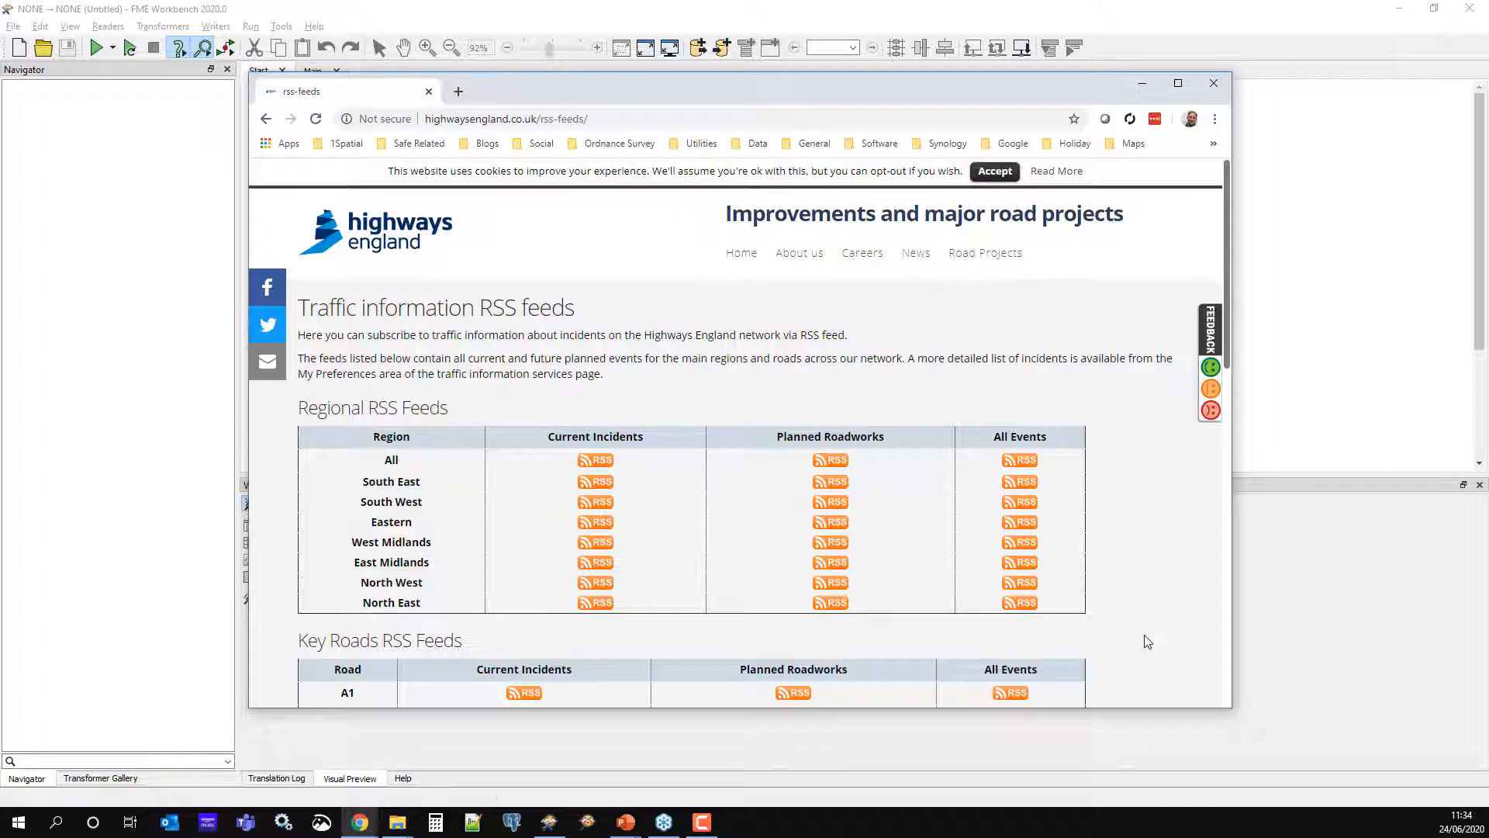
{"action": "scroll", "coordinate": [1218, 602], "scroll_direction": "down", "scroll_amount": 2}
{"action": "scroll", "coordinate": [1216, 602], "scroll_direction": "down", "scroll_amount": 1}
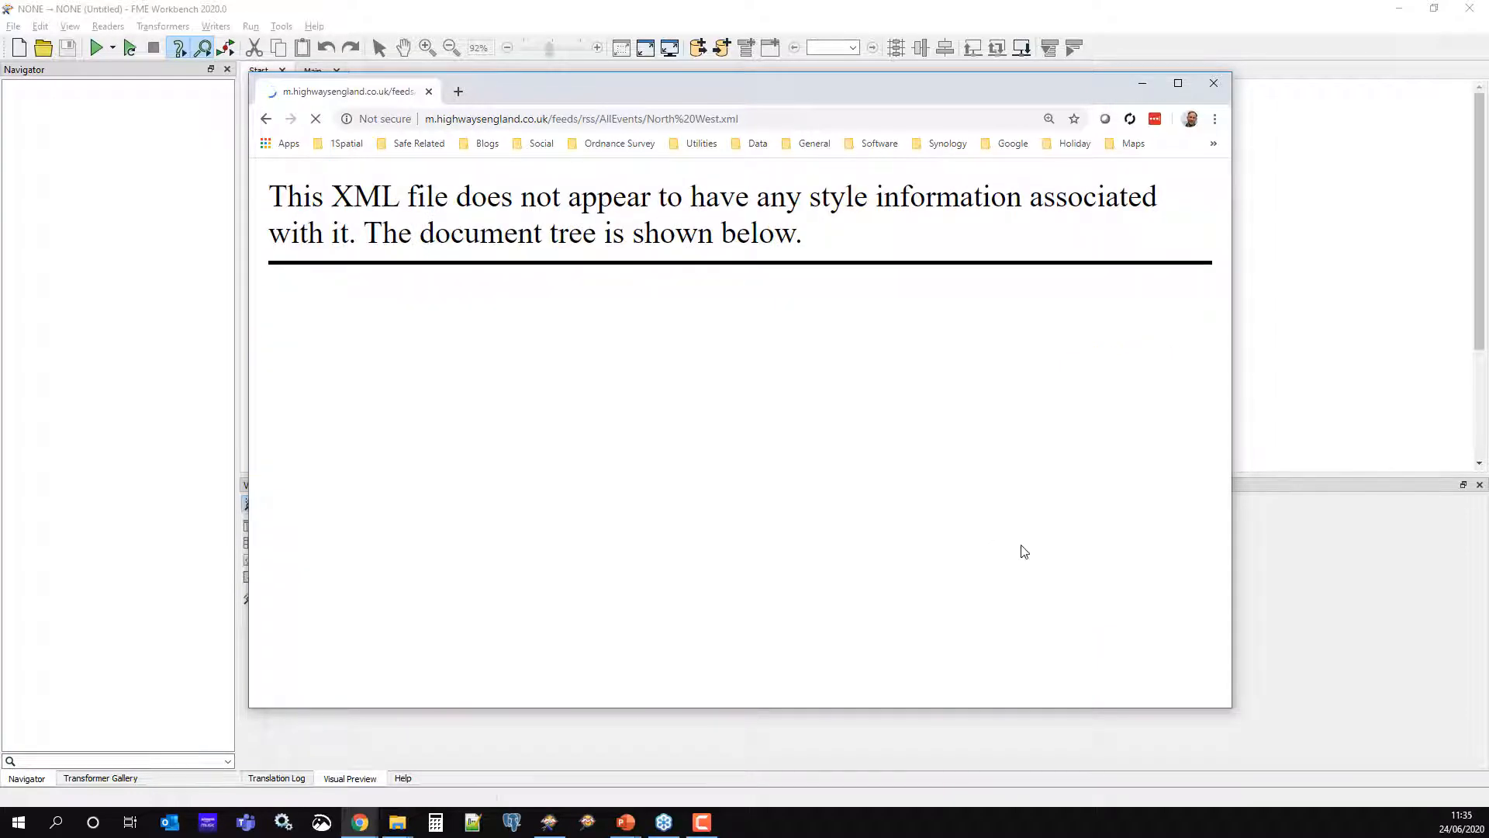
{"action": "left_click", "coordinate": [774, 117]}
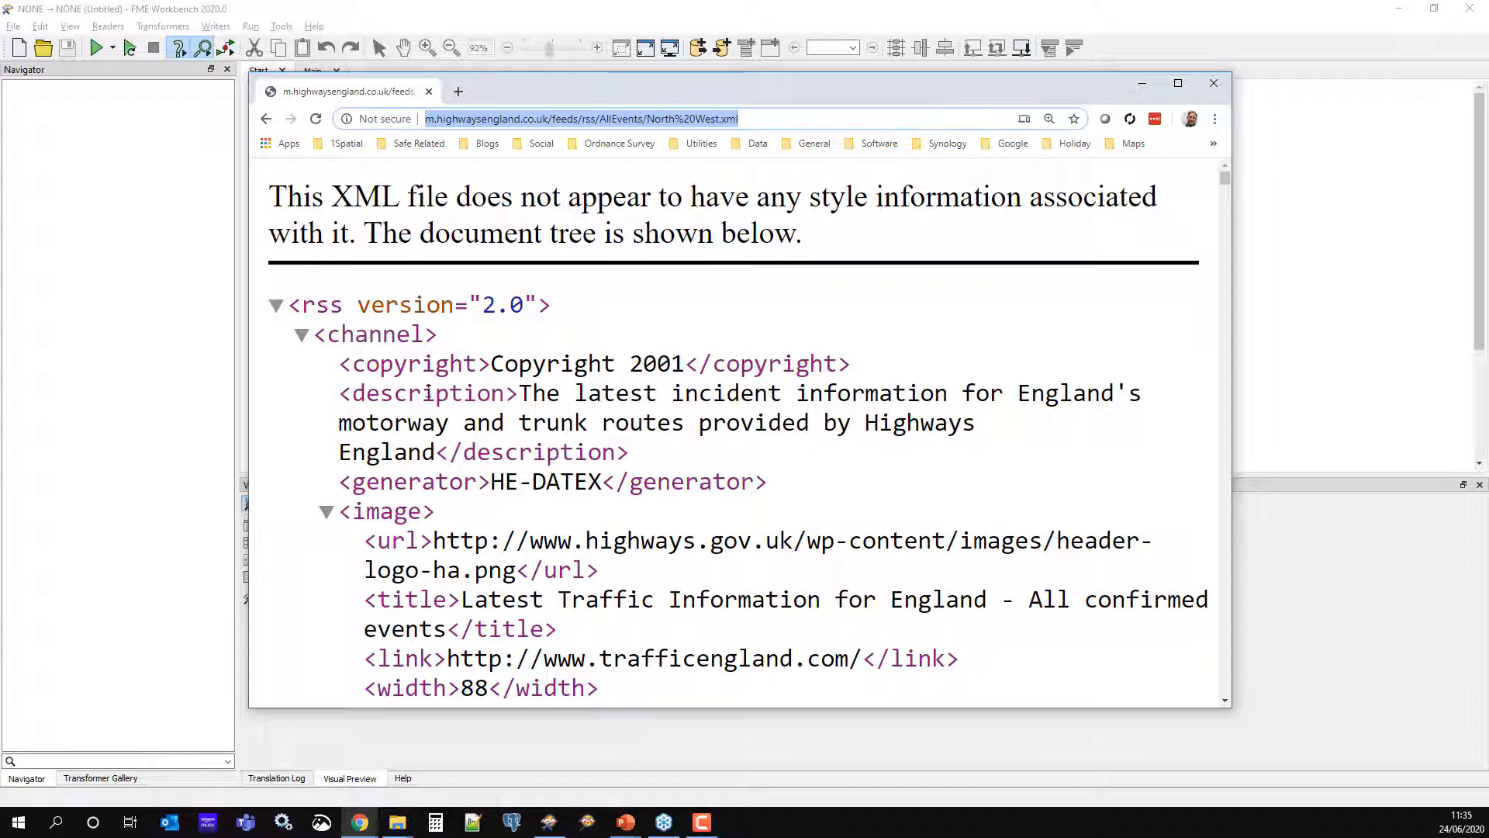
Collapse eight incident items in the North West feed, including the M6 and M56 entries
{"action": "scroll", "coordinate": [503, 426], "scroll_direction": "down", "scroll_amount": 4}
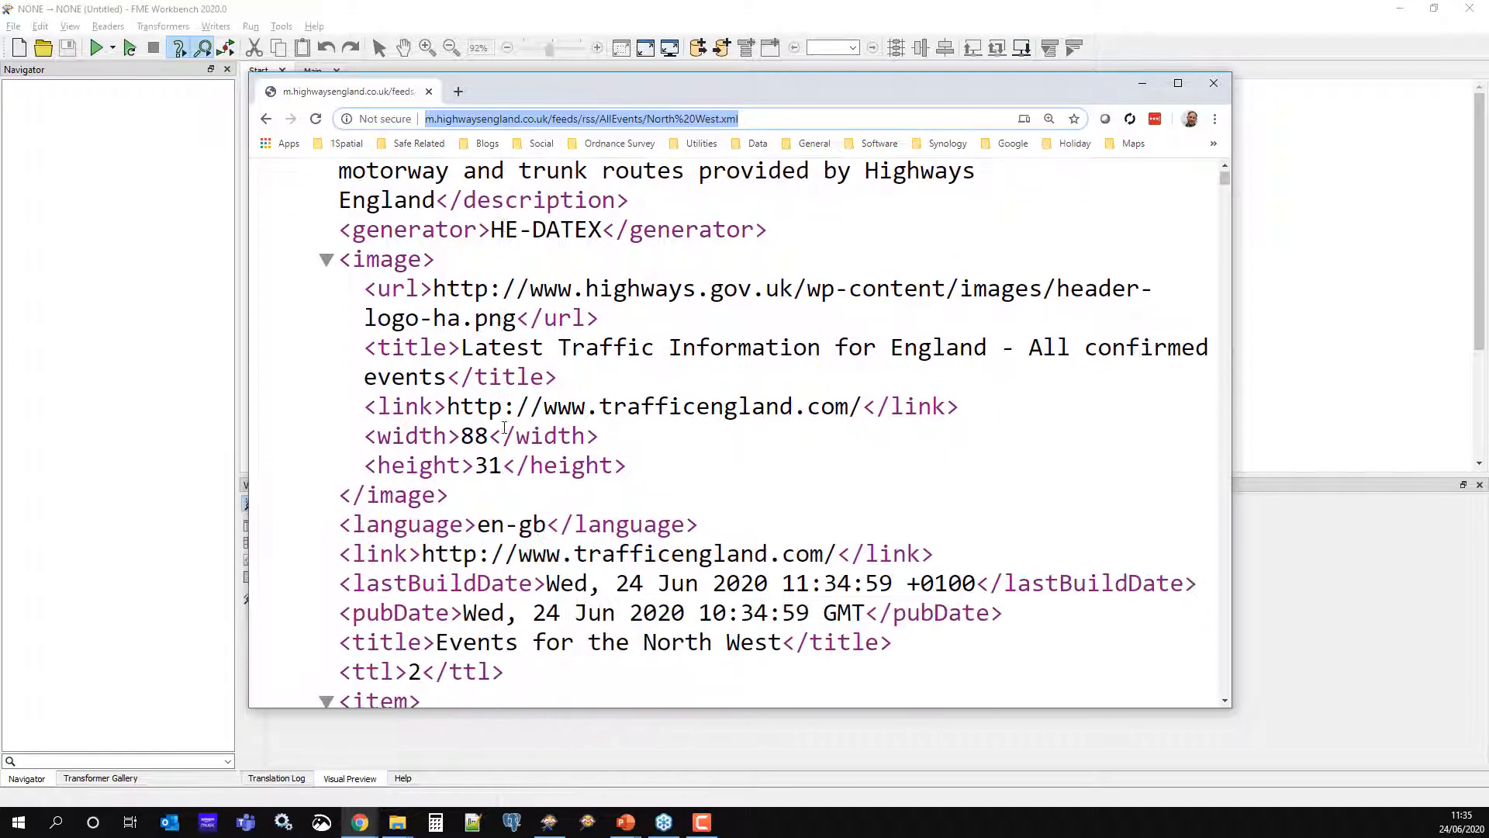
{"action": "scroll", "coordinate": [503, 426], "scroll_direction": "down", "scroll_amount": 6}
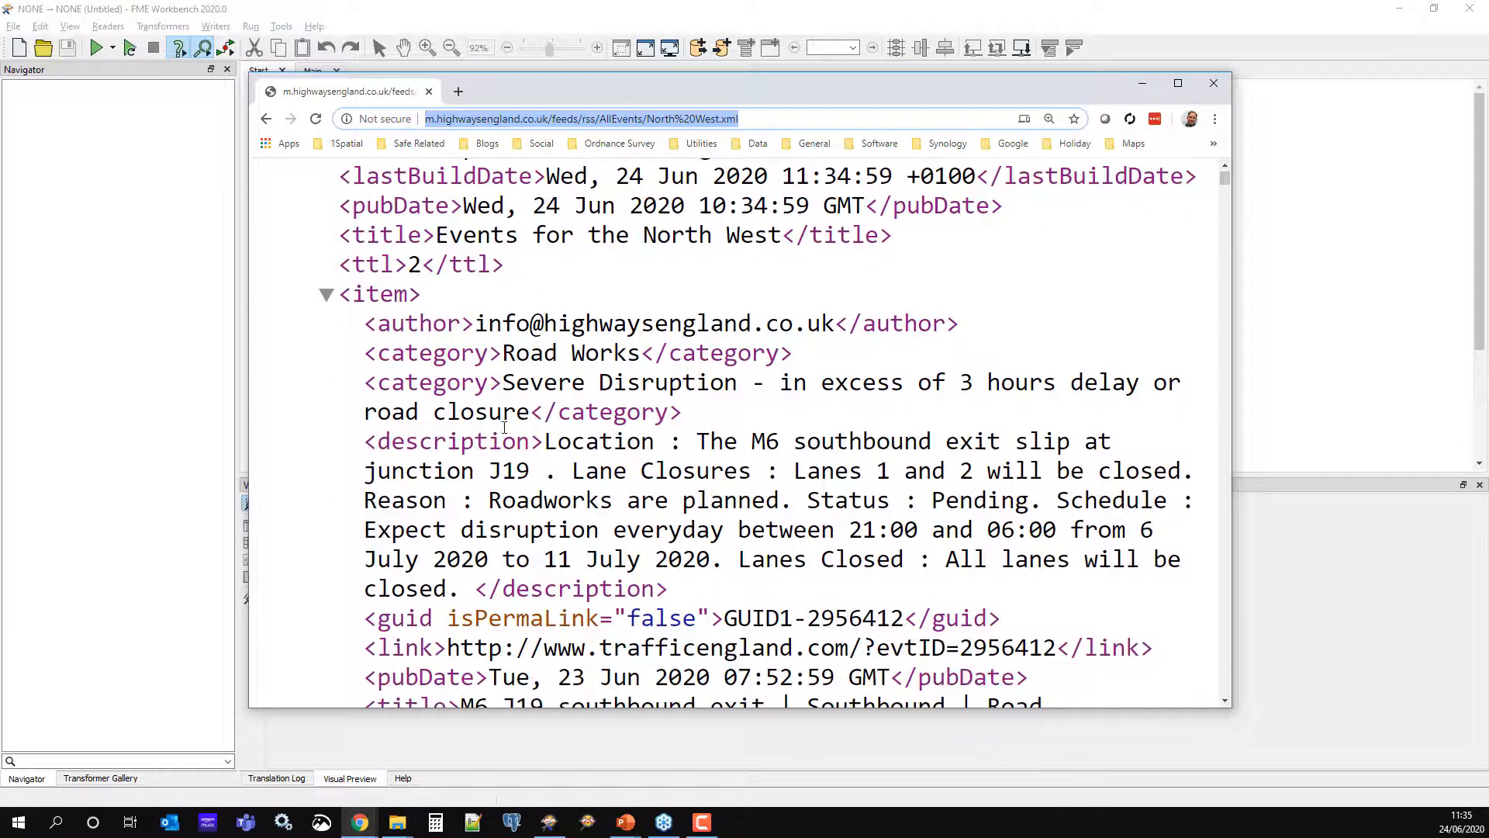
{"action": "scroll", "coordinate": [503, 426], "scroll_direction": "down", "scroll_amount": 1}
{"action": "scroll", "coordinate": [504, 425], "scroll_direction": "up", "scroll_amount": 2}
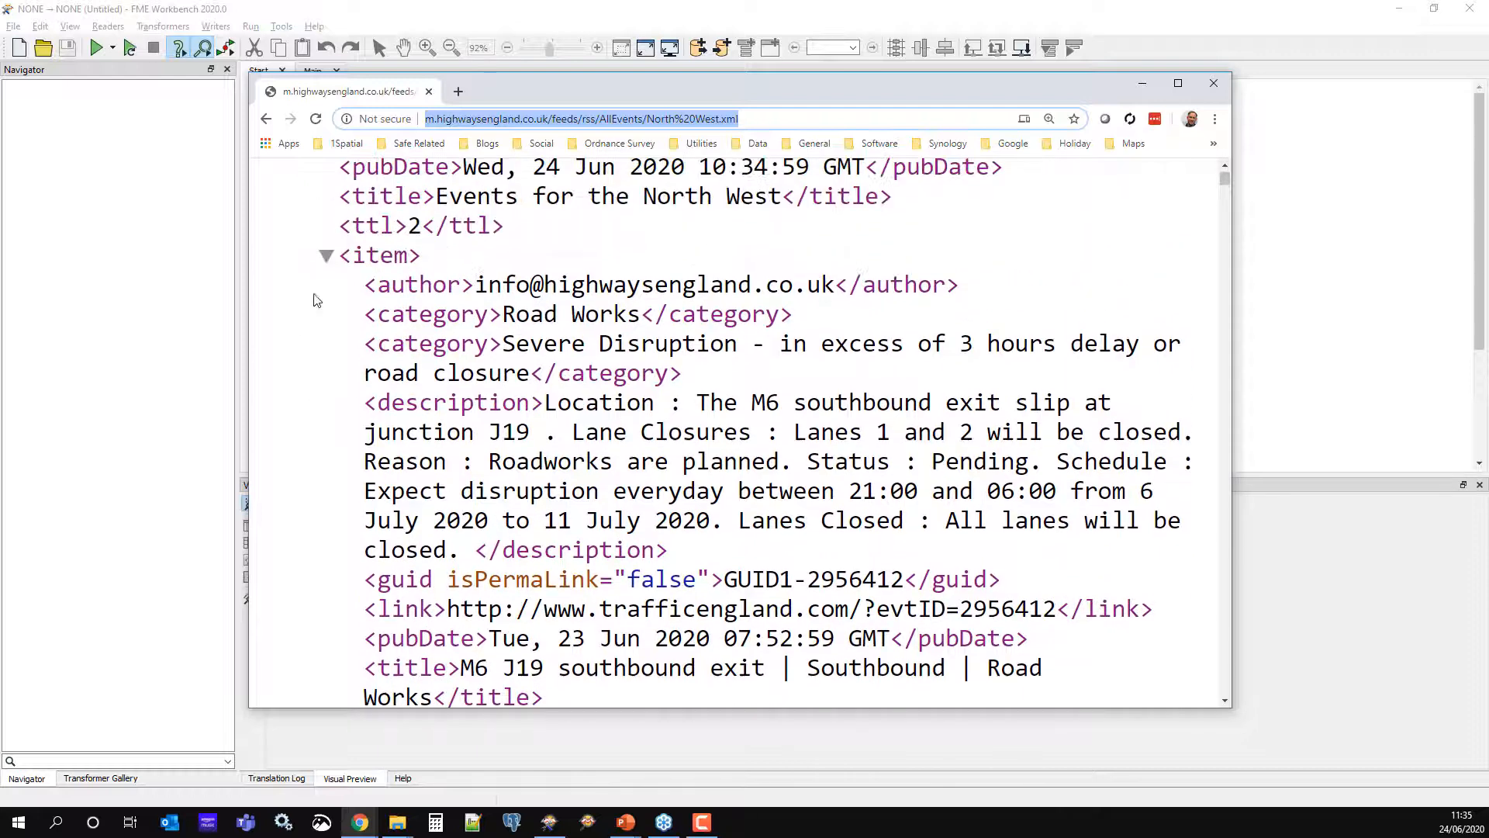
{"action": "left_click", "coordinate": [325, 257]}
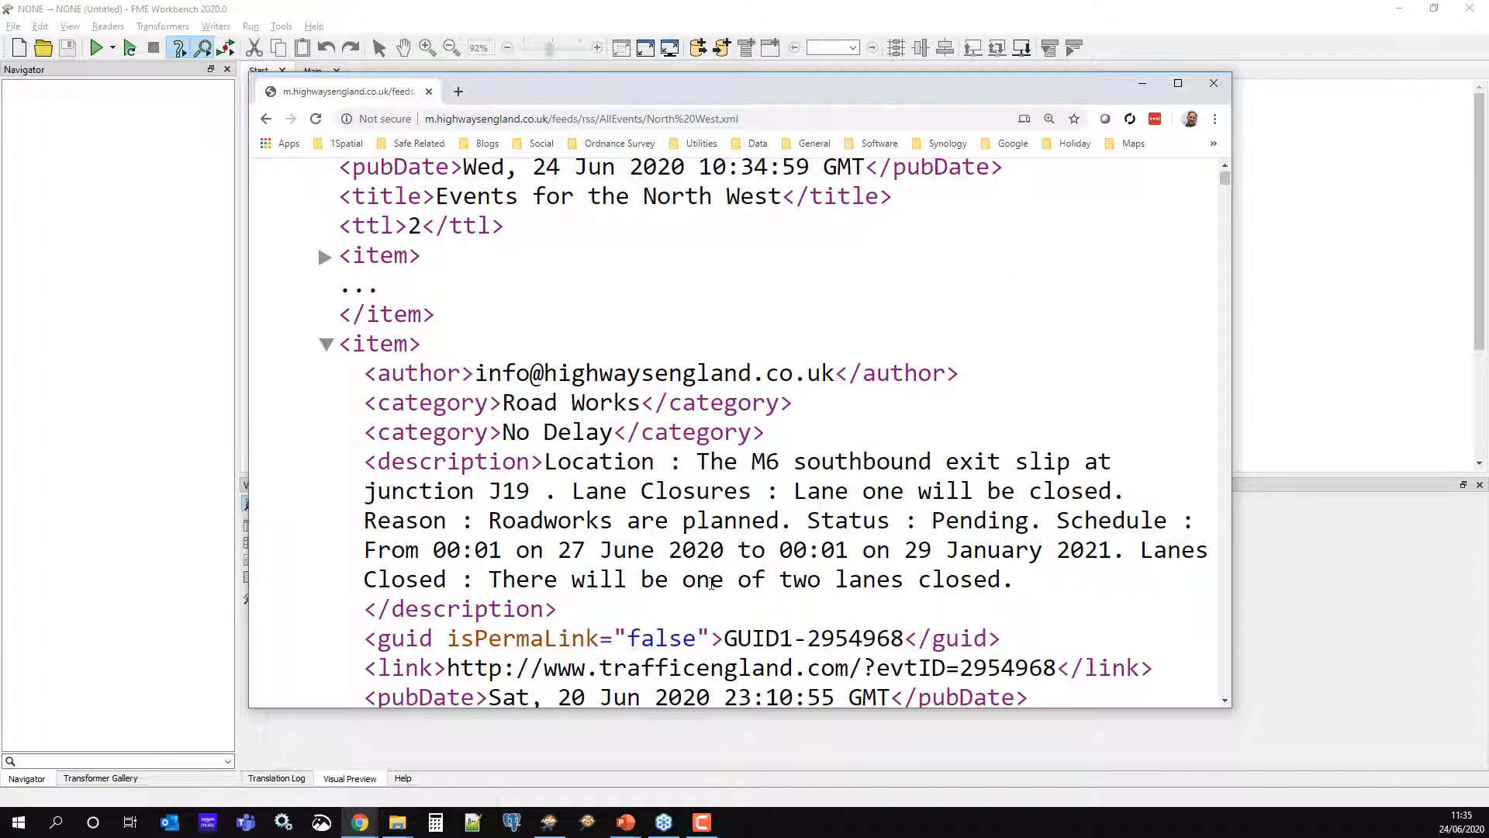
{"action": "left_click", "coordinate": [325, 344]}
{"action": "left_click", "coordinate": [325, 433]}
{"action": "left_click", "coordinate": [326, 522]}
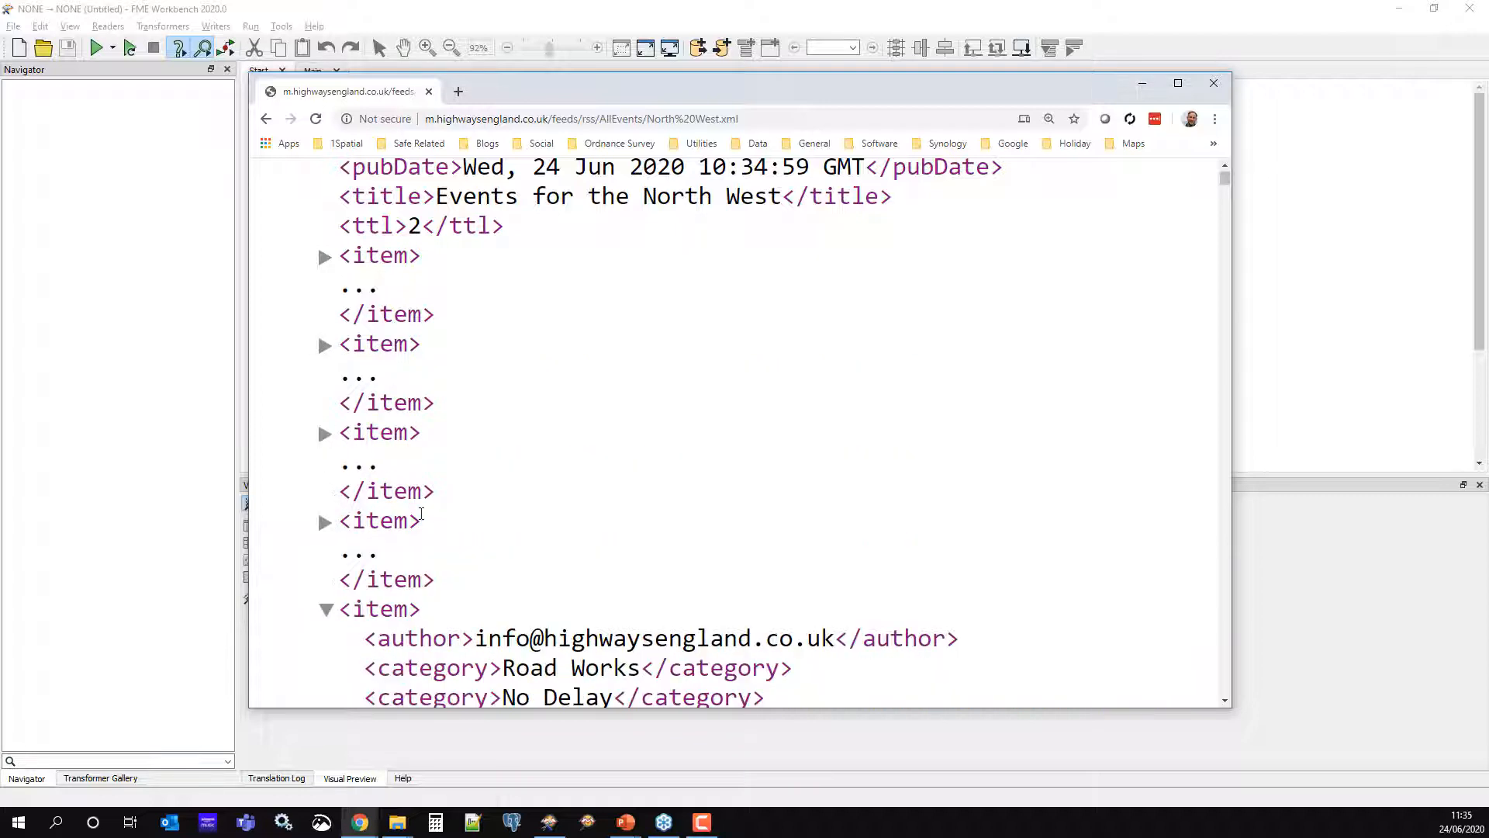
{"action": "scroll", "coordinate": [337, 388], "scroll_direction": "down", "scroll_amount": 3}
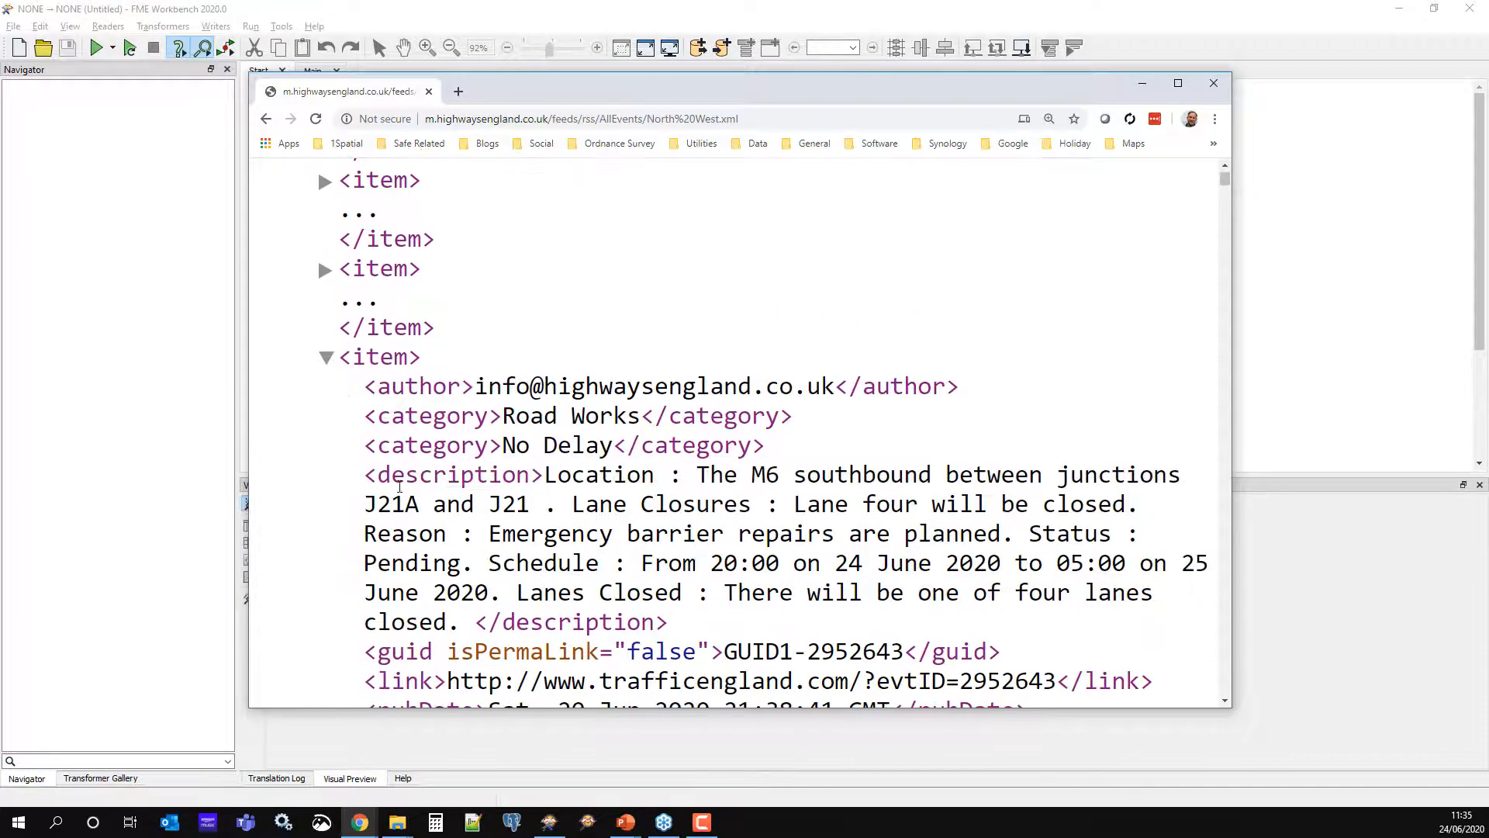
{"action": "left_click", "coordinate": [326, 357]}
{"action": "scroll", "coordinate": [655, 509], "scroll_direction": "down", "scroll_amount": 1}
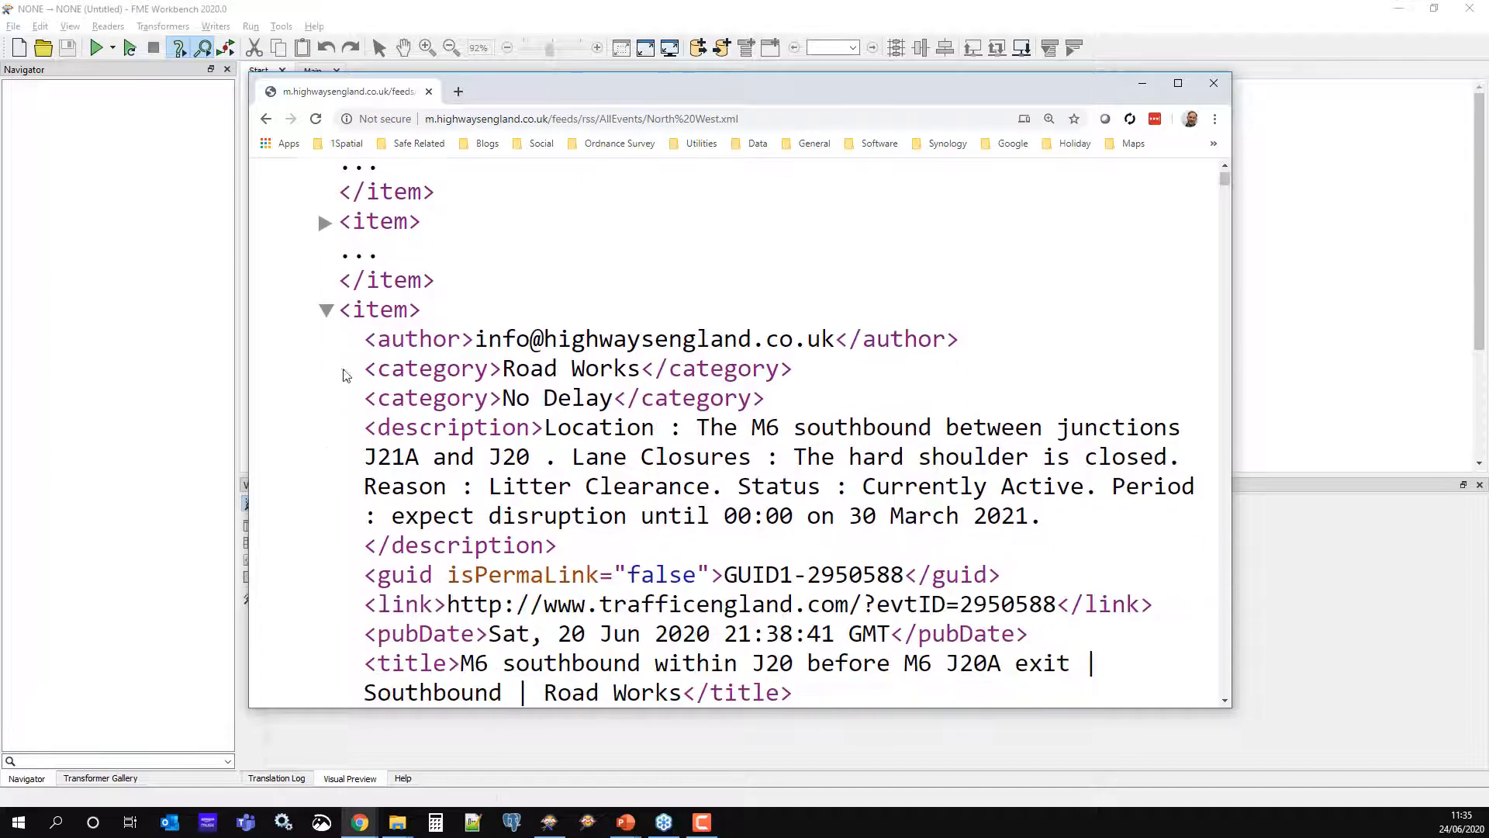
{"action": "left_click", "coordinate": [327, 310]}
{"action": "scroll", "coordinate": [537, 485], "scroll_direction": "down", "scroll_amount": 2}
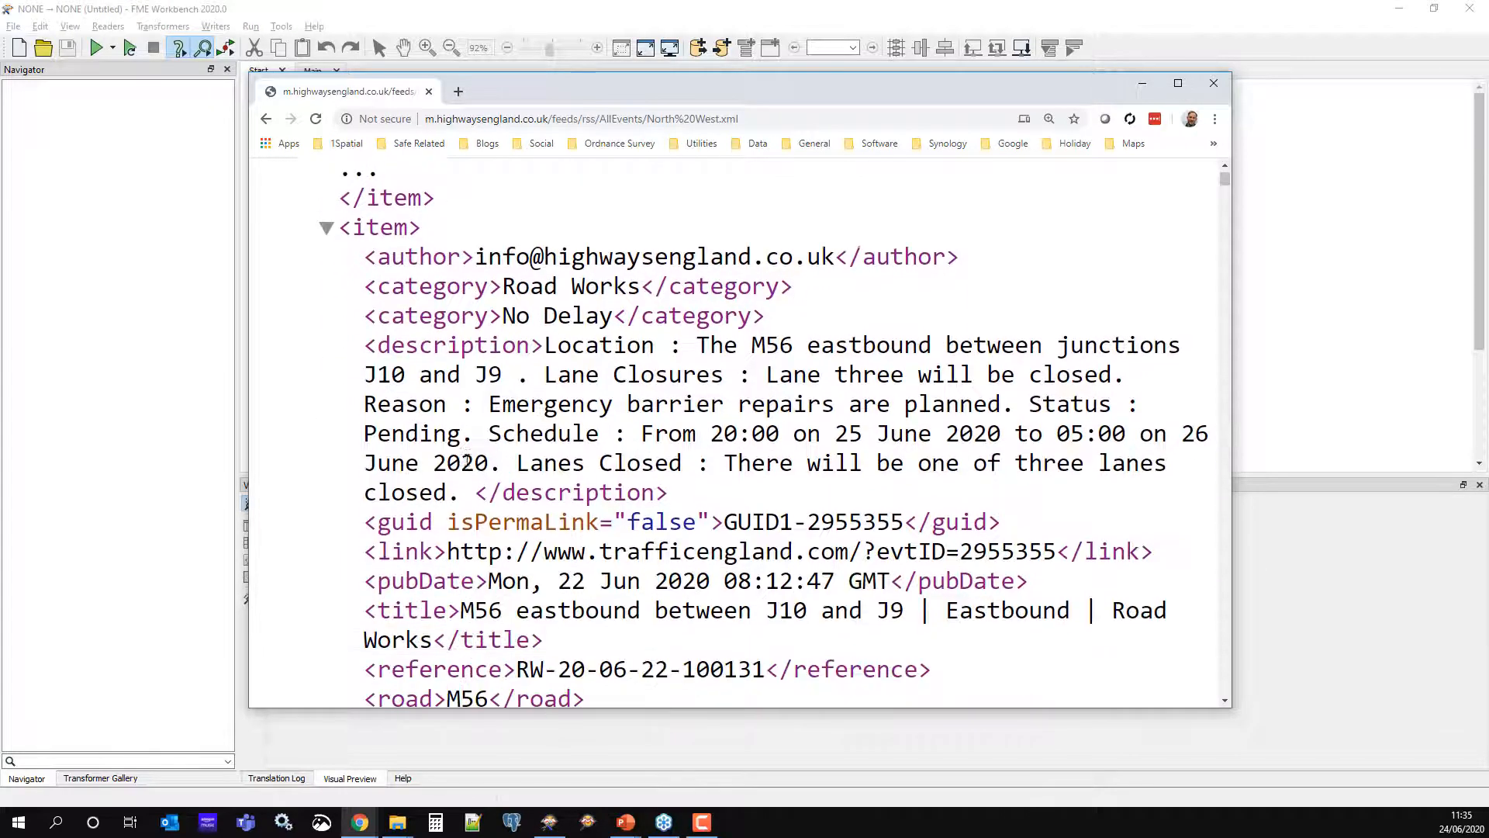
{"action": "left_click", "coordinate": [325, 225]}
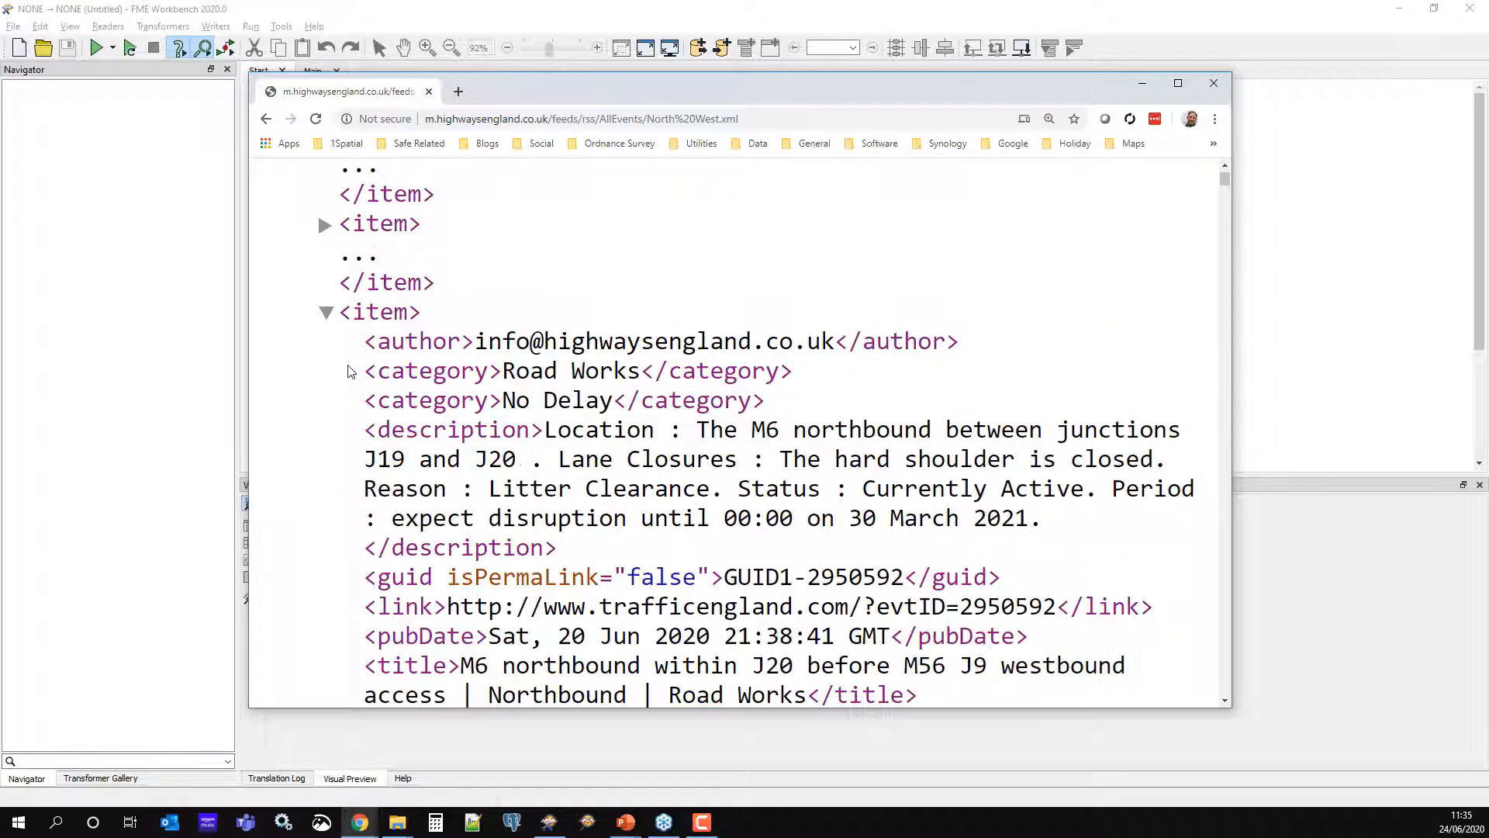
{"action": "left_click", "coordinate": [326, 314]}
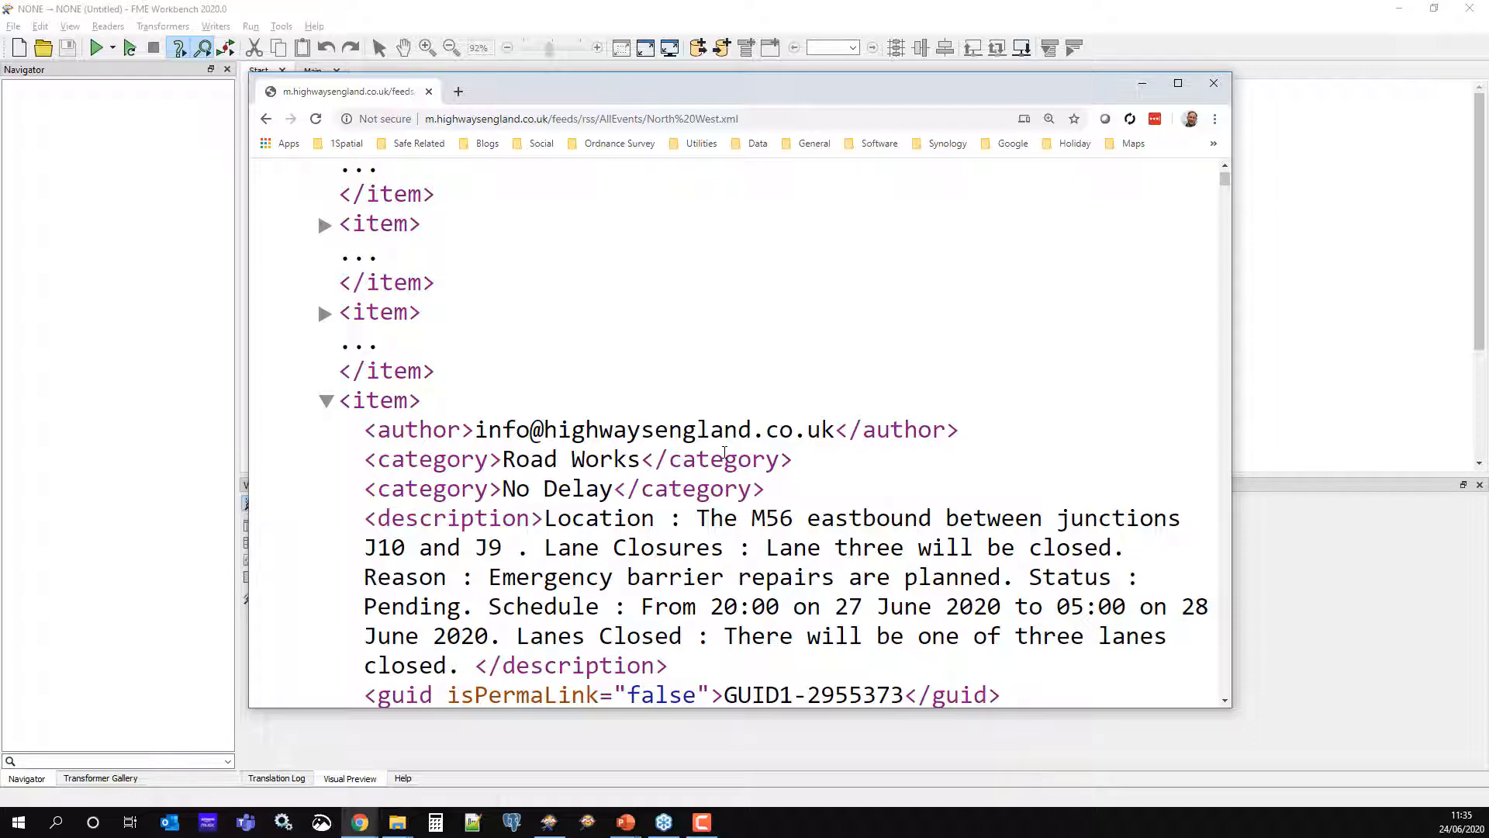
Select the M56 J10–J9 item text and the Road Works category, then minimise the browser
{"action": "scroll", "coordinate": [844, 468], "scroll_direction": "down", "scroll_amount": 2}
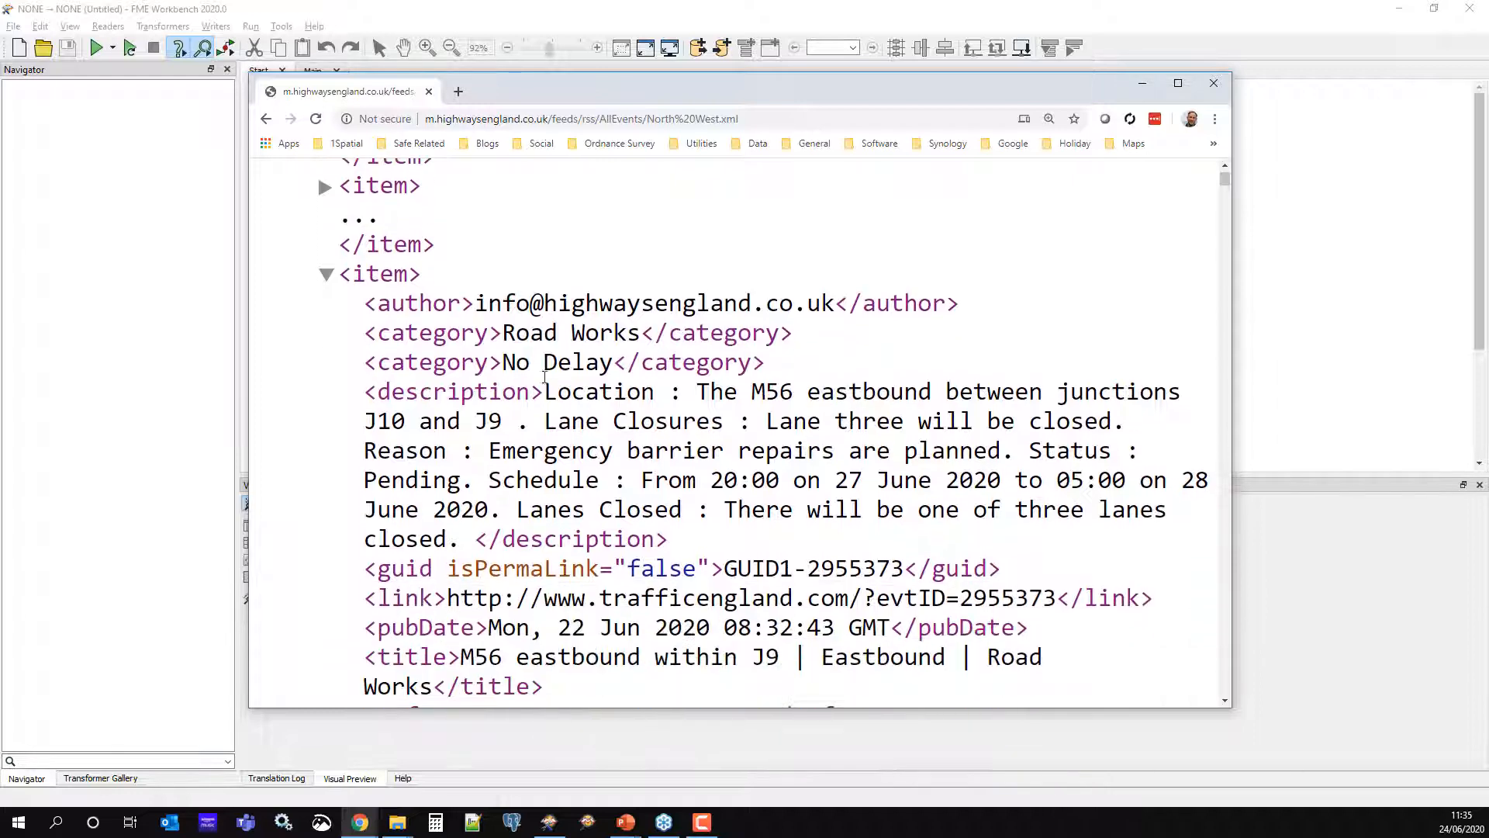
{"action": "left_click_drag", "start_coordinate": [363, 297], "coordinate": [517, 601]}
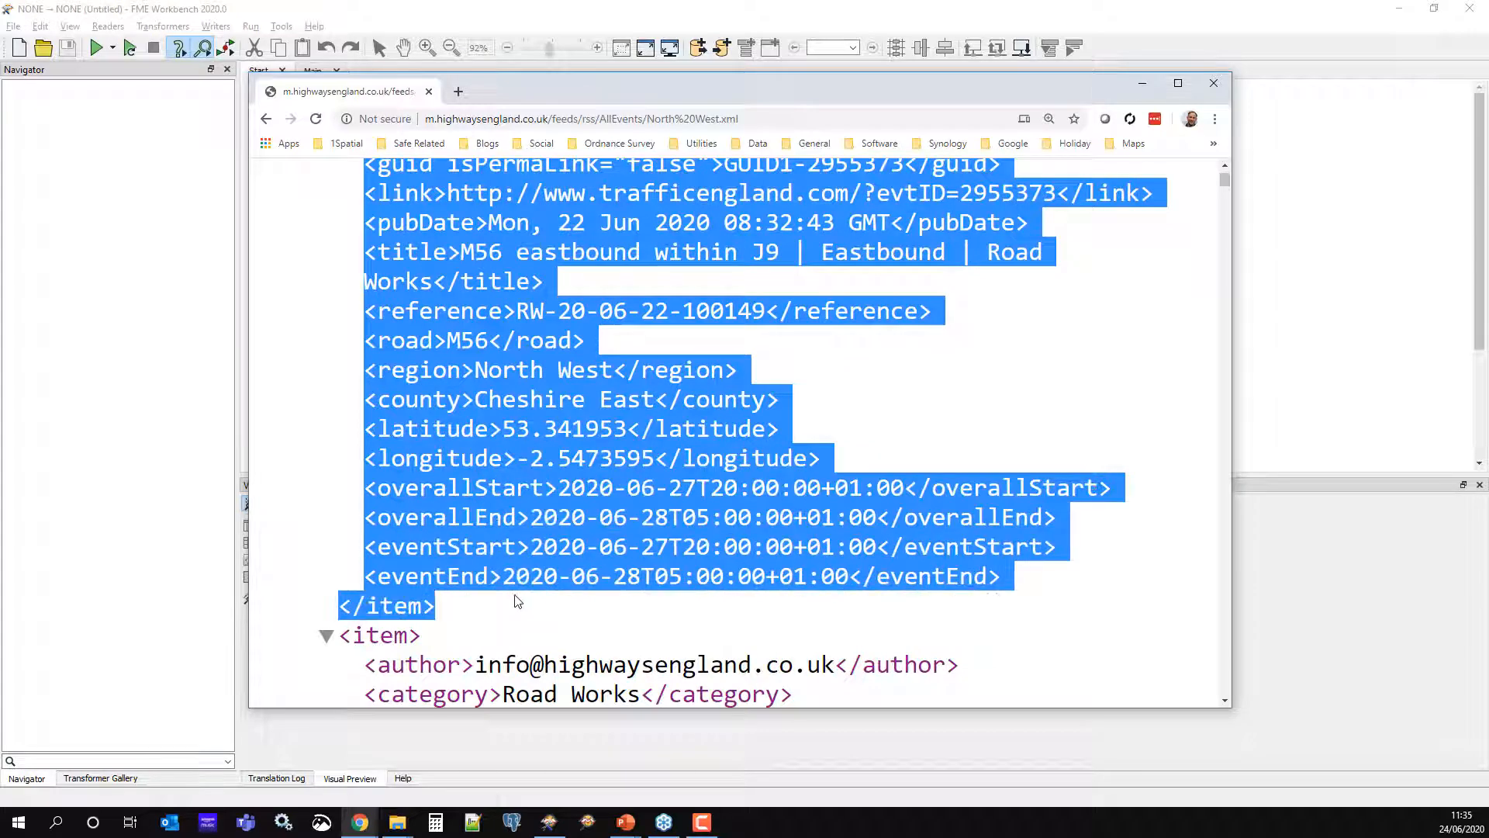
{"action": "scroll", "coordinate": [660, 611], "scroll_direction": "up", "scroll_amount": 2}
{"action": "scroll", "coordinate": [660, 612], "scroll_direction": "up", "scroll_amount": 5}
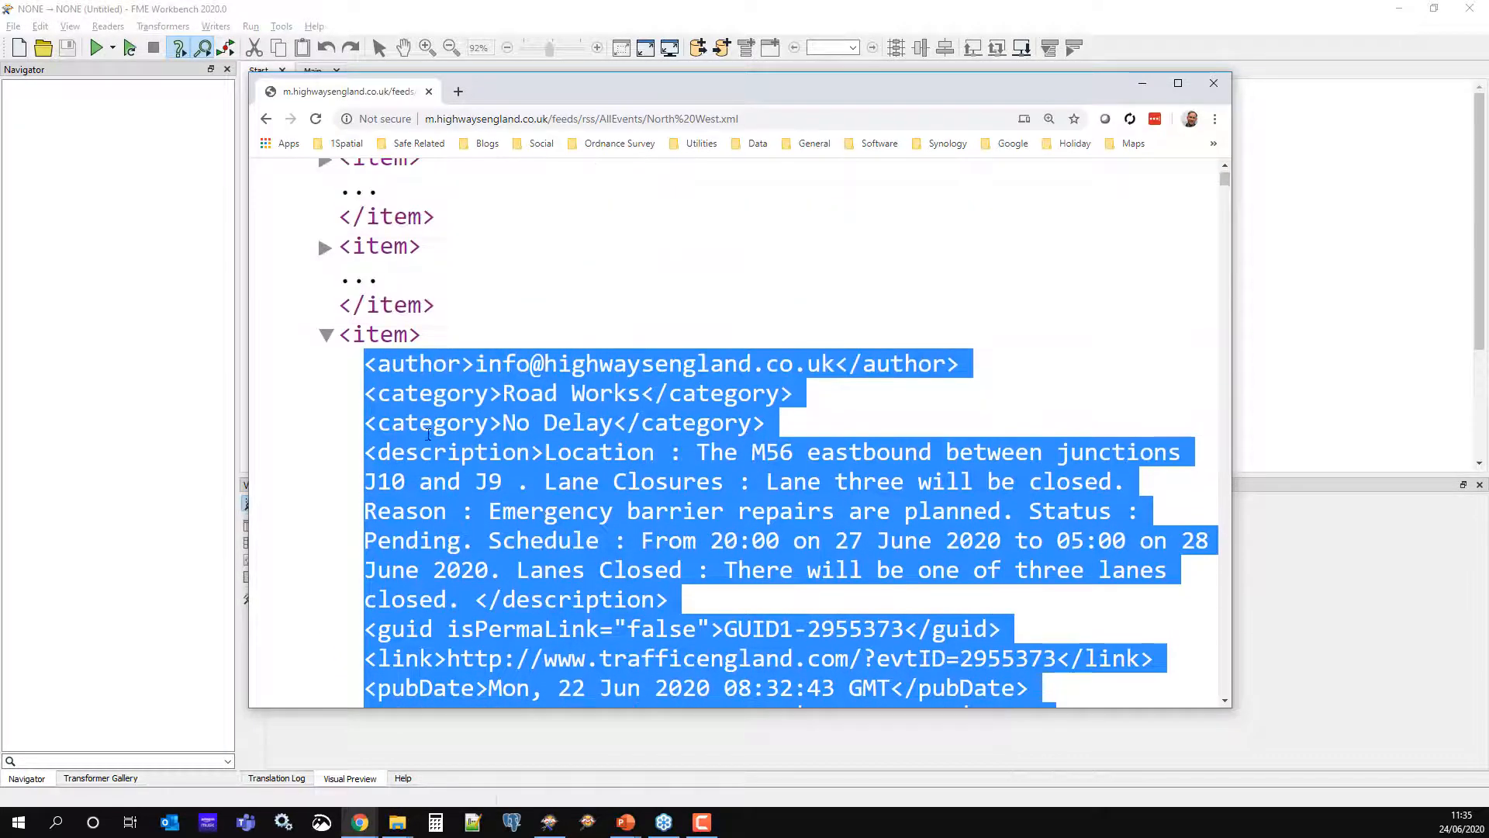
{"action": "left_click", "coordinate": [517, 473]}
{"action": "left_click_drag", "start_coordinate": [502, 393], "coordinate": [641, 394]}
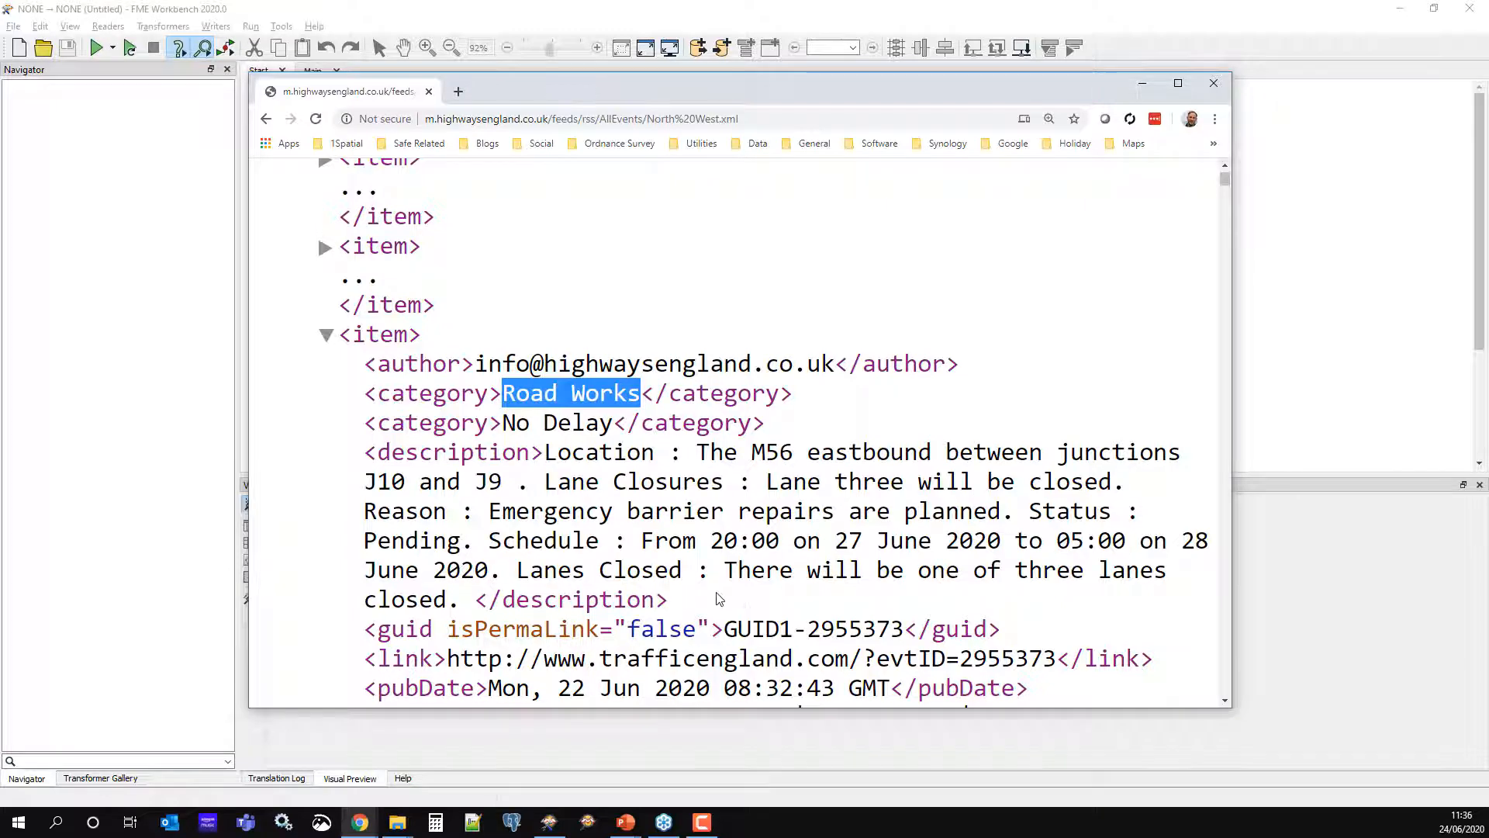
{"action": "scroll", "coordinate": [719, 598], "scroll_direction": "up", "scroll_amount": 5}
{"action": "scroll", "coordinate": [719, 598], "scroll_direction": "down", "scroll_amount": 5}
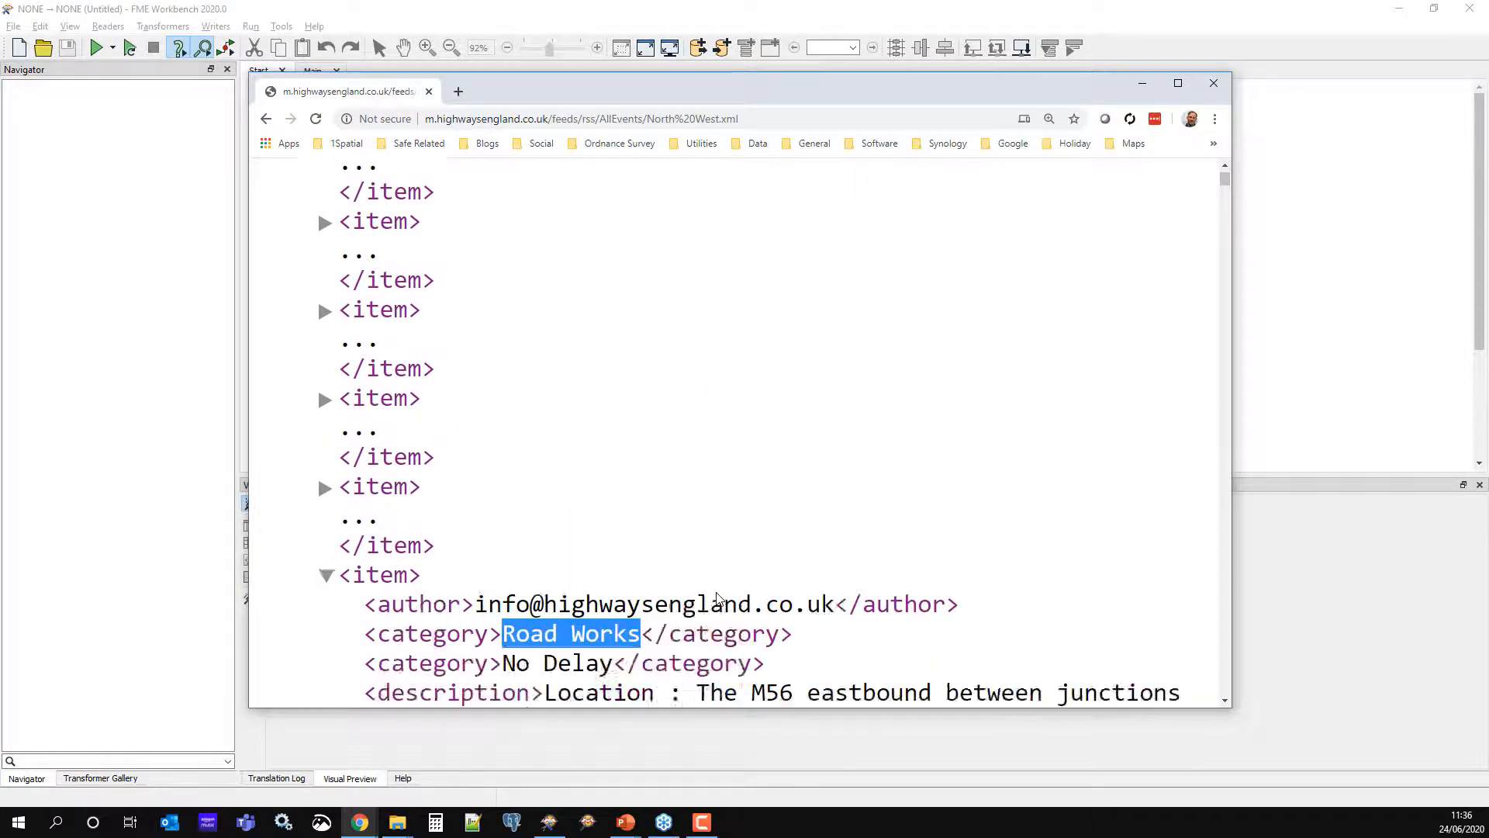
{"action": "scroll", "coordinate": [719, 598], "scroll_direction": "down", "scroll_amount": 4}
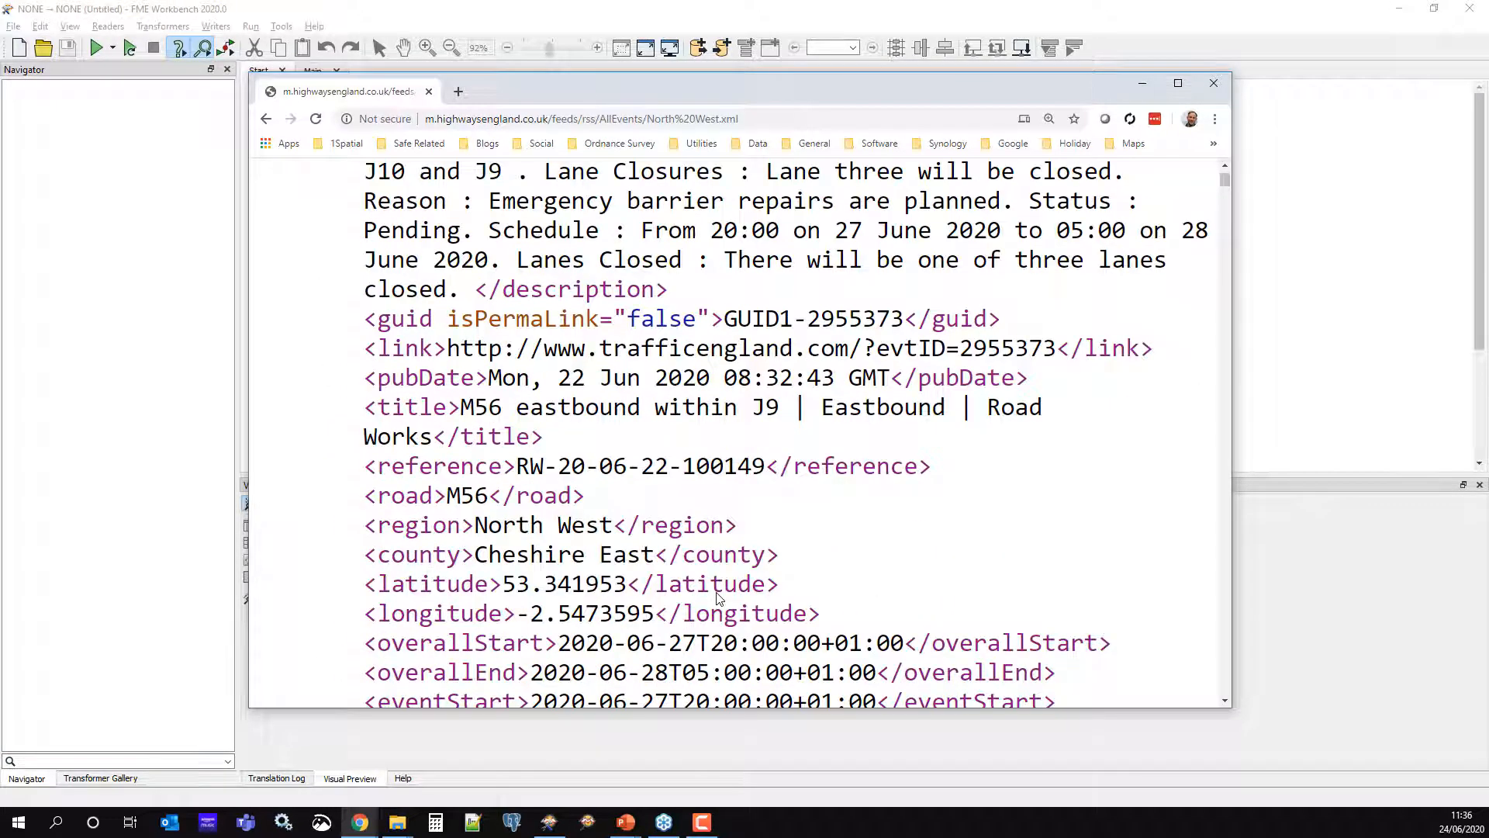
{"action": "left_click", "coordinate": [1144, 83]}
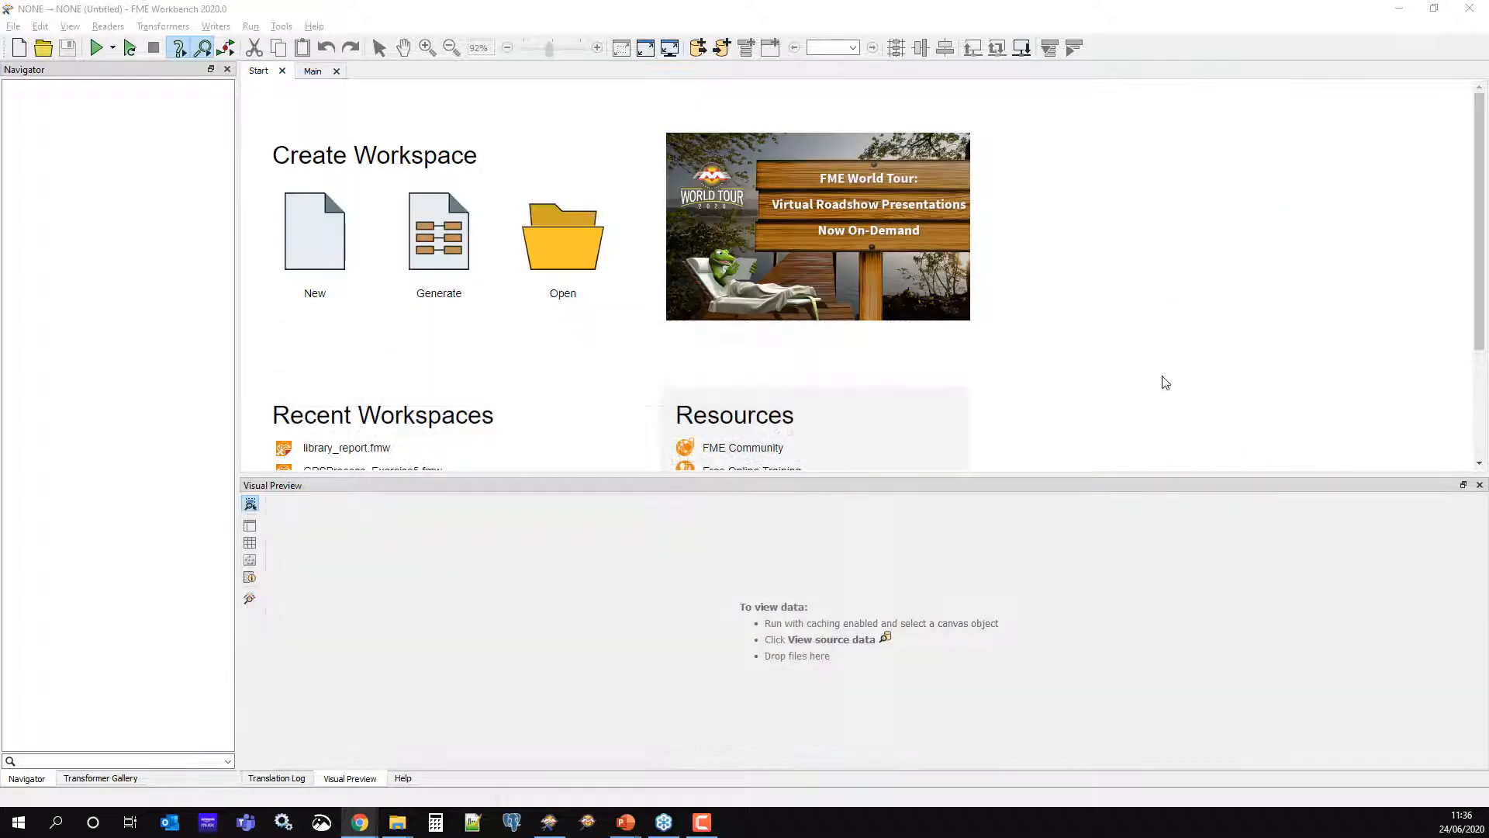
Start generating a workspace with an XML reader on the pasted North West feed address
{"action": "left_click", "coordinate": [436, 301]}
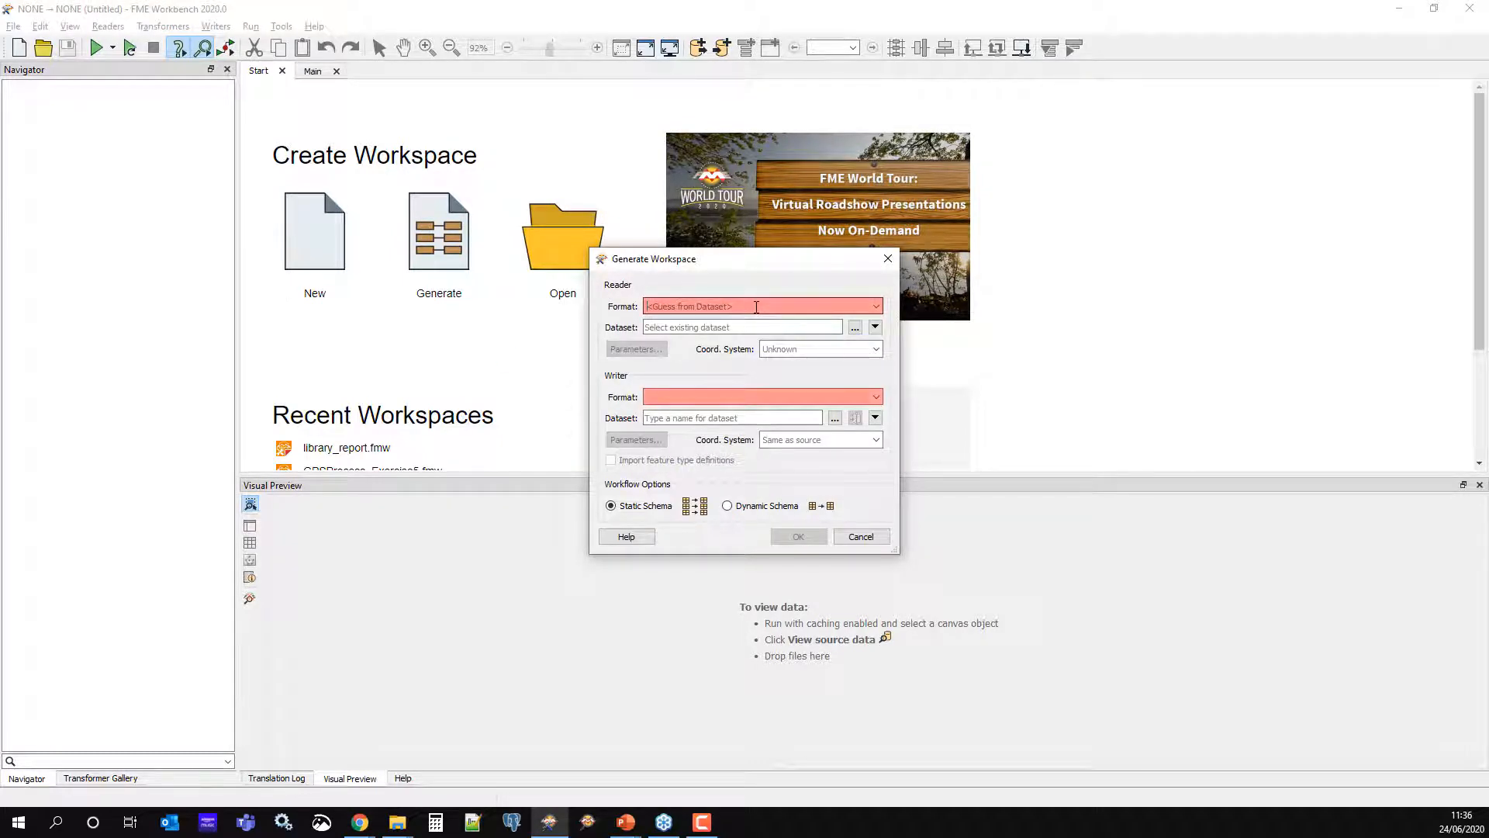
{"action": "type", "text": "xml"}
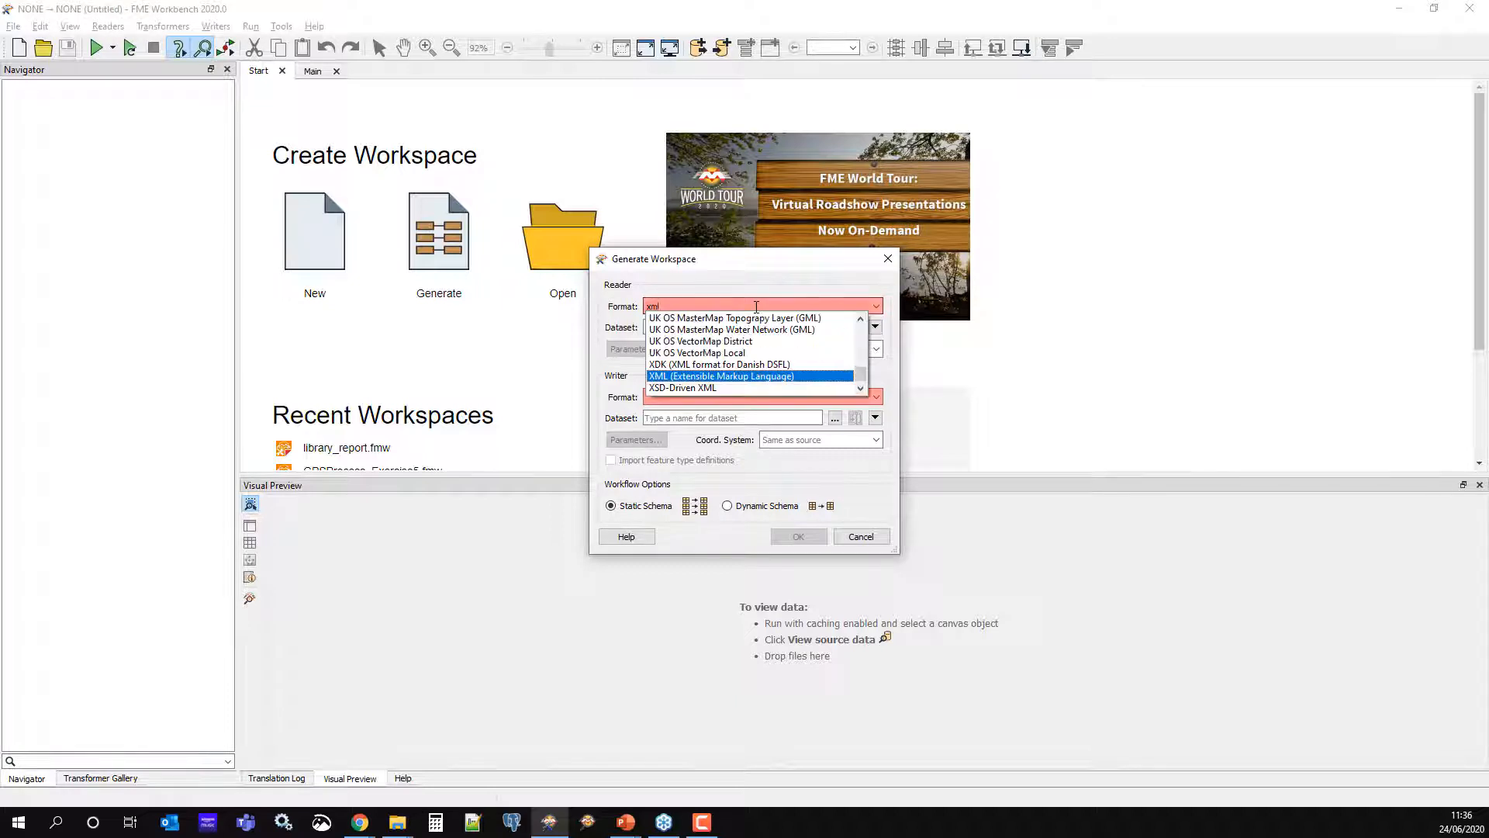
{"action": "key", "text": "Return"}
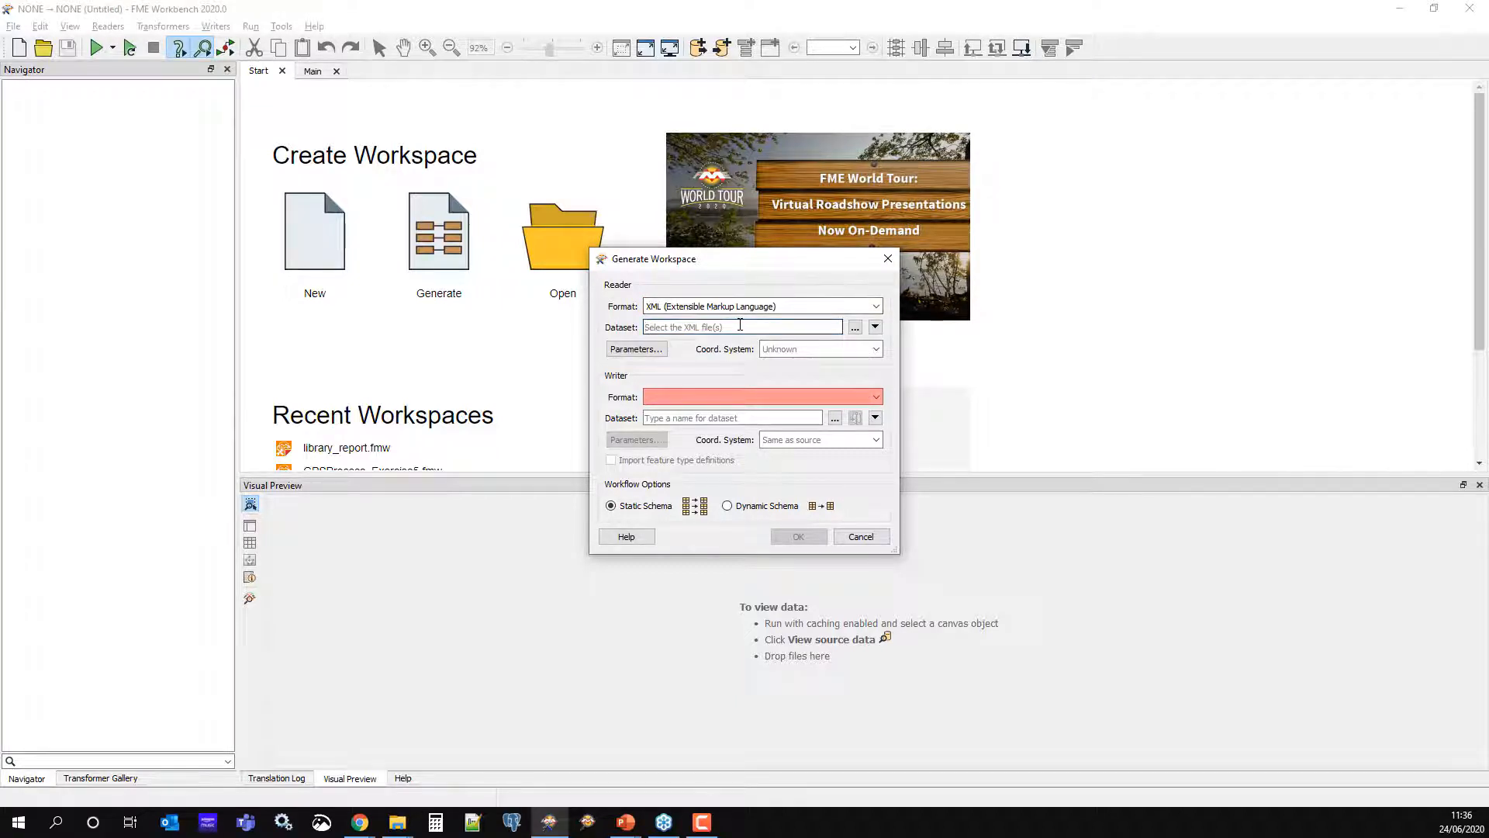
{"action": "key", "text": "ctrl+v"}
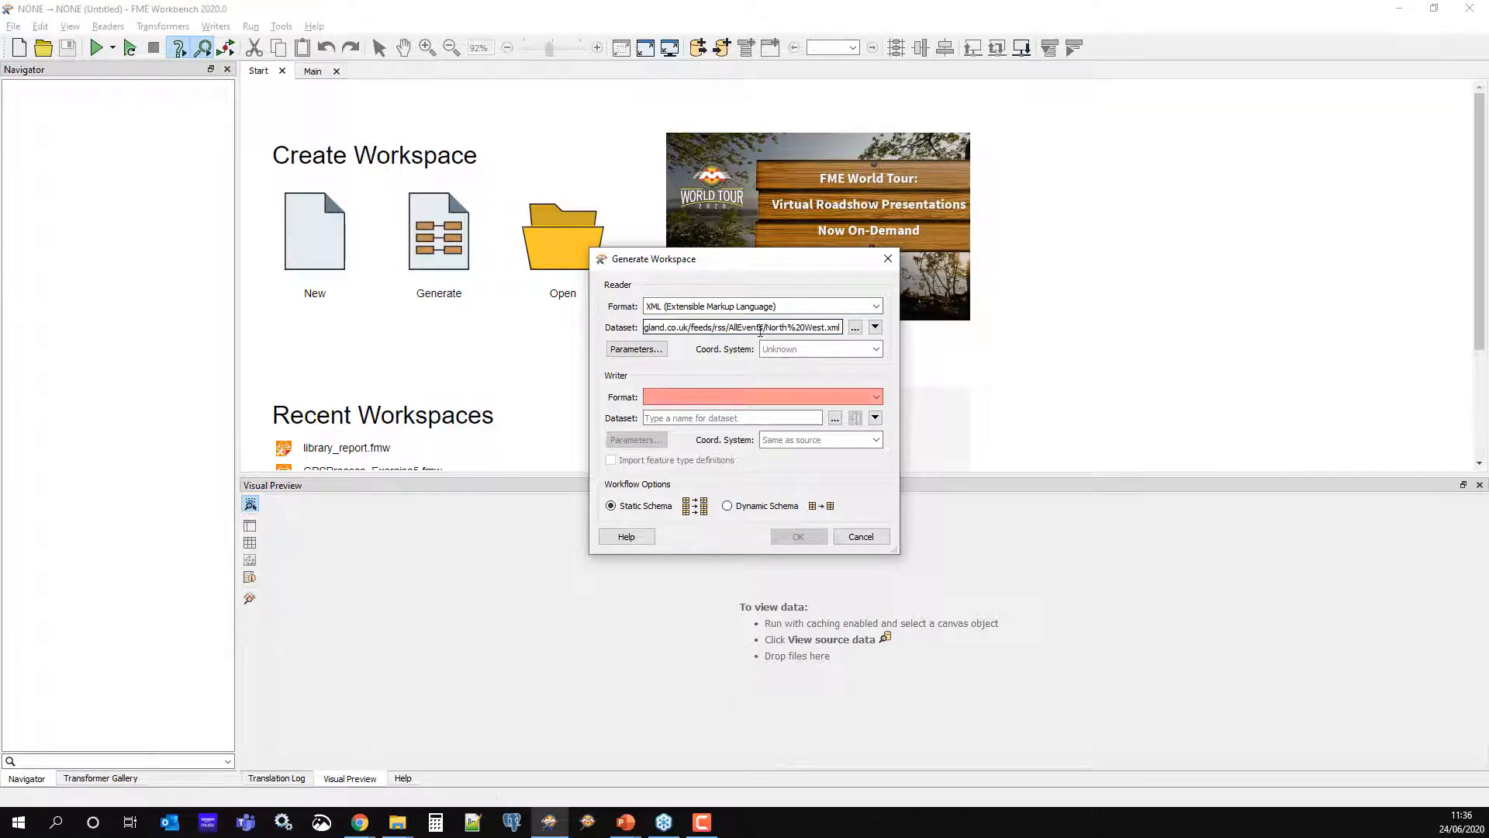
Set the XML reader's elements to match to rss/channel/item
{"action": "left_click", "coordinate": [636, 349]}
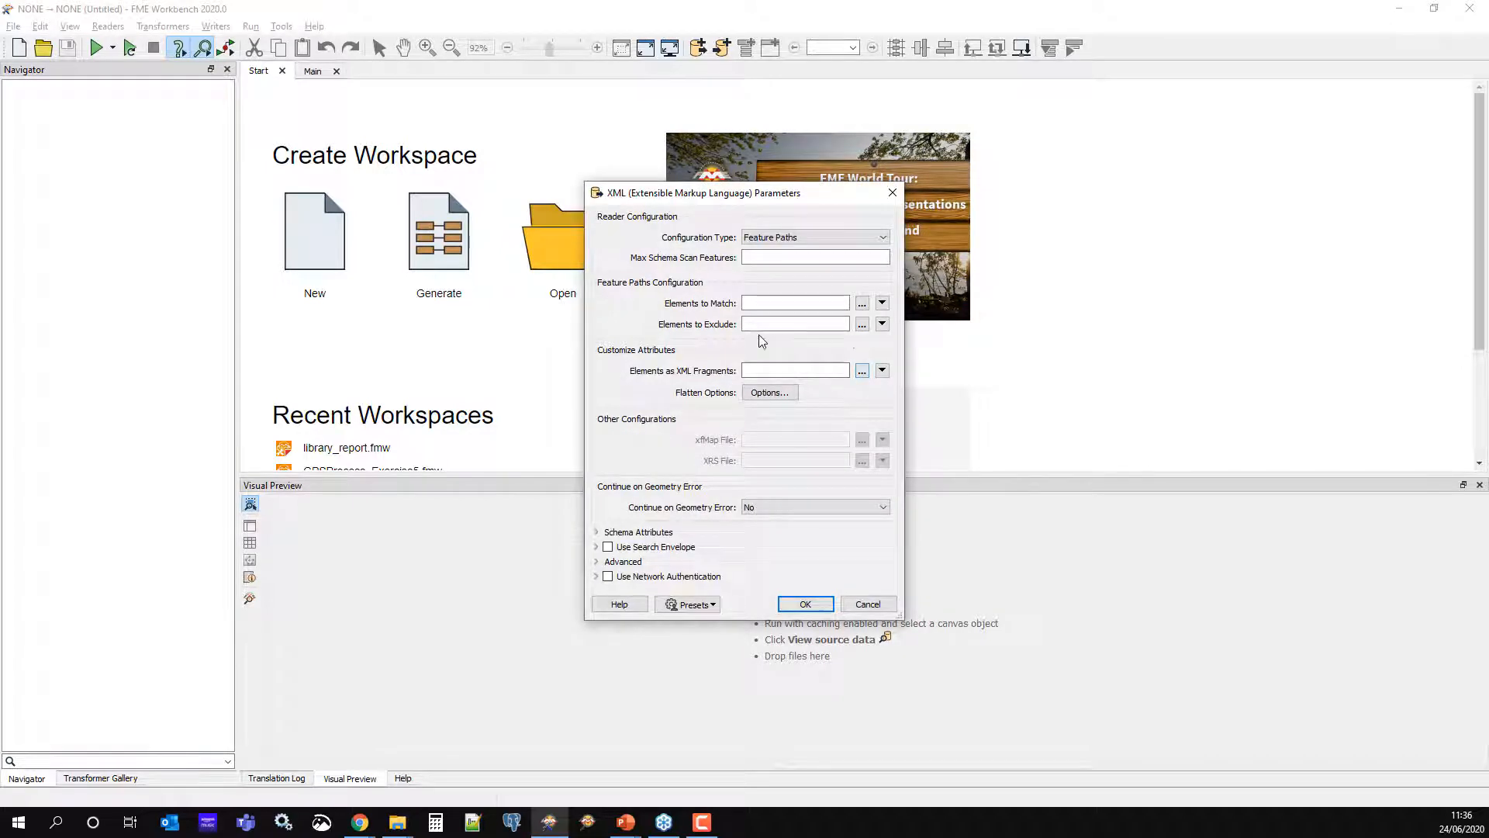
{"action": "left_click", "coordinate": [863, 307]}
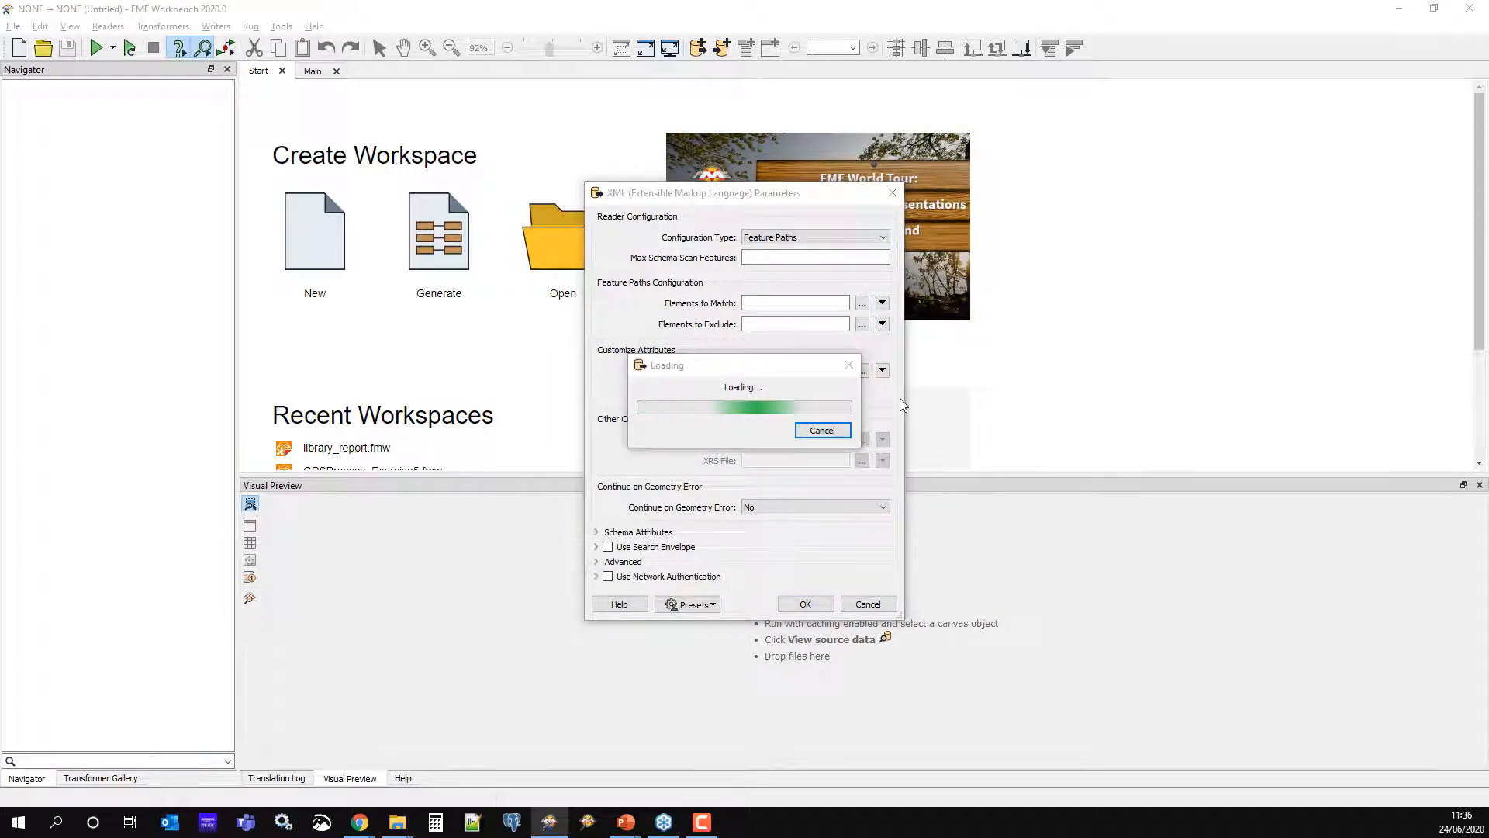
{"action": "left_click", "coordinate": [653, 290]}
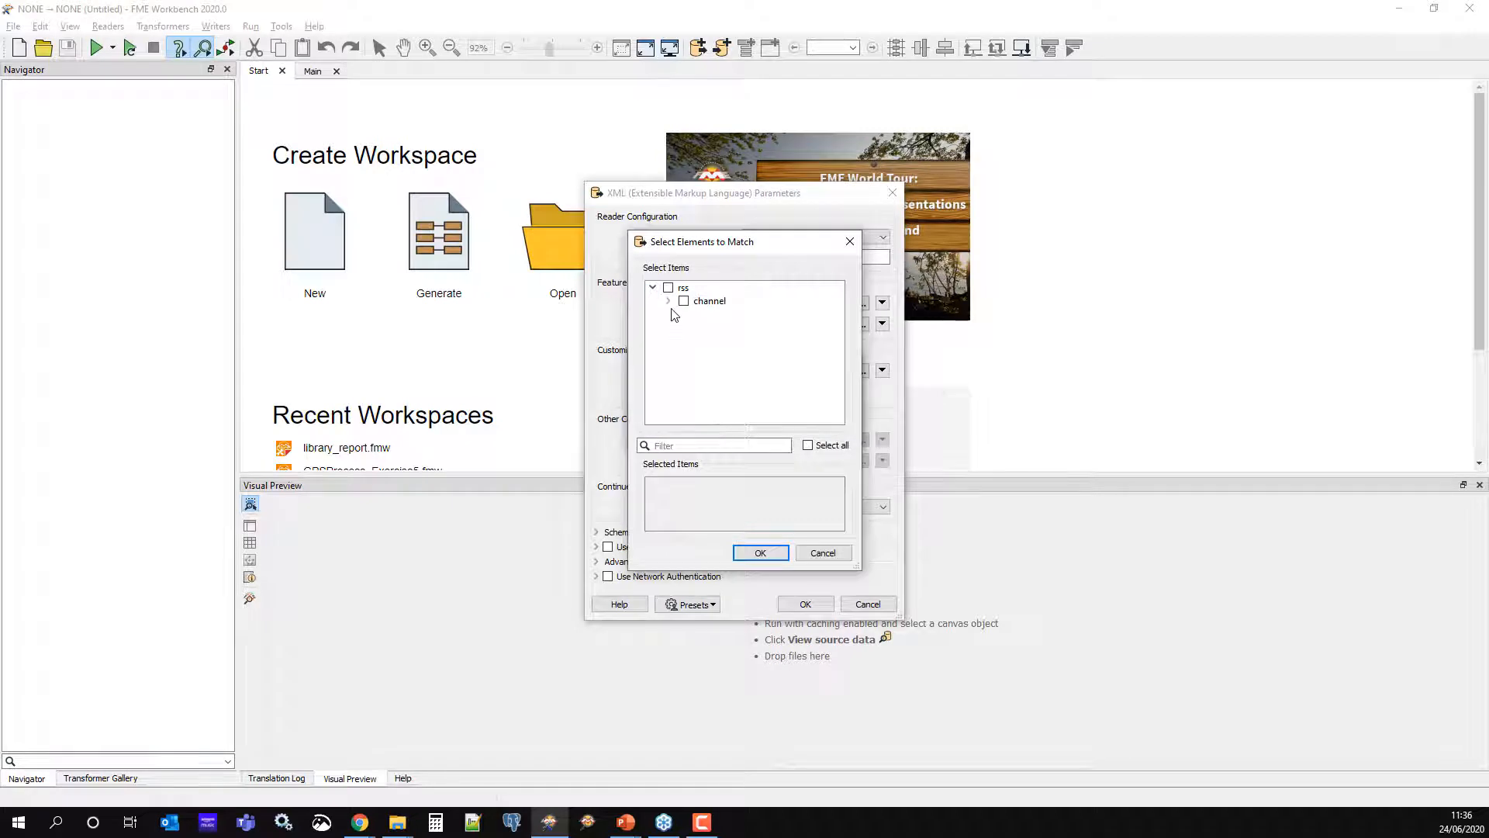
{"action": "left_click", "coordinate": [668, 301]}
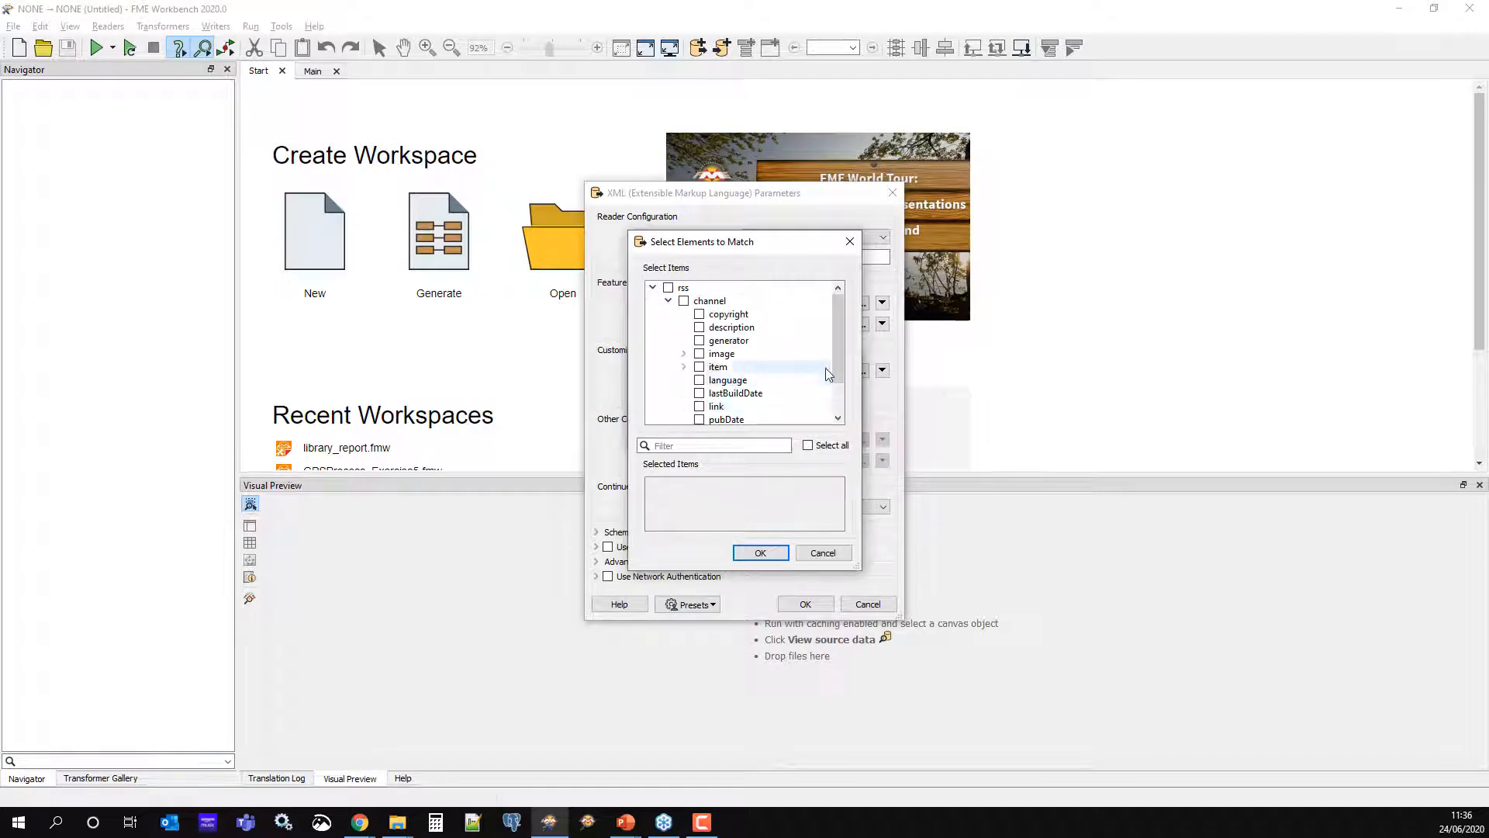
{"action": "left_click", "coordinate": [698, 367]}
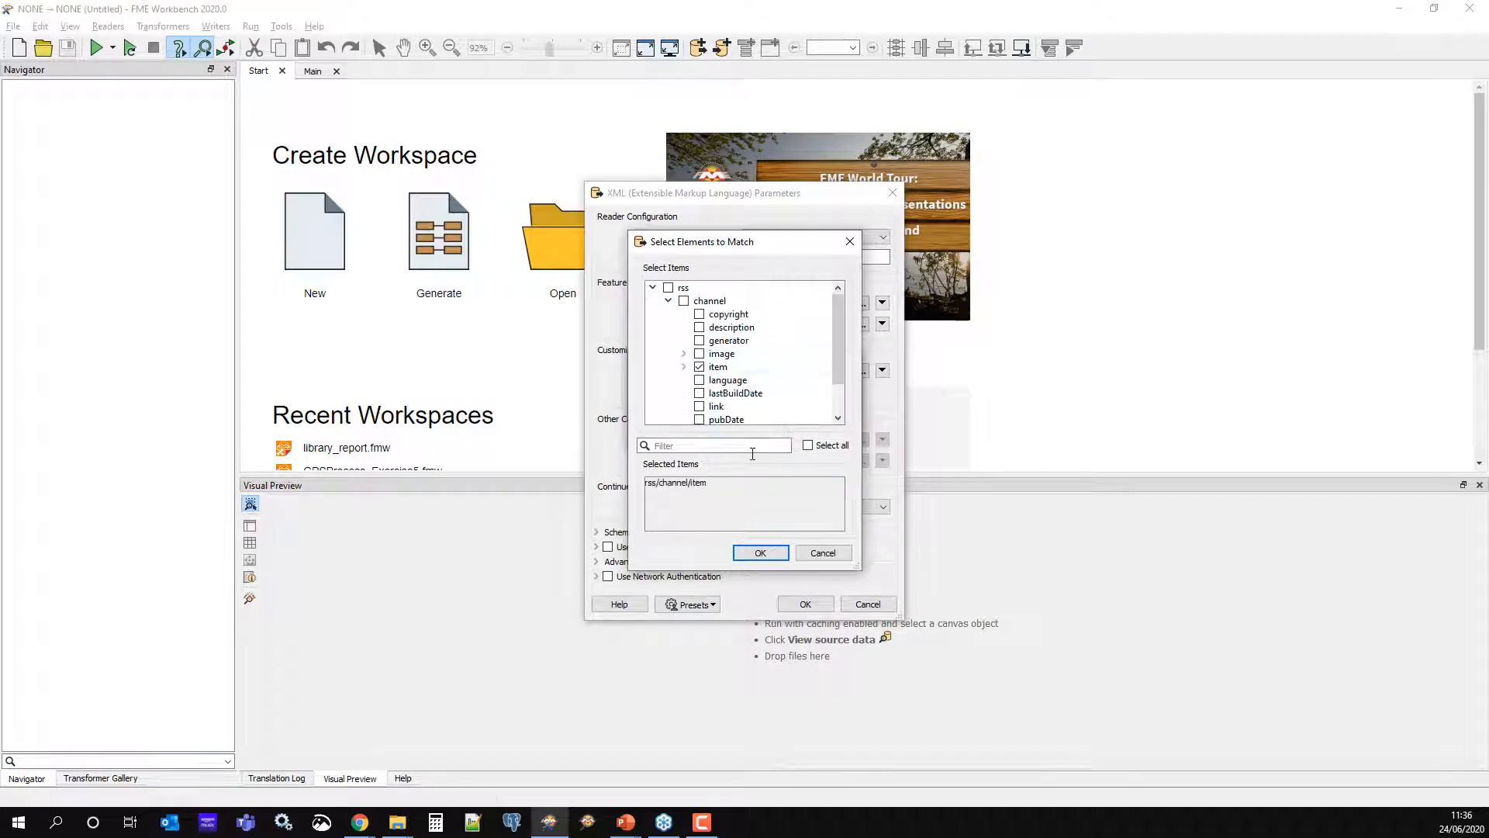
{"action": "left_click", "coordinate": [683, 367]}
{"action": "left_click", "coordinate": [779, 556]}
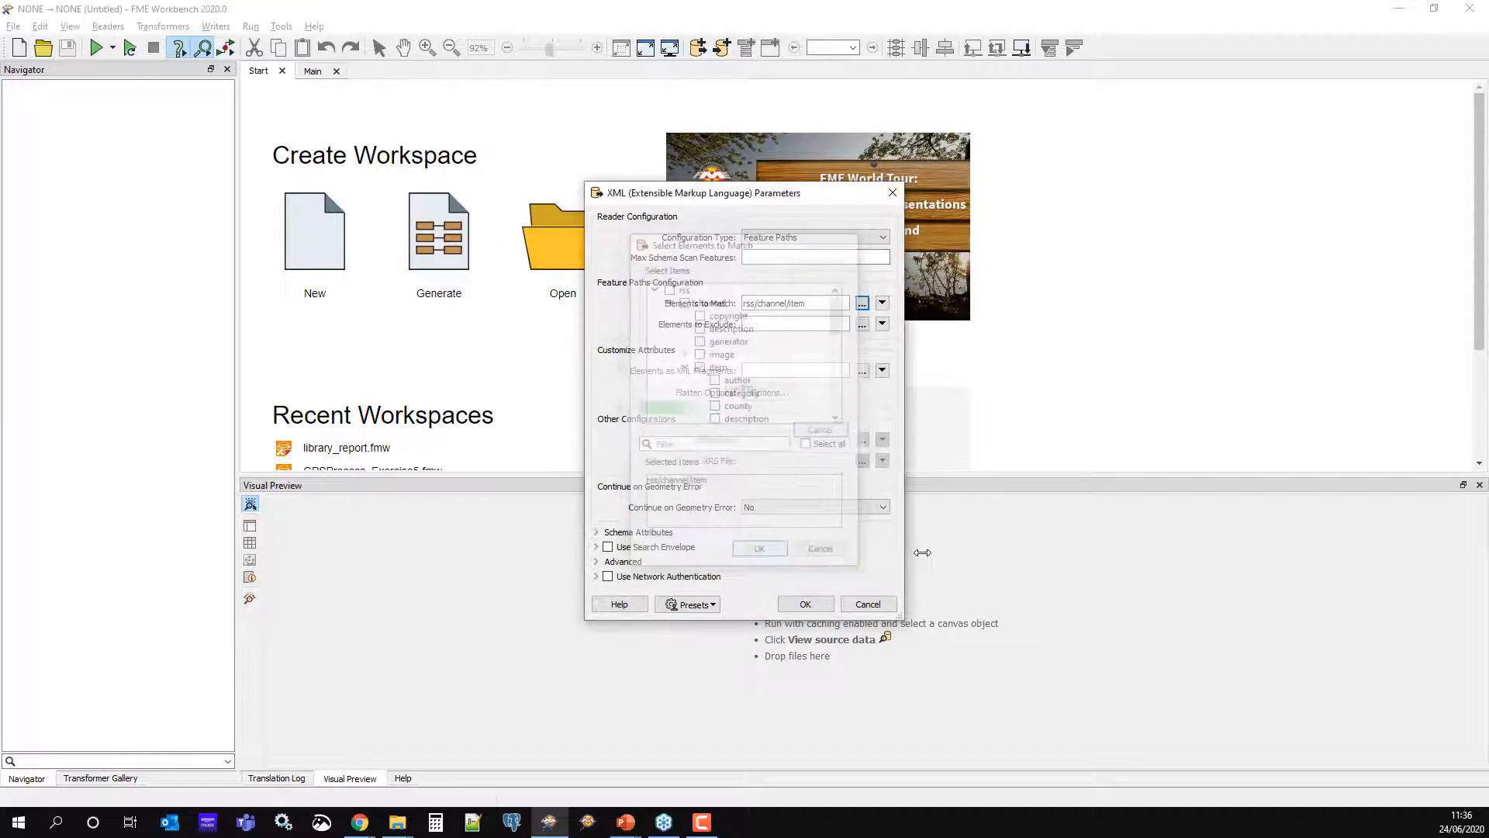
Enable XML flattening and confirm the XML reader parameters
{"action": "left_click", "coordinate": [778, 392]}
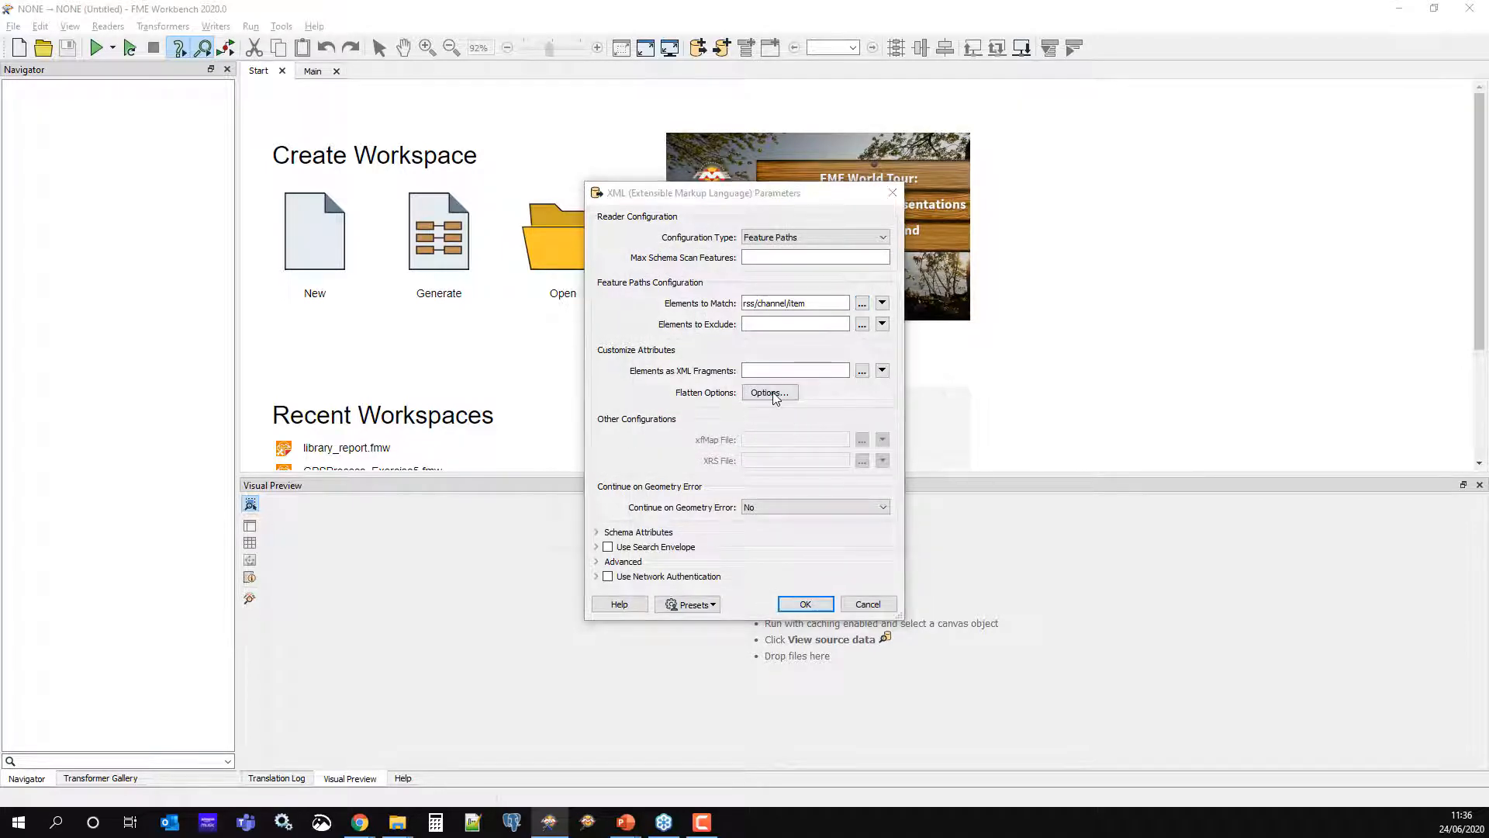
{"action": "left_click", "coordinate": [516, 301]}
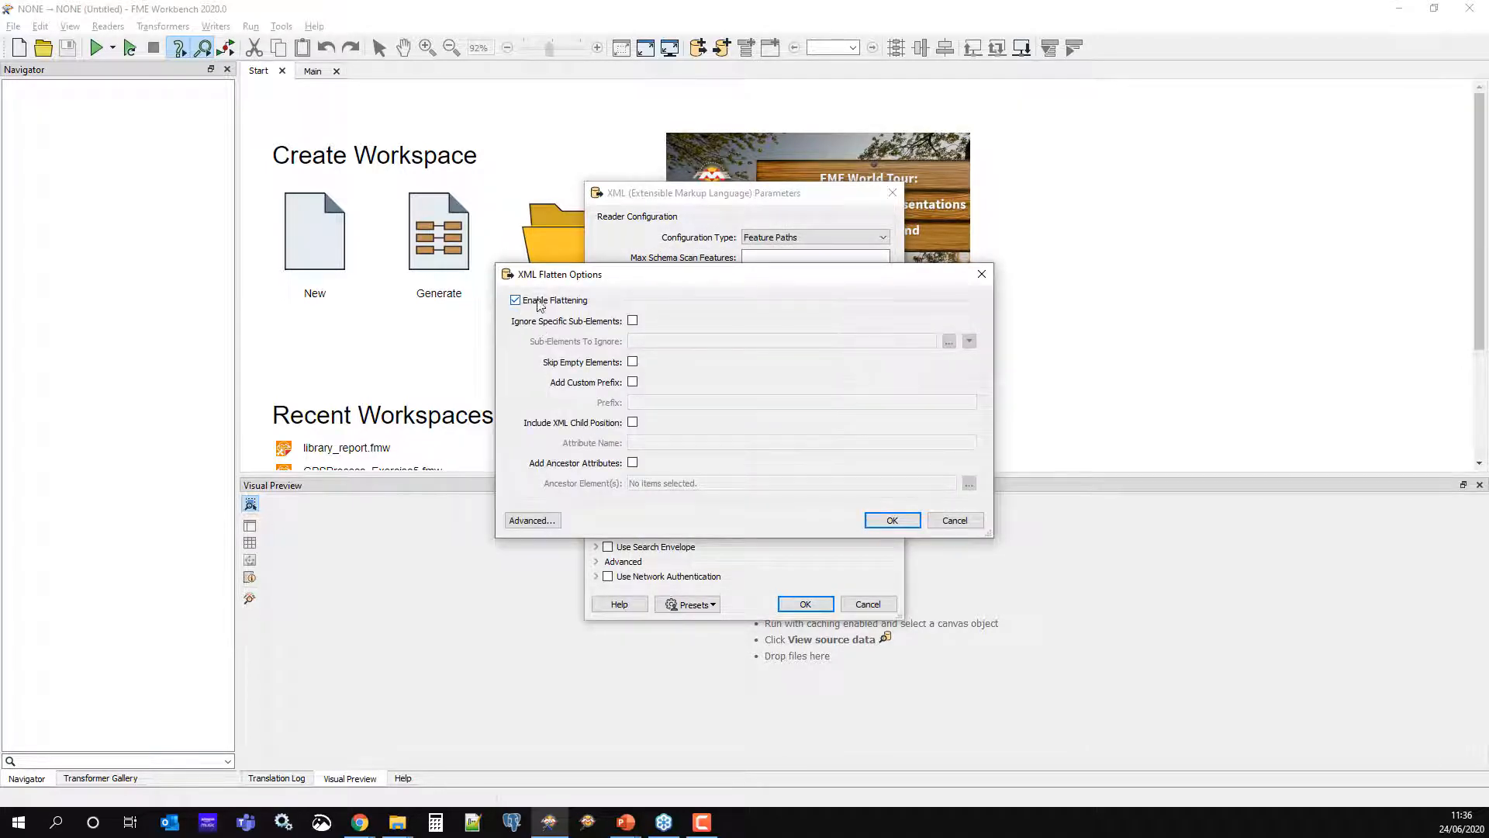
{"action": "left_click", "coordinate": [881, 520]}
{"action": "left_click", "coordinate": [805, 603]}
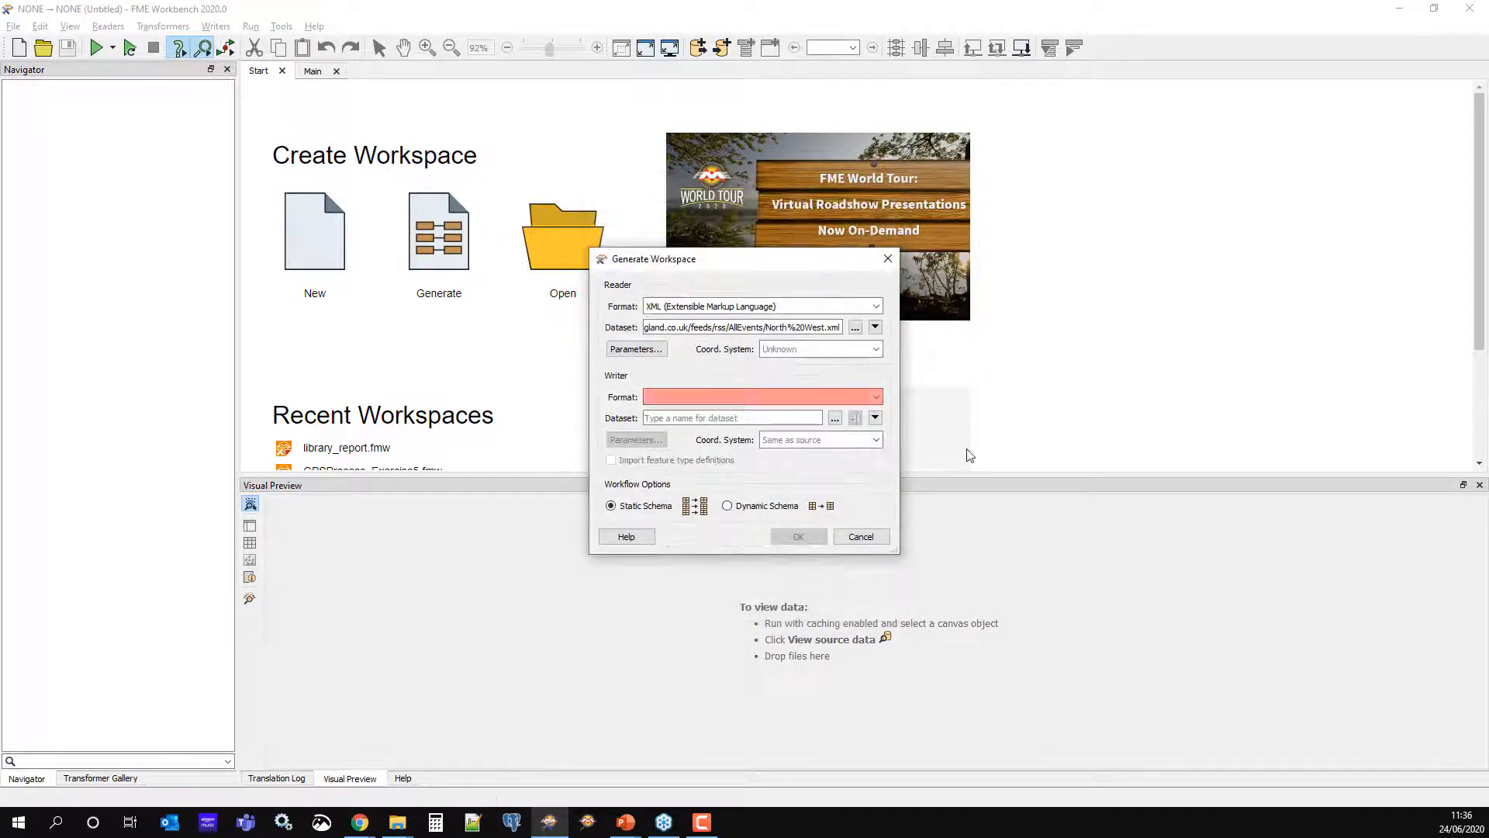
{"action": "left_click", "coordinate": [751, 397]}
Set the writer to Google KML, saving road_incidents.kmz in Output\Training
{"action": "type", "text": "kml"}
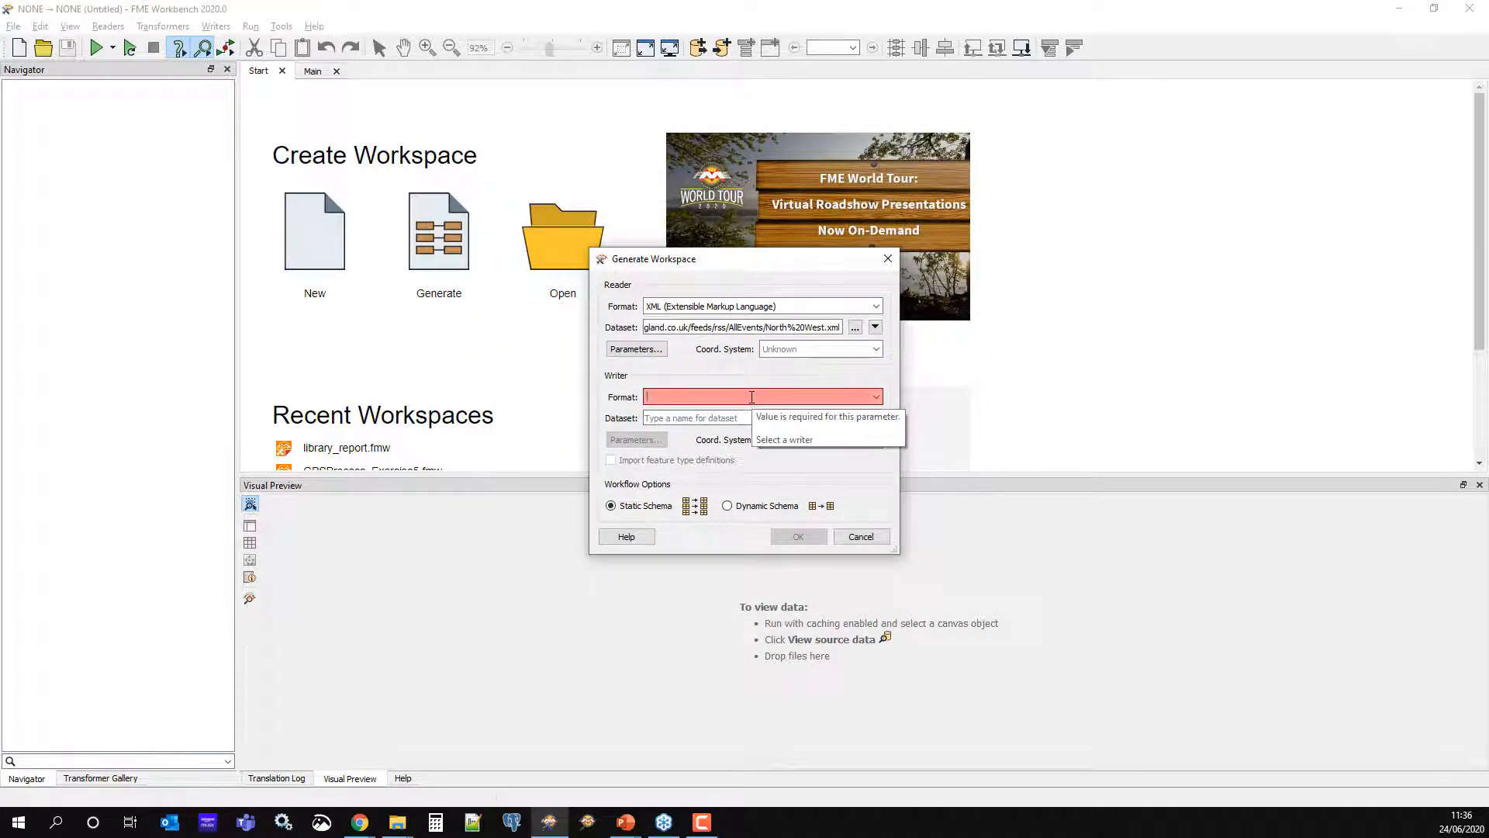
{"action": "key", "text": "Return"}
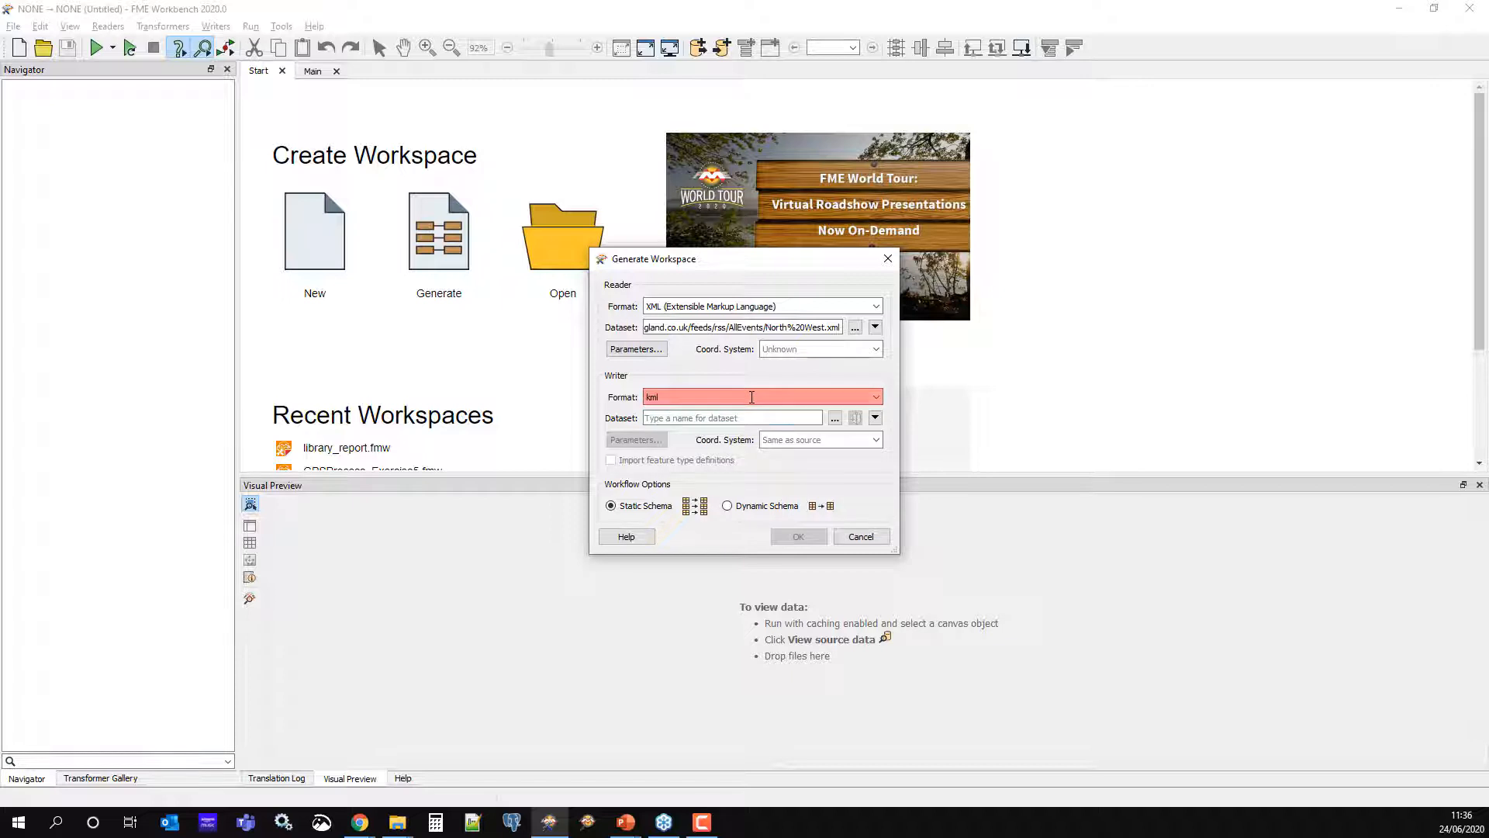
{"action": "left_click", "coordinate": [835, 420]}
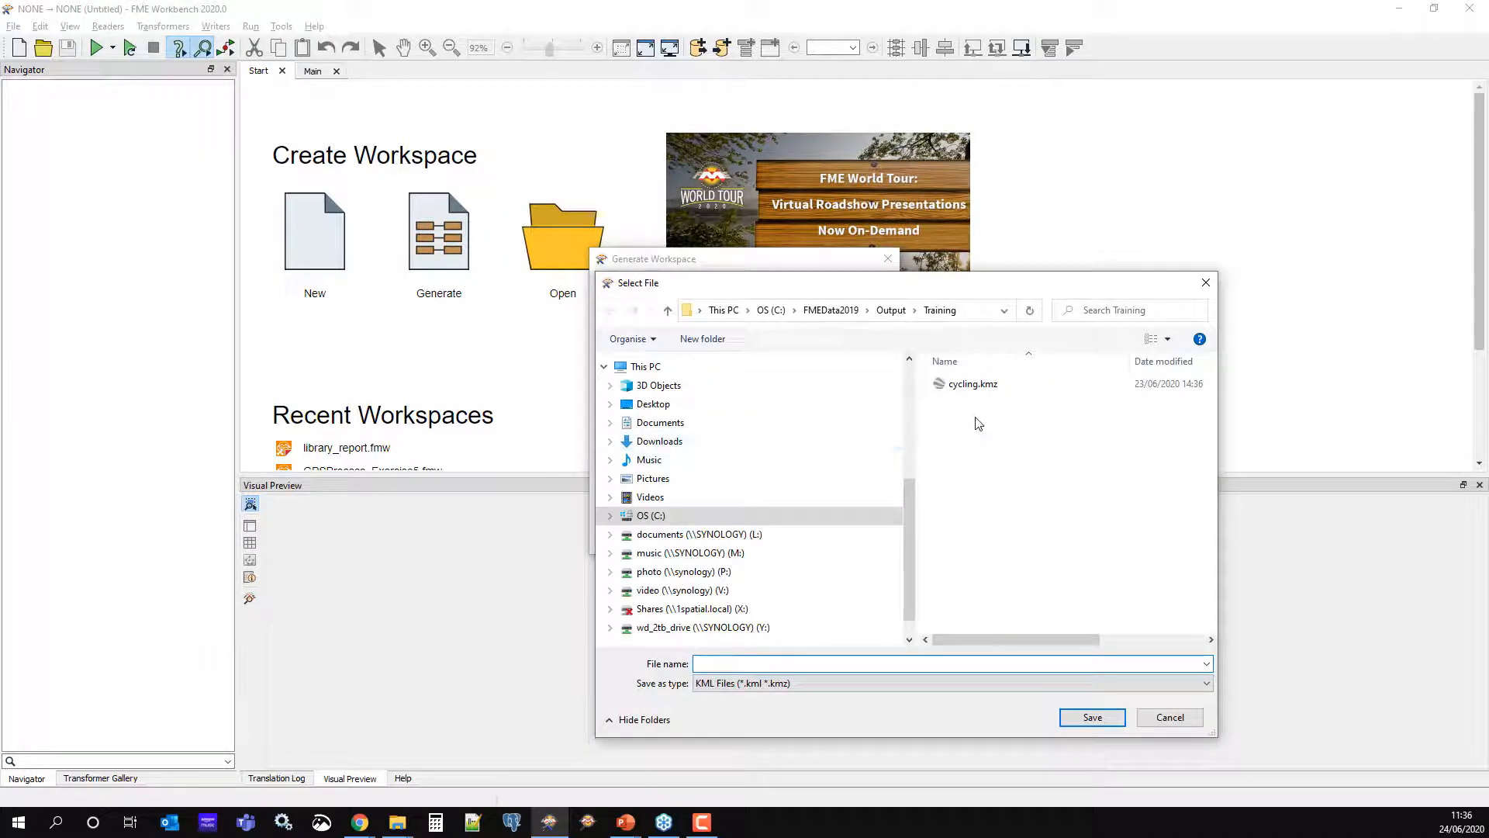
{"action": "left_click", "coordinate": [891, 310]}
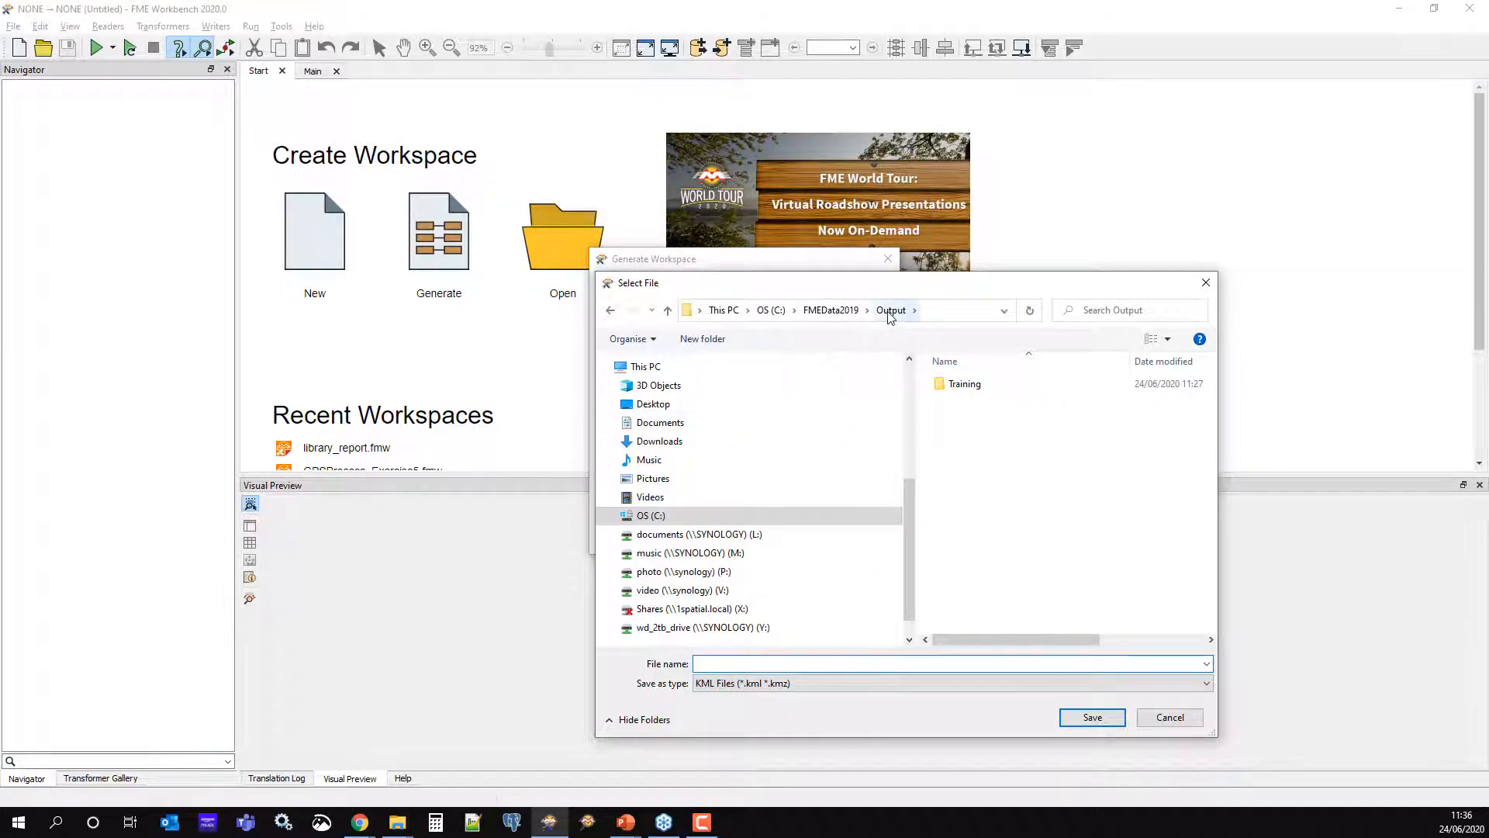
{"action": "double_click", "coordinate": [961, 386]}
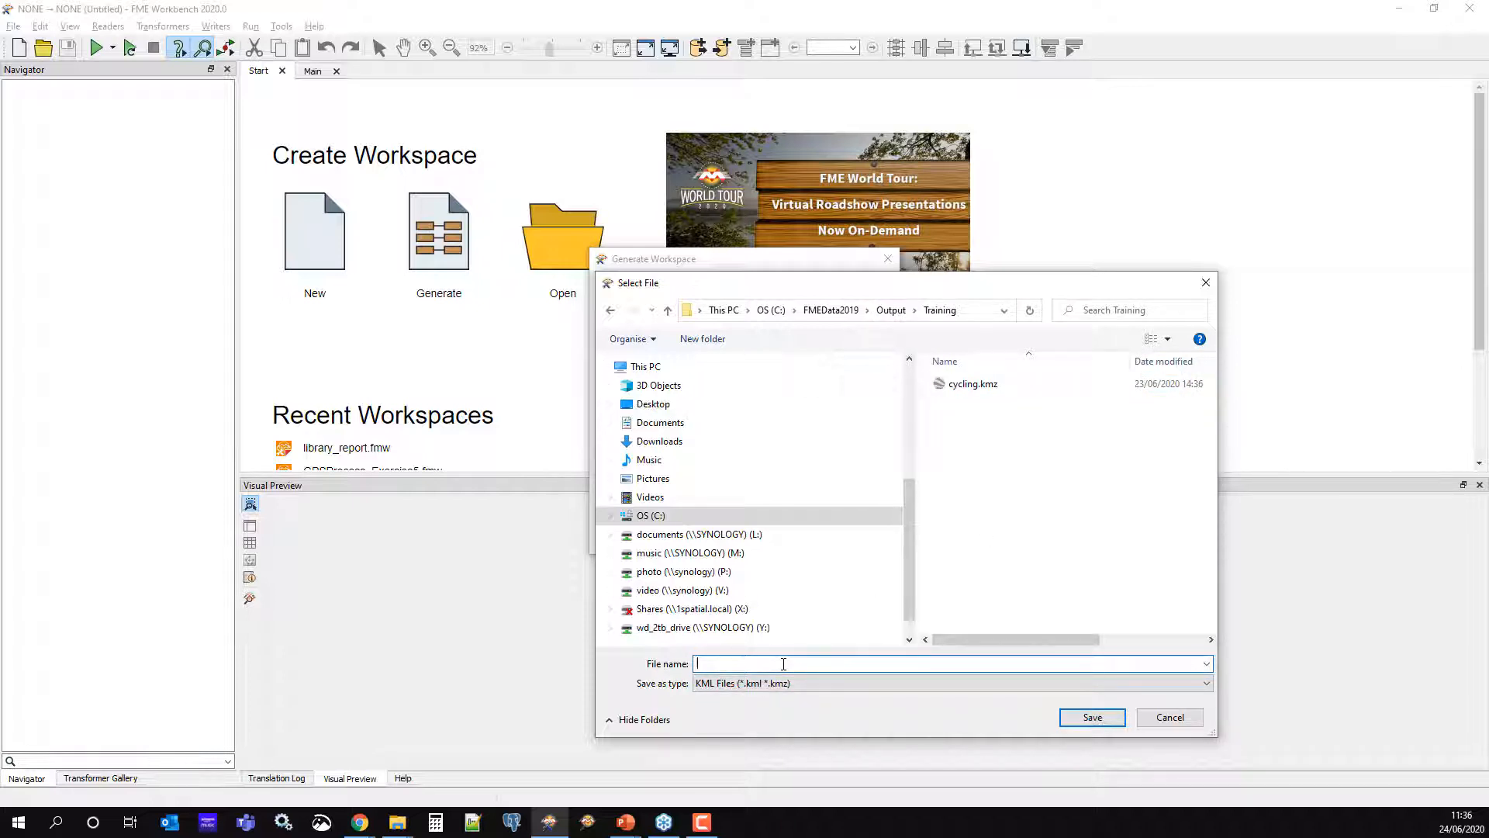
{"action": "type", "text": "road_in"}
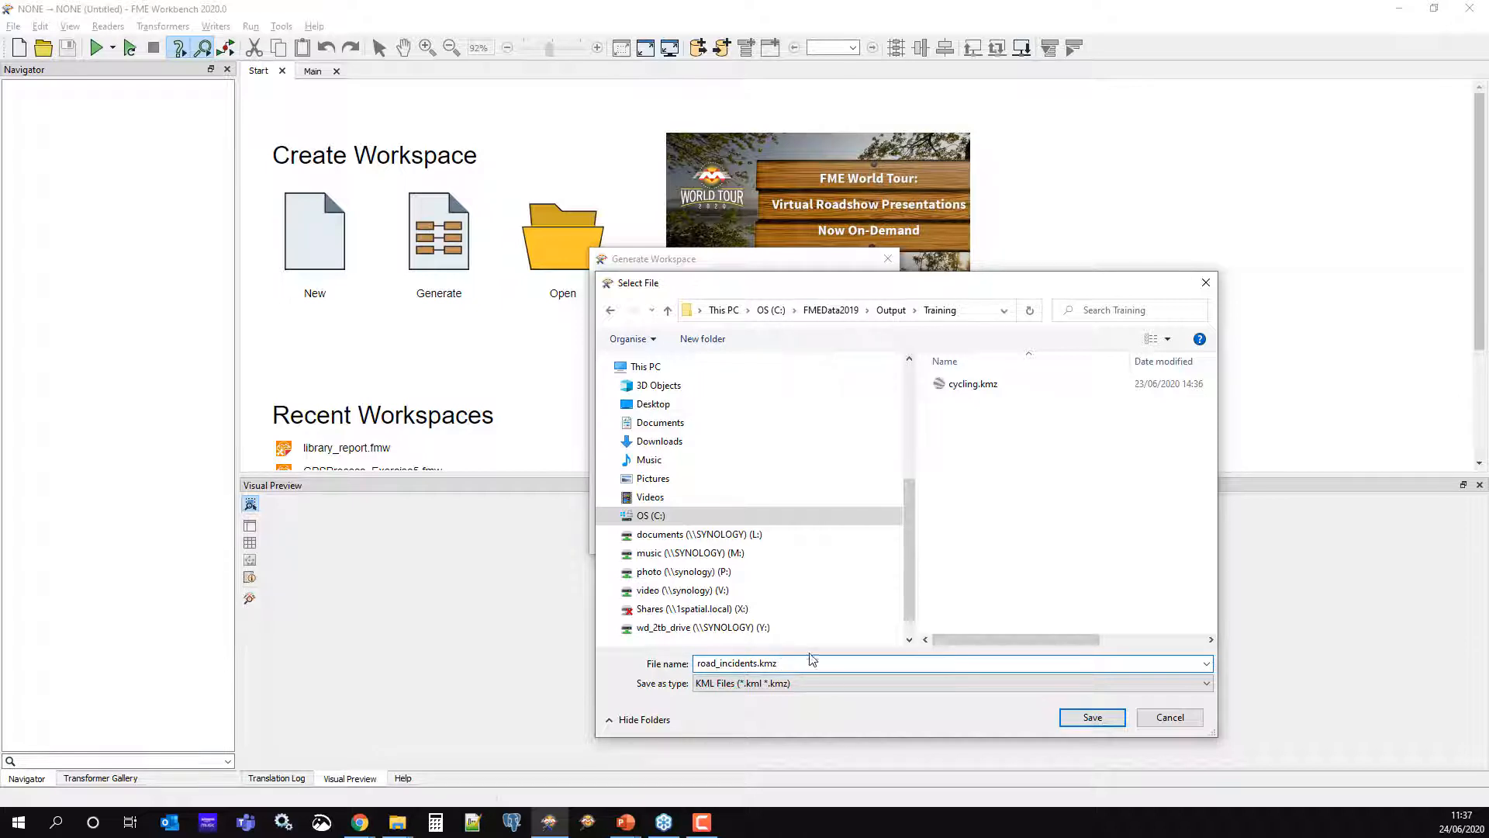
{"action": "type", "text": "cidents.kmz"}
{"action": "left_click", "coordinate": [1092, 716]}
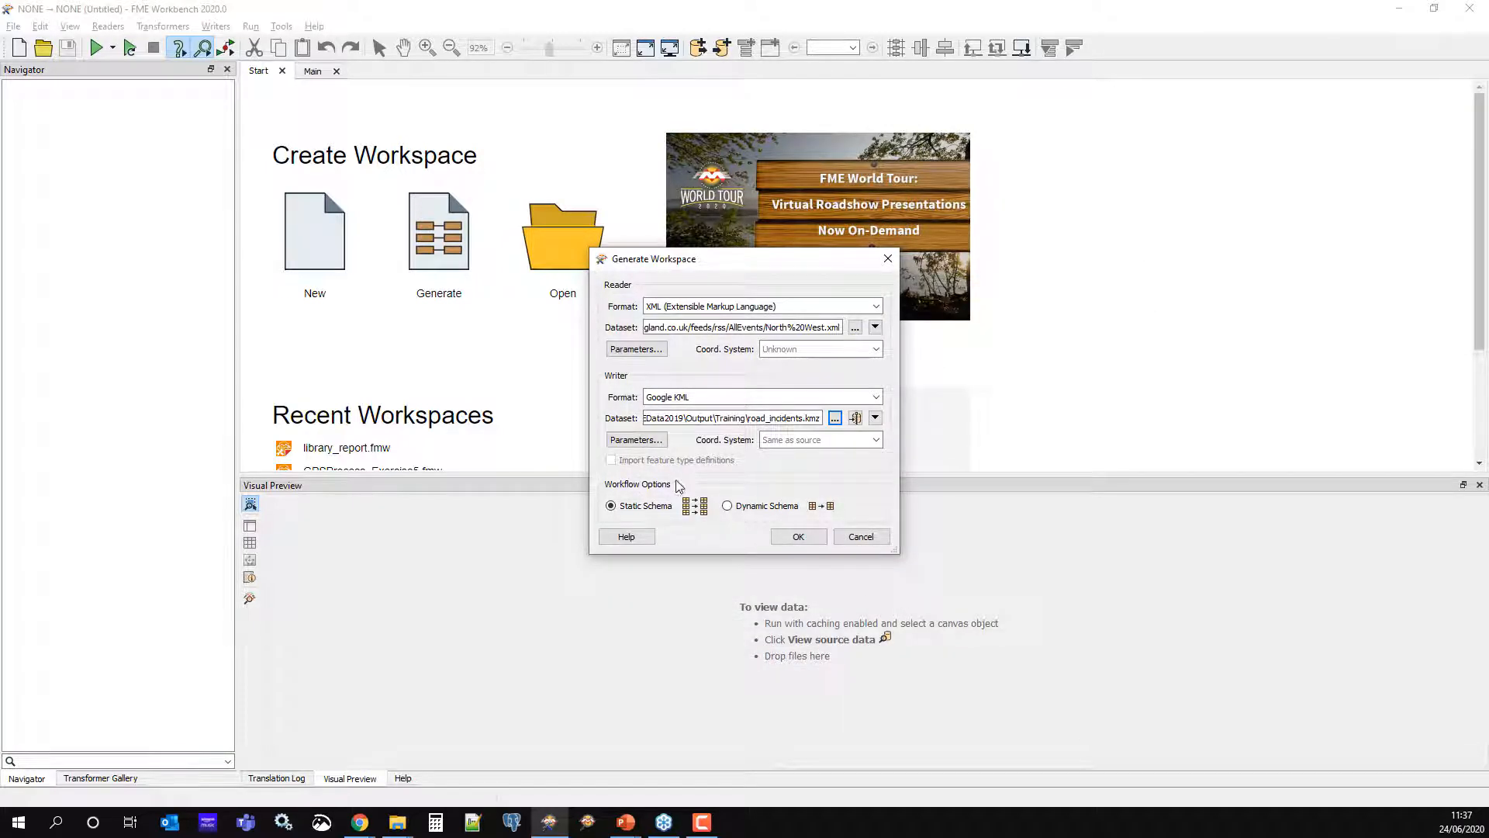
Fill in the author e-mail in the Google KML parameters and generate the workspace
{"action": "left_click", "coordinate": [634, 440]}
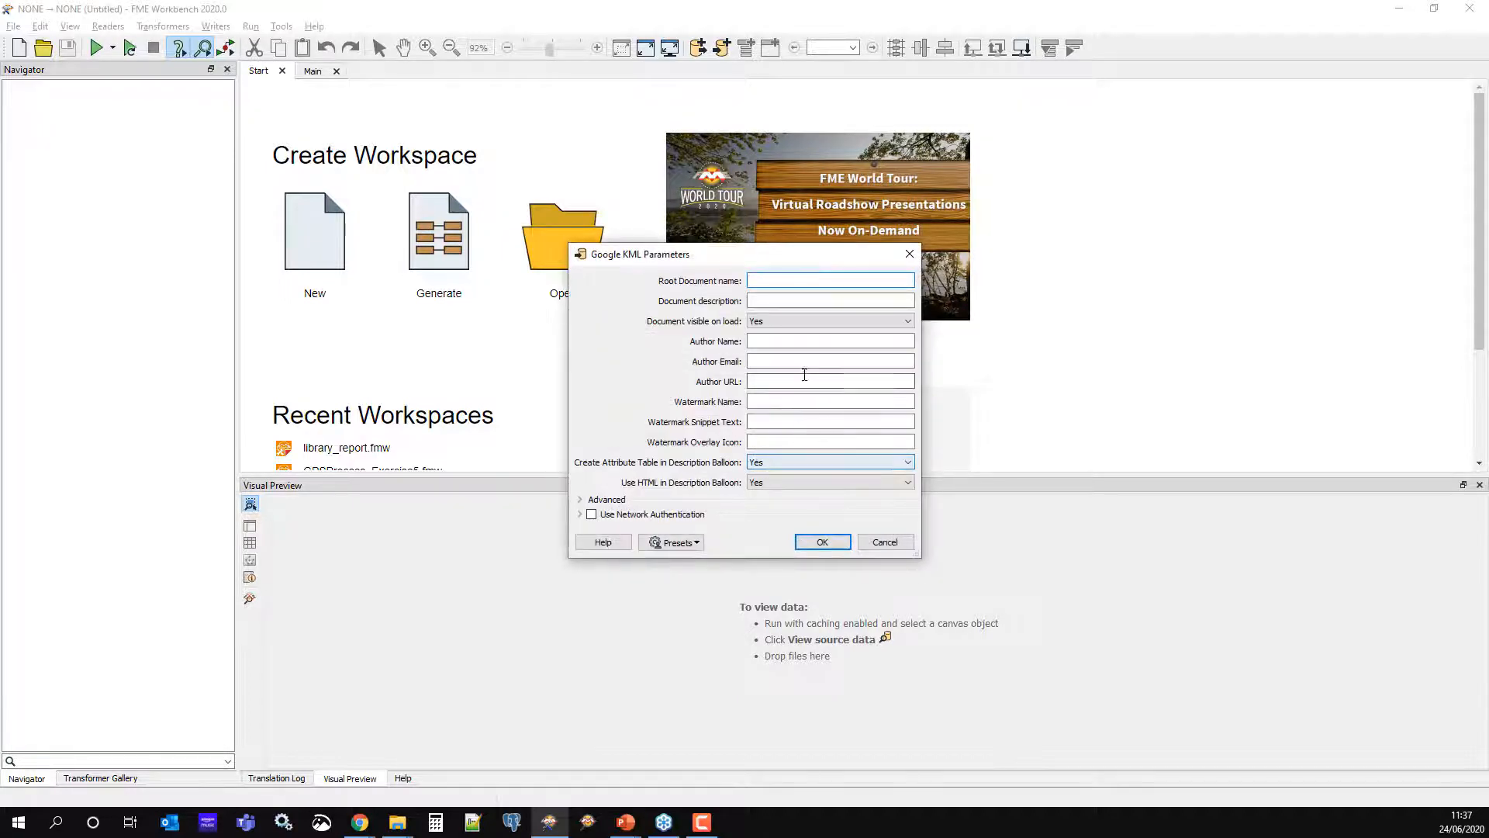
{"action": "left_click", "coordinate": [777, 361]}
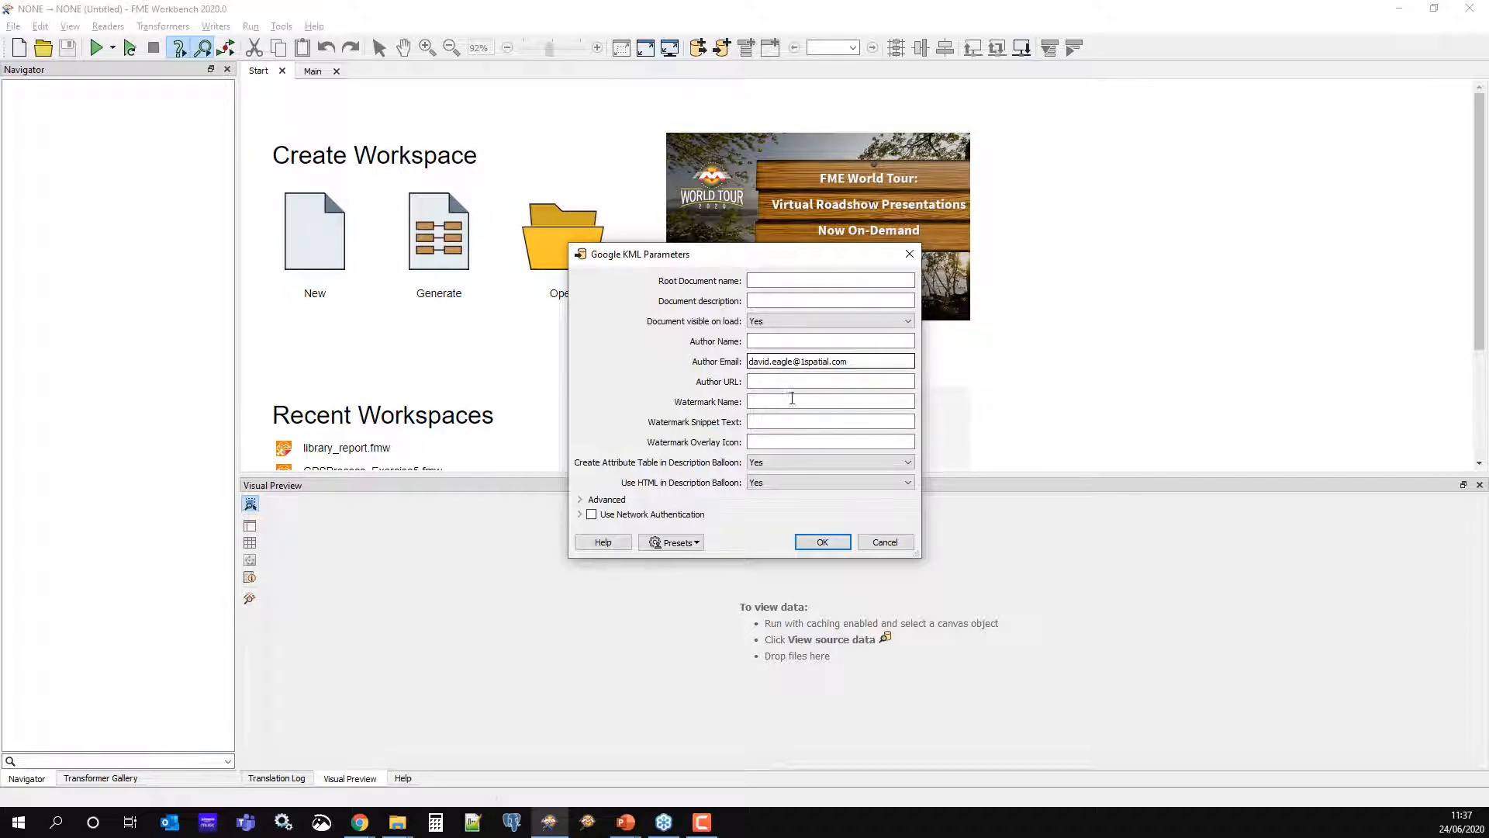
{"action": "left_click", "coordinate": [821, 541]}
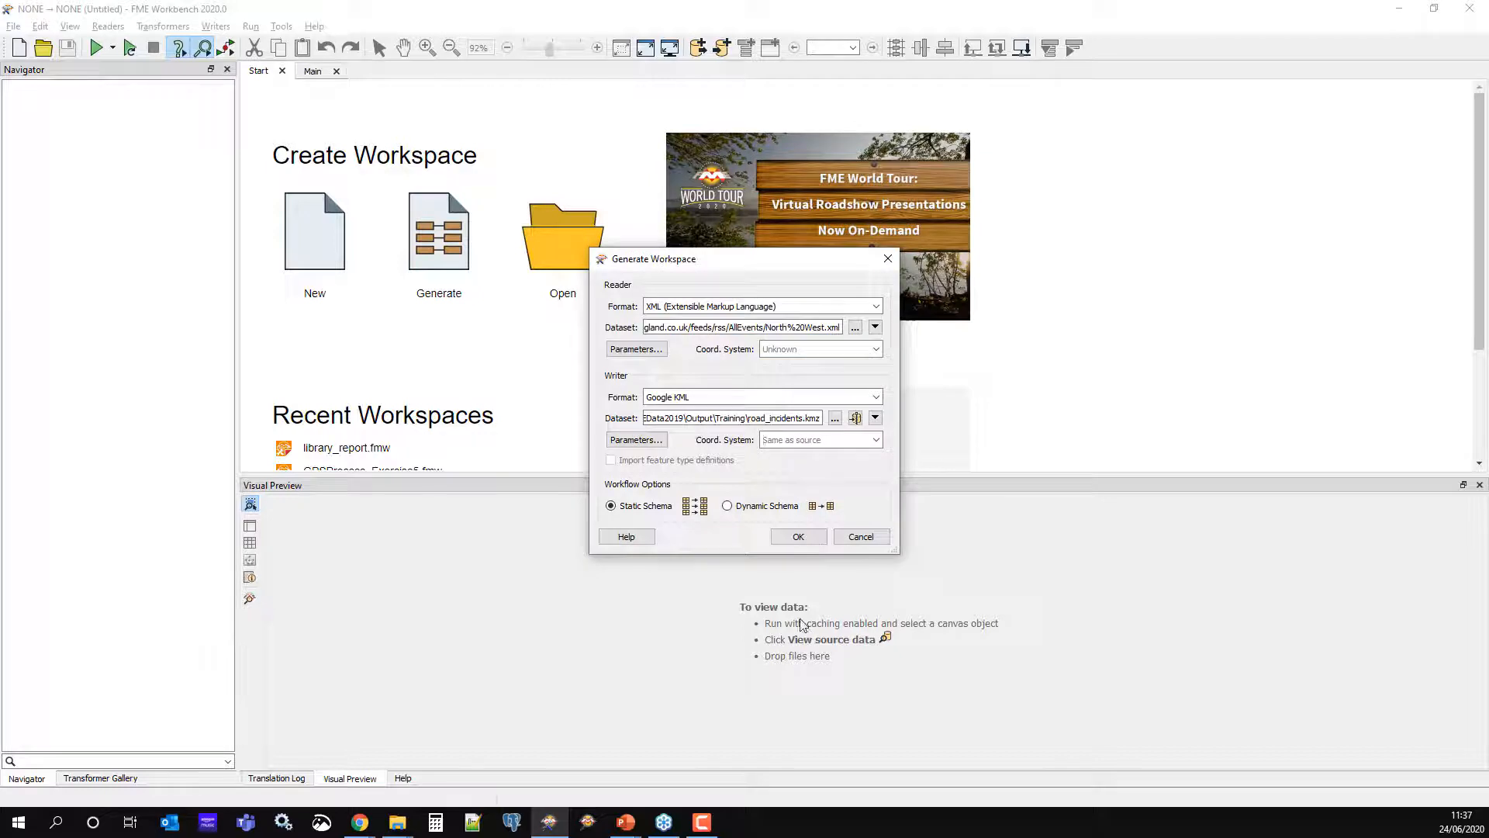
{"action": "left_click", "coordinate": [795, 540]}
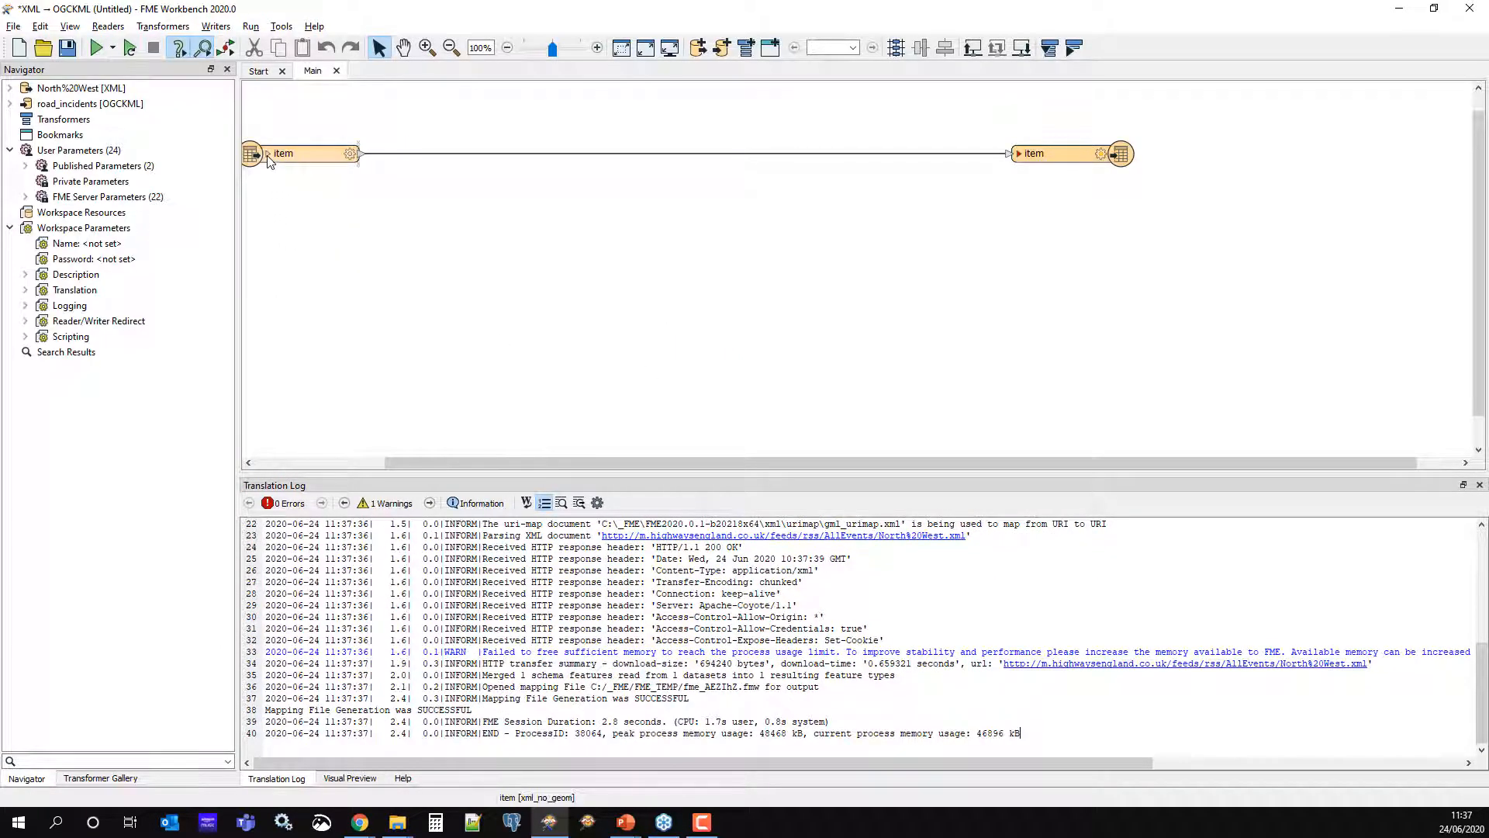
Expand the reader and writer item feature types, place them side by side, and enlarge the canvas
{"action": "left_click", "coordinate": [267, 154]}
{"action": "left_click_drag", "start_coordinate": [375, 154], "coordinate": [482, 137]}
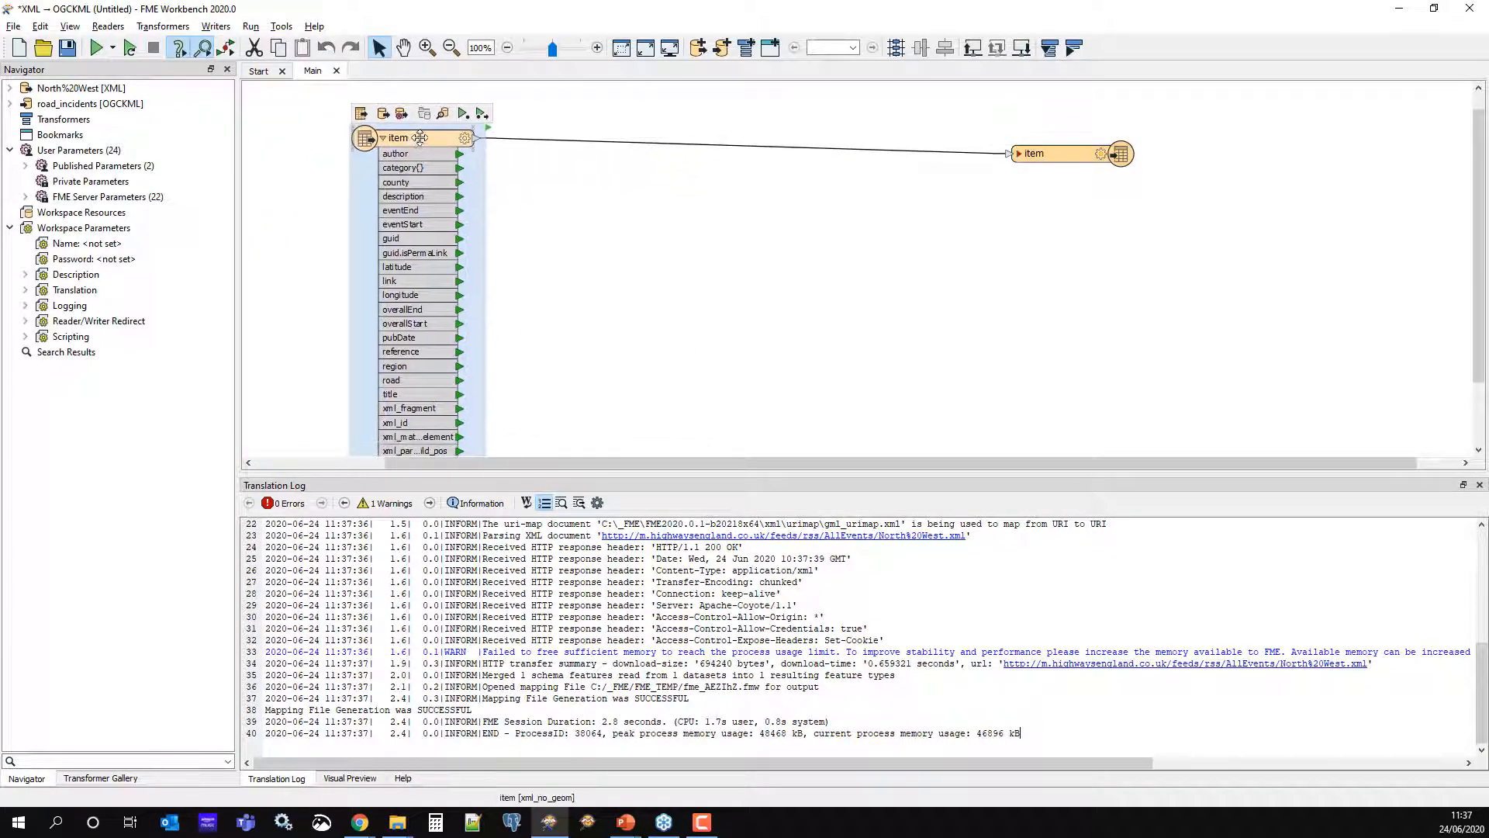
{"action": "left_click_drag", "start_coordinate": [1046, 157], "coordinate": [869, 140]}
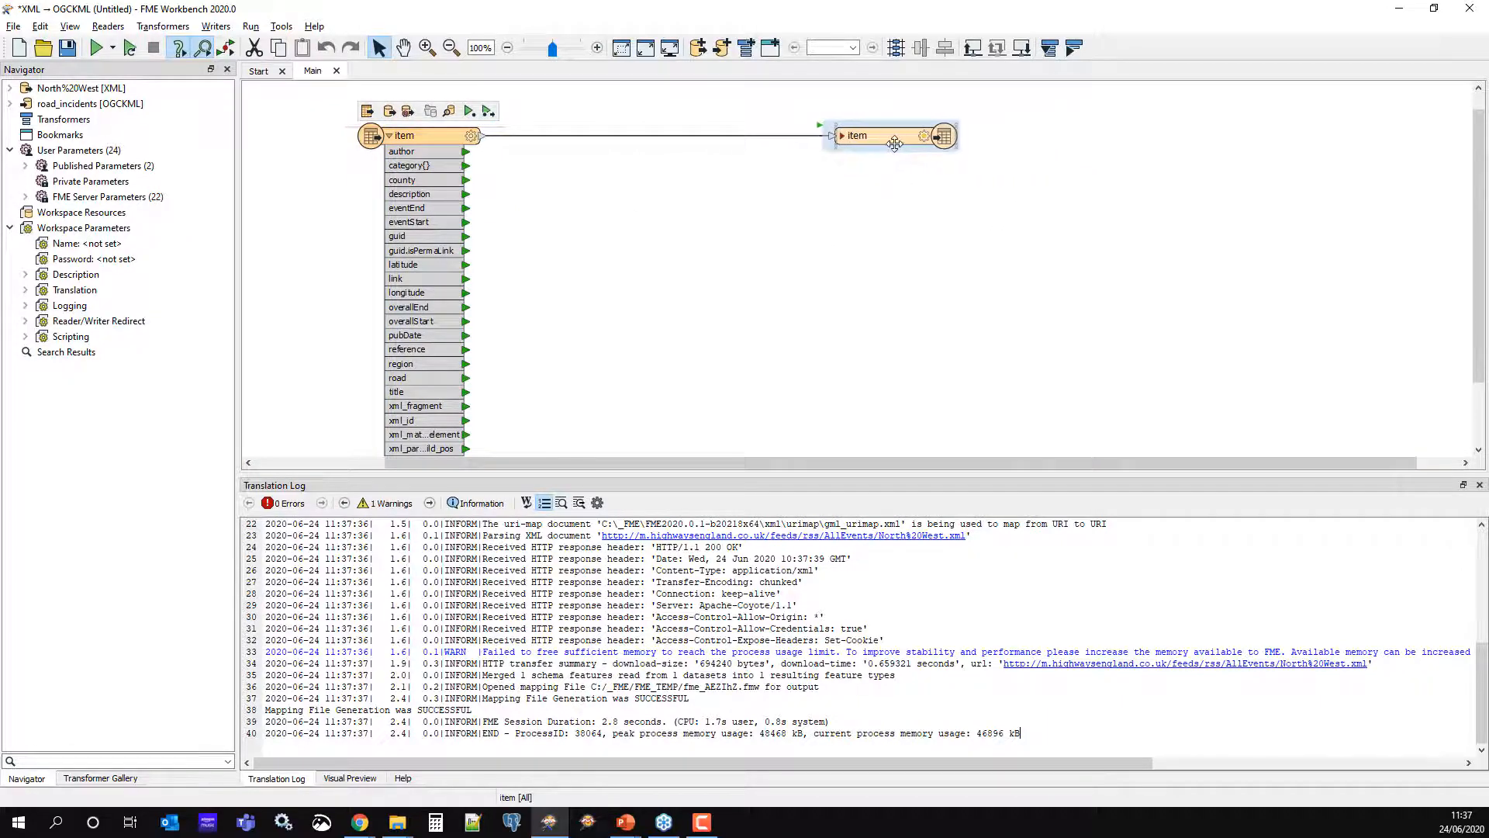
{"action": "left_click", "coordinate": [843, 140]}
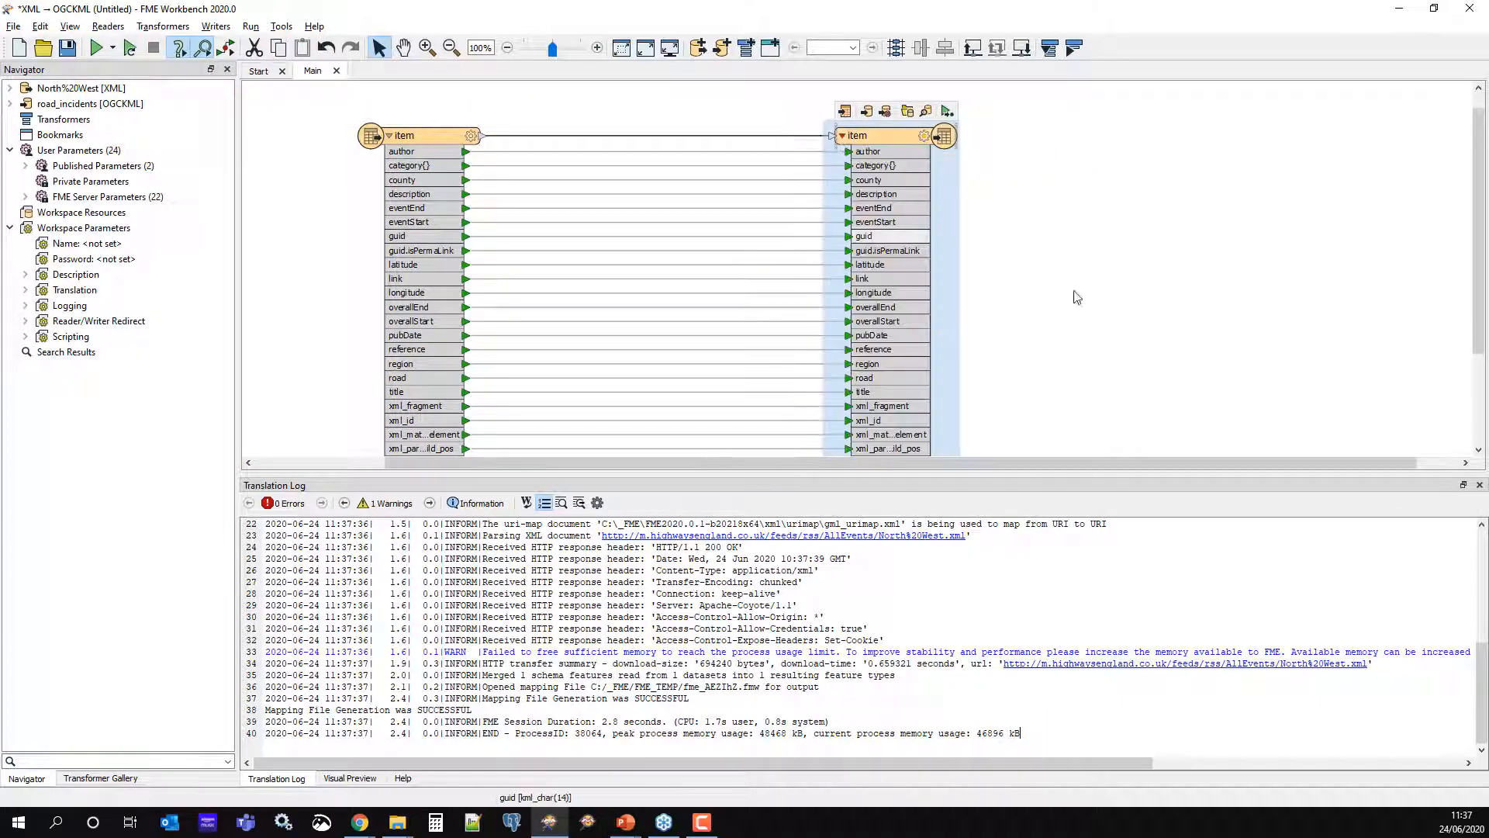
{"action": "scroll", "coordinate": [1085, 333], "scroll_direction": "down", "scroll_amount": 1}
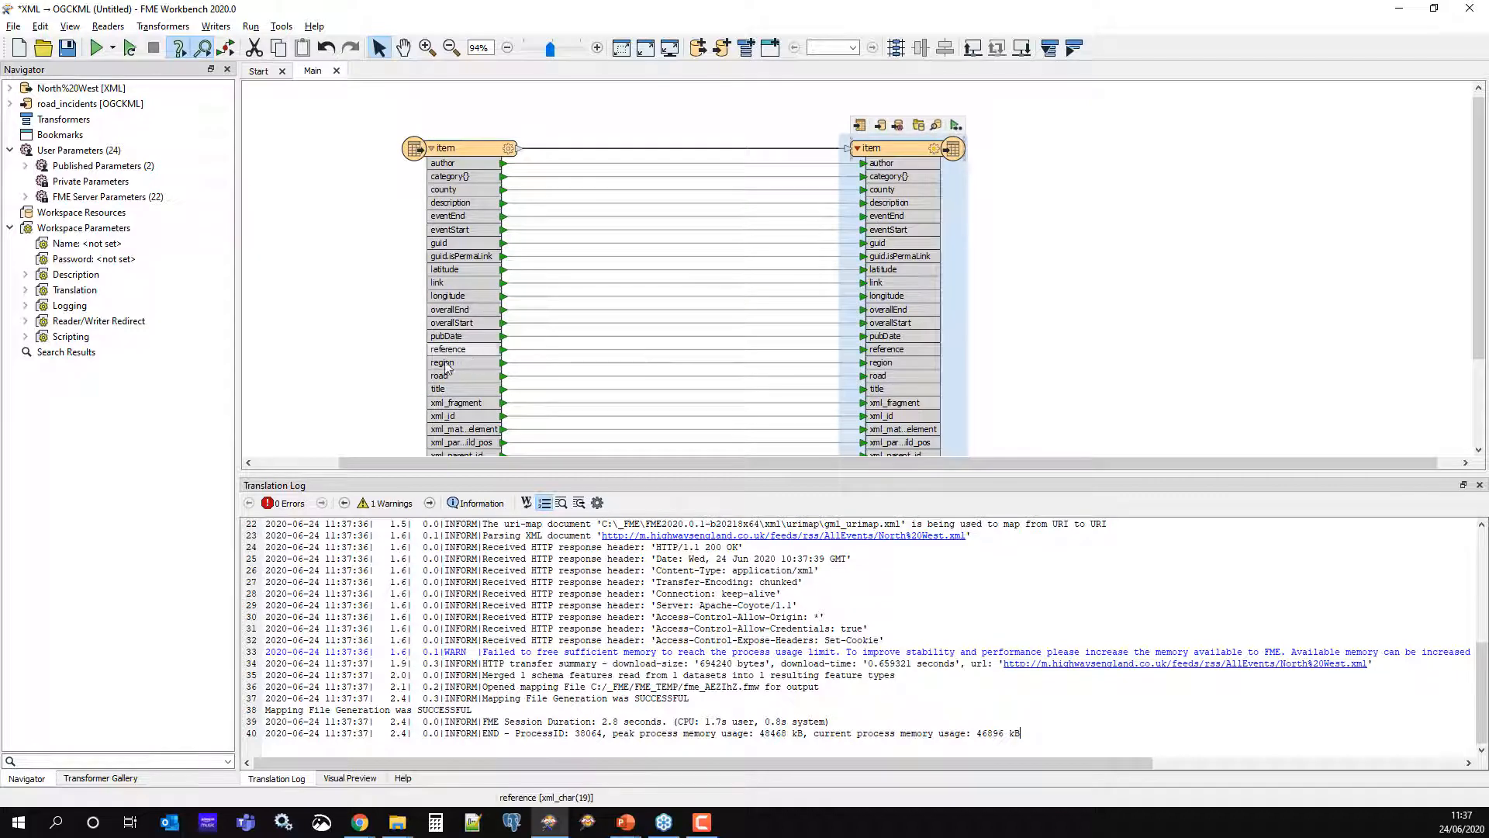
{"action": "left_click_drag", "start_coordinate": [459, 472], "coordinate": [459, 599]}
{"action": "scroll", "coordinate": [373, 411], "scroll_direction": "up", "scroll_amount": 3}
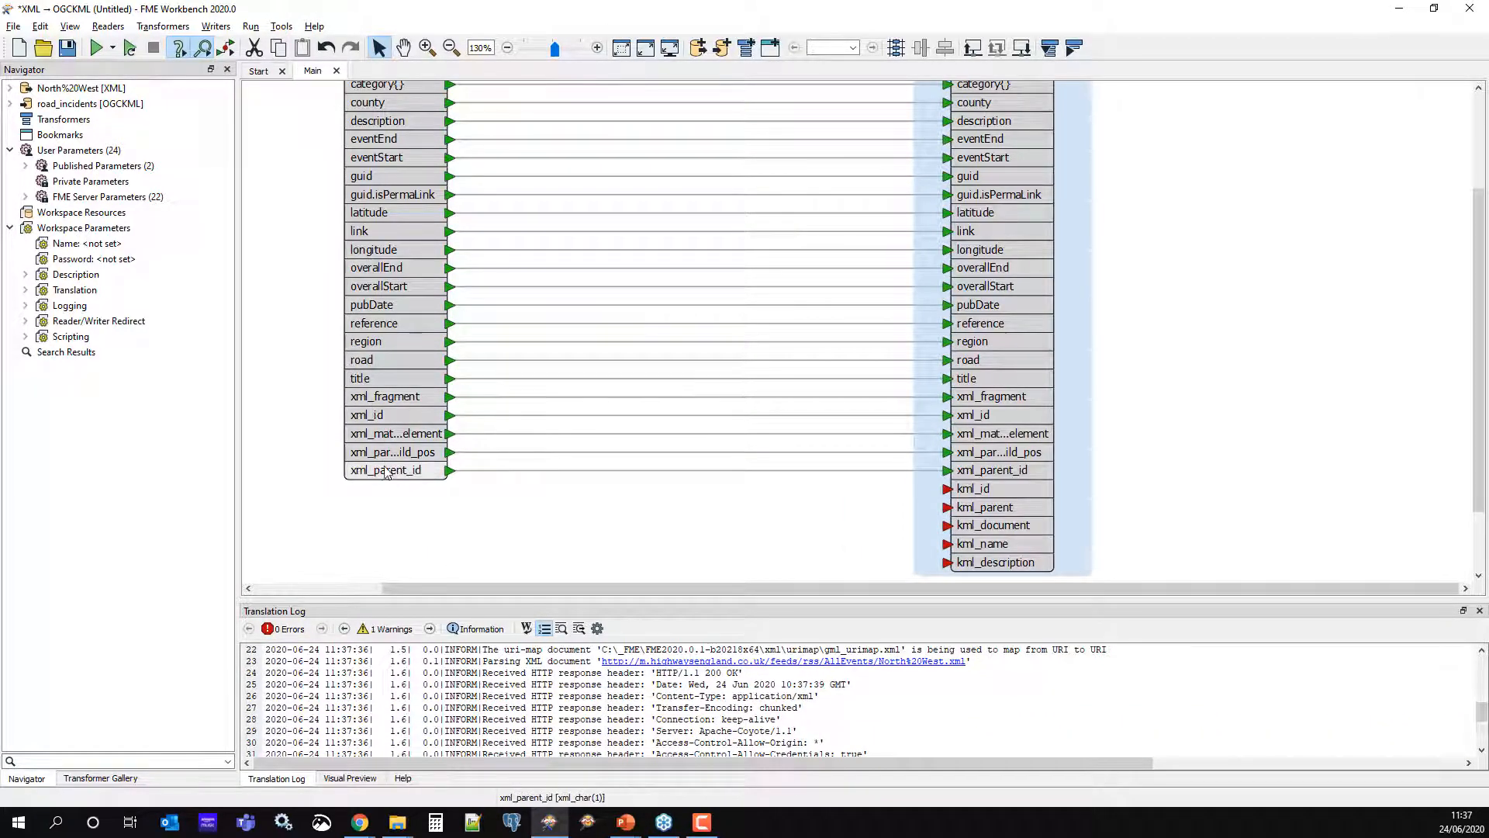
{"action": "scroll", "coordinate": [393, 466], "scroll_direction": "up", "scroll_amount": 3}
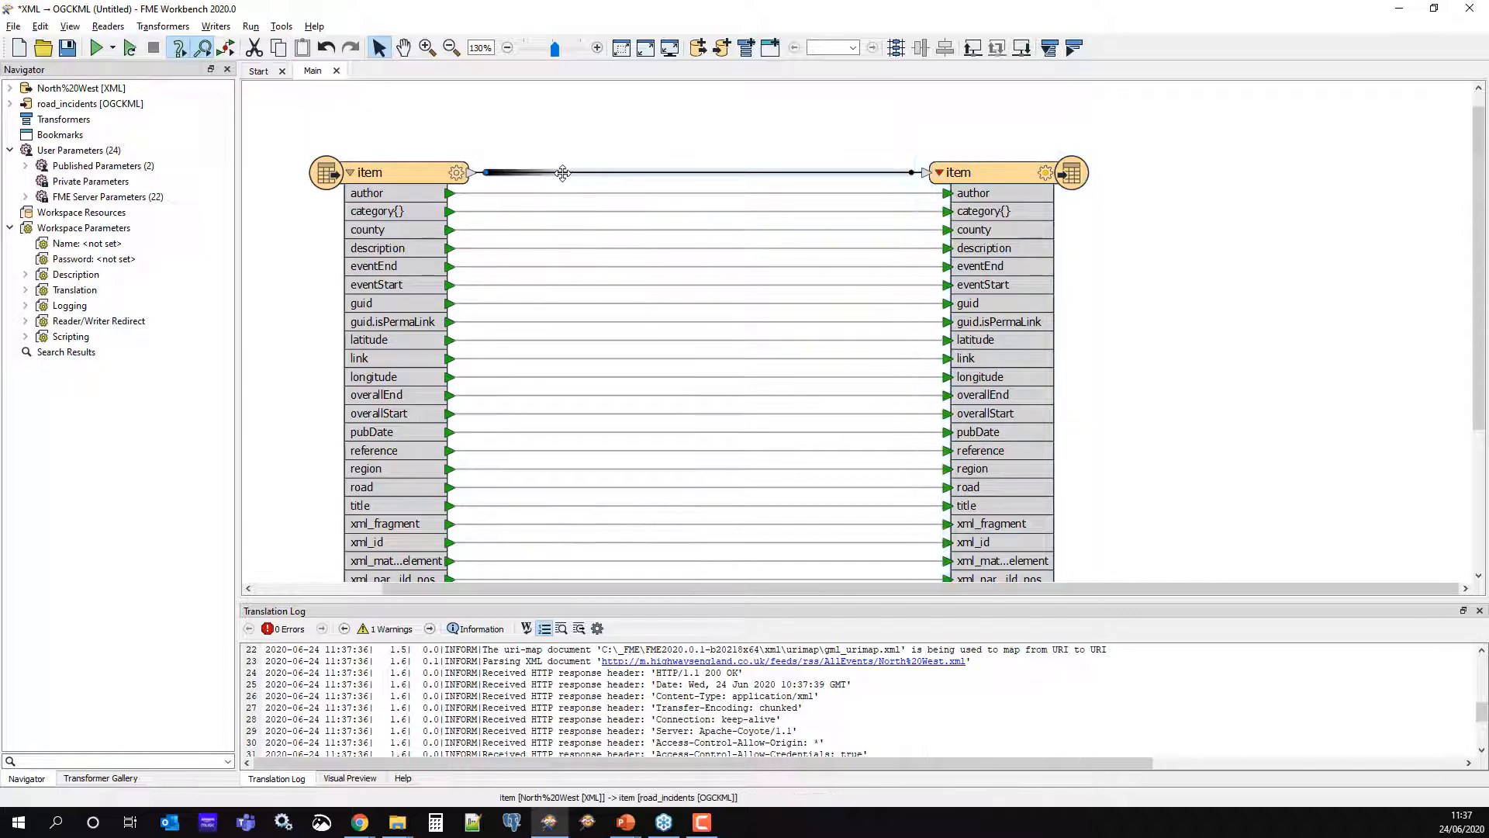
Insert an AttributeManager on the item connection and open its parameters
{"action": "type", "text": "attributemana"}
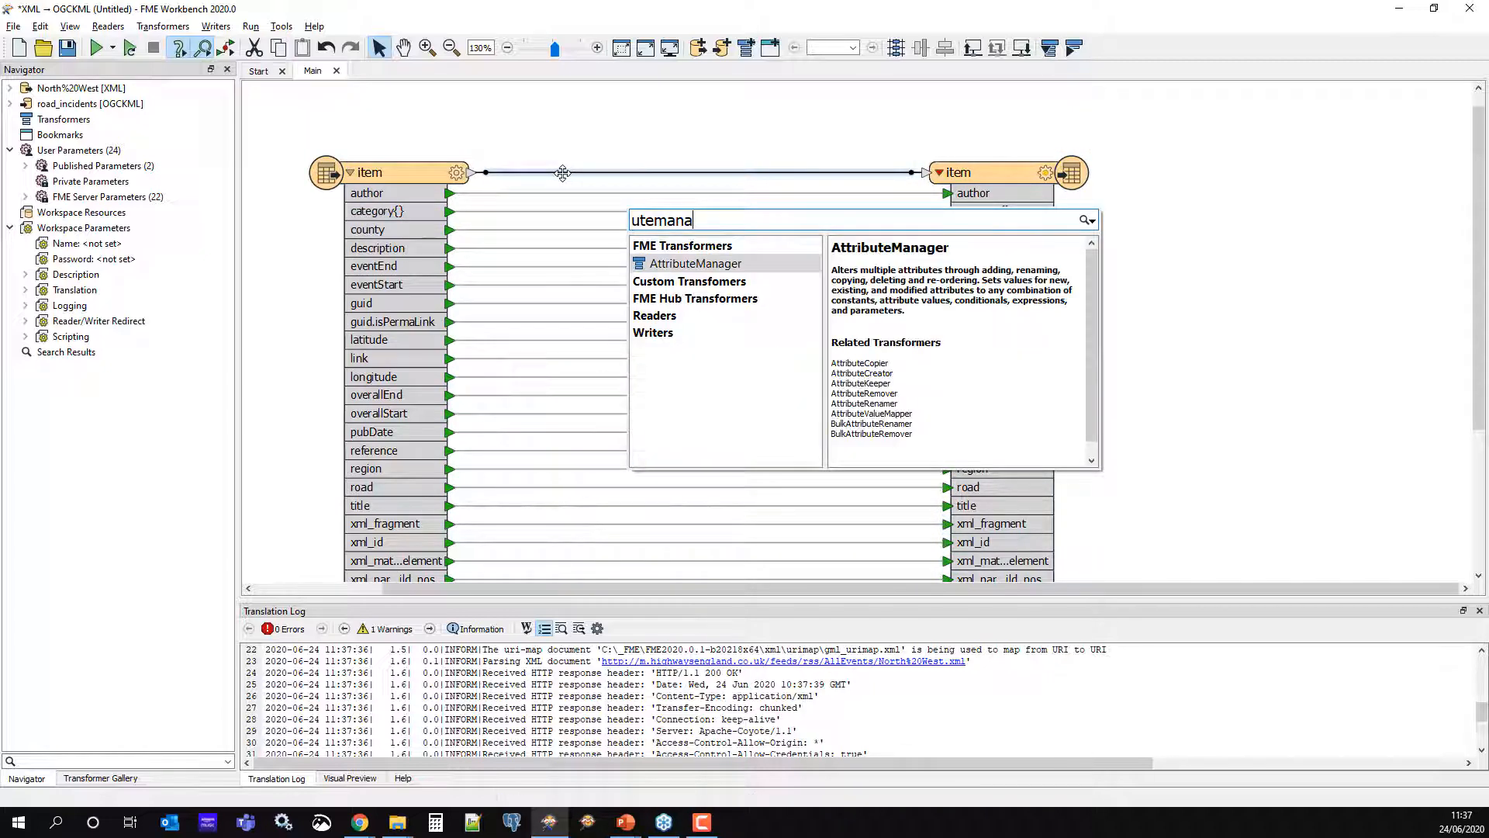
{"action": "key", "text": "Return"}
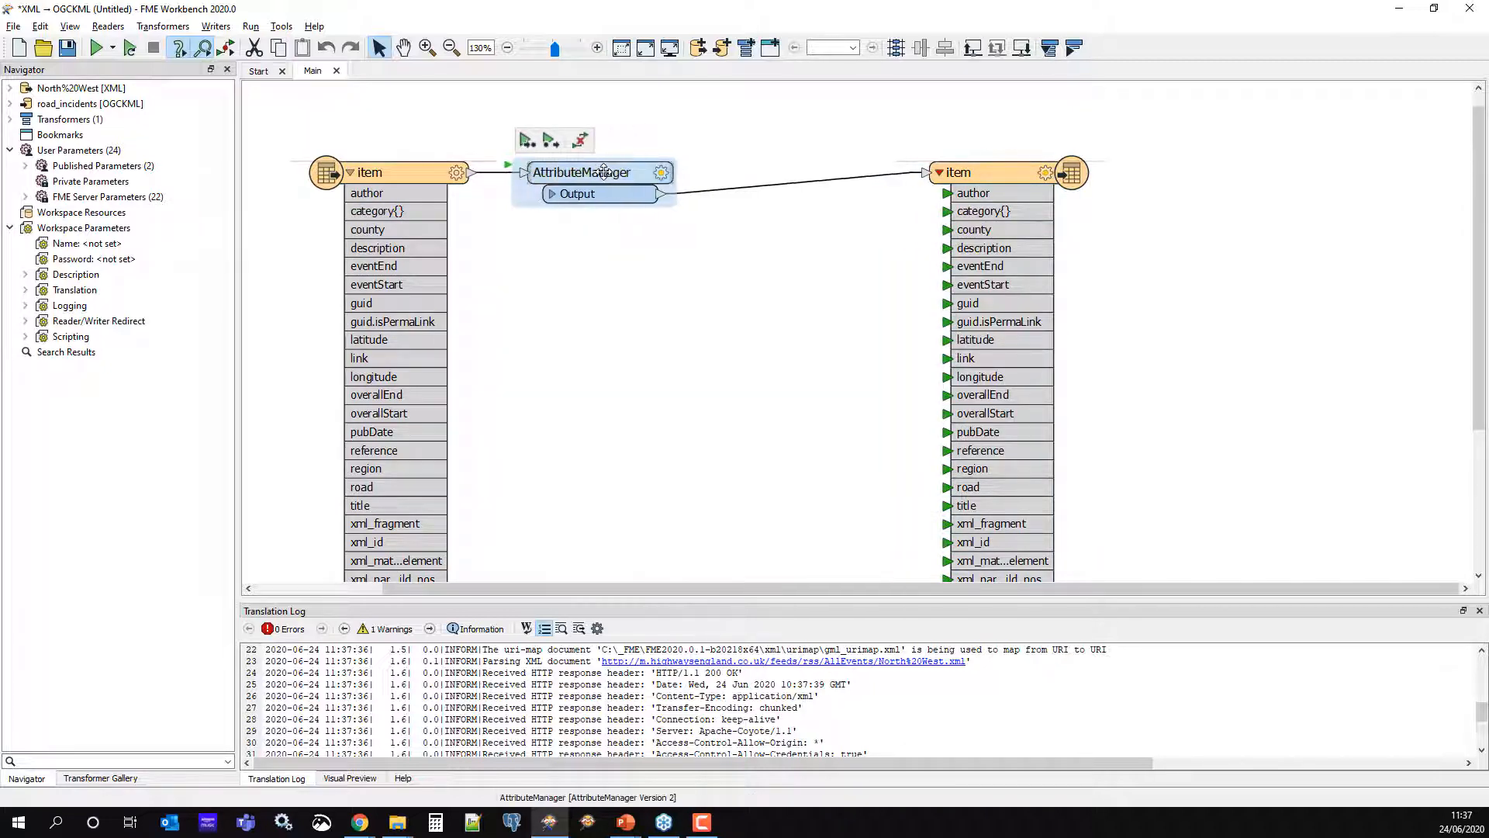
{"action": "left_click", "coordinate": [662, 174]}
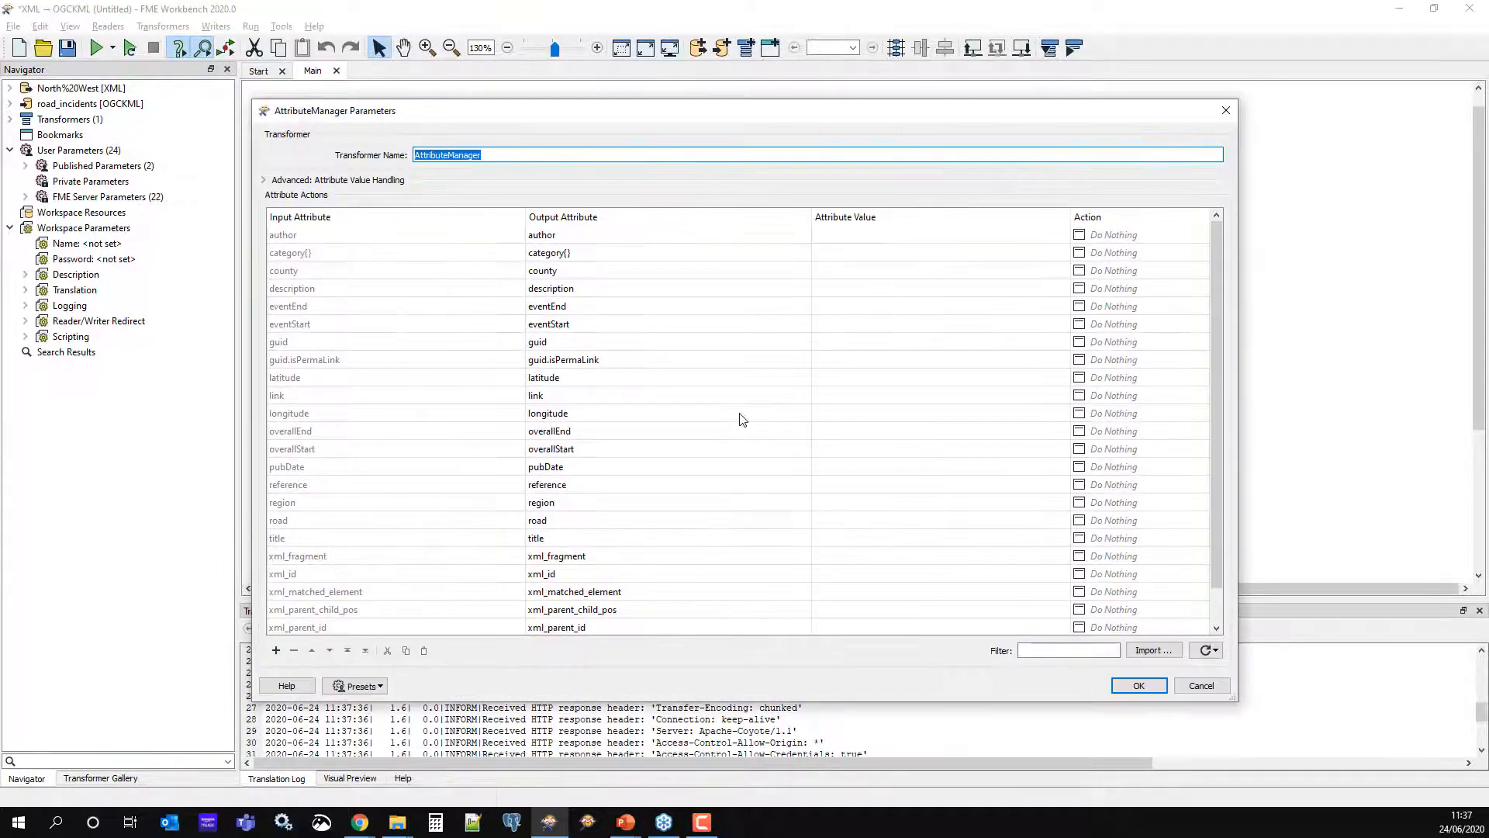
{"action": "scroll", "coordinate": [673, 518], "scroll_direction": "down", "scroll_amount": 1}
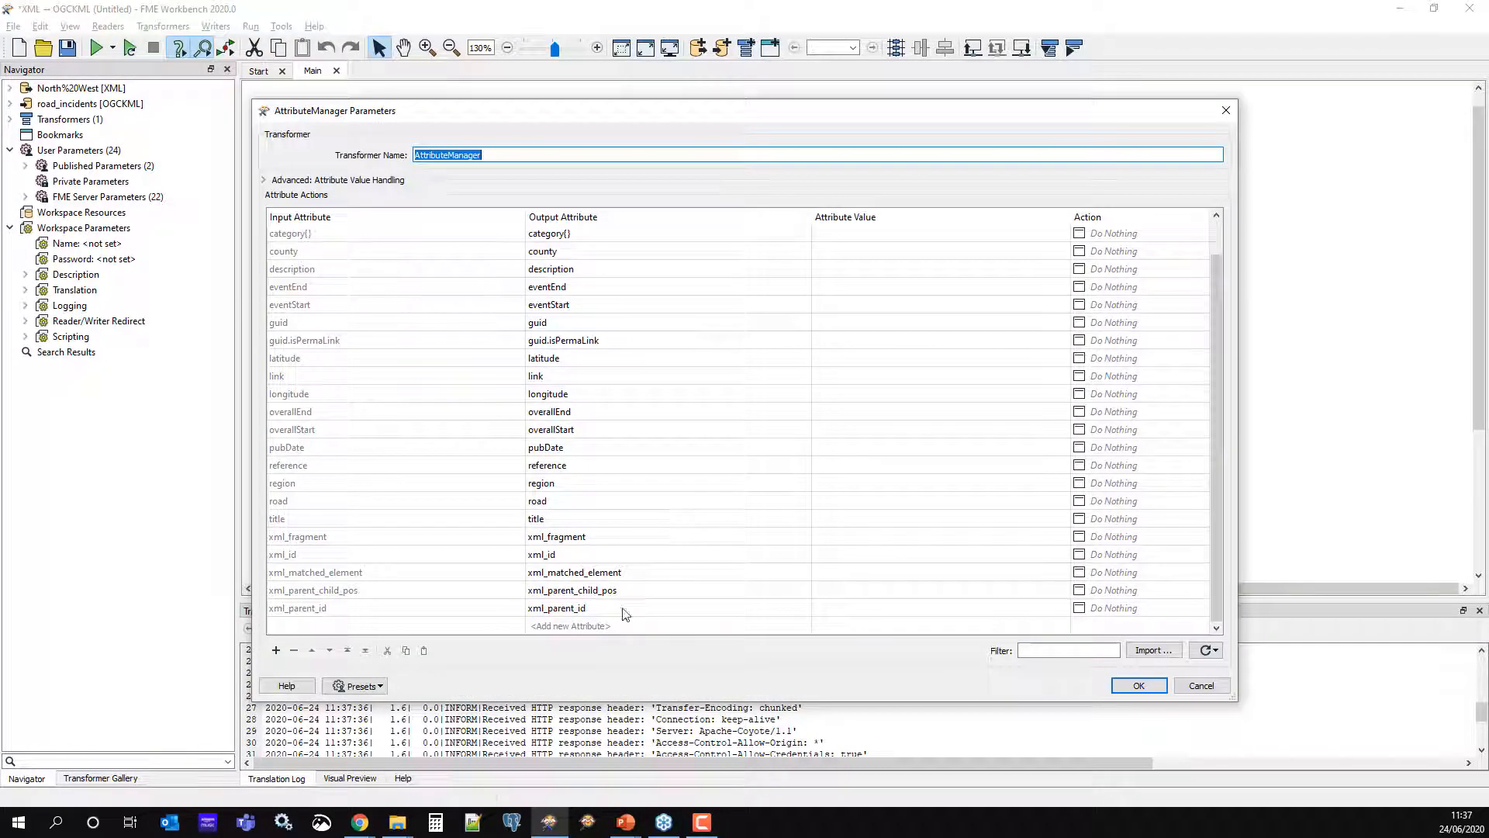
Set the five xml_ attributes and guid.isPermaLink to Remove
{"action": "left_click", "coordinate": [505, 540]}
{"action": "left_click", "coordinate": [525, 613], "text": "shift"}
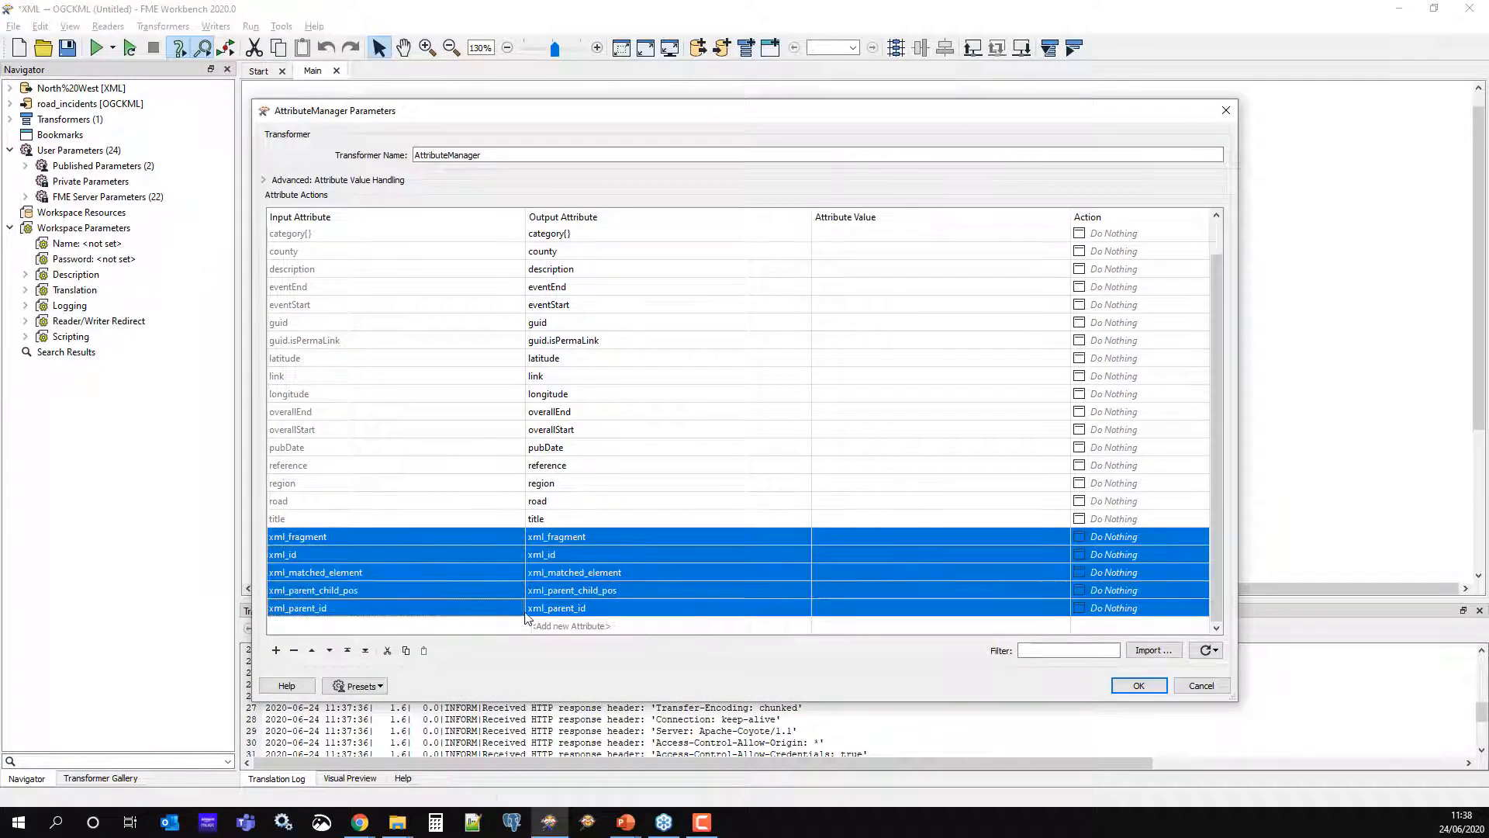
{"action": "left_click", "coordinate": [1138, 542]}
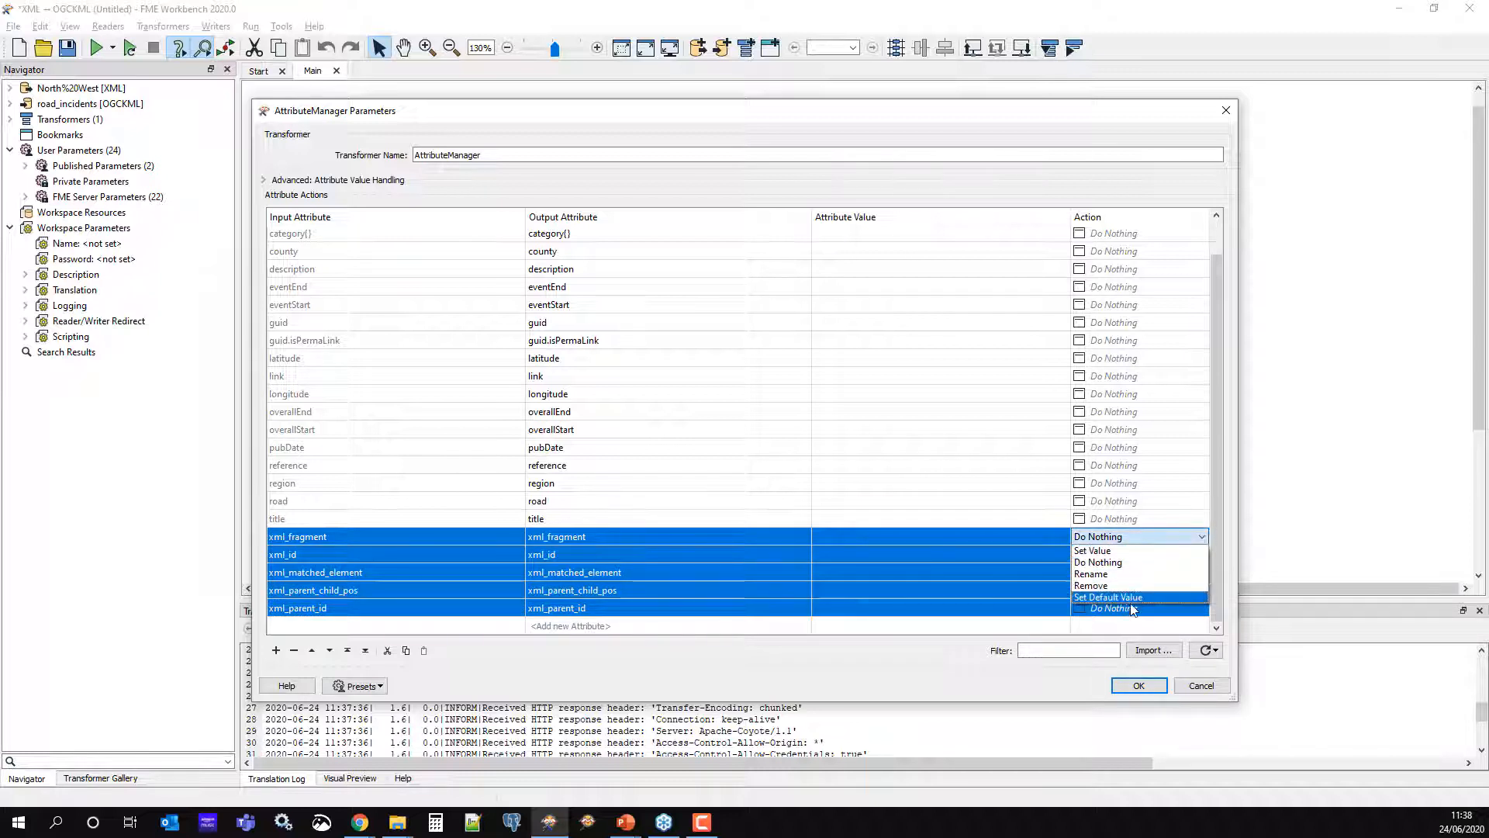
{"action": "left_click", "coordinate": [1099, 586]}
{"action": "left_click", "coordinate": [1111, 630]}
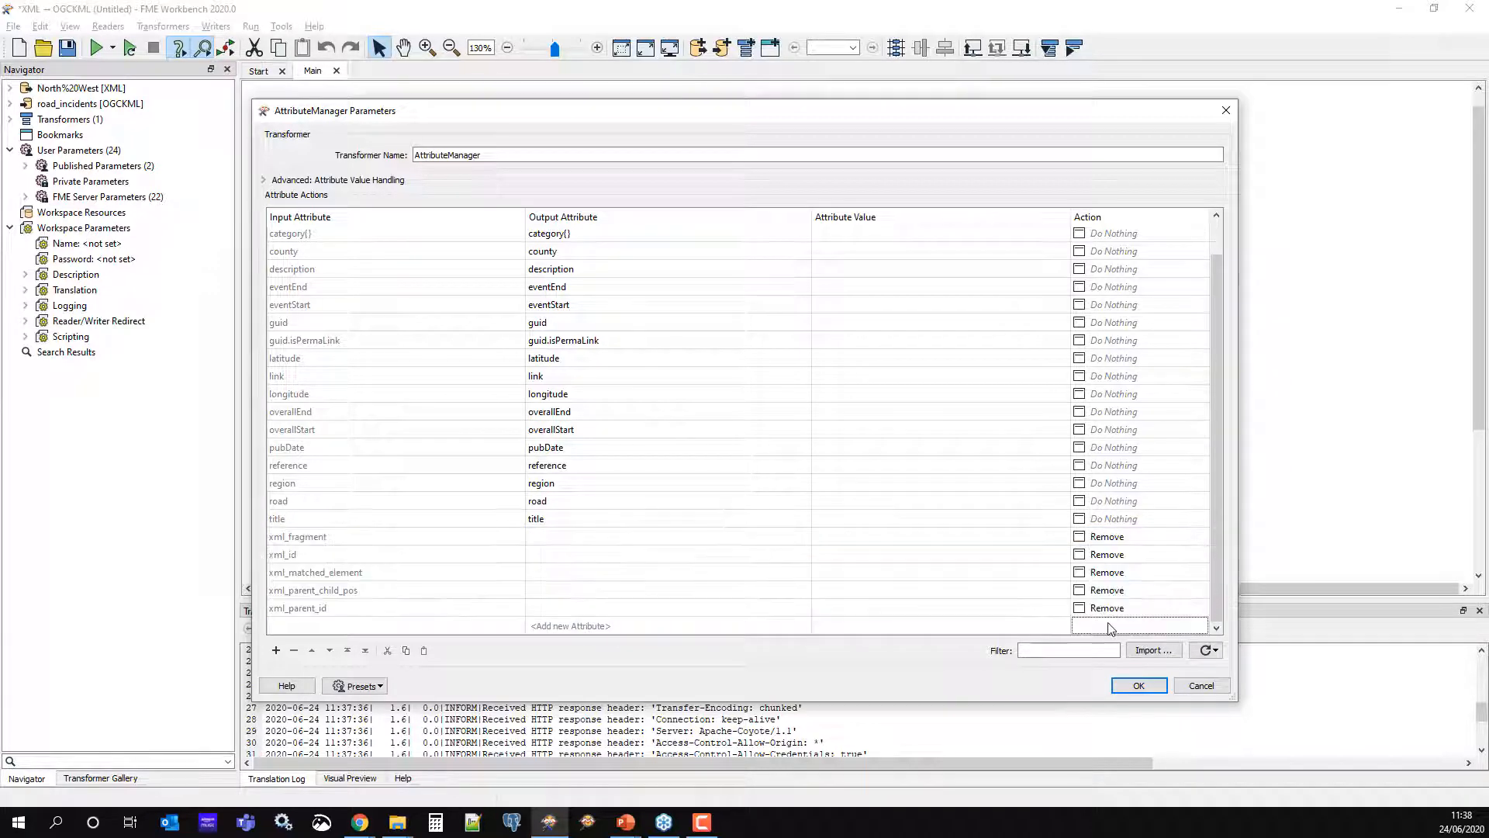
{"action": "left_click", "coordinate": [586, 342]}
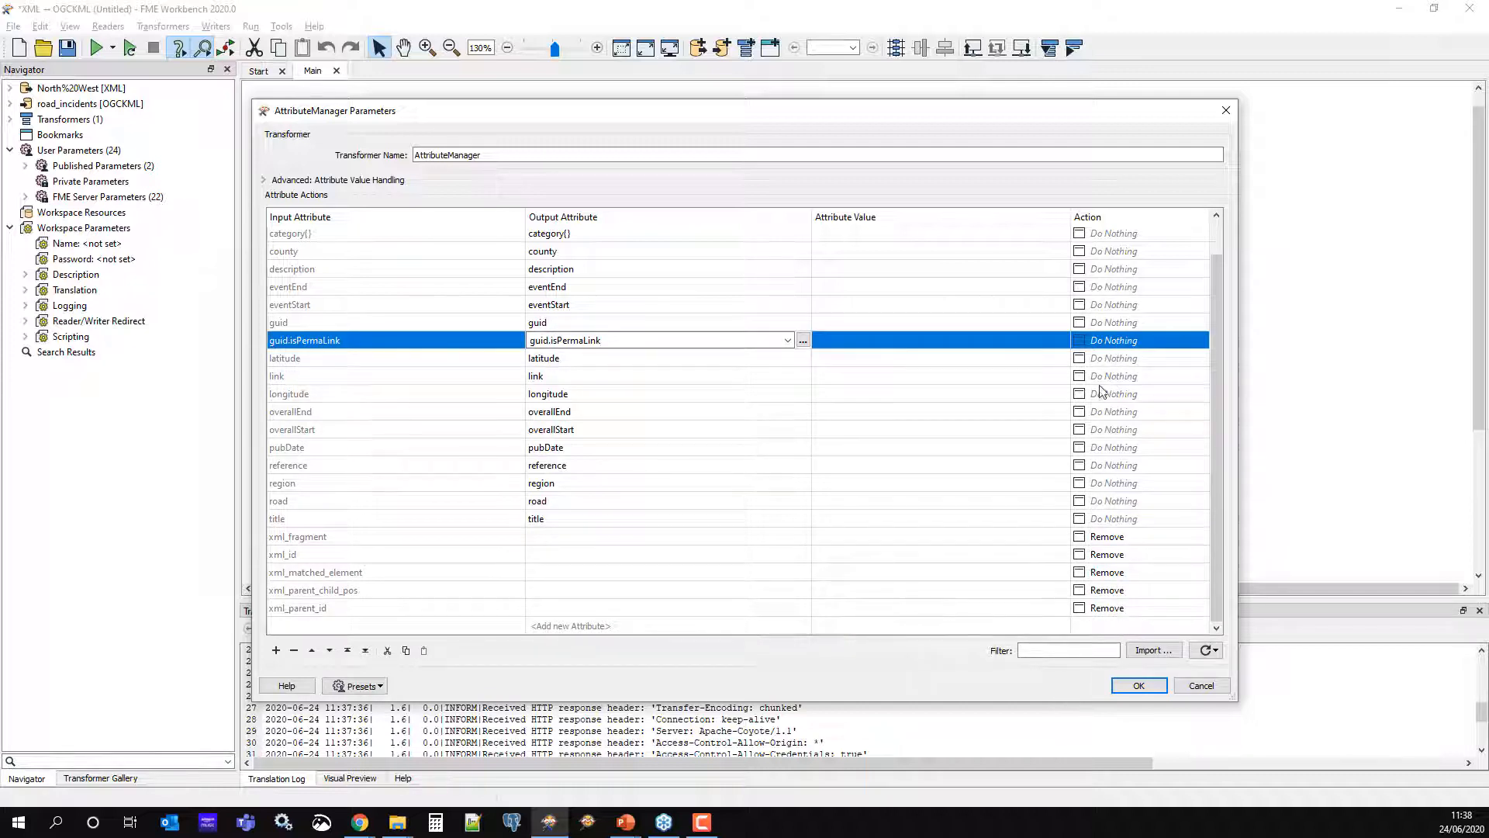
{"action": "left_click", "coordinate": [1120, 346]}
{"action": "left_click", "coordinate": [1120, 342]}
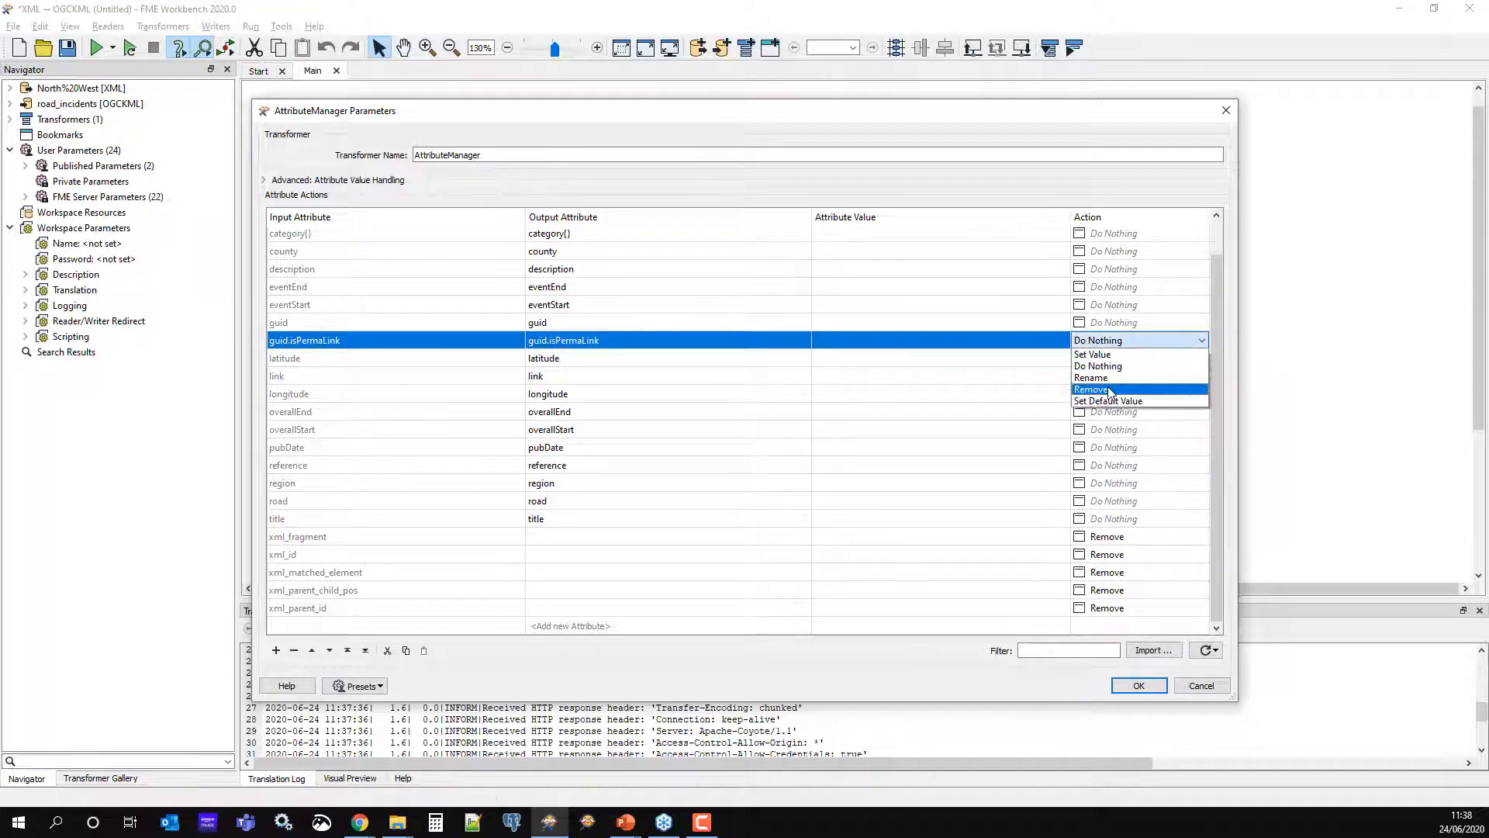
{"action": "left_click", "coordinate": [1111, 392]}
{"action": "left_click", "coordinate": [998, 628]}
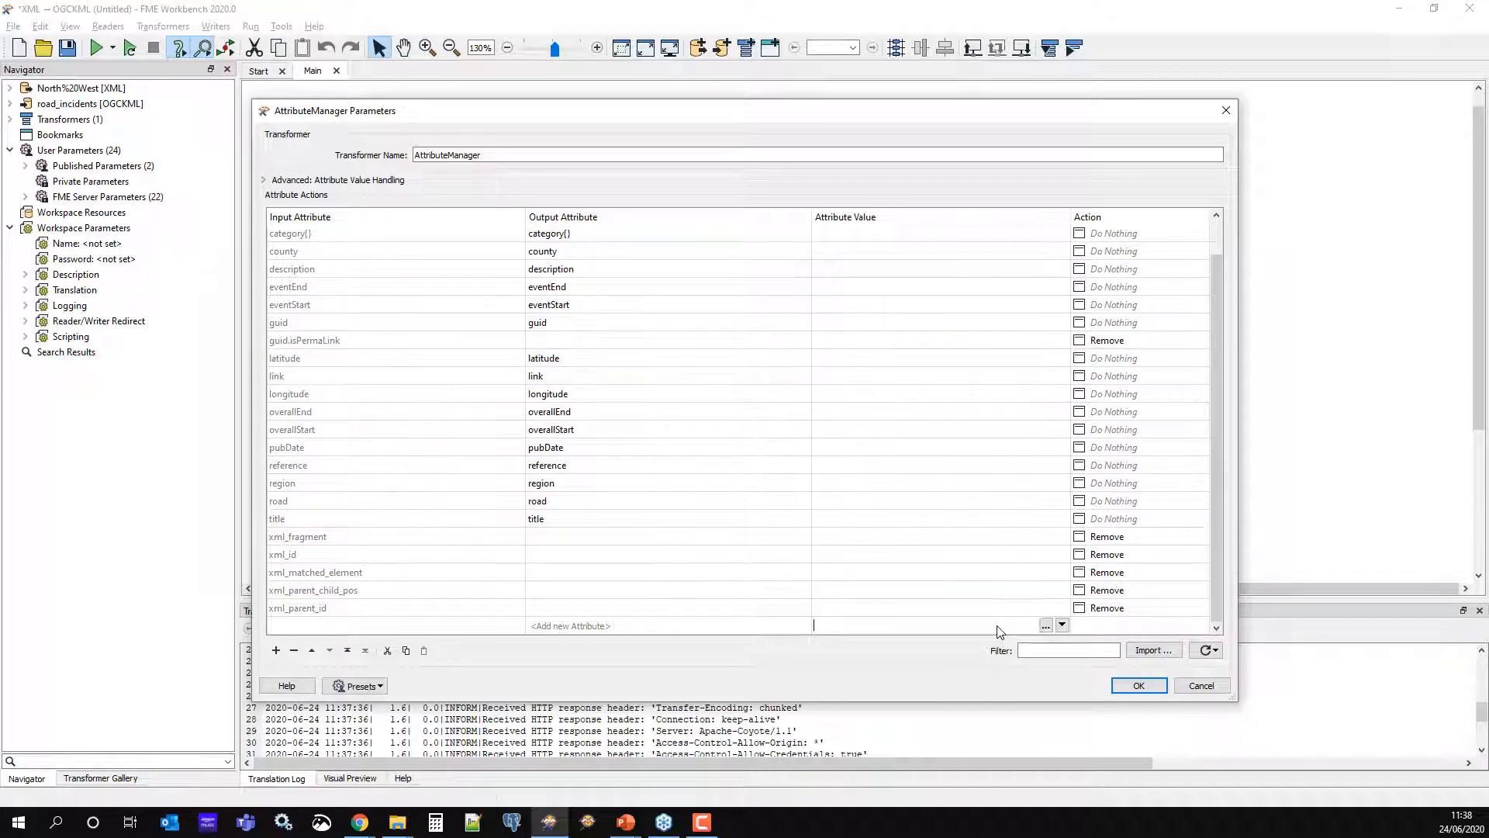
Move the longitude attribute up to sit directly below latitude
{"action": "left_click", "coordinate": [570, 363]}
{"action": "left_click", "coordinate": [563, 397]}
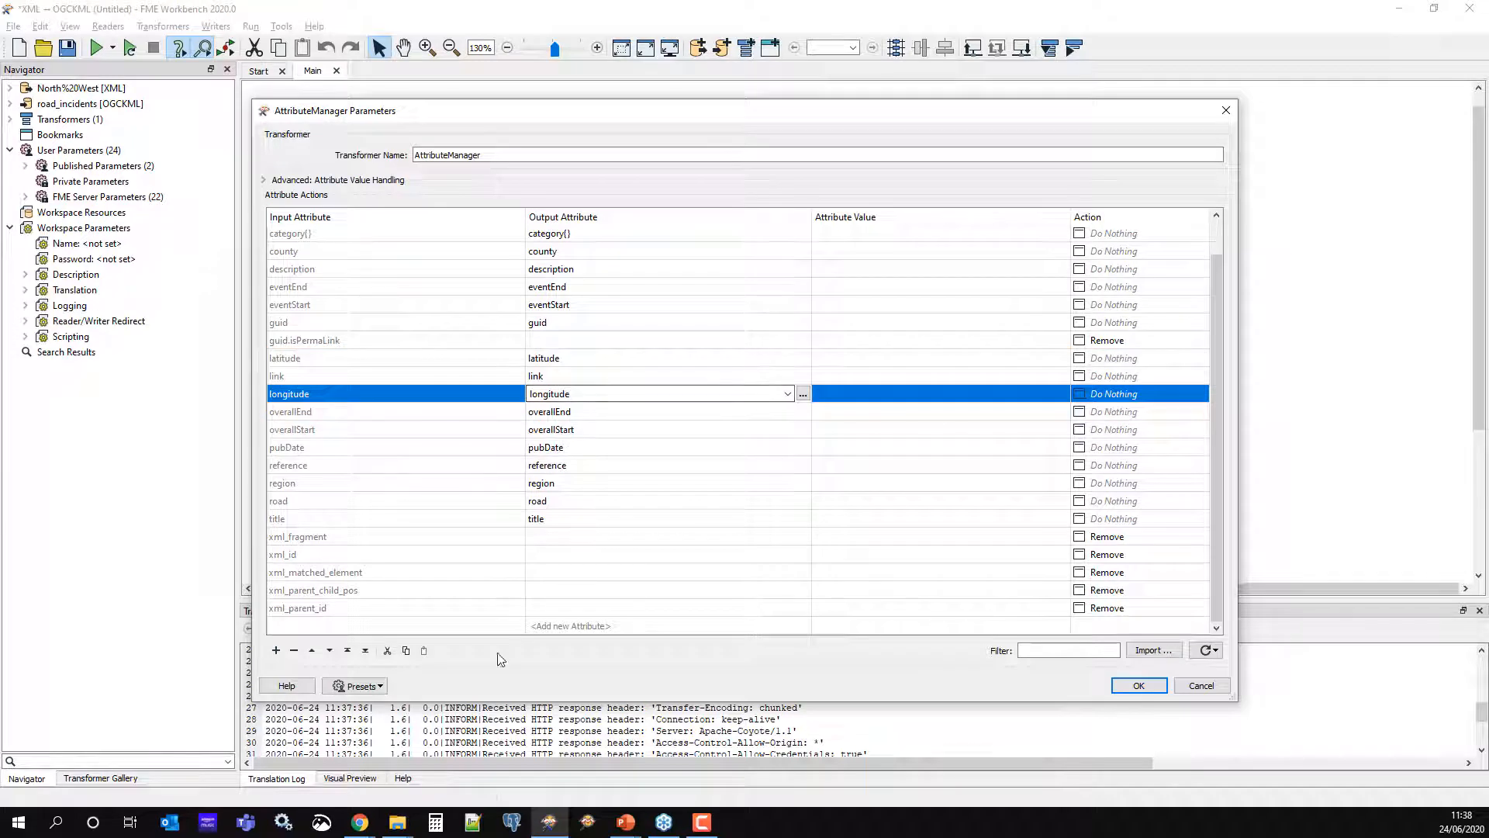
{"action": "left_click", "coordinate": [311, 651]}
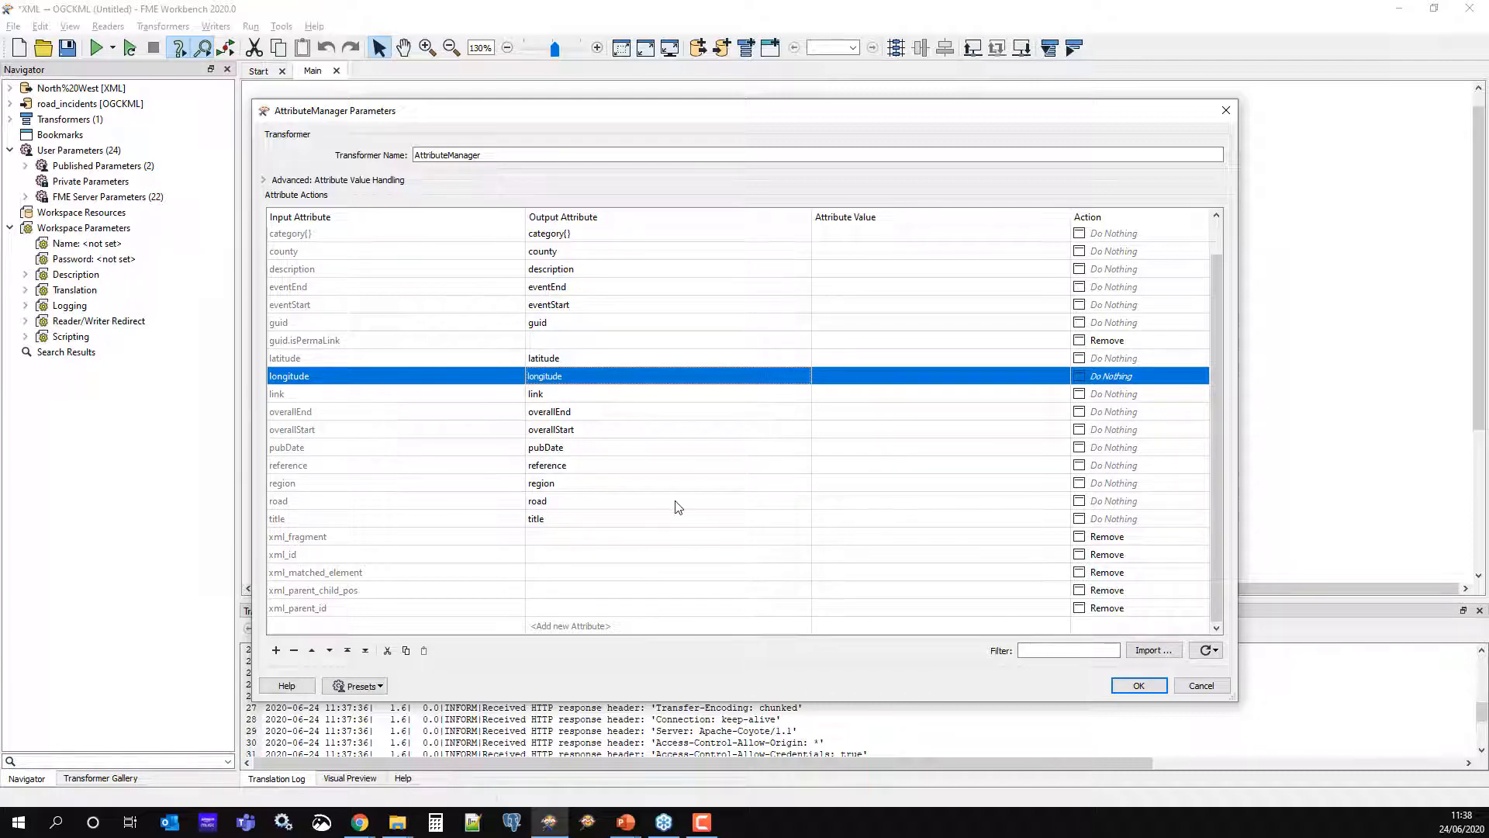
{"action": "left_click", "coordinate": [618, 625]}
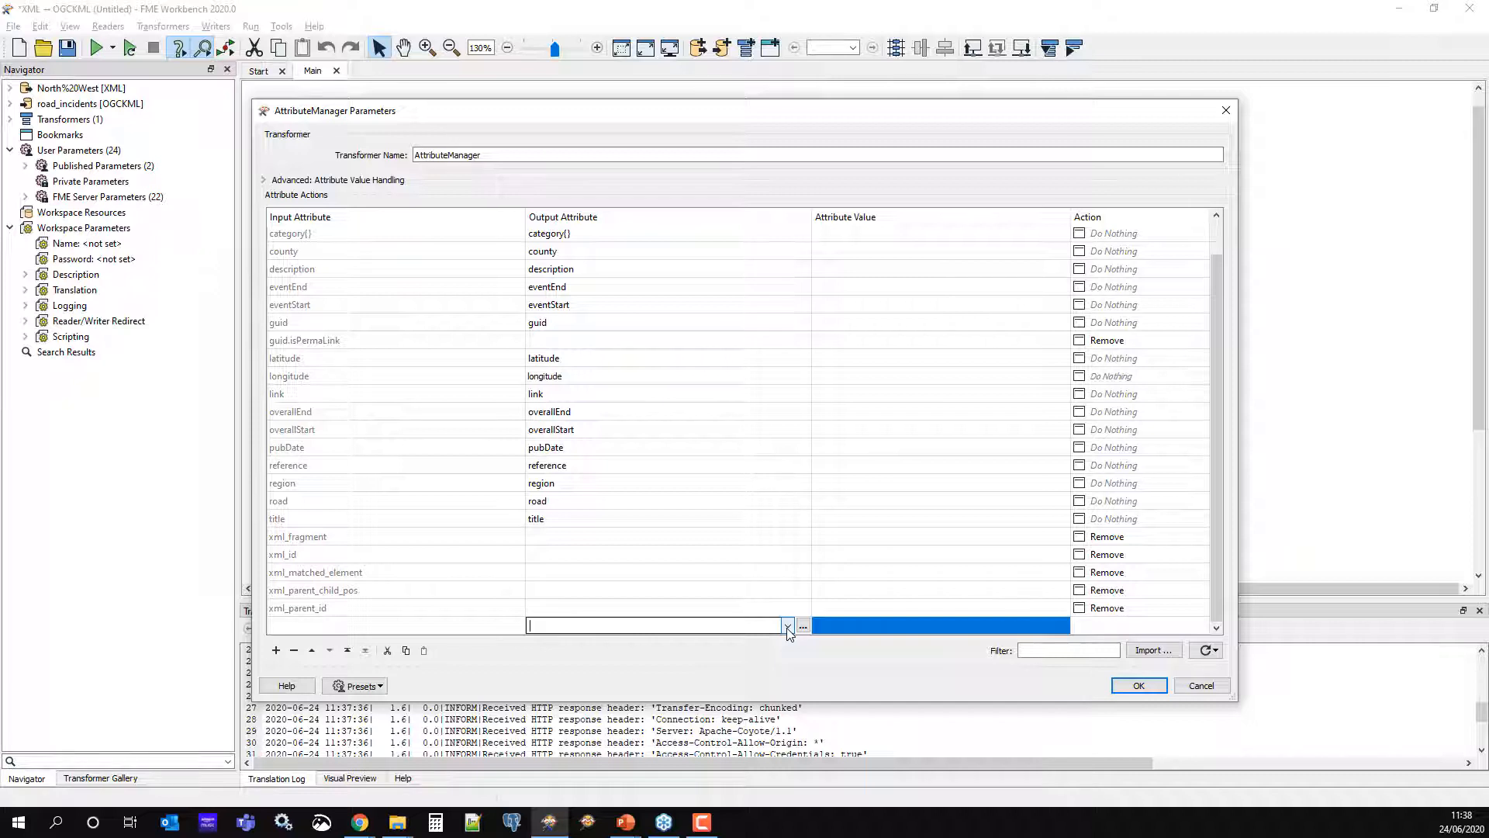
Add new output attributes catType and catDesc
{"action": "type", "text": "cat"}
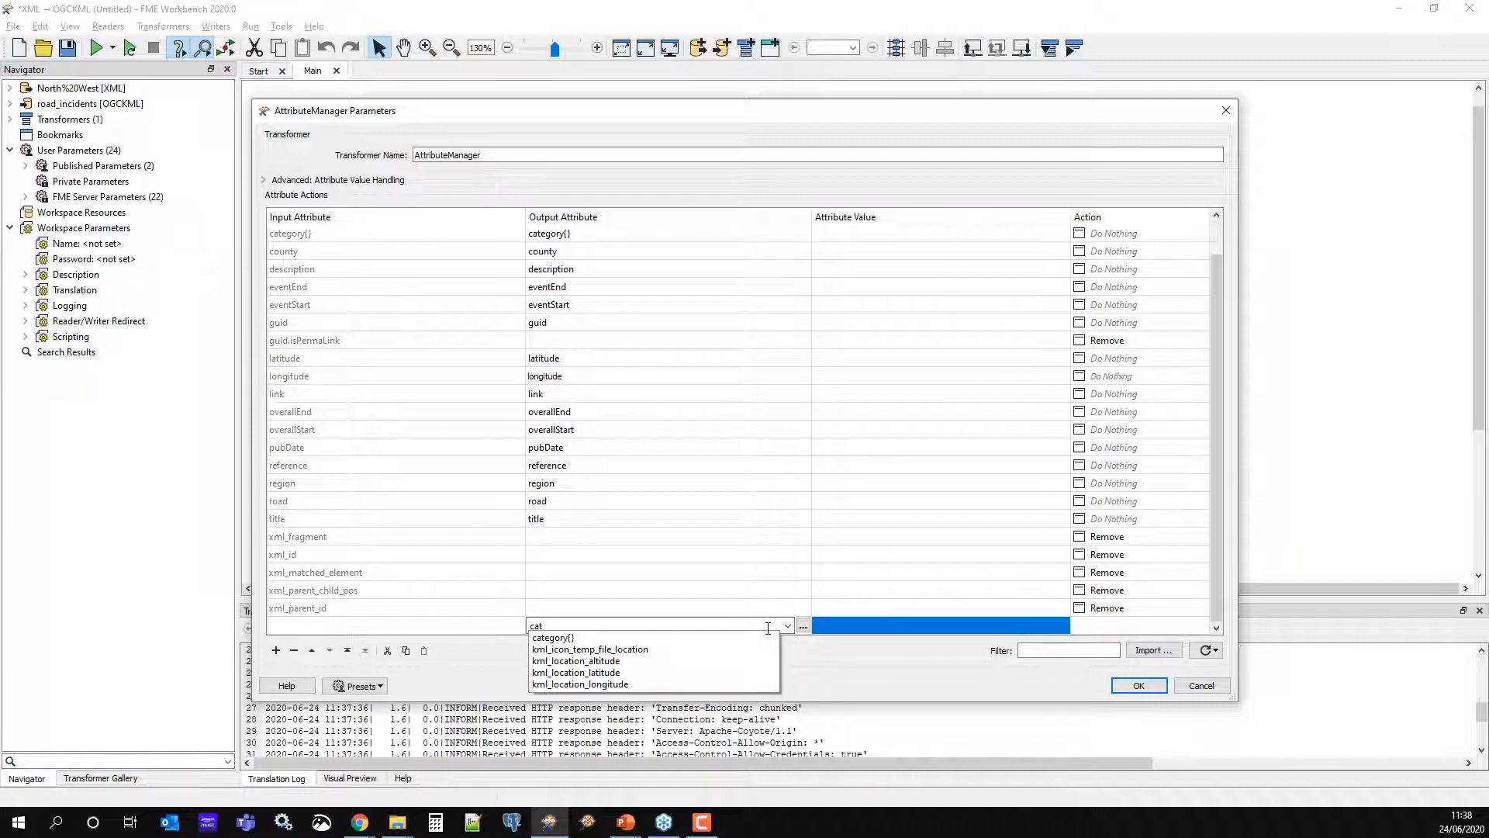
{"action": "type", "text": "Type"}
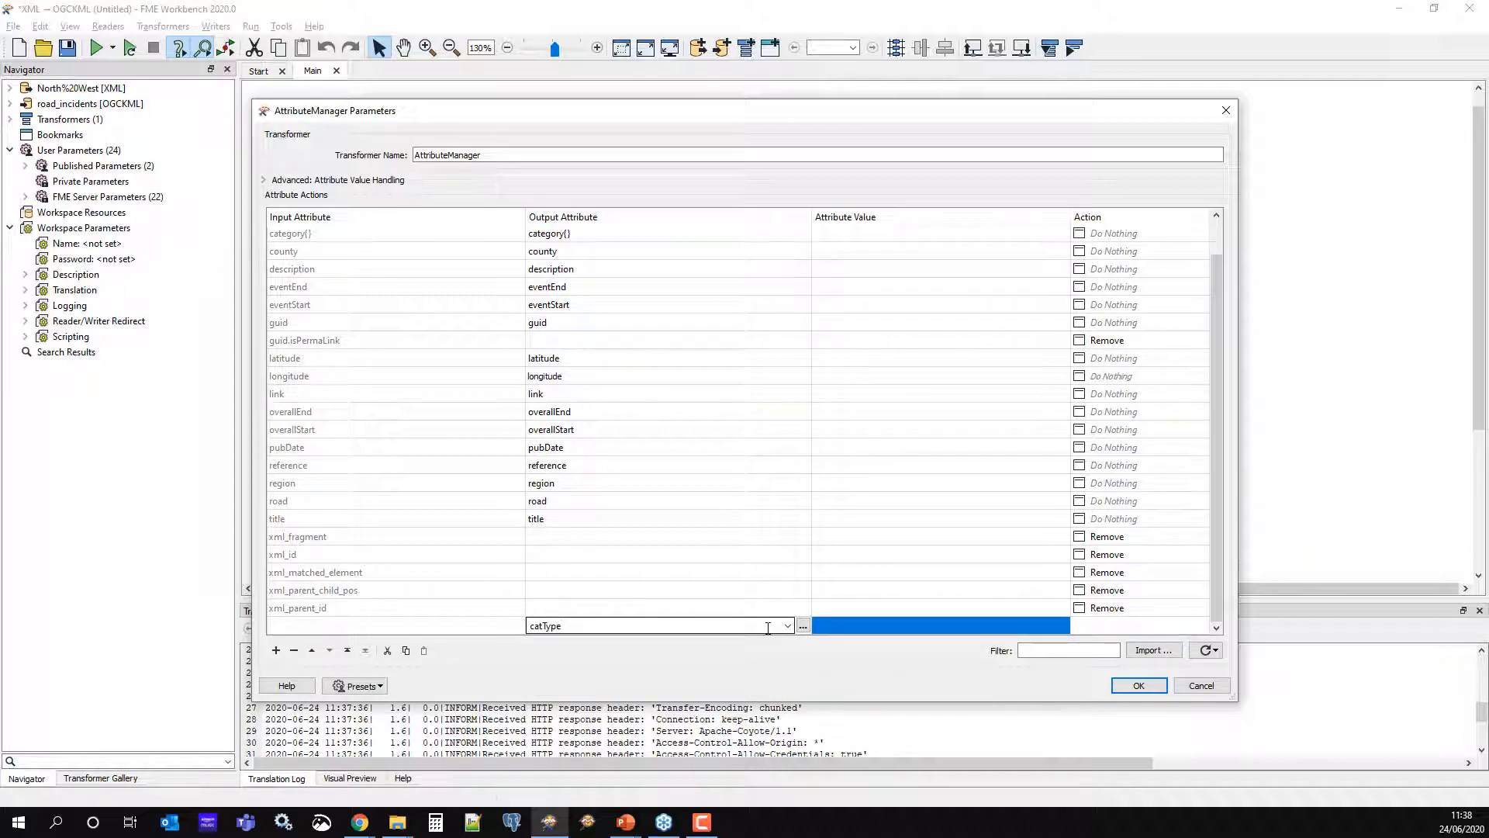
{"action": "key", "text": "Return"}
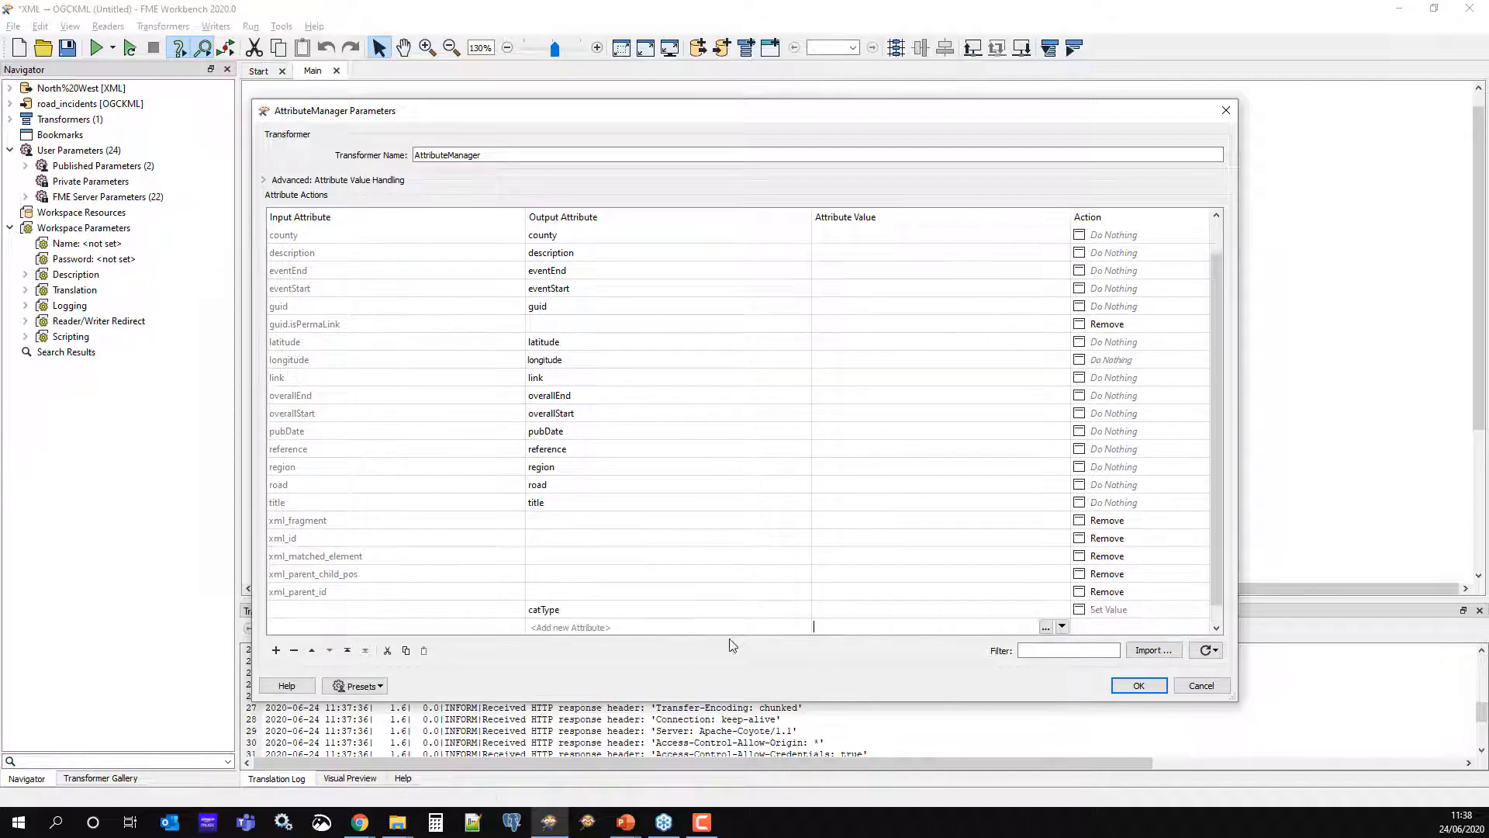
{"action": "left_click", "coordinate": [587, 625]}
{"action": "type", "text": "c"}
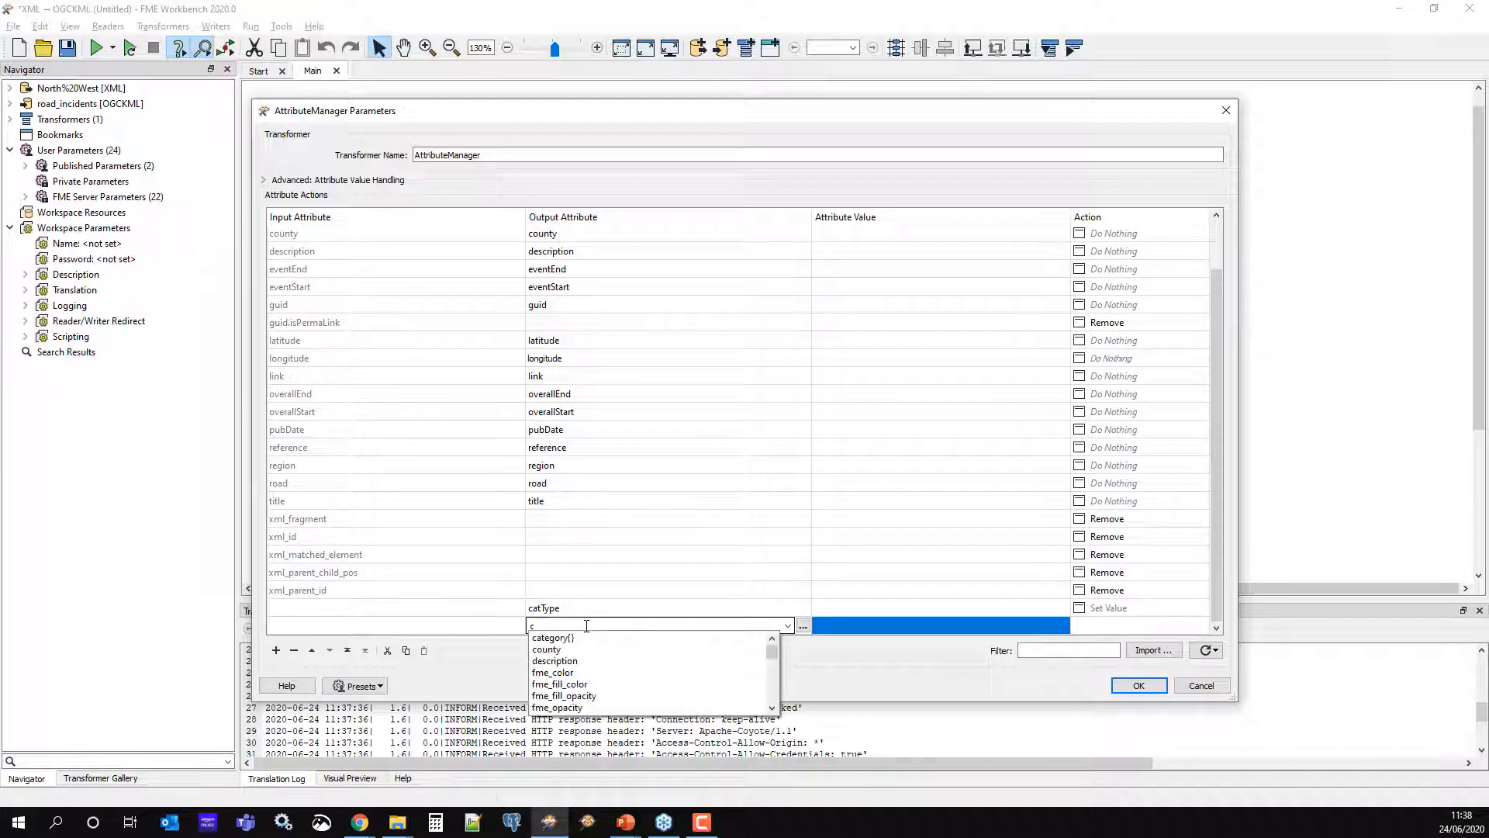
{"action": "type", "text": "atDesc"}
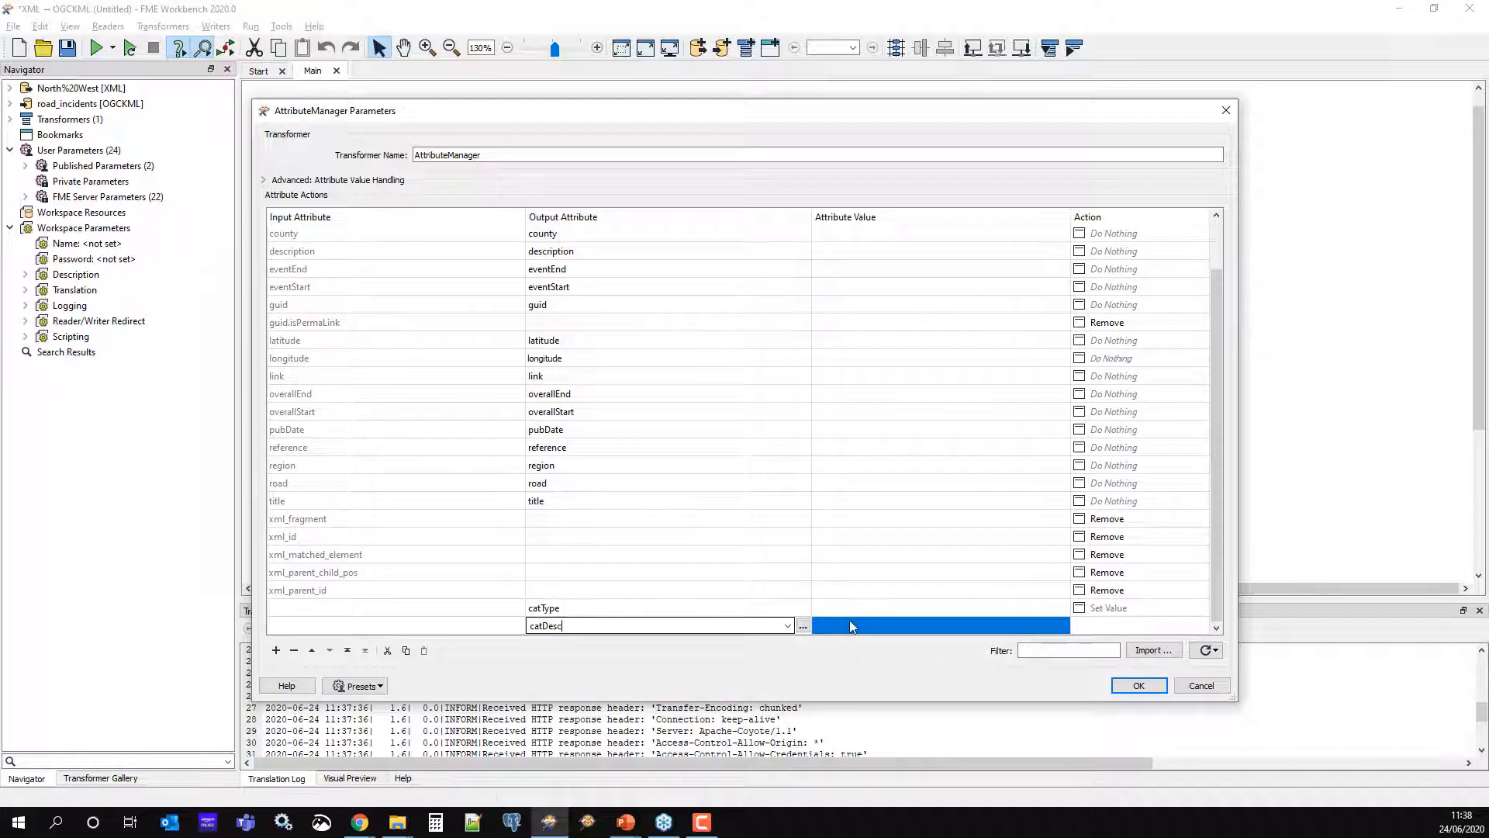
{"action": "left_click", "coordinate": [851, 625]}
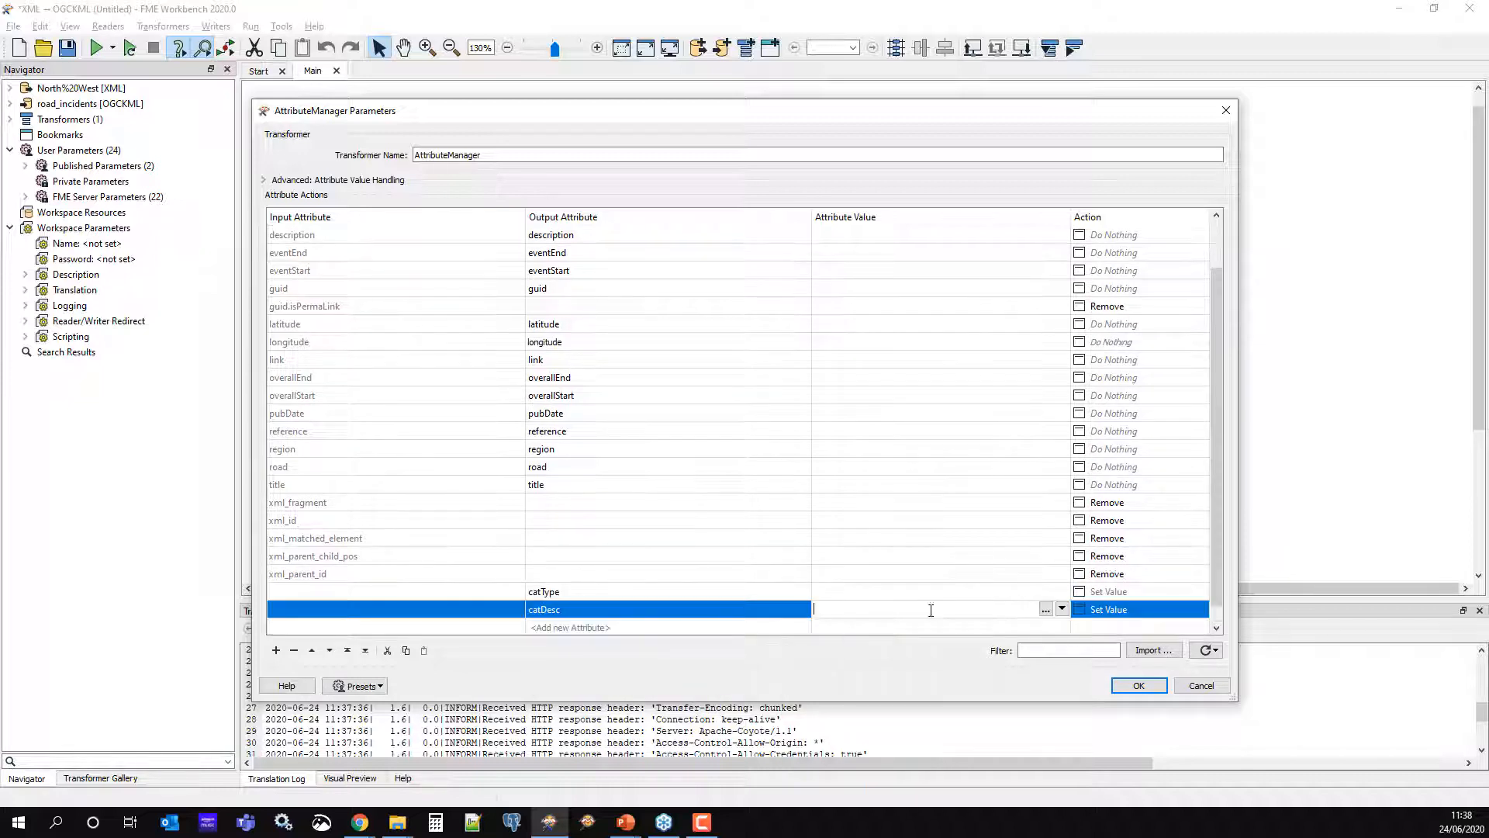
Set catType's value to category{0} and catDesc's value to category{1}
{"action": "left_click", "coordinate": [1063, 593]}
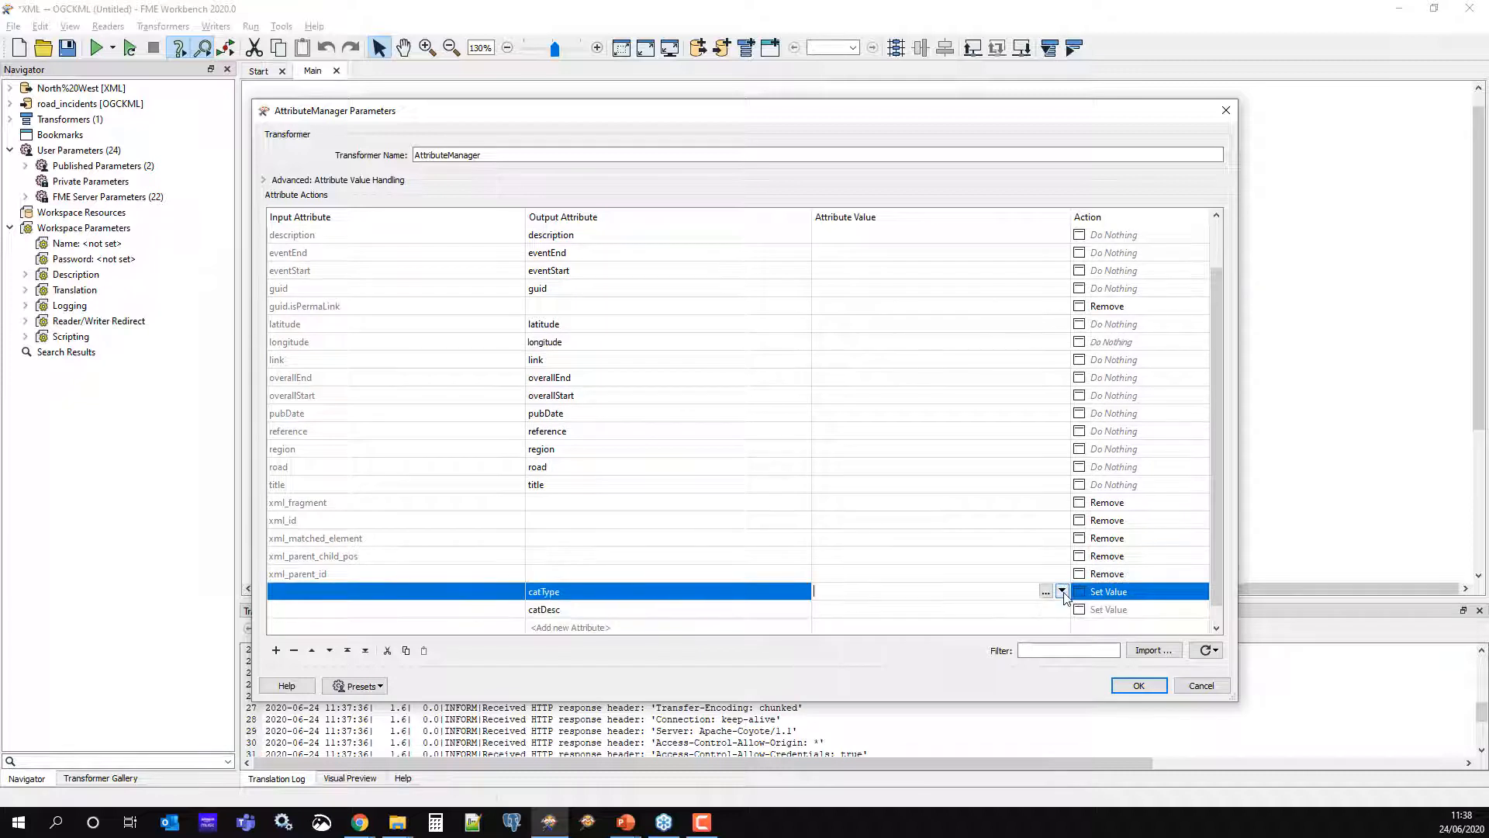
{"action": "left_click", "coordinate": [1062, 592]}
{"action": "mouse_move", "coordinate": [1078, 611]}
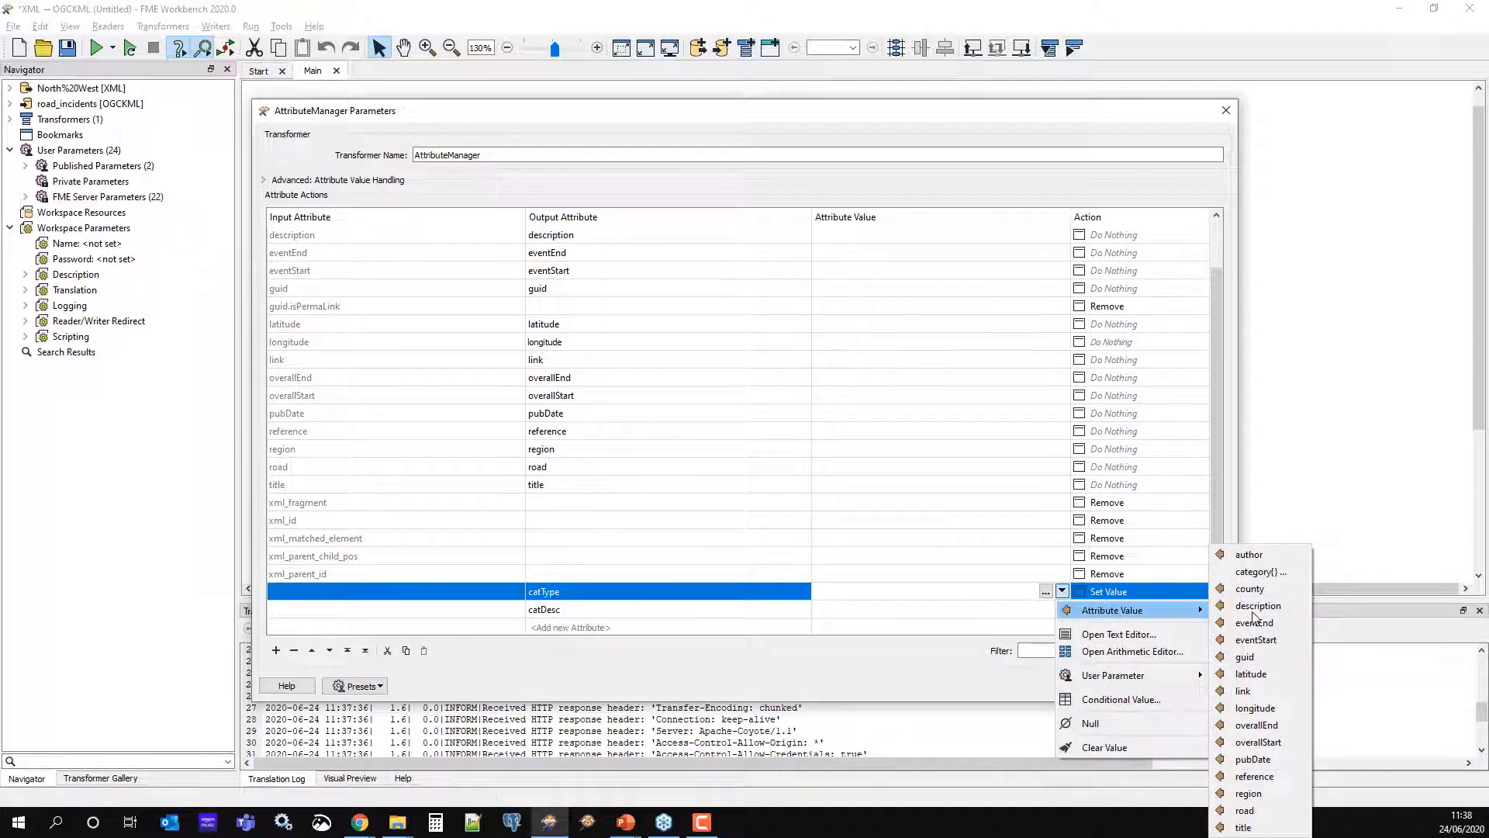
{"action": "left_click", "coordinate": [1283, 575]}
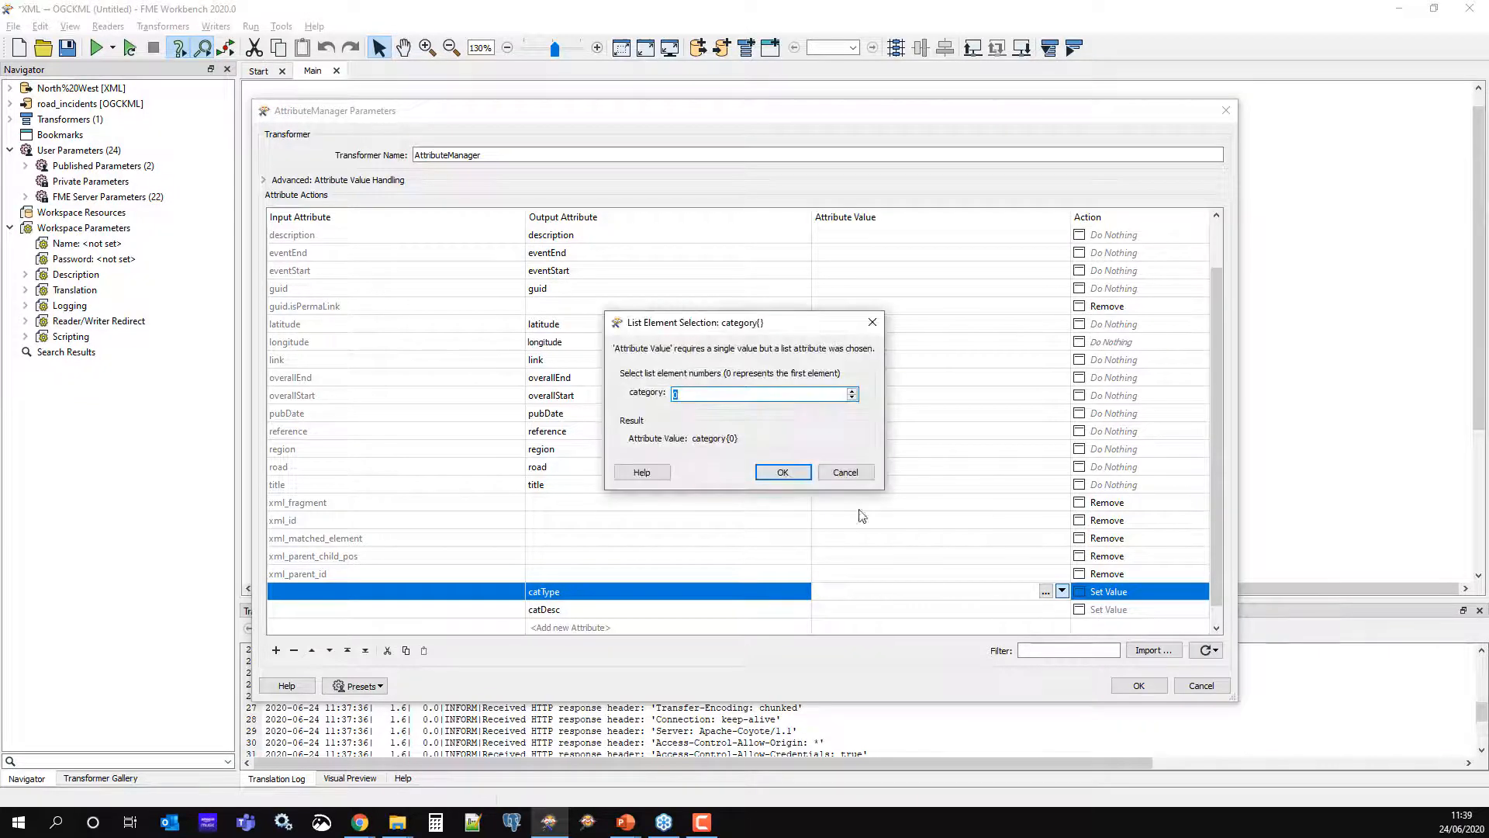
{"action": "left_click", "coordinate": [782, 472]}
{"action": "left_click", "coordinate": [969, 612]}
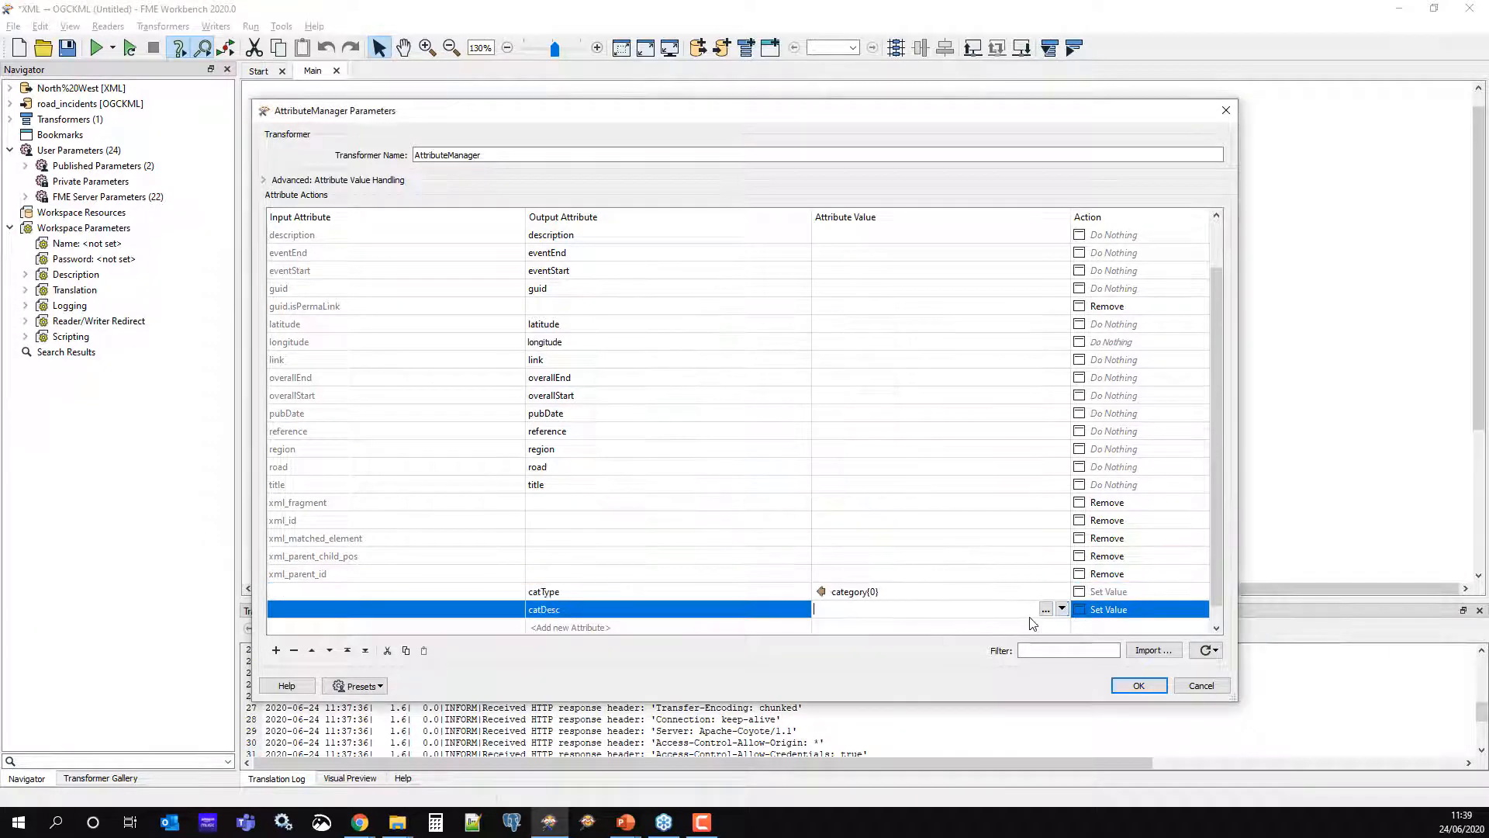
{"action": "left_click", "coordinate": [1061, 611]}
{"action": "mouse_move", "coordinate": [1140, 627]}
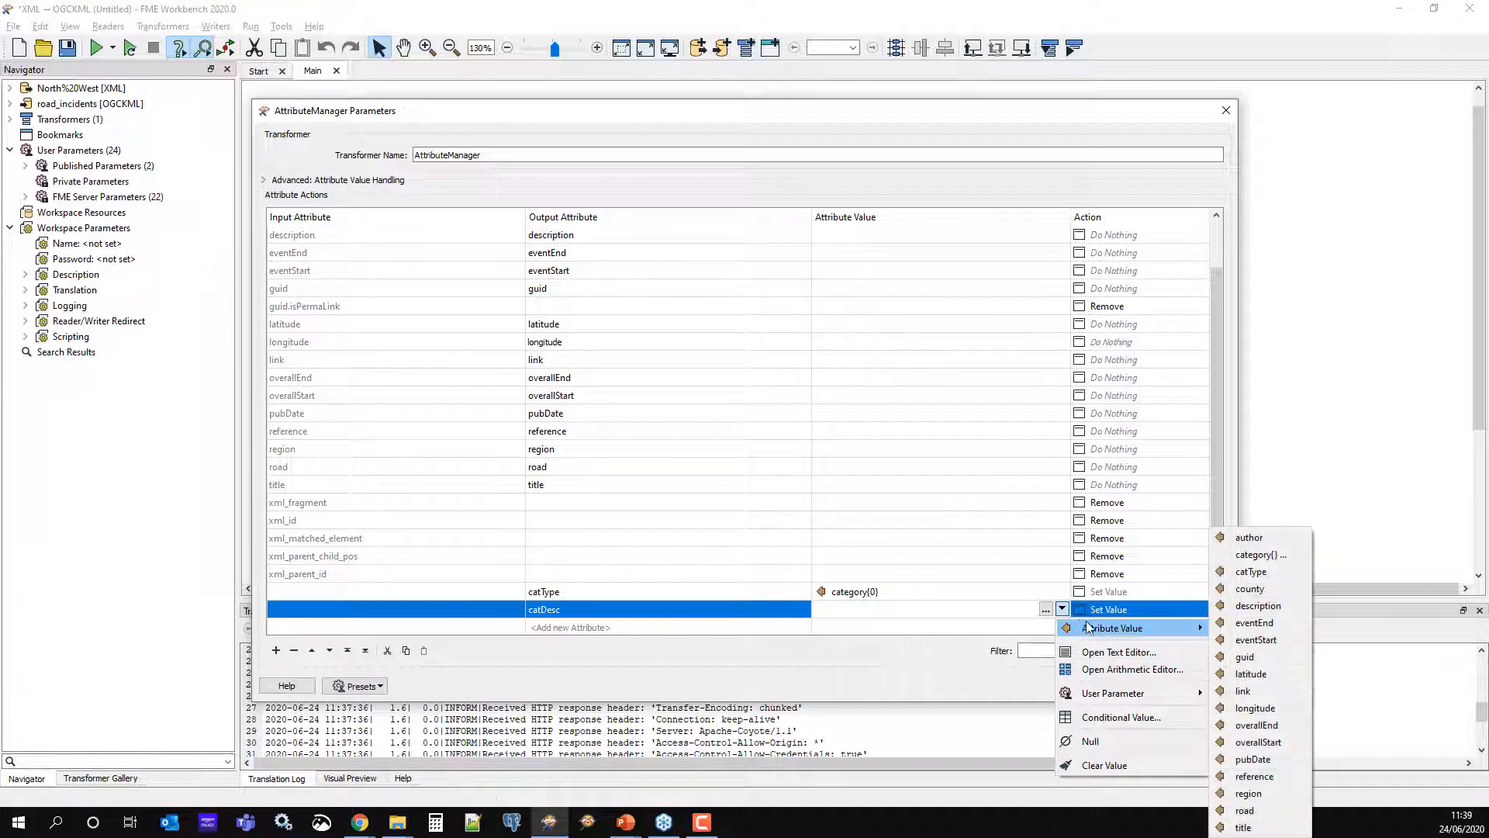
{"action": "left_click", "coordinate": [1262, 555]}
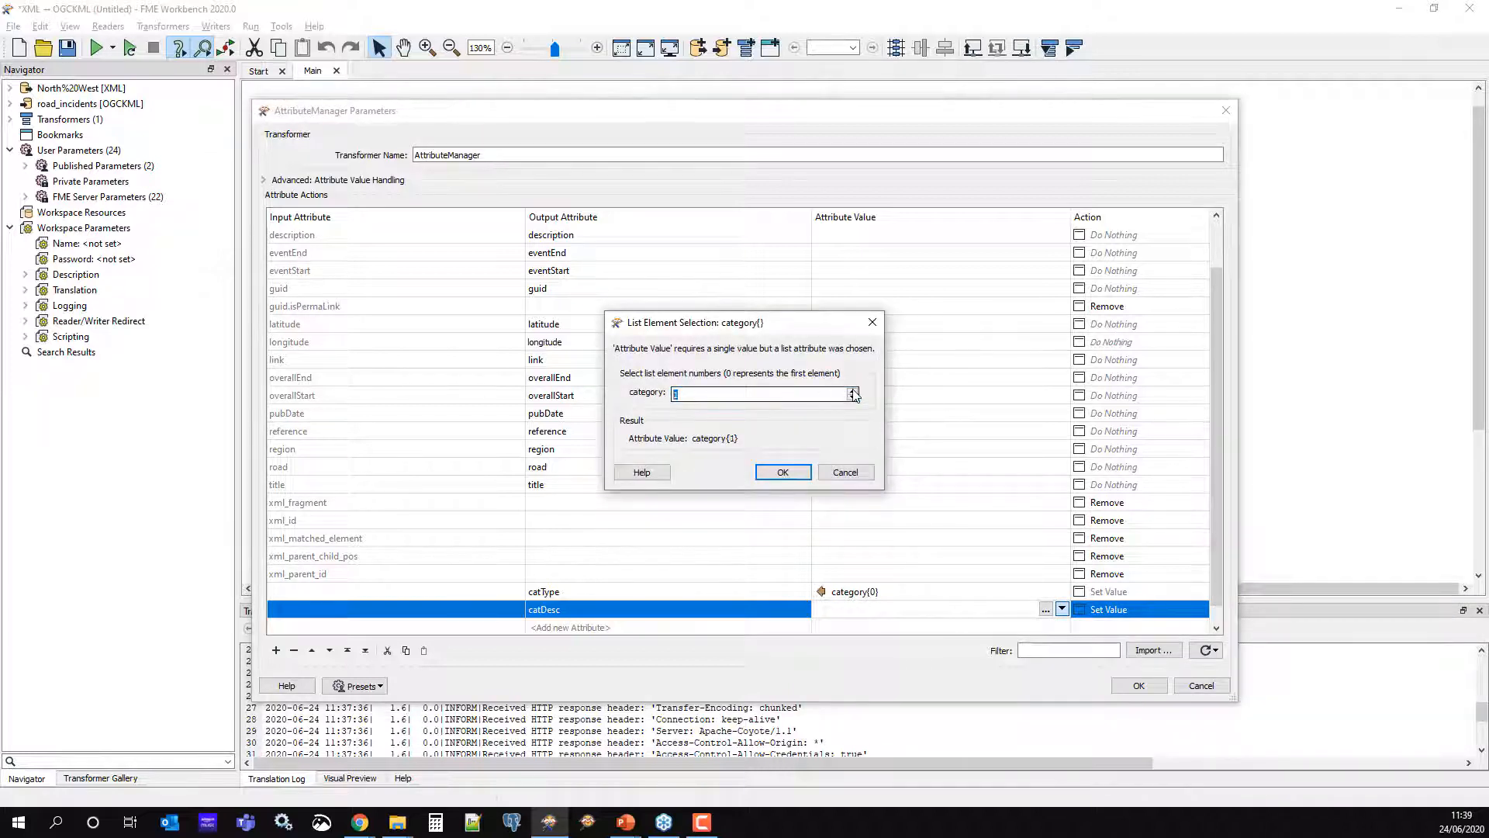
{"action": "left_click", "coordinate": [783, 472]}
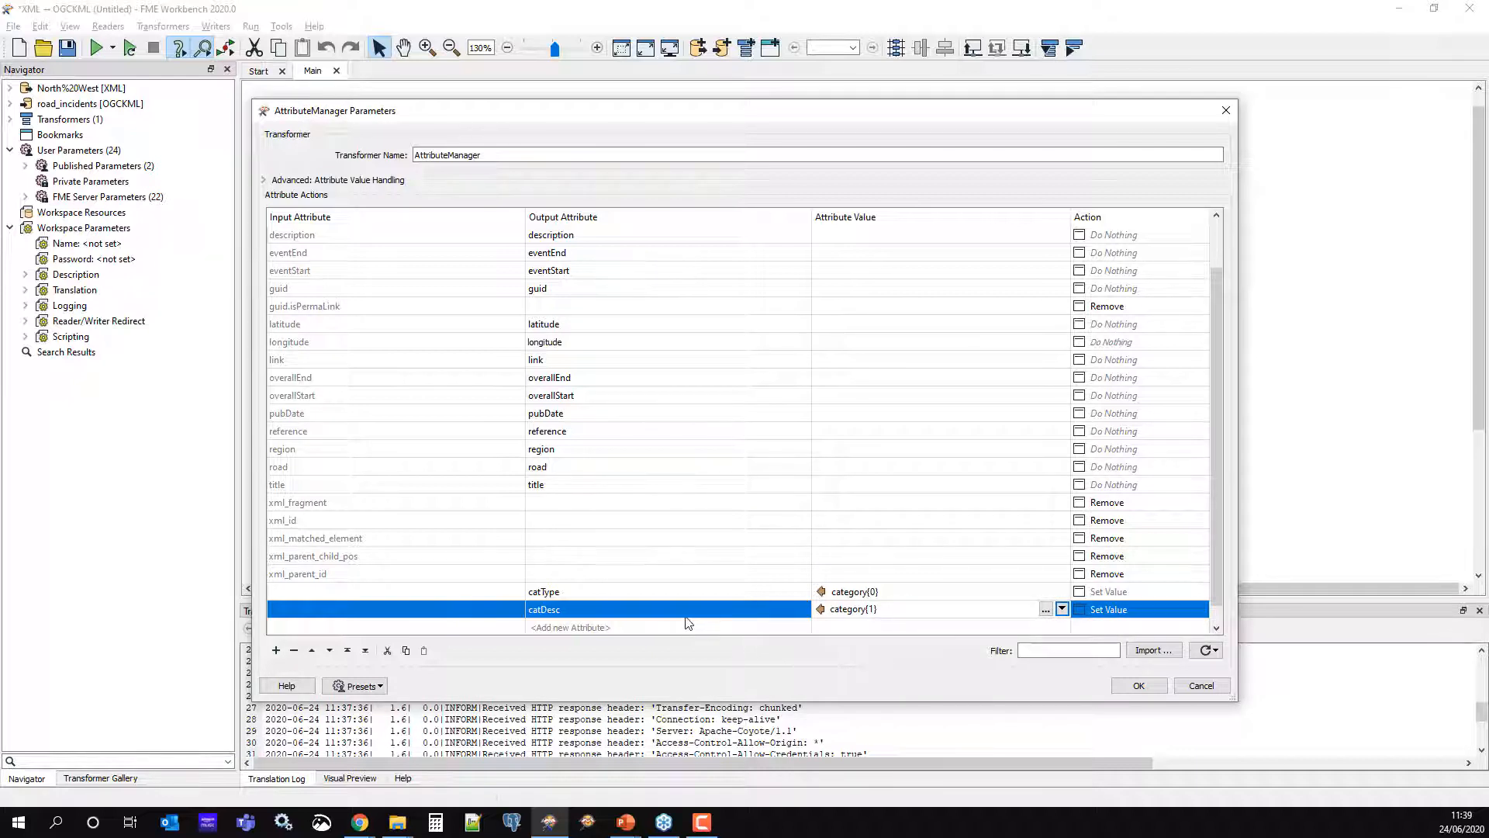
Mark category{} for removal, move it to the end of the list, and apply the changes
{"action": "scroll", "coordinate": [553, 521], "scroll_direction": "up", "scroll_amount": 1}
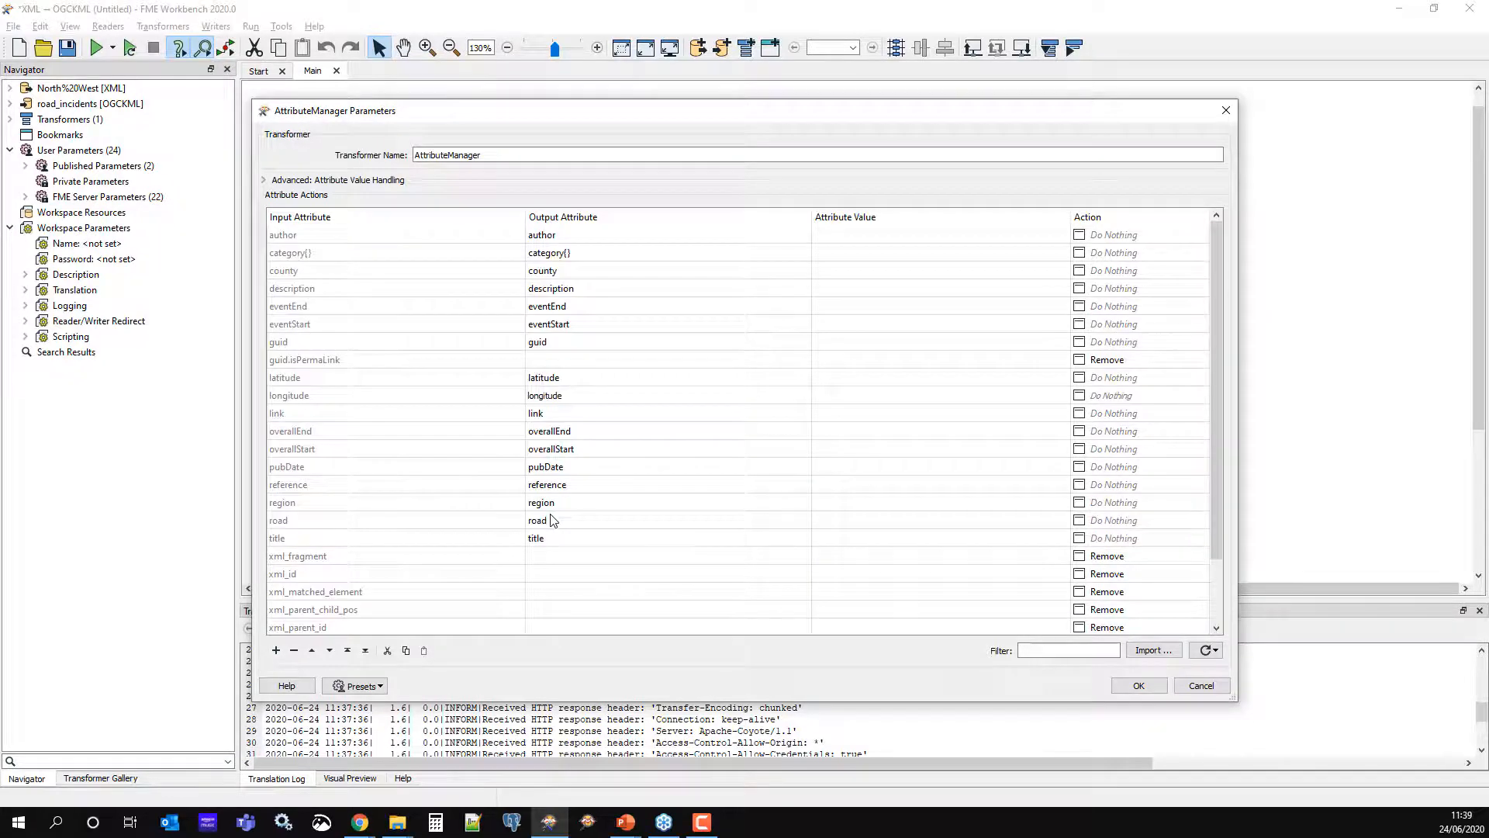
{"action": "left_click", "coordinate": [554, 255]}
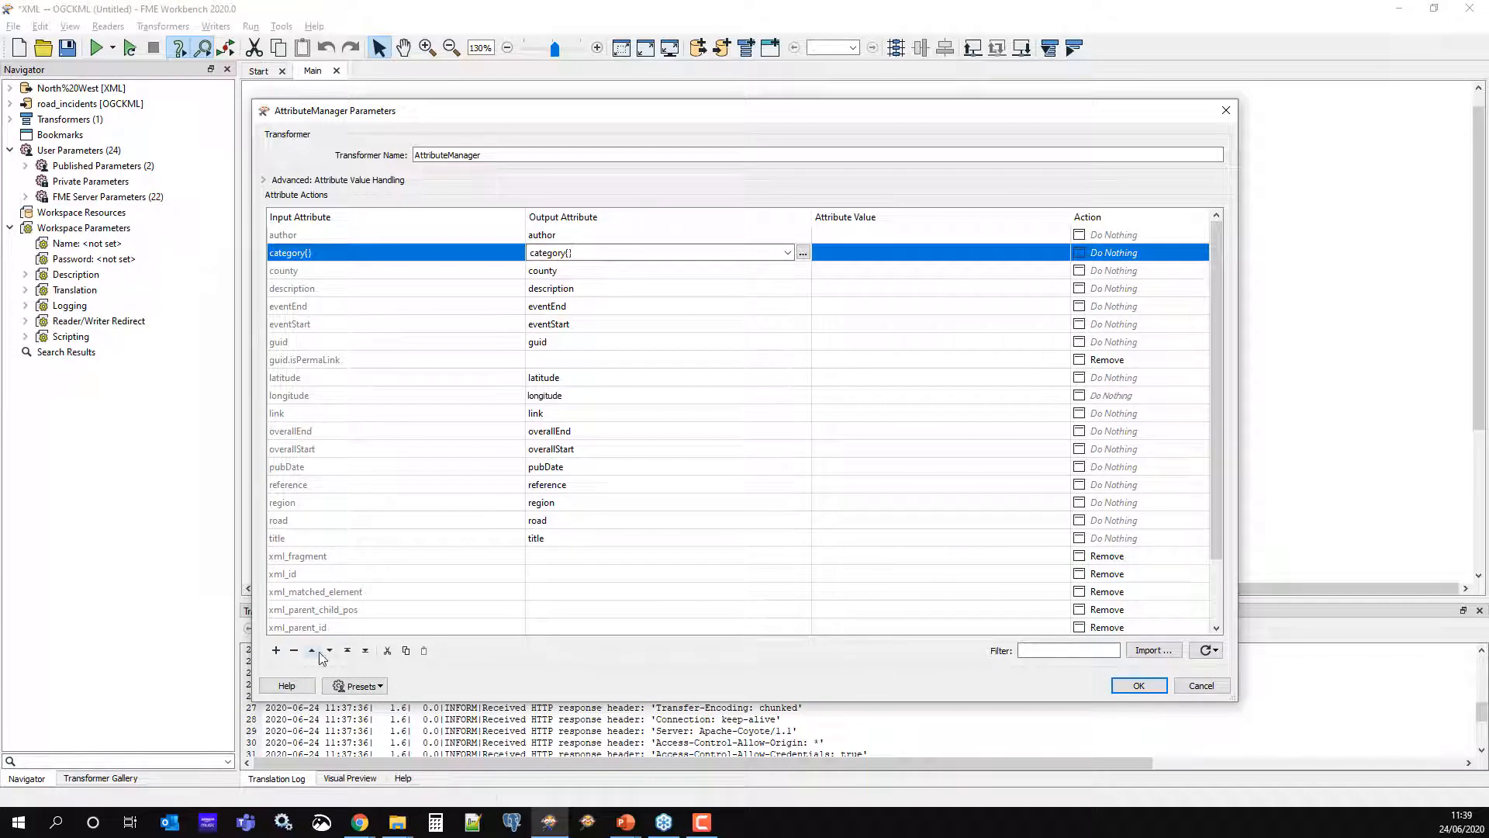
{"action": "left_click", "coordinate": [293, 650]}
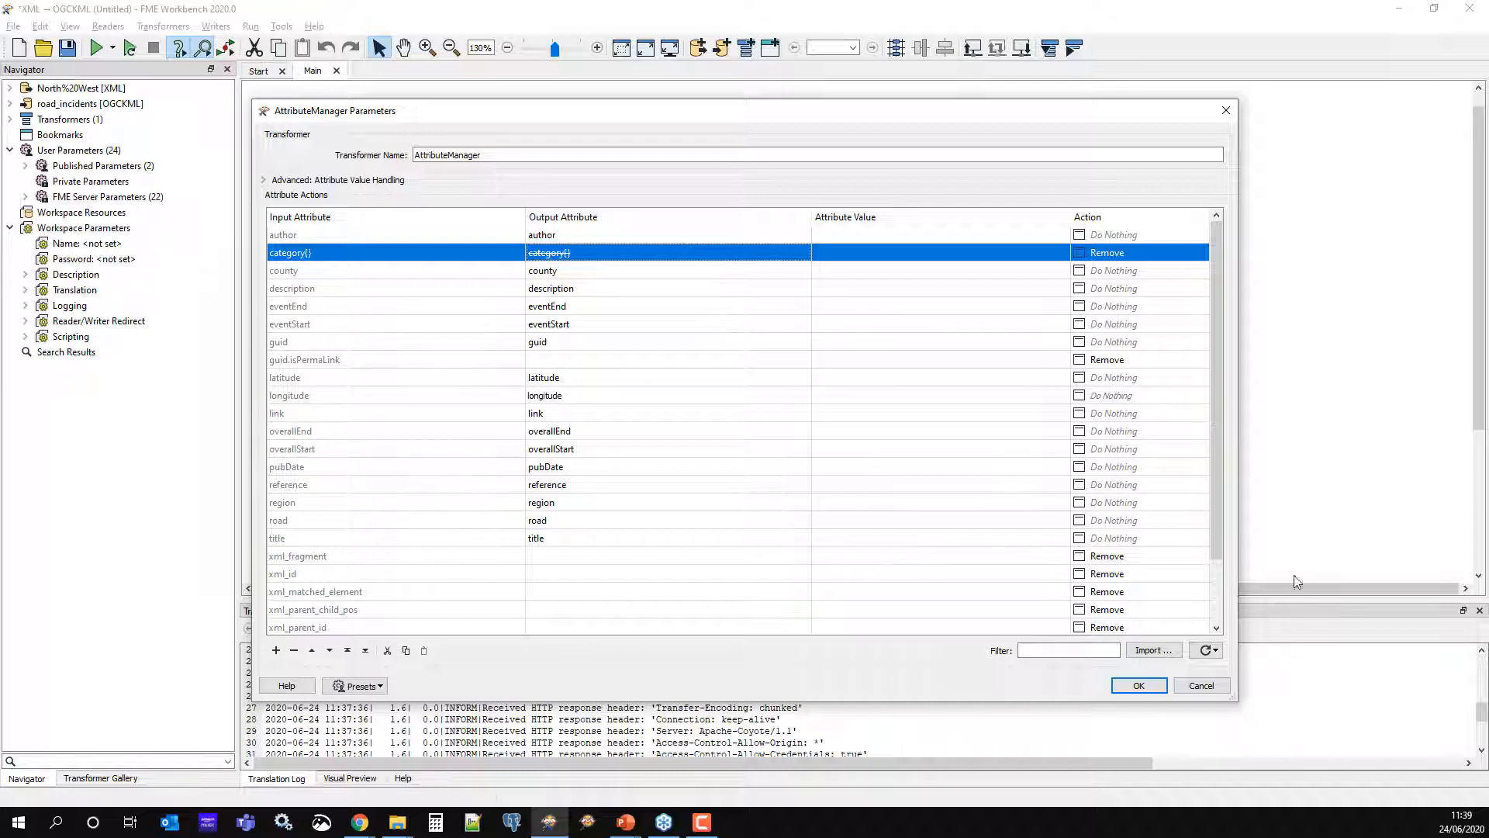
{"action": "left_click_drag", "start_coordinate": [1217, 500], "coordinate": [1216, 609]}
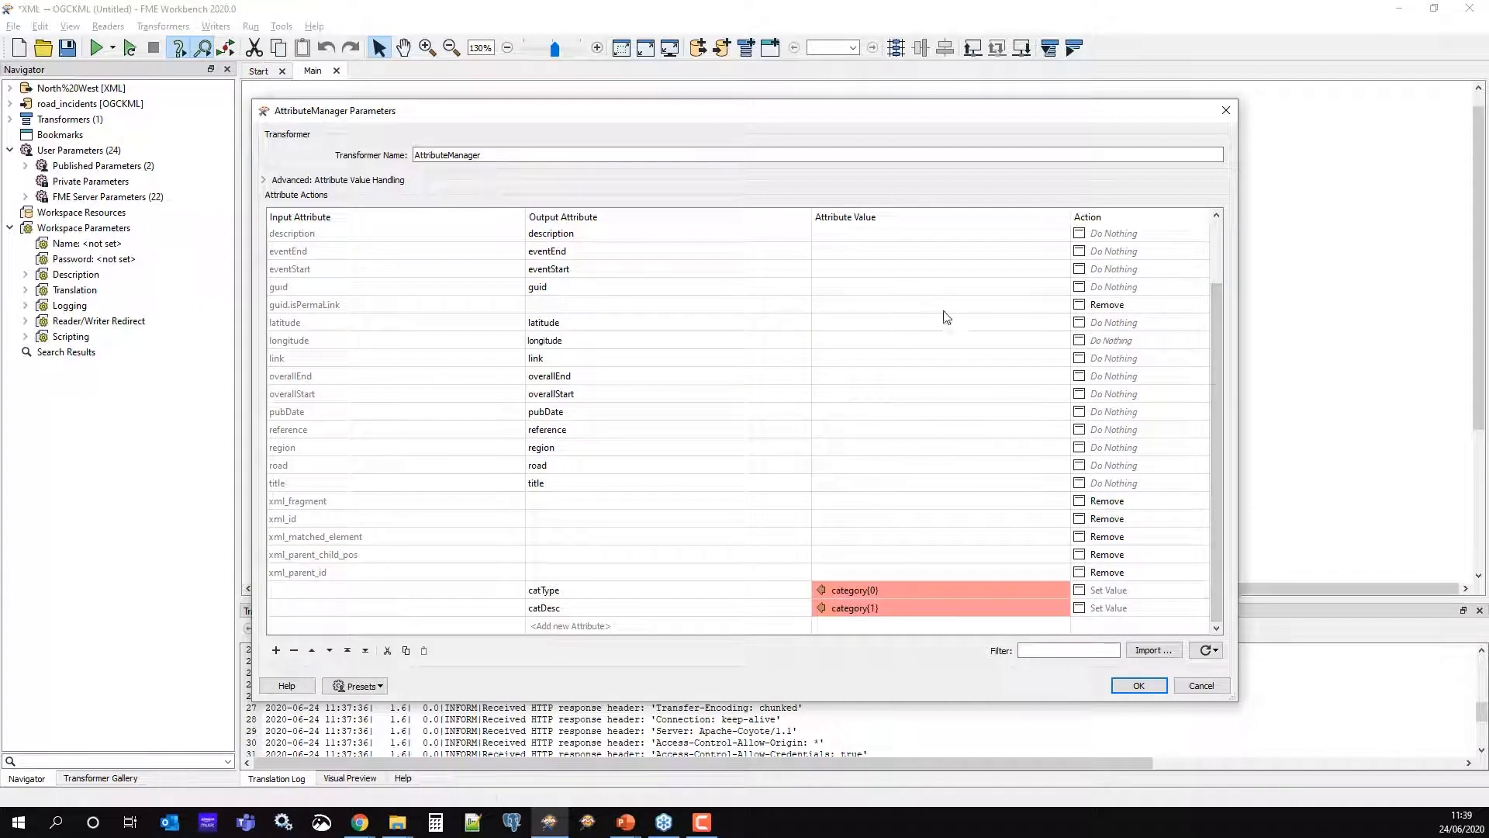
{"action": "scroll", "coordinate": [1221, 521], "scroll_direction": "up", "scroll_amount": 1}
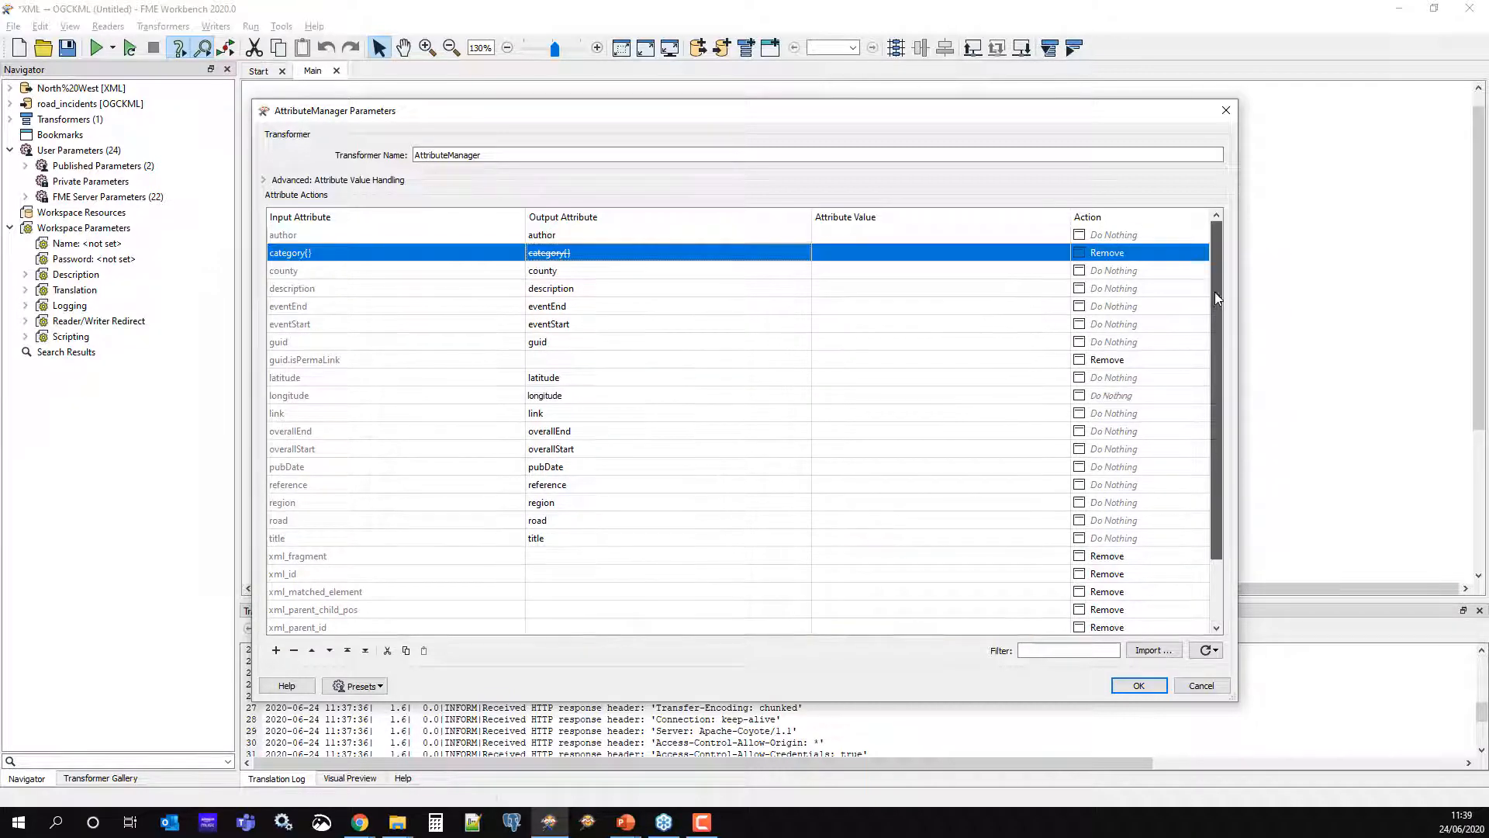
{"action": "left_click", "coordinate": [365, 650]}
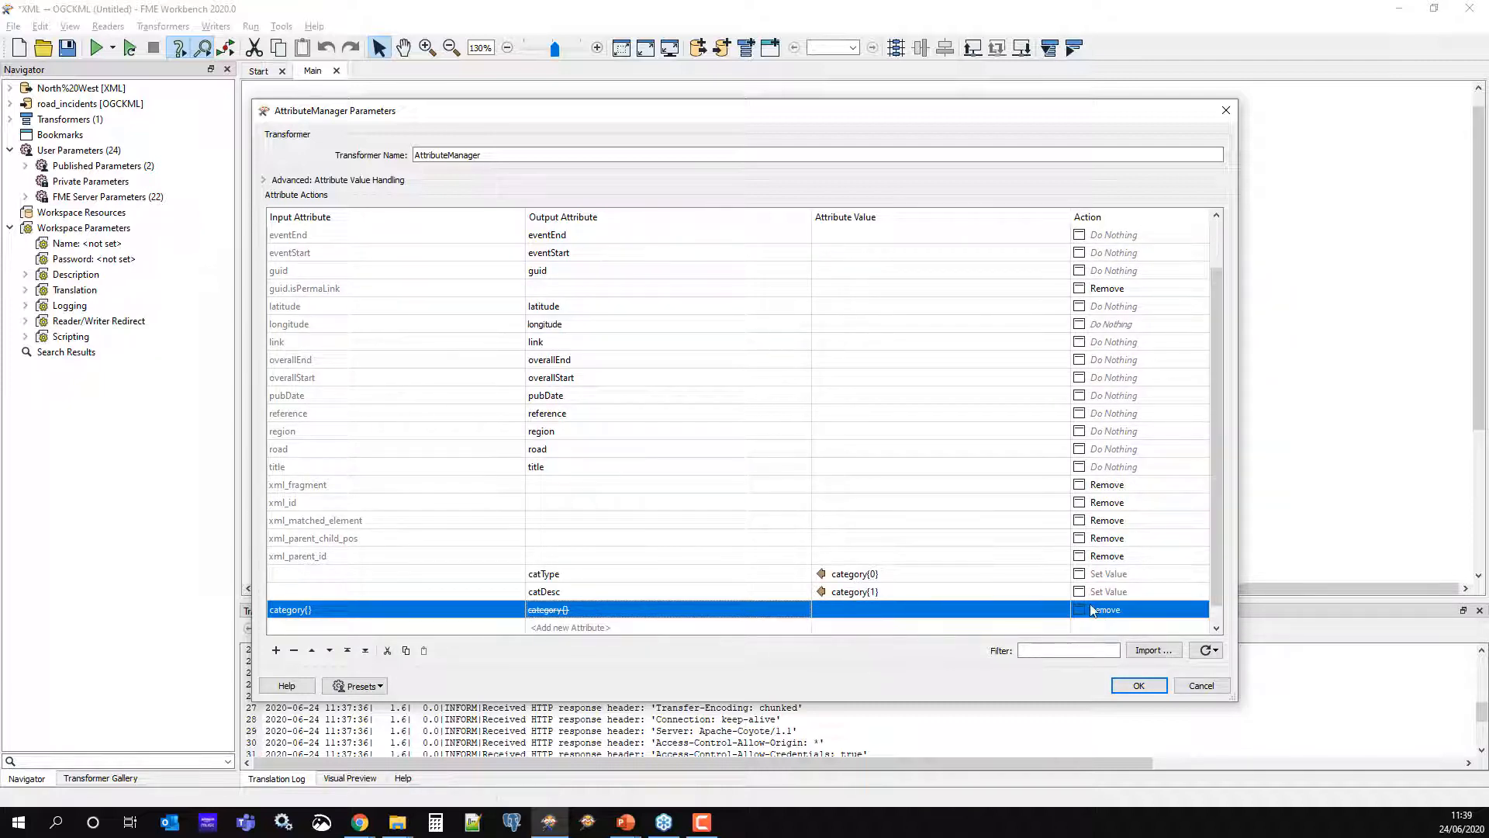
{"action": "scroll", "coordinate": [744, 522], "scroll_direction": "up", "scroll_amount": 1}
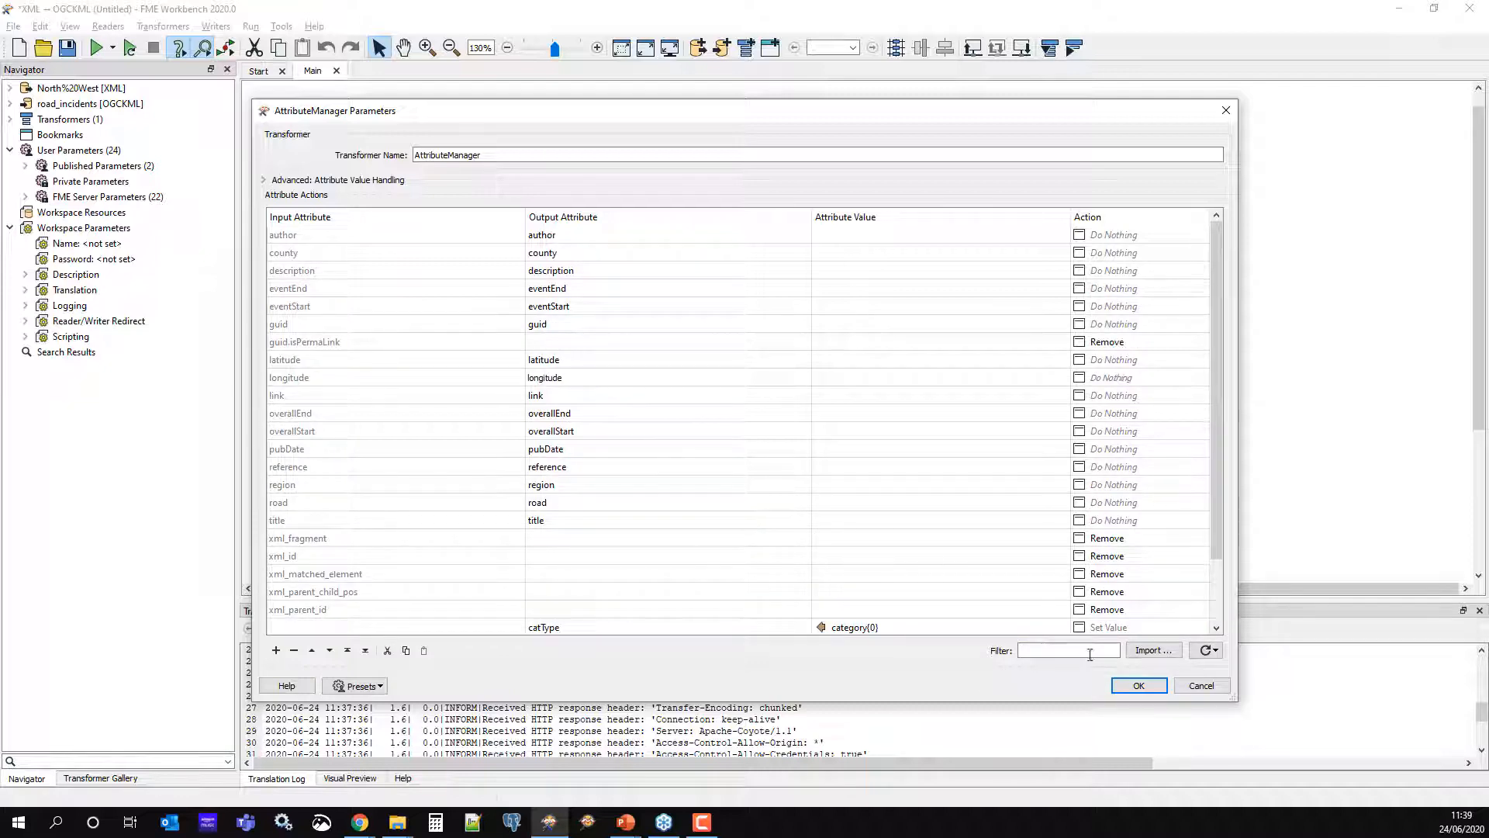
{"action": "left_click", "coordinate": [1138, 685]}
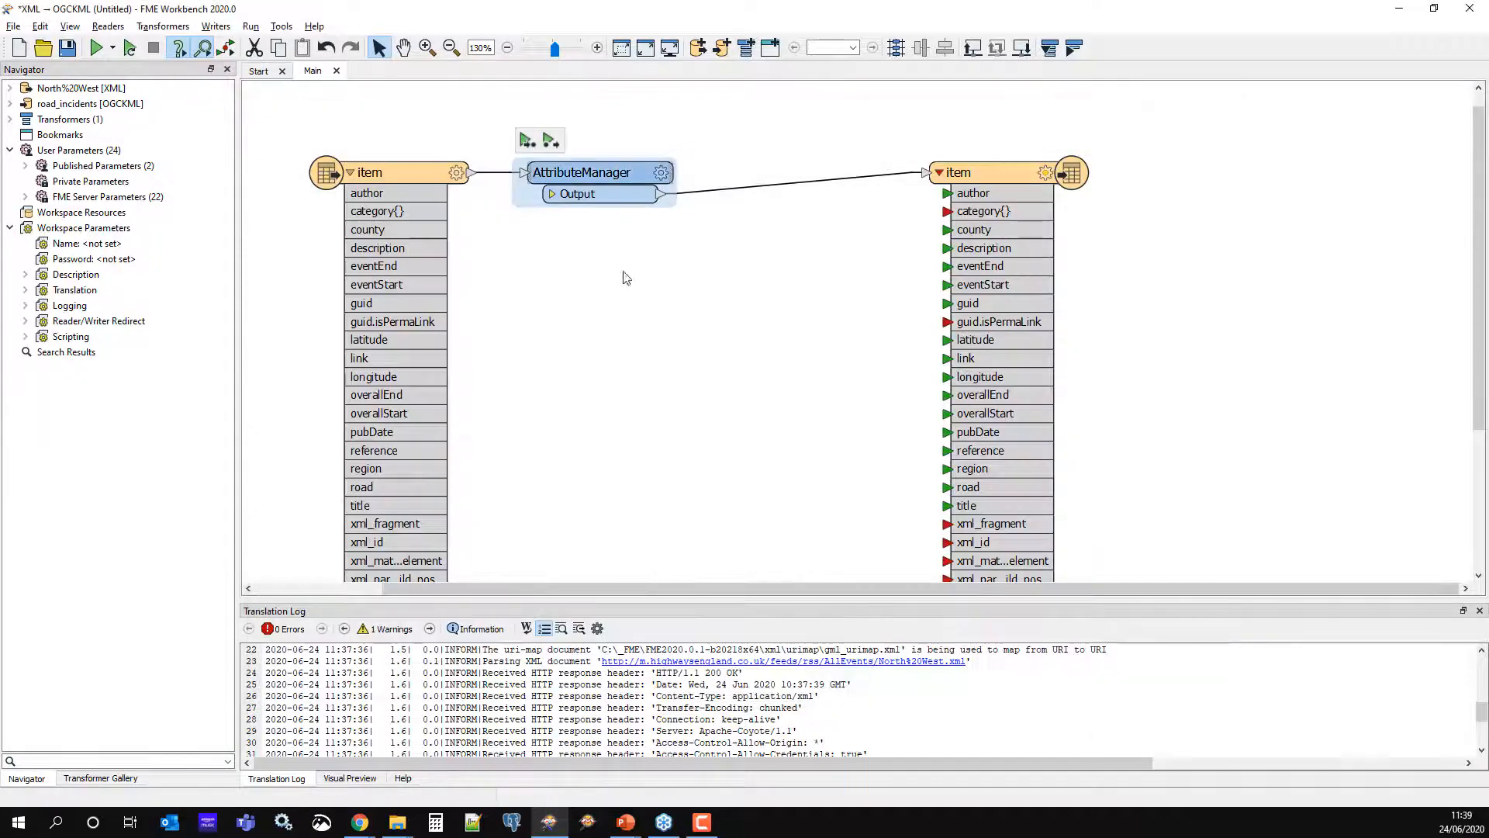
Set the item writer's user attributes to Automatic so it lists catType and catDesc
{"action": "left_click", "coordinate": [552, 194]}
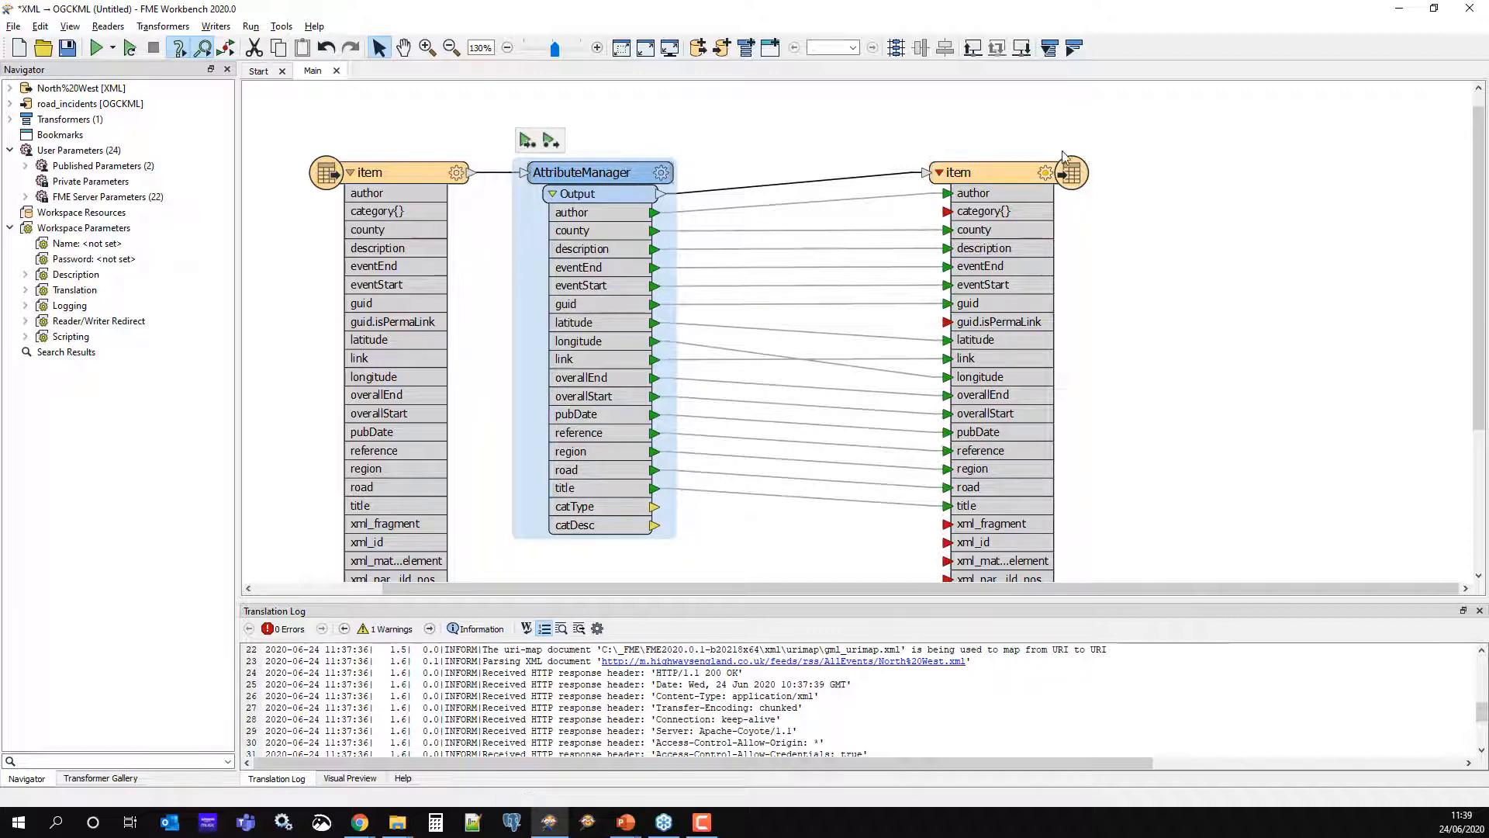
{"action": "left_click", "coordinate": [1045, 172]}
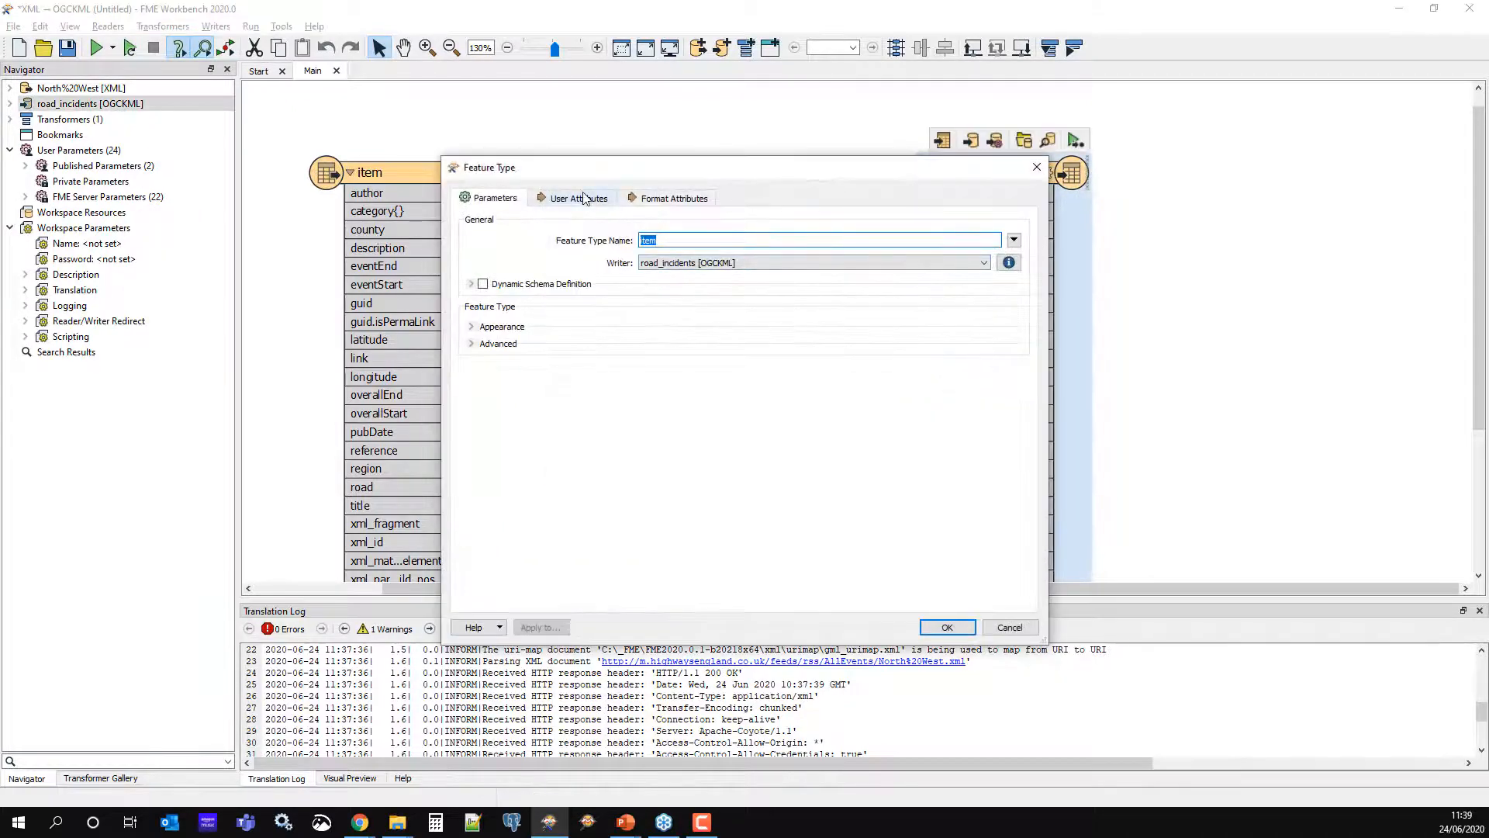
{"action": "left_click", "coordinate": [584, 198]}
{"action": "left_click", "coordinate": [494, 241]}
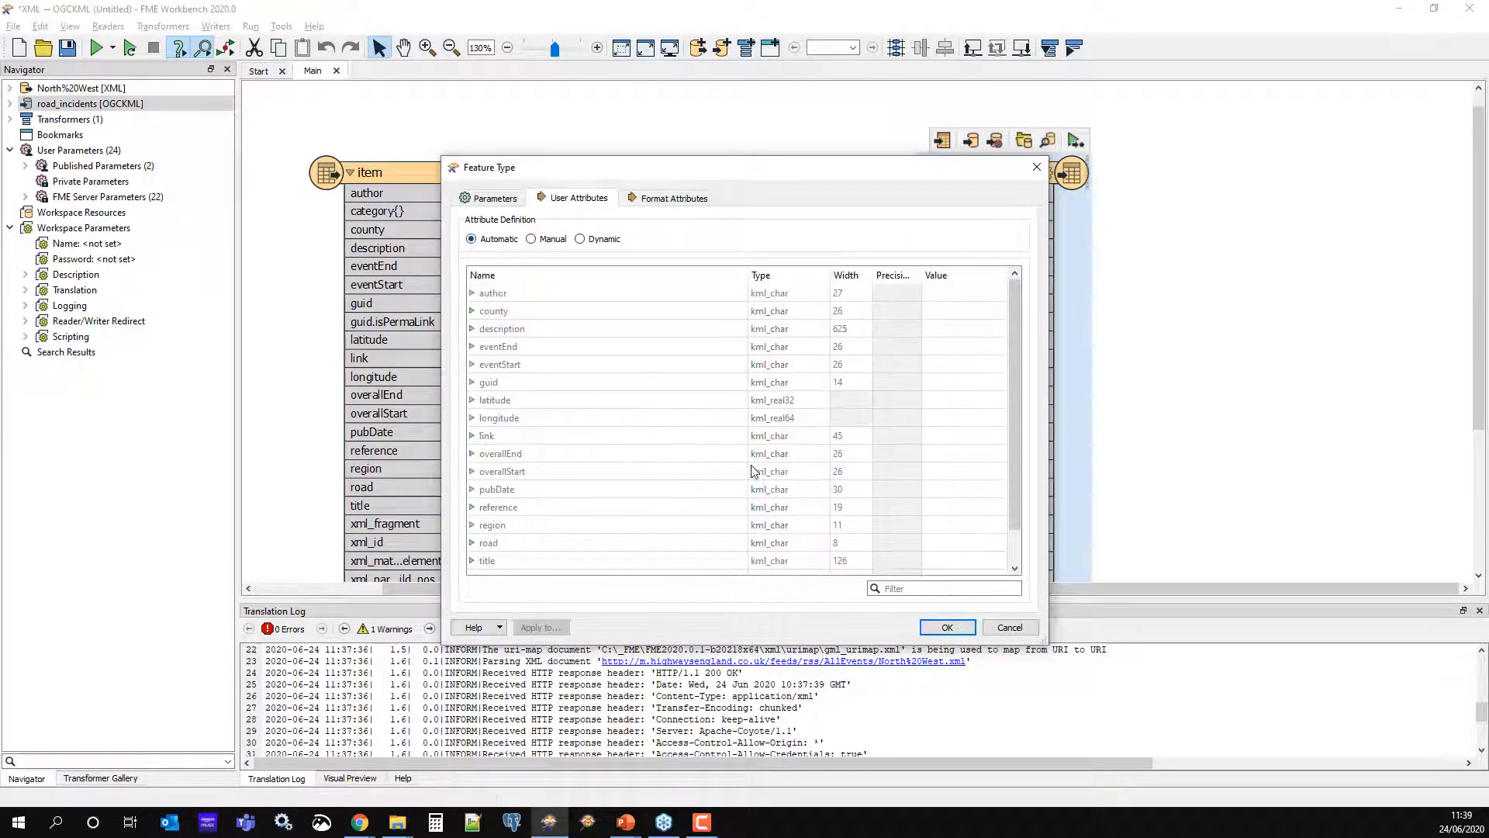
{"action": "left_click", "coordinate": [947, 627]}
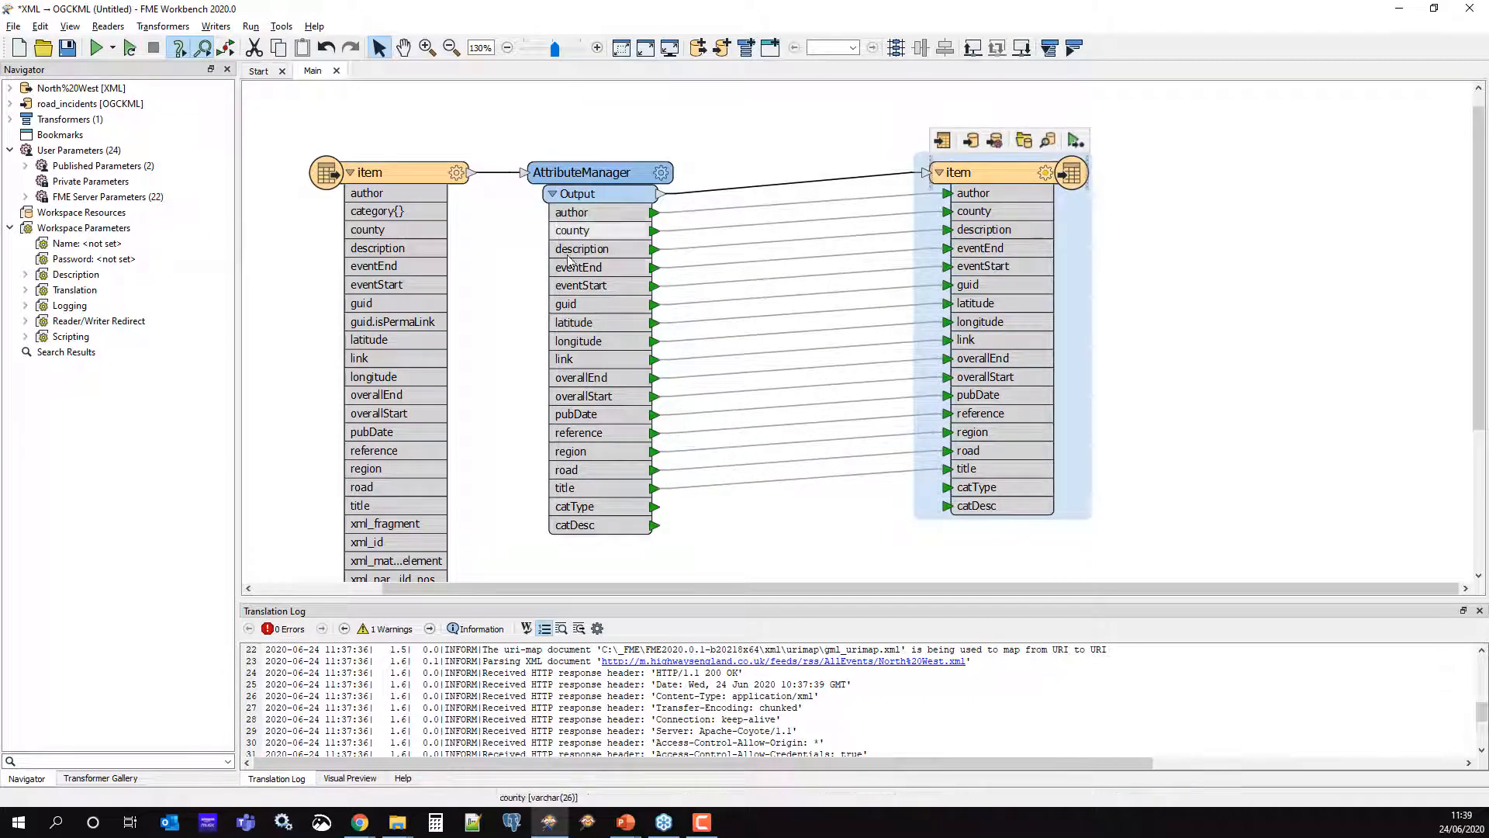
Move the item writer further right and select the AttributeManager-to-writer connection
{"action": "left_click_drag", "start_coordinate": [951, 177], "coordinate": [1170, 177]}
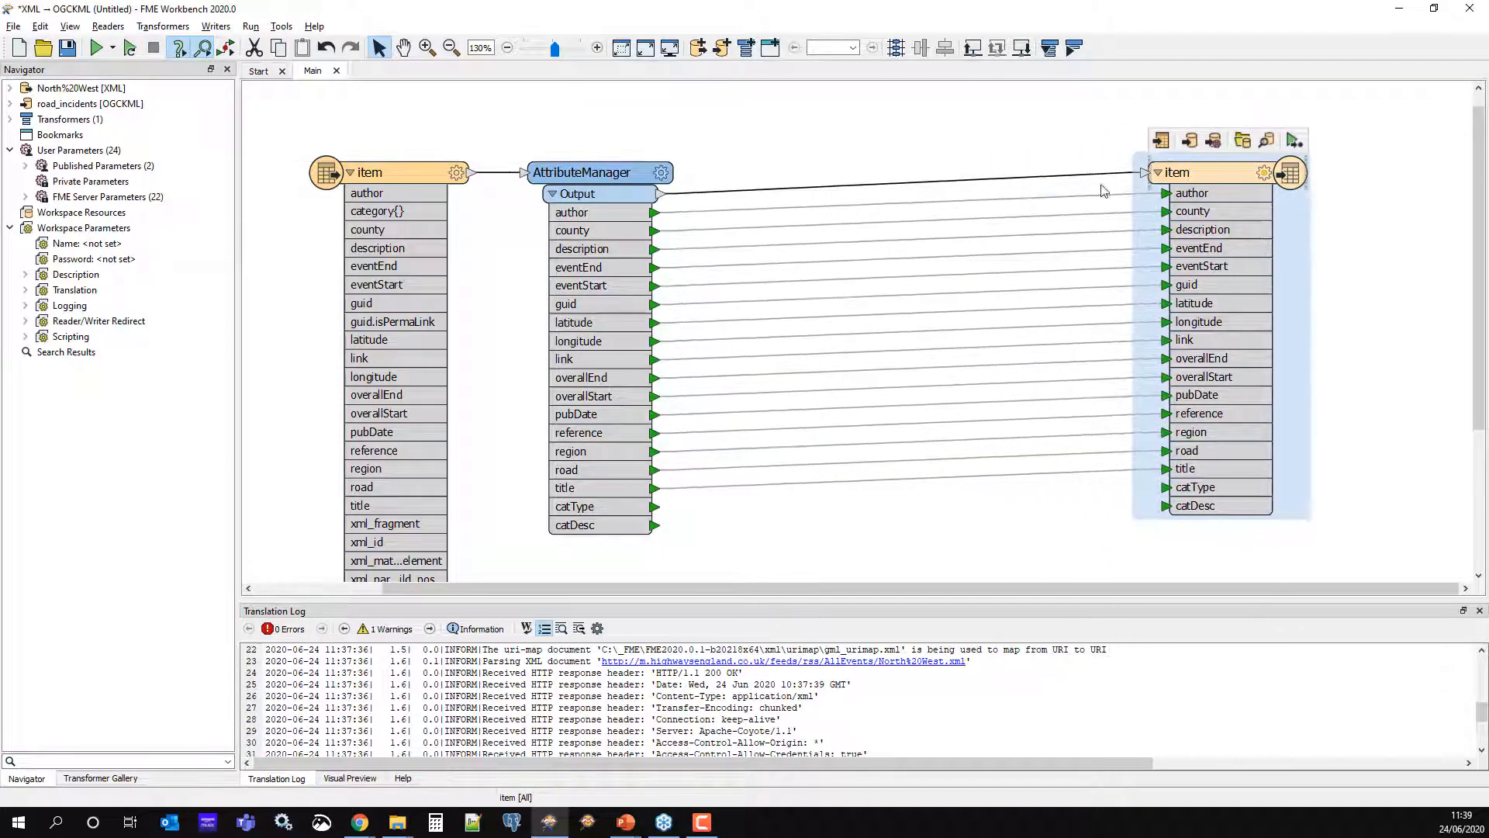
{"action": "left_click", "coordinate": [823, 122]}
{"action": "left_click", "coordinate": [798, 186]}
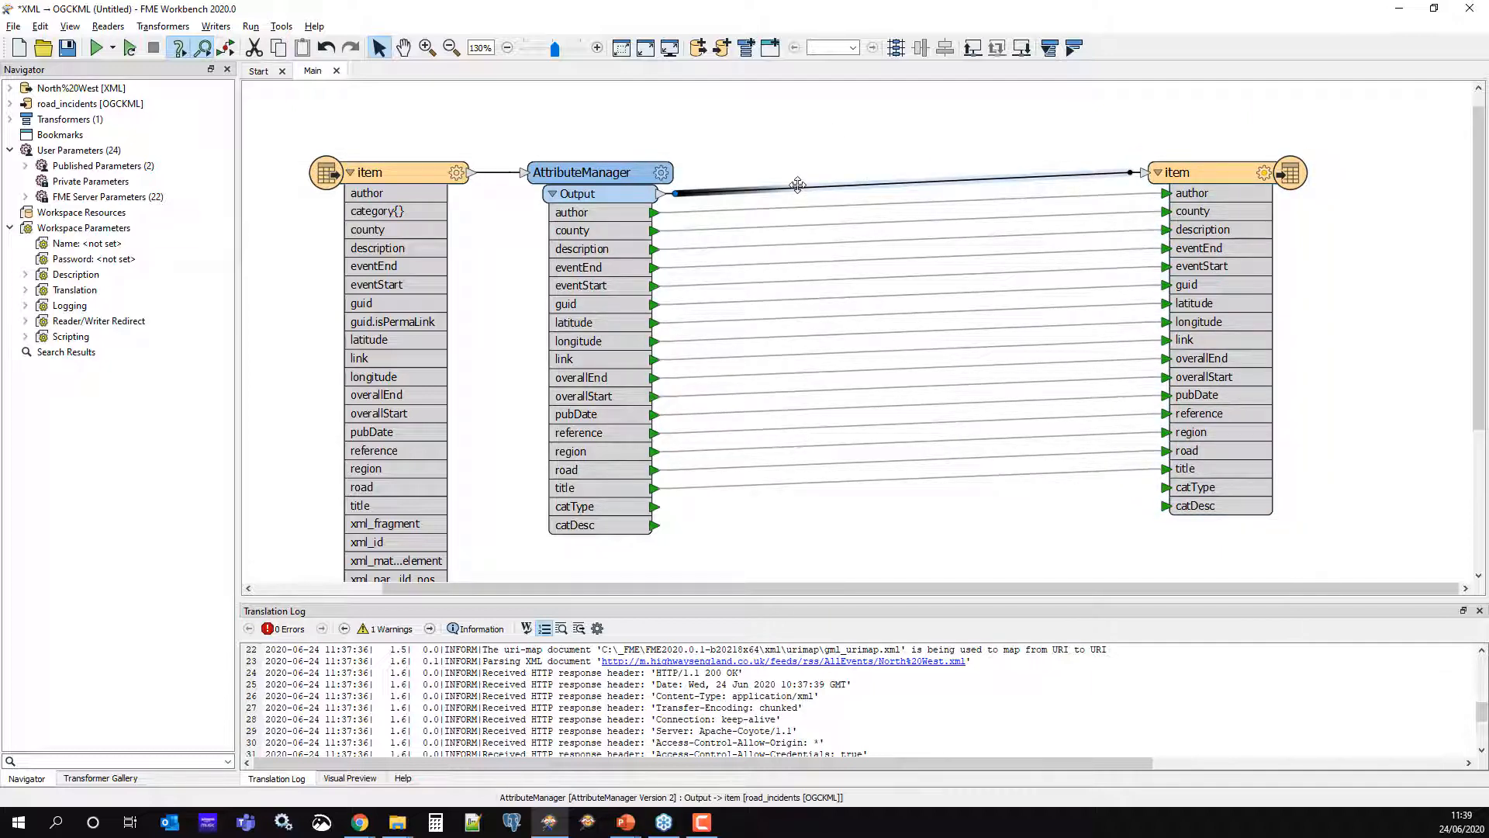
Insert a CoordinateSystemSetter (CSS) on the connection and set its coordinate system to LL84
{"action": "type", "text": "CSS"}
{"action": "key", "text": "Return"}
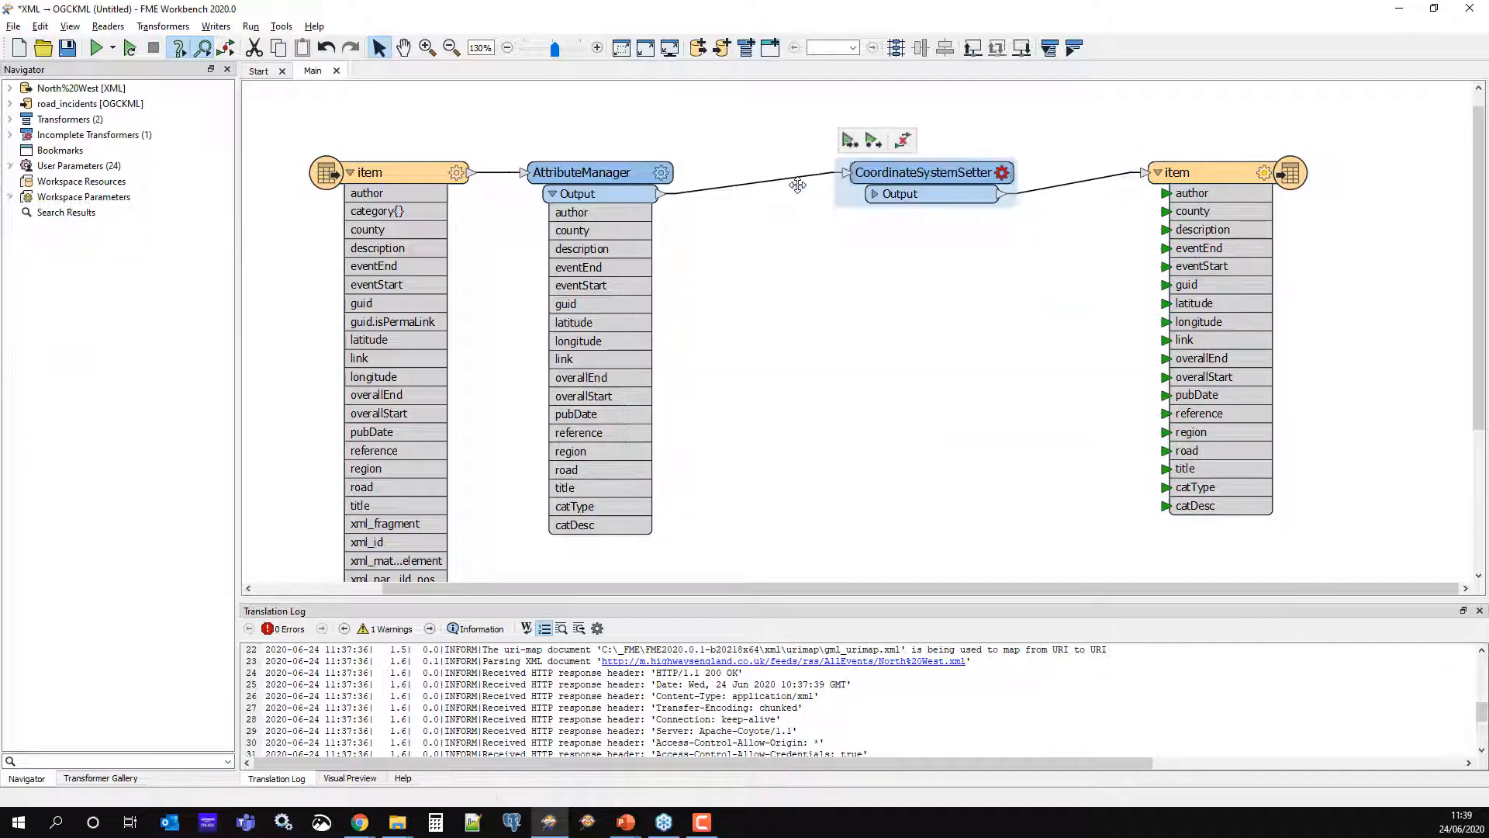
{"action": "double_click", "coordinate": [988, 186]}
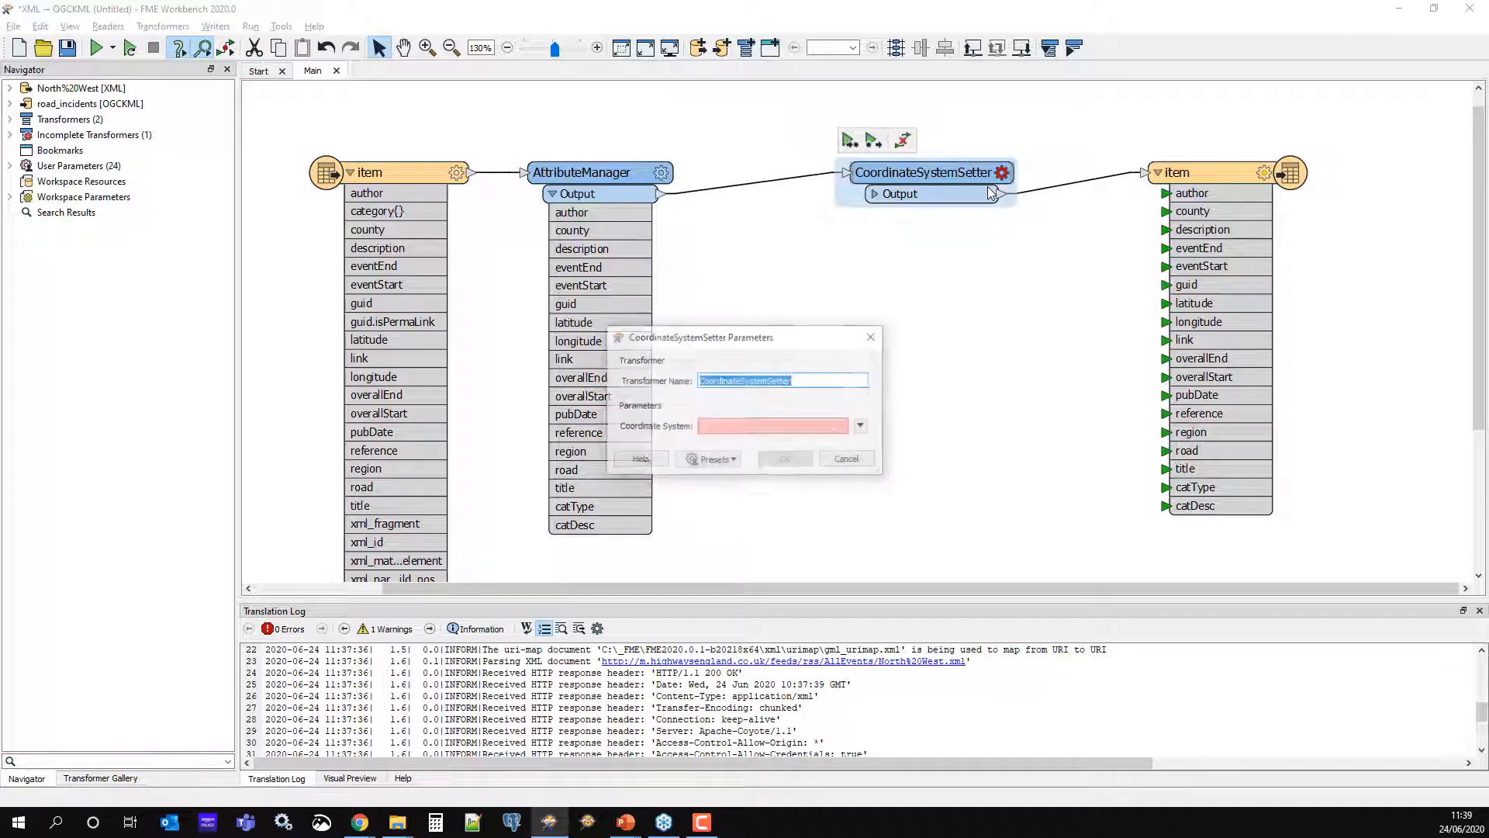
{"action": "left_click", "coordinate": [810, 424]}
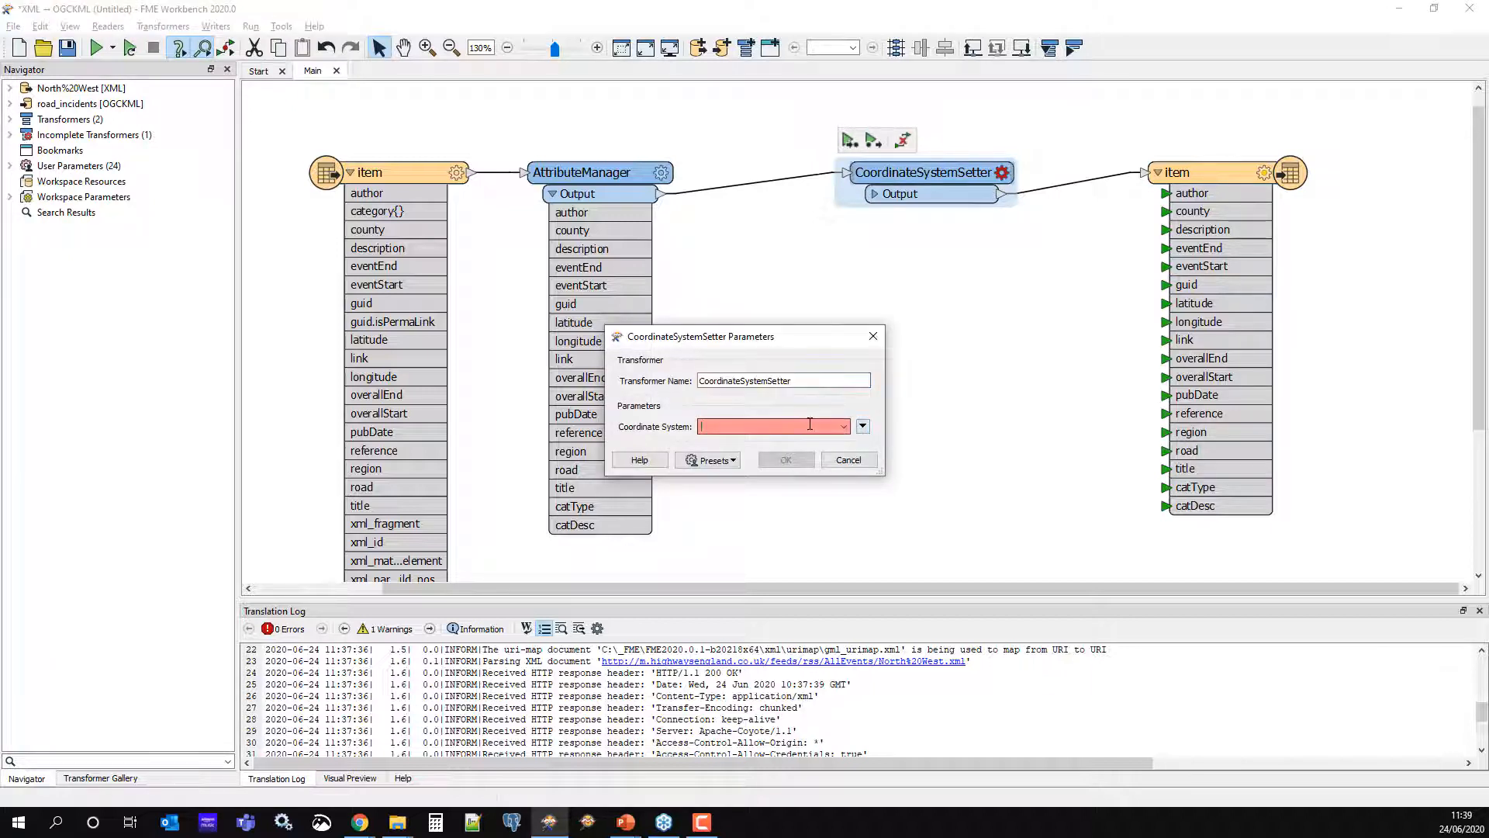
{"action": "type", "text": "l"}
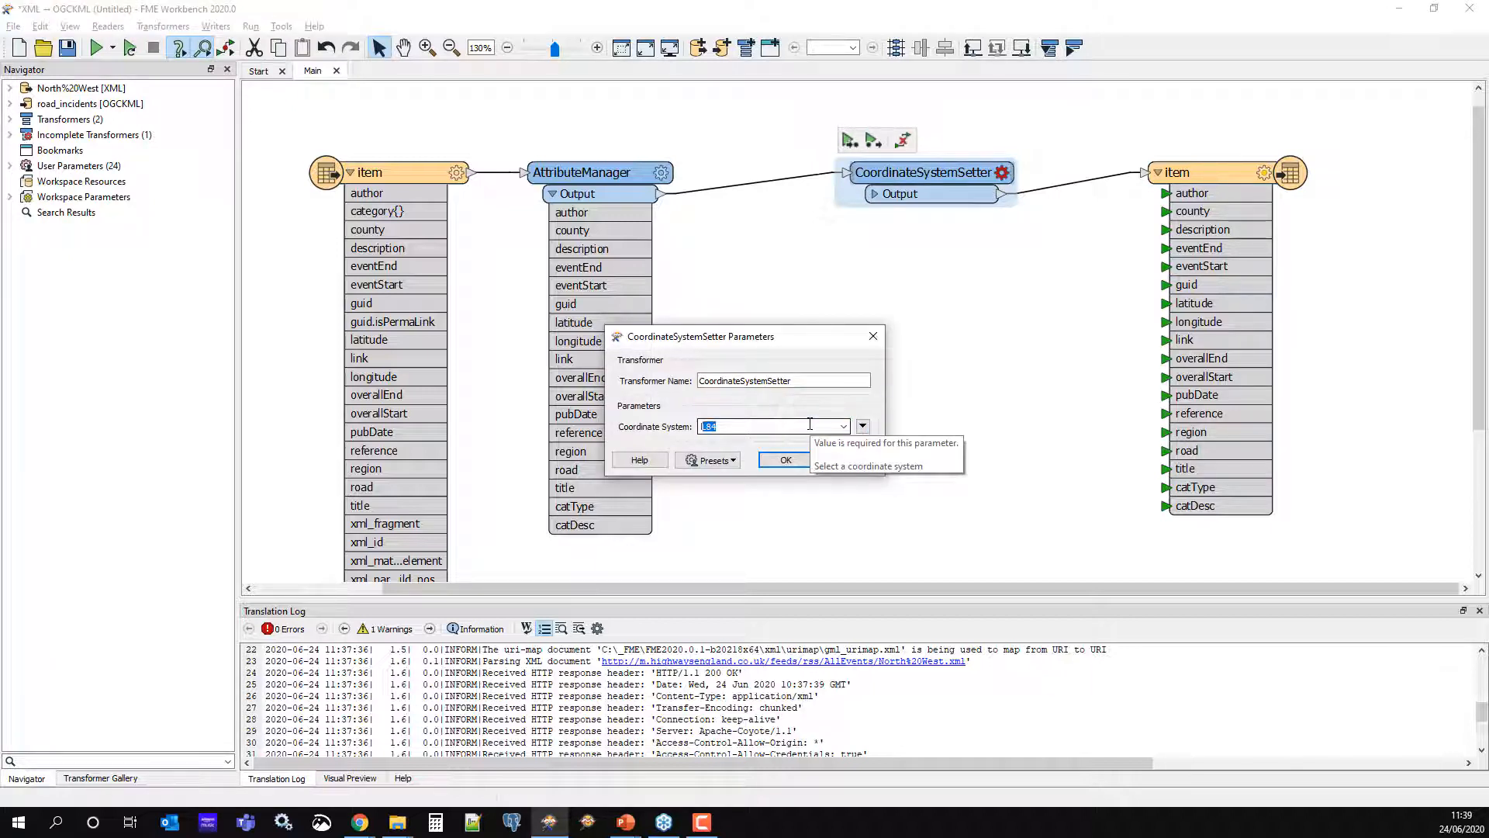
{"action": "type", "text": "l84"}
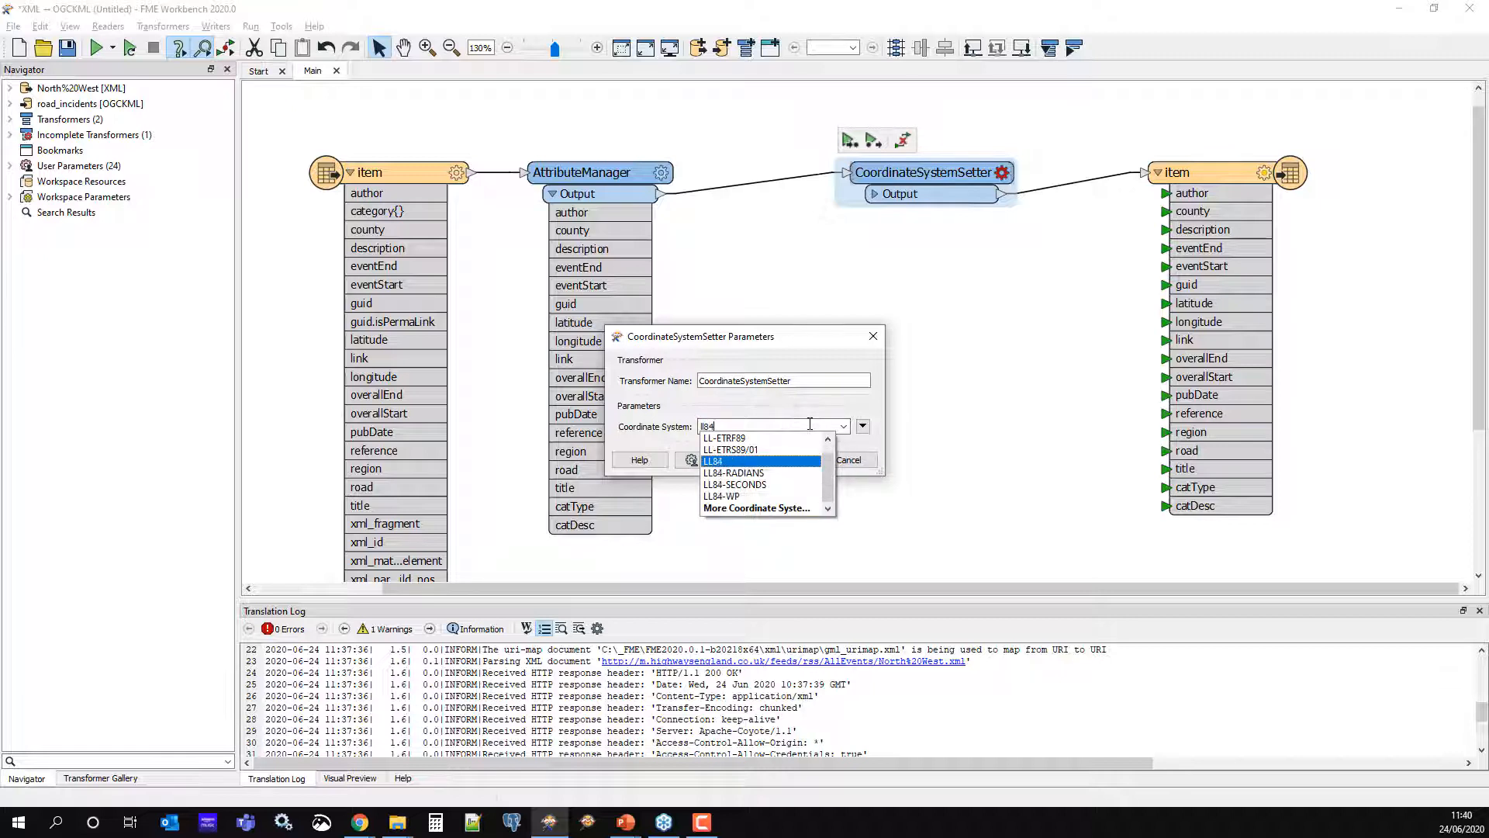
{"action": "left_click", "coordinate": [712, 462]}
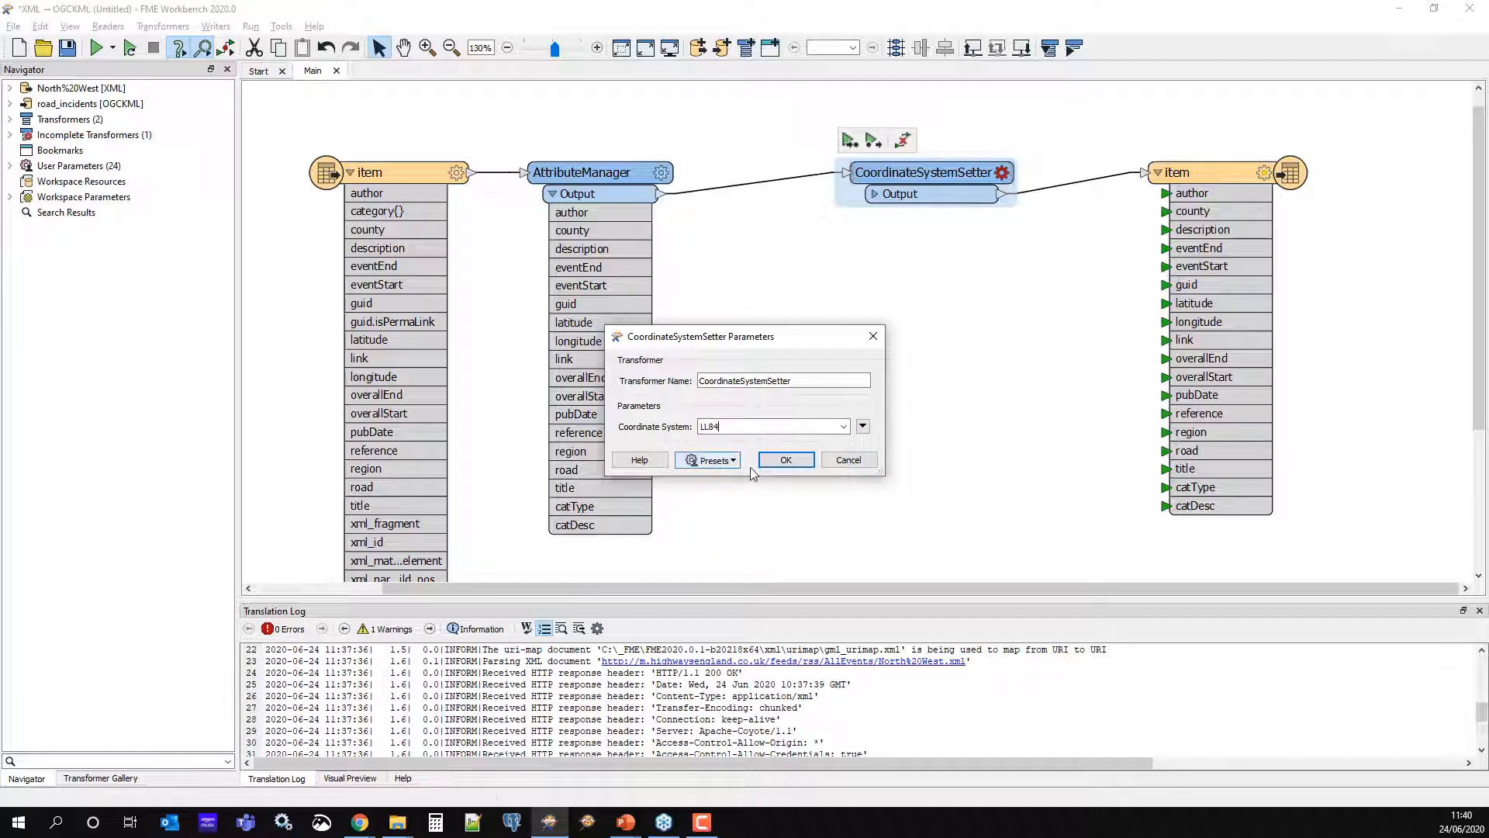
{"action": "left_click", "coordinate": [789, 460]}
Shift CoordinateSystemSetter left, expand its outputs, move the writer right, and select their link
{"action": "left_click_drag", "start_coordinate": [897, 206], "coordinate": [785, 207]}
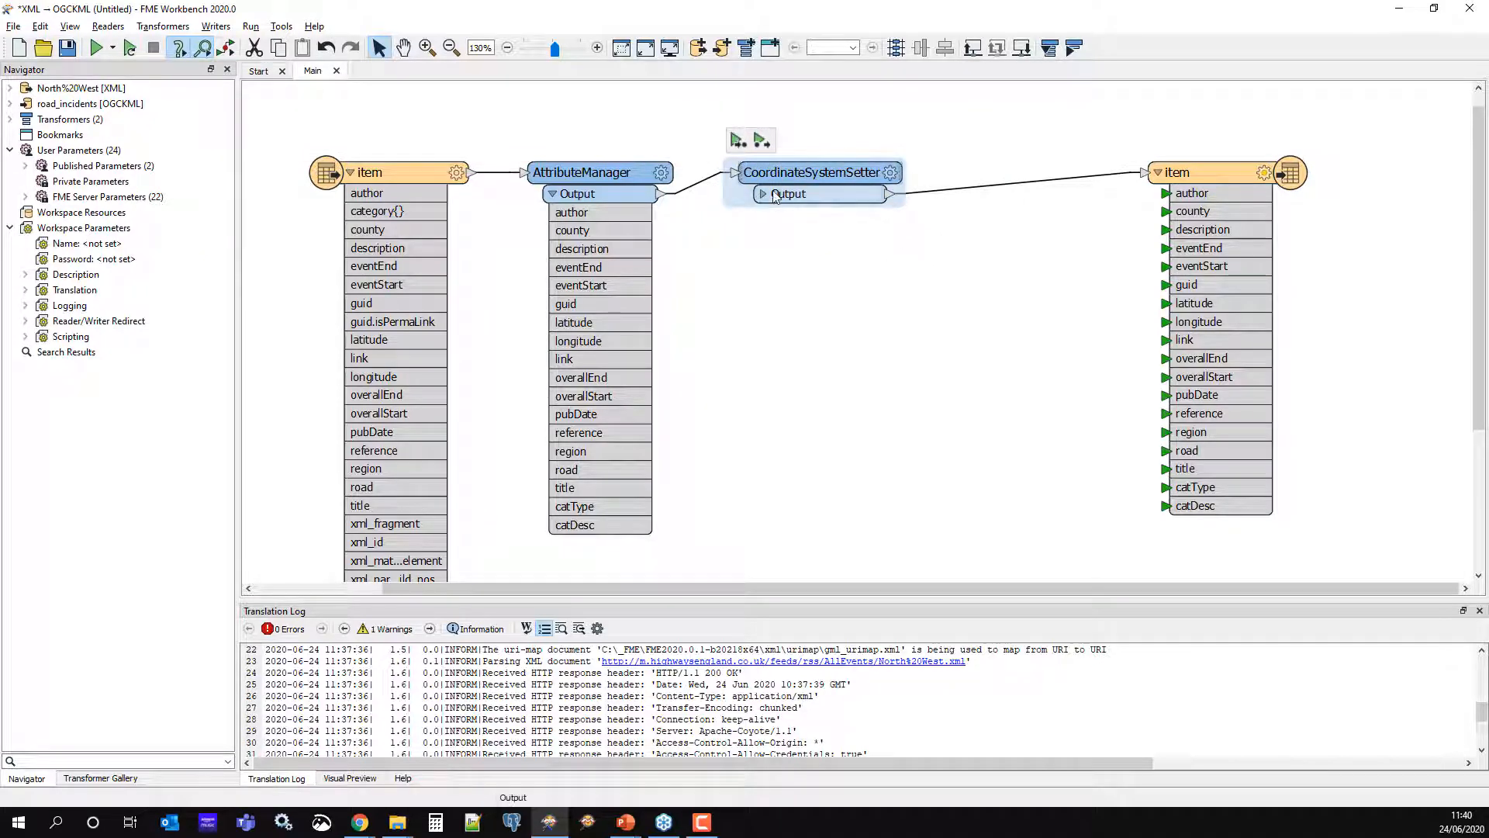
{"action": "left_click", "coordinate": [764, 195]}
{"action": "left_click_drag", "start_coordinate": [1232, 172], "coordinate": [1322, 184]}
{"action": "left_click", "coordinate": [1027, 186]}
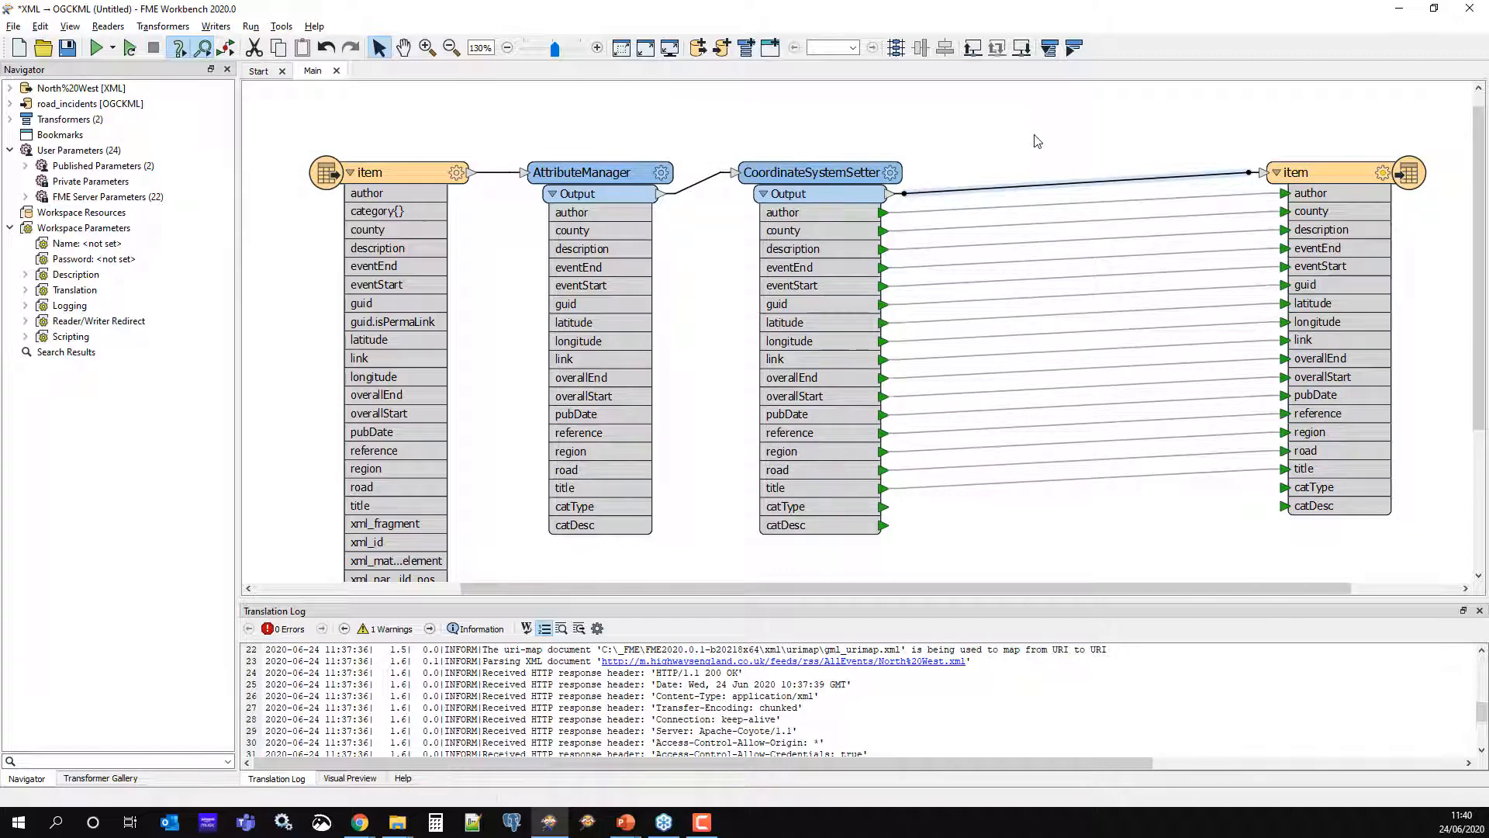
Insert a VertexCreator on the selected connection using Replace with Point mode
{"action": "type", "text": "vert"}
{"action": "key", "text": "Return"}
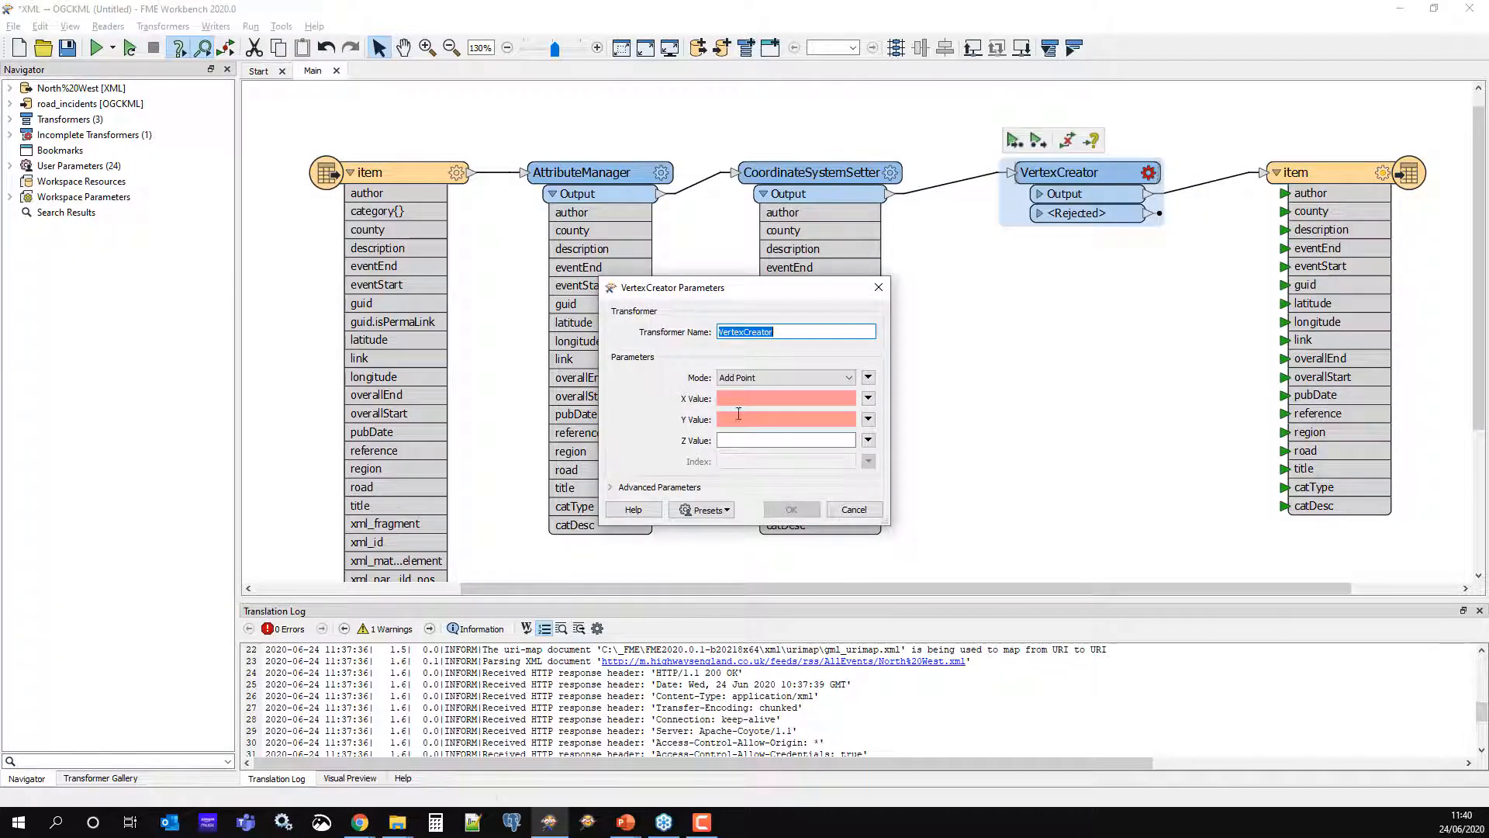
{"action": "left_click", "coordinate": [775, 379]}
{"action": "left_click", "coordinate": [770, 401]}
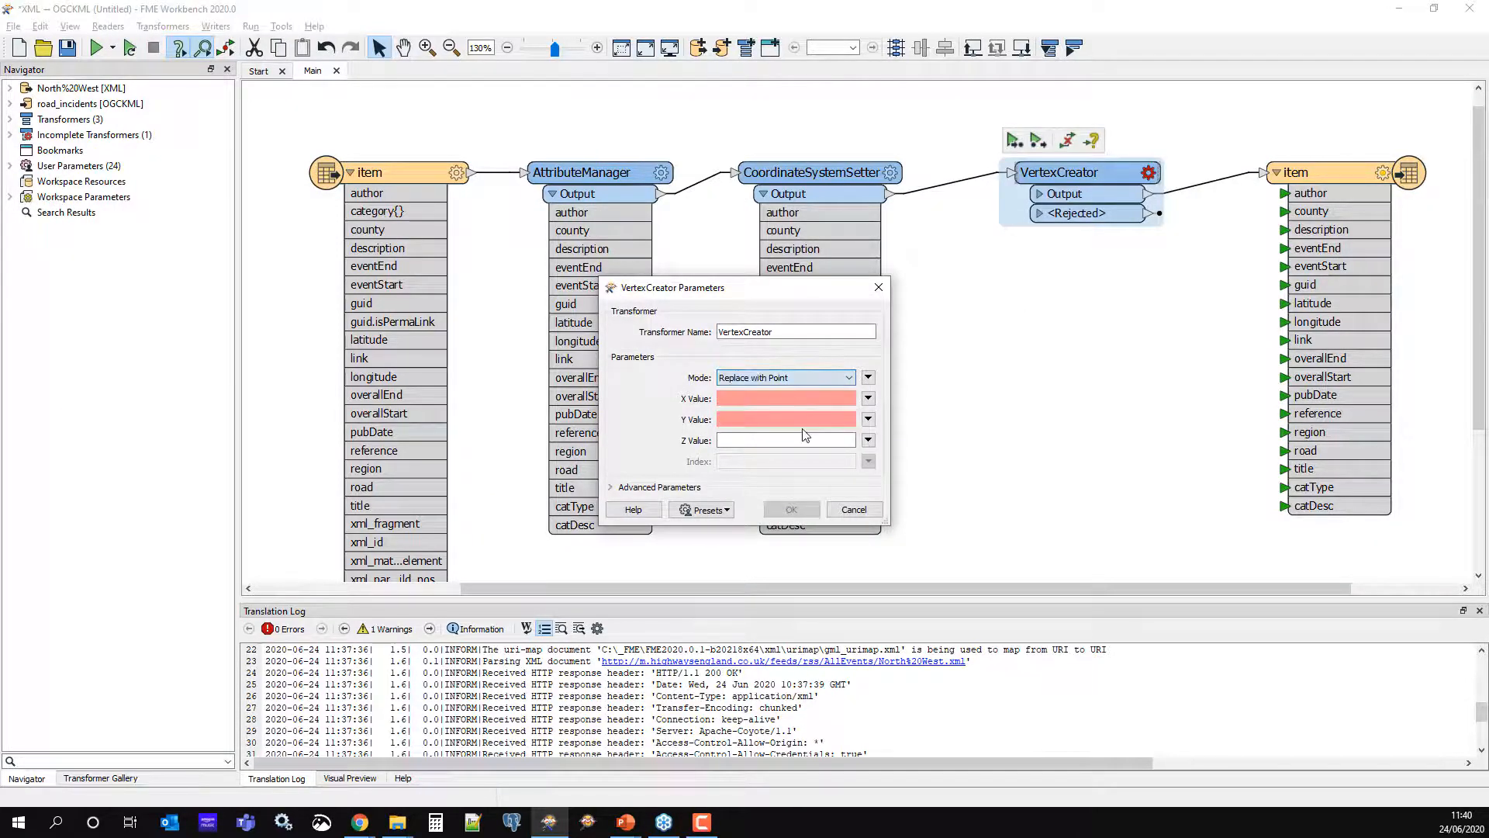
Use longitude as the X value and latitude as the Y value, then tidy the layout
{"action": "left_click", "coordinate": [868, 400]}
{"action": "mouse_move", "coordinate": [946, 418]}
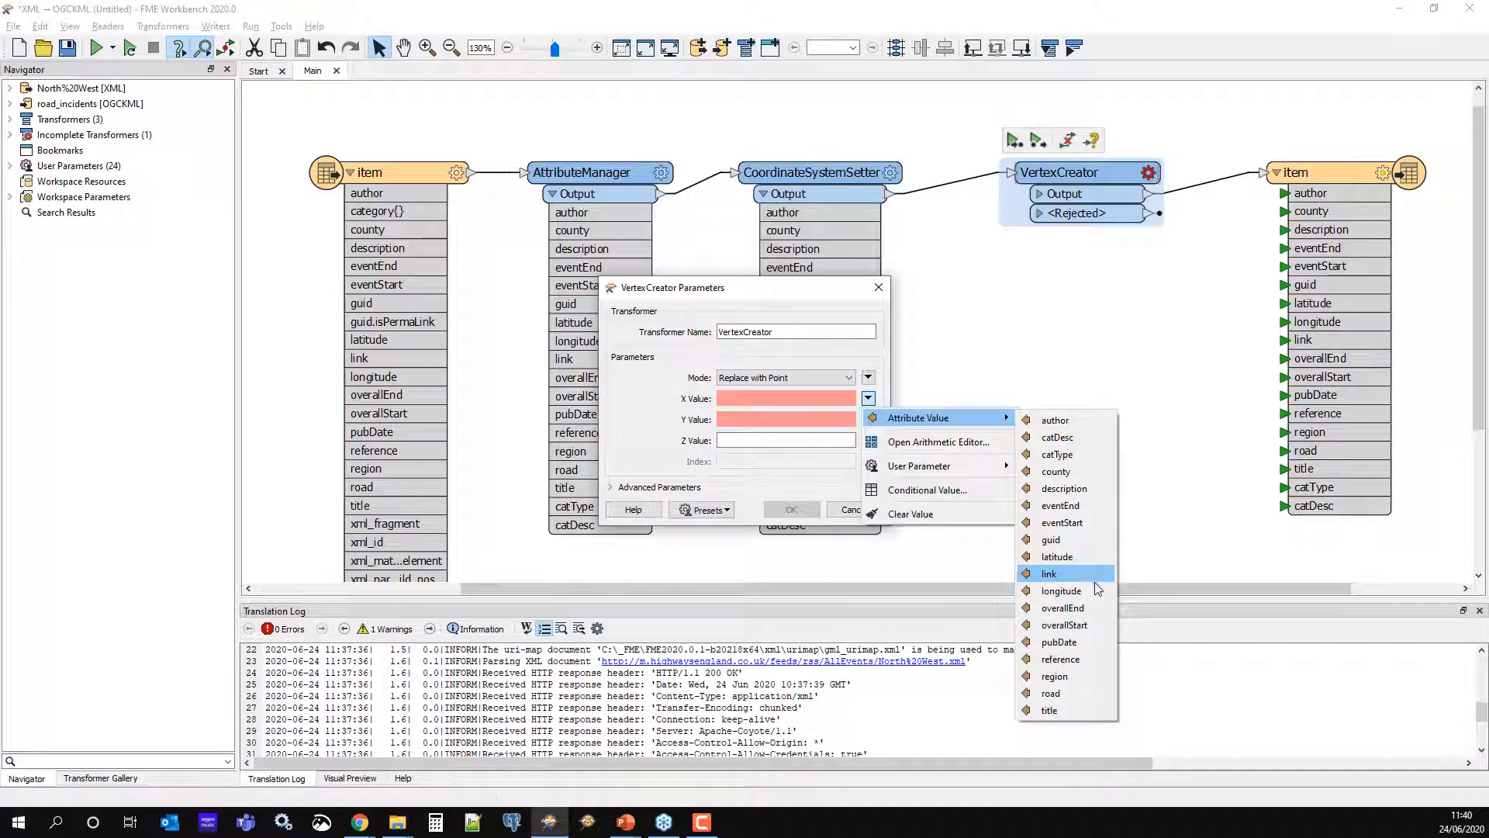
{"action": "left_click", "coordinate": [1092, 590]}
{"action": "left_click", "coordinate": [867, 420]}
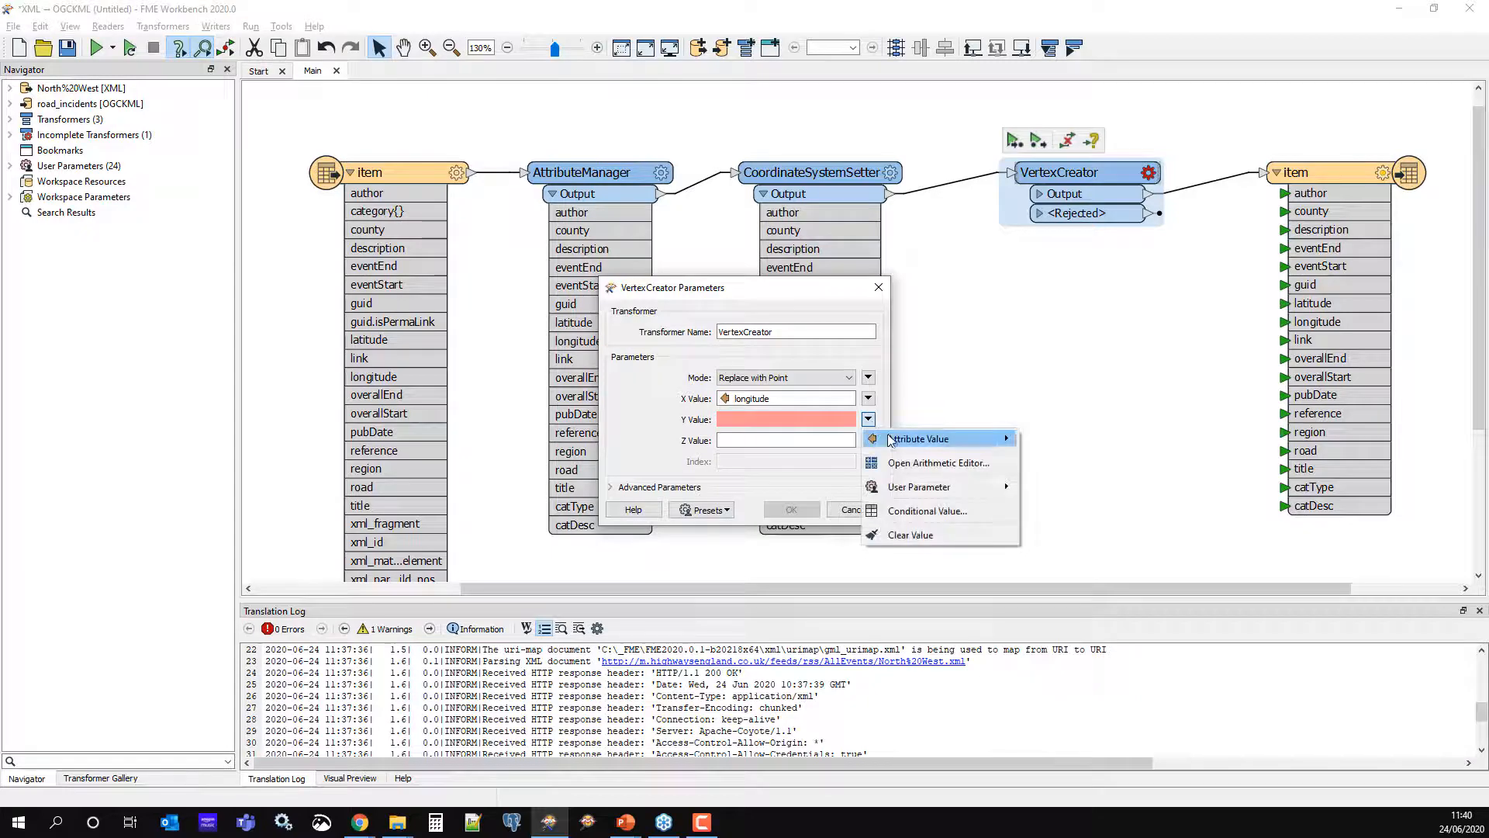
{"action": "mouse_move", "coordinate": [969, 439]}
{"action": "left_click", "coordinate": [1089, 577]}
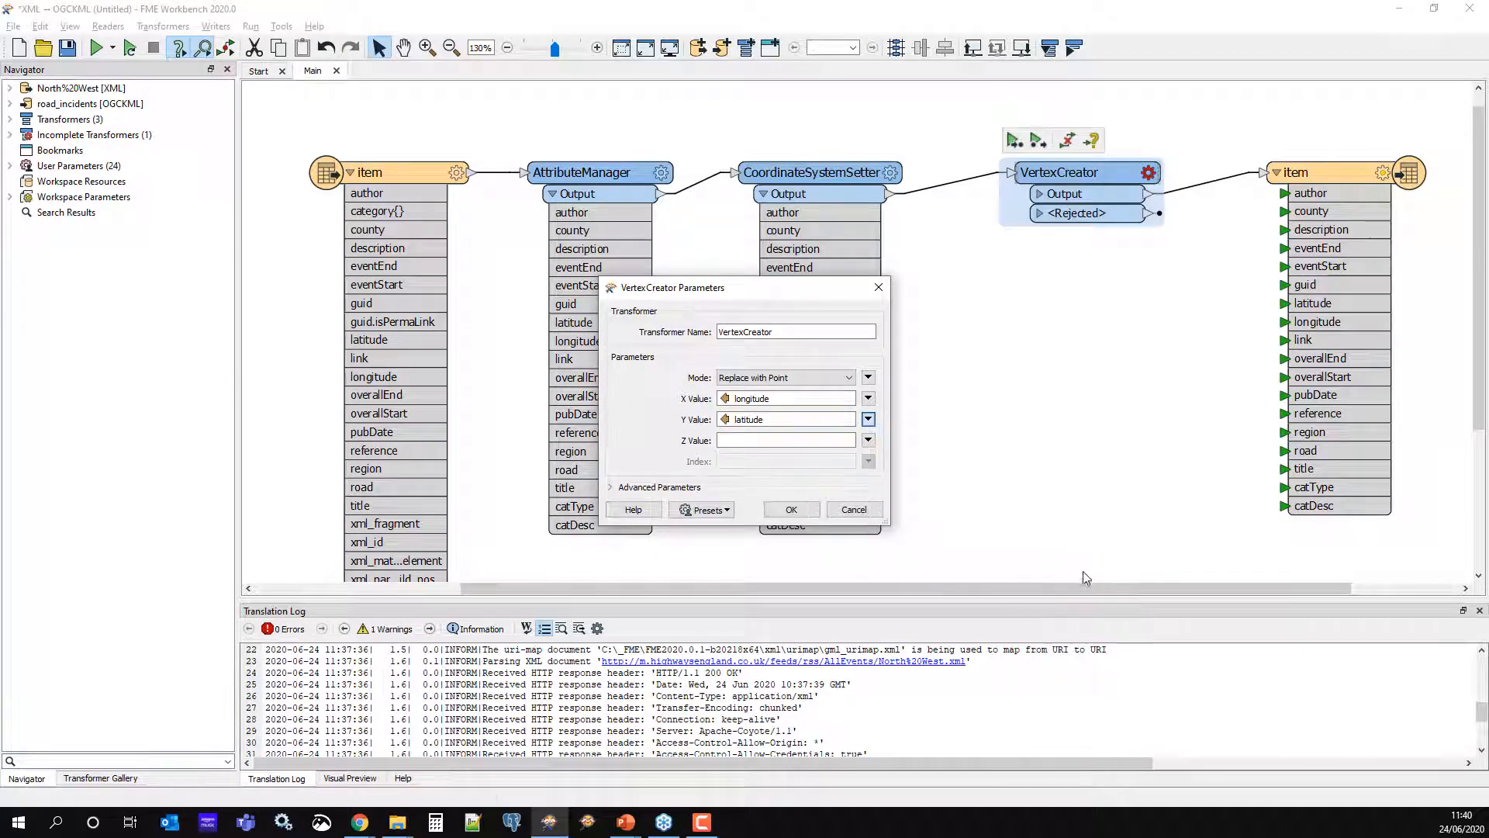
{"action": "left_click", "coordinate": [789, 508]}
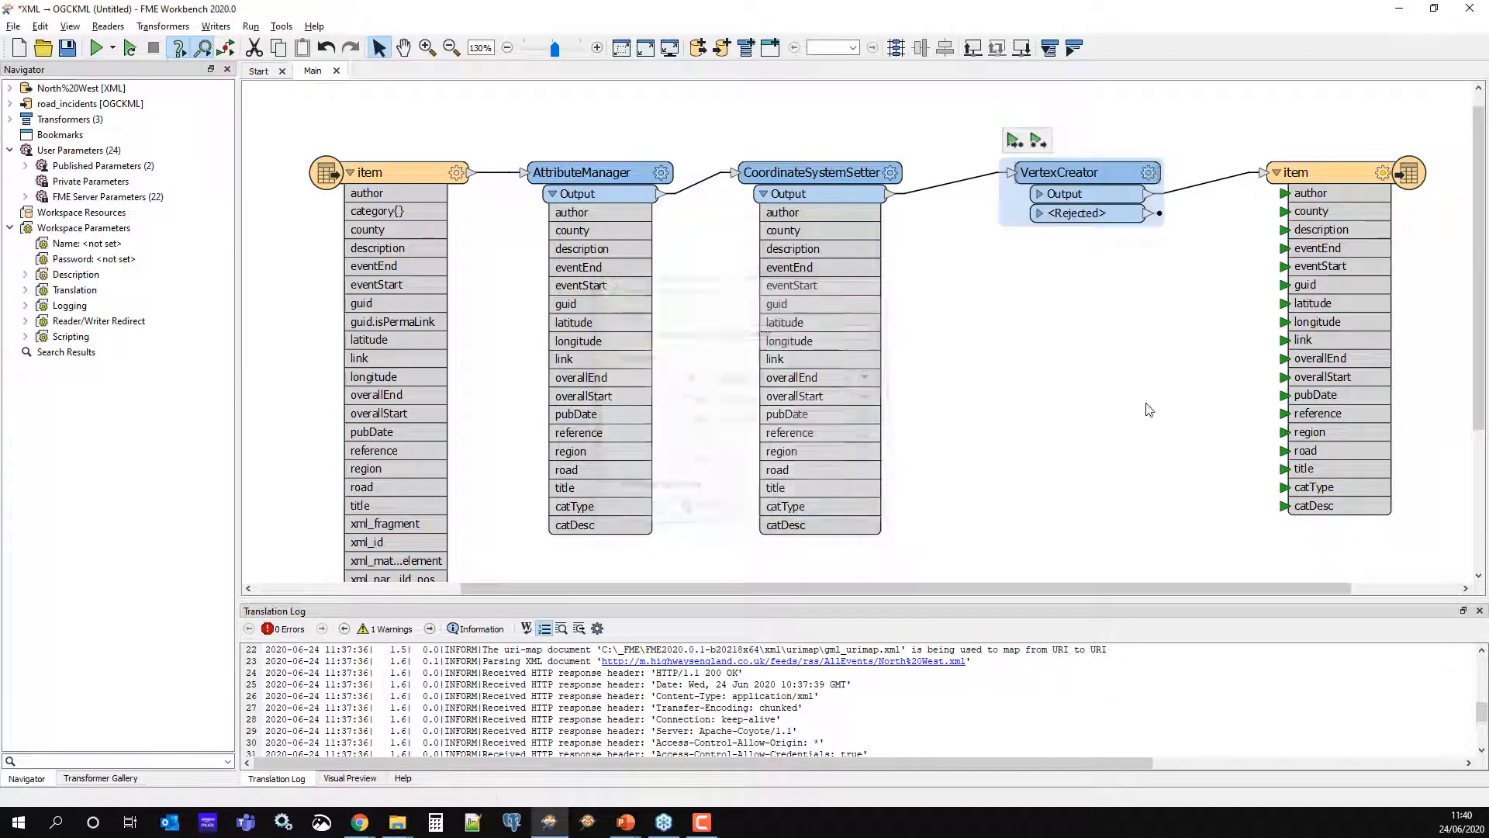
{"action": "left_click_drag", "start_coordinate": [1058, 177], "coordinate": [1008, 178]}
{"action": "left_click_drag", "start_coordinate": [1322, 177], "coordinate": [1439, 177]}
Insert a KMLPropertySetter between VertexCreator and the writer
{"action": "left_click", "coordinate": [1221, 187]}
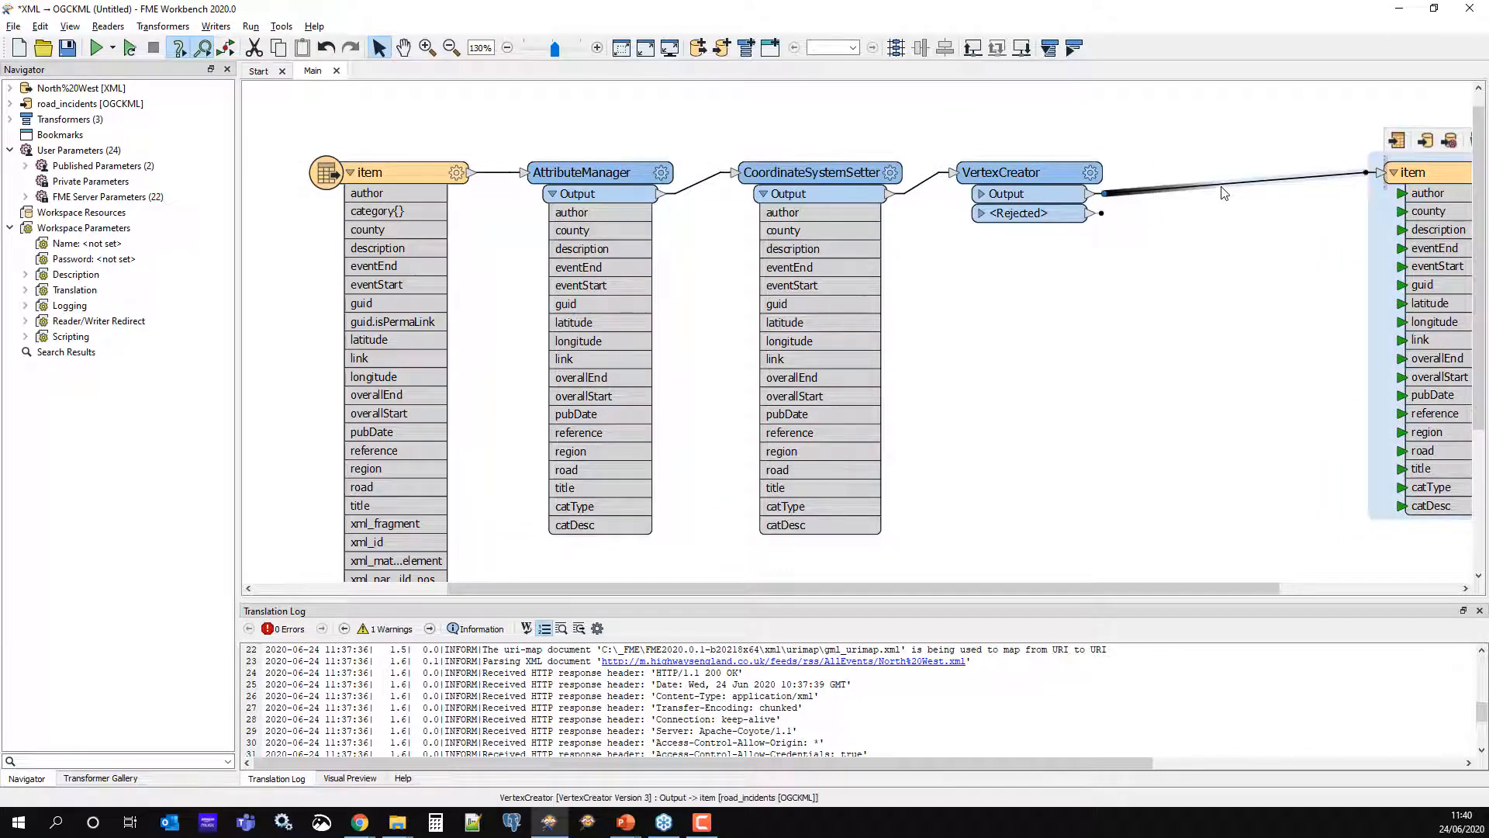
{"action": "type", "text": "kml"}
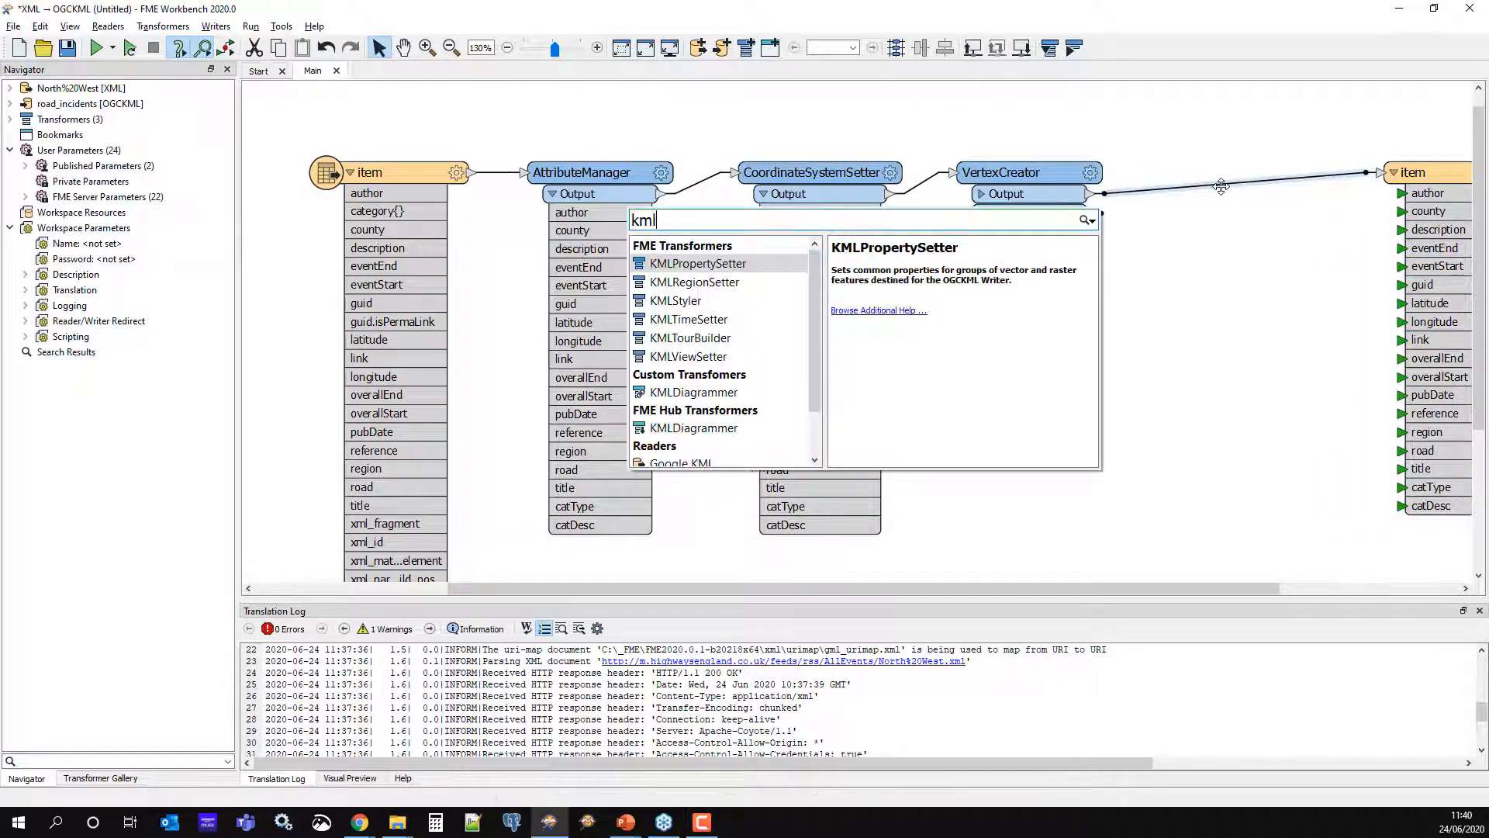
{"action": "key", "text": "Down"}
{"action": "key", "text": "Up"}
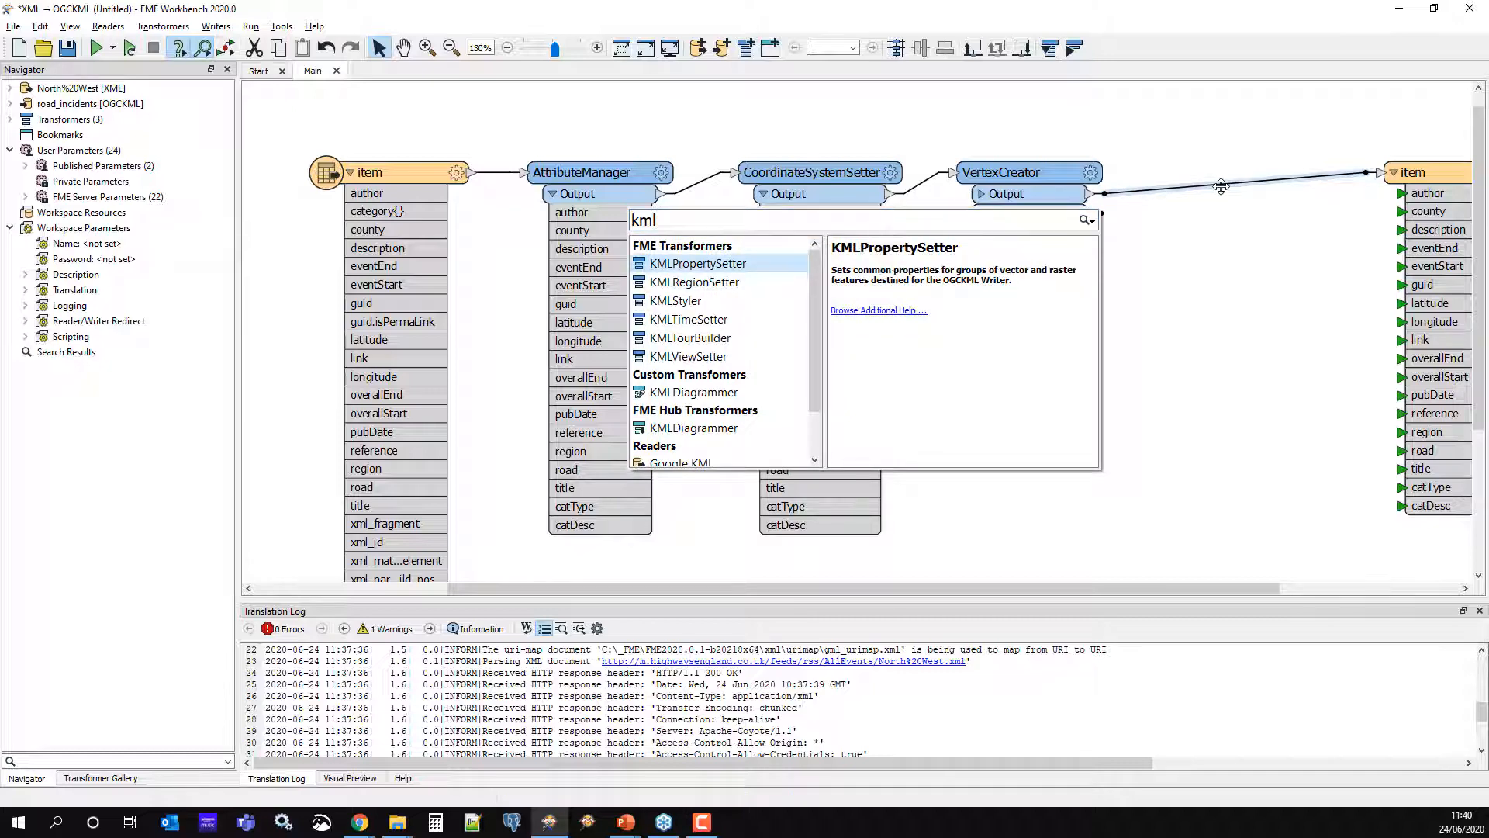
{"action": "key", "text": "Return"}
Insert a KMLStyler before the writer and place it below KMLPropertySetter
{"action": "left_click", "coordinate": [1356, 183]}
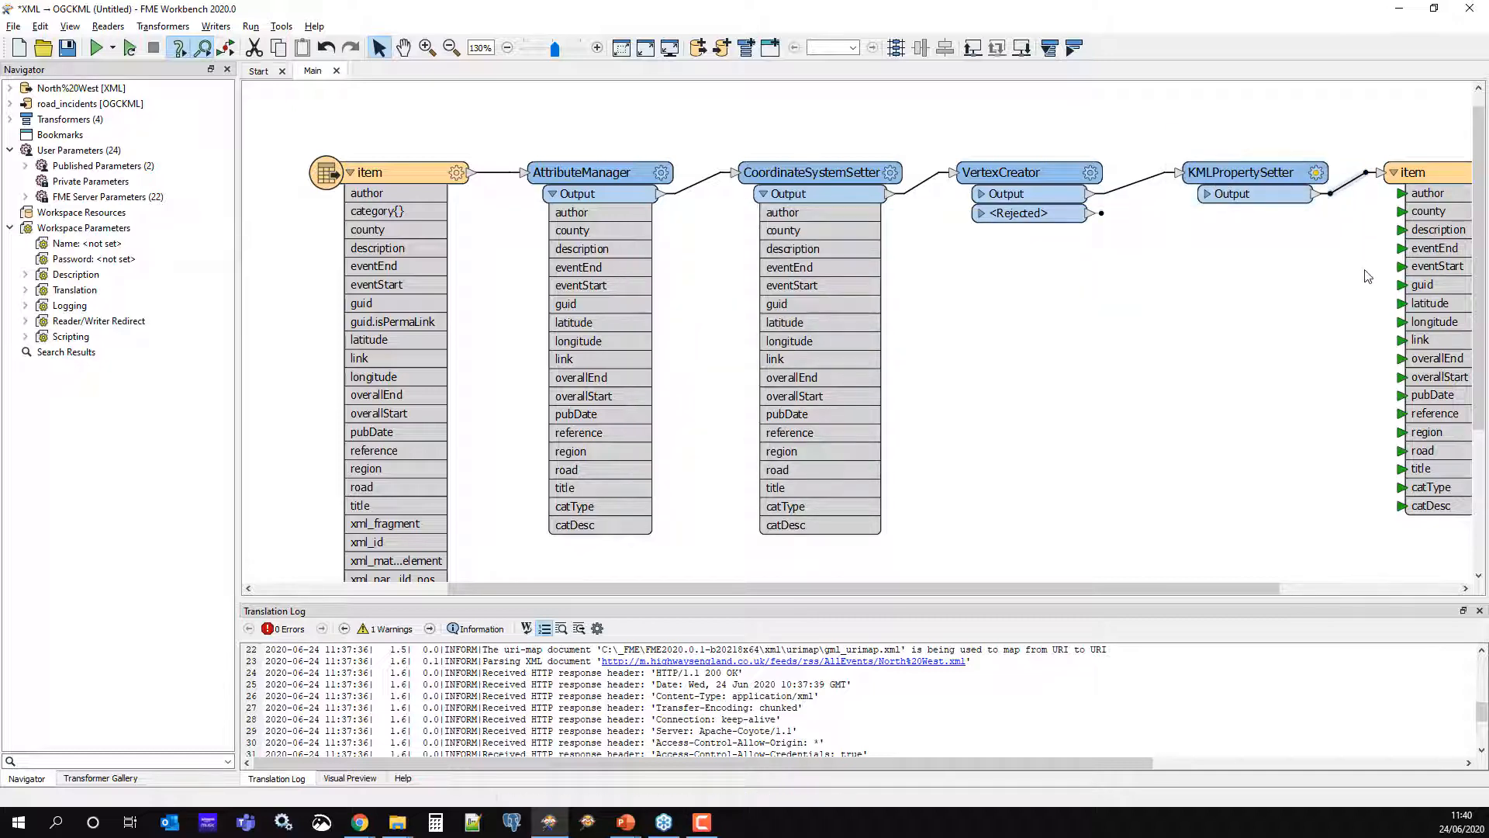
{"action": "type", "text": "kml"}
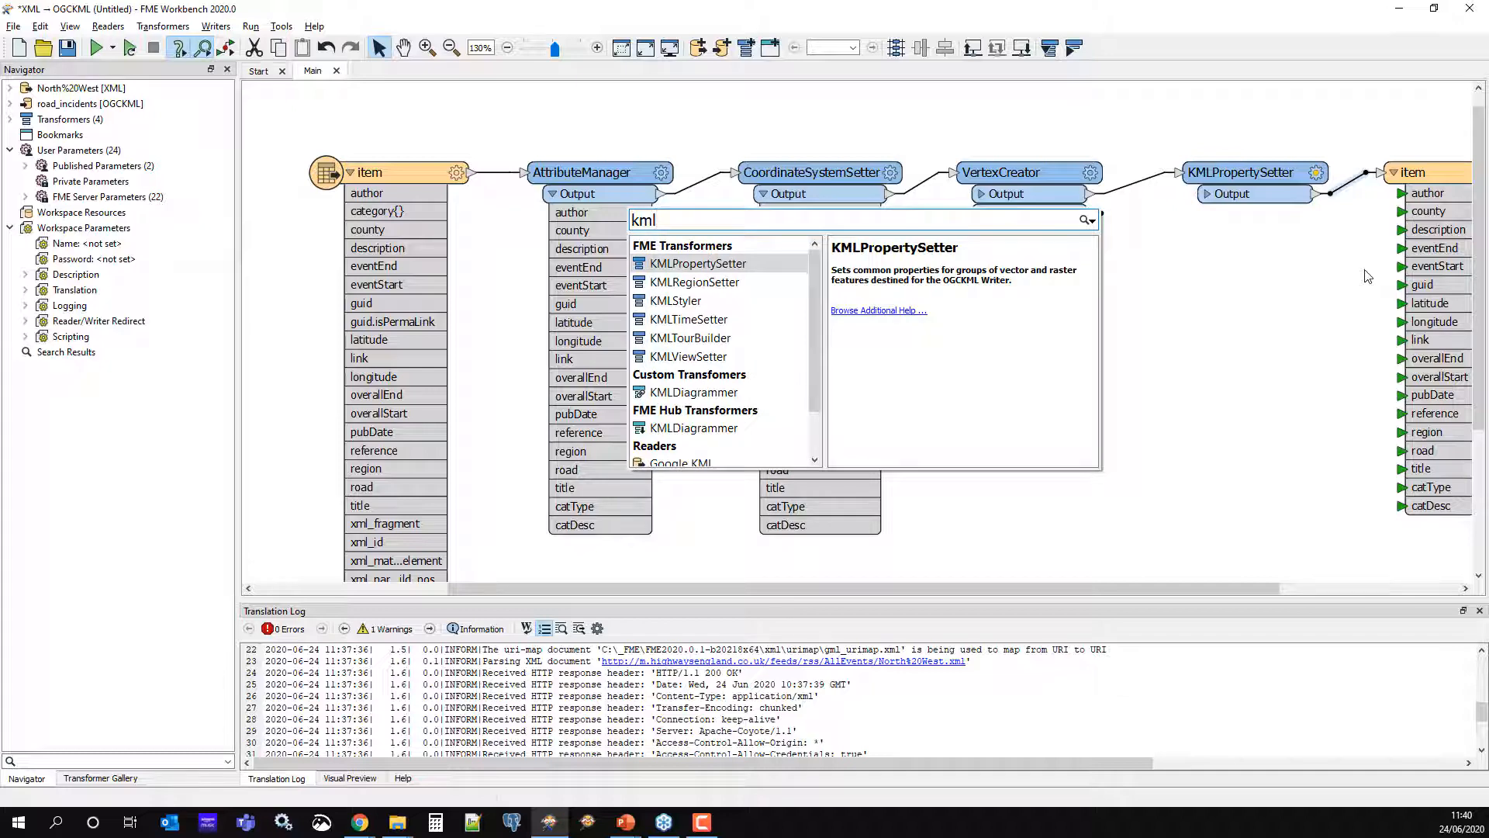
{"action": "key", "text": "Down"}
{"action": "key", "text": "Down"}
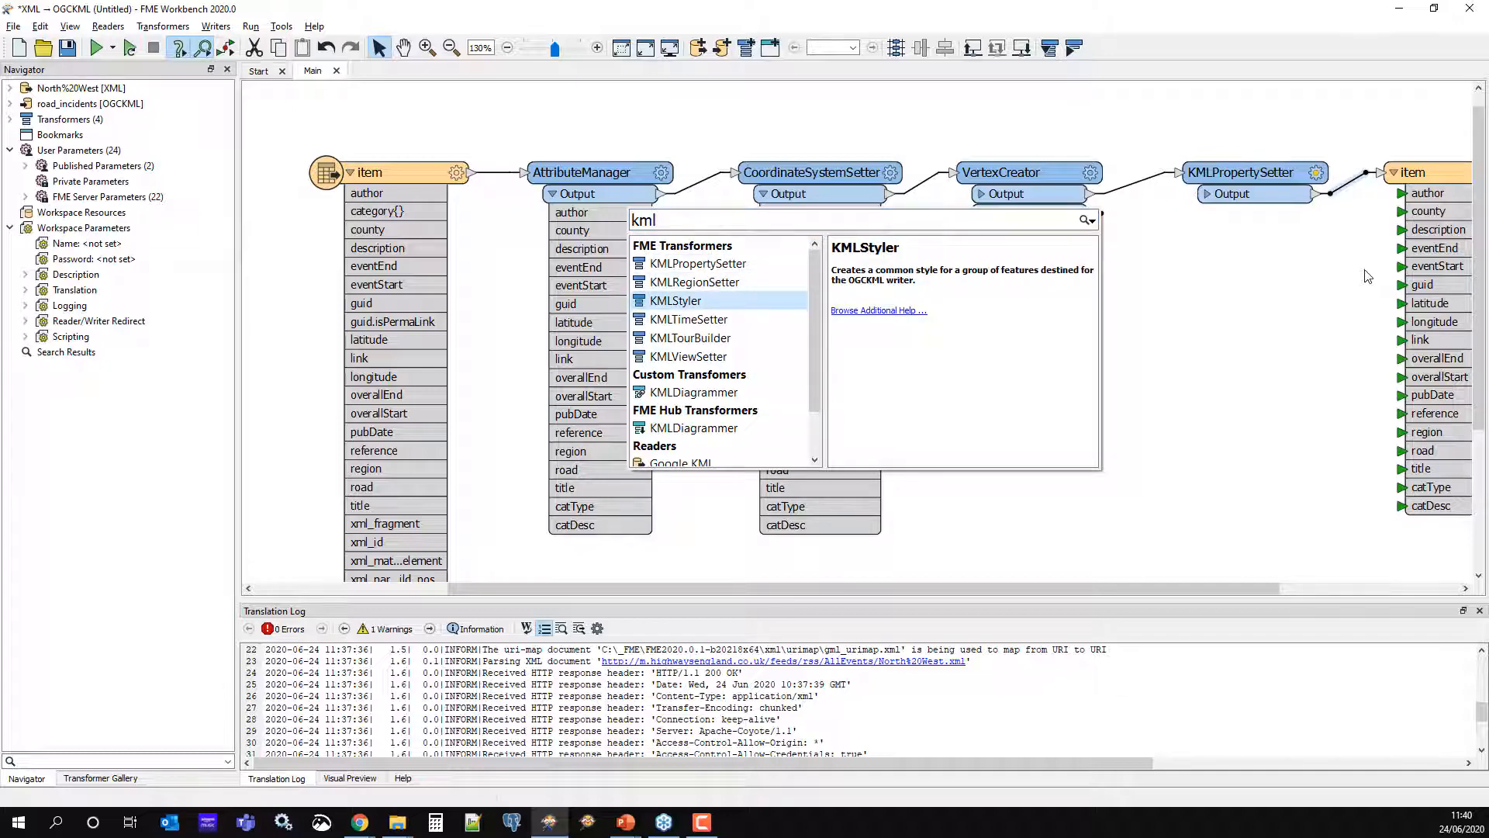
{"action": "key", "text": "Return"}
{"action": "left_click_drag", "start_coordinate": [1359, 508], "coordinate": [1246, 240]}
{"action": "left_click", "coordinate": [1309, 147]}
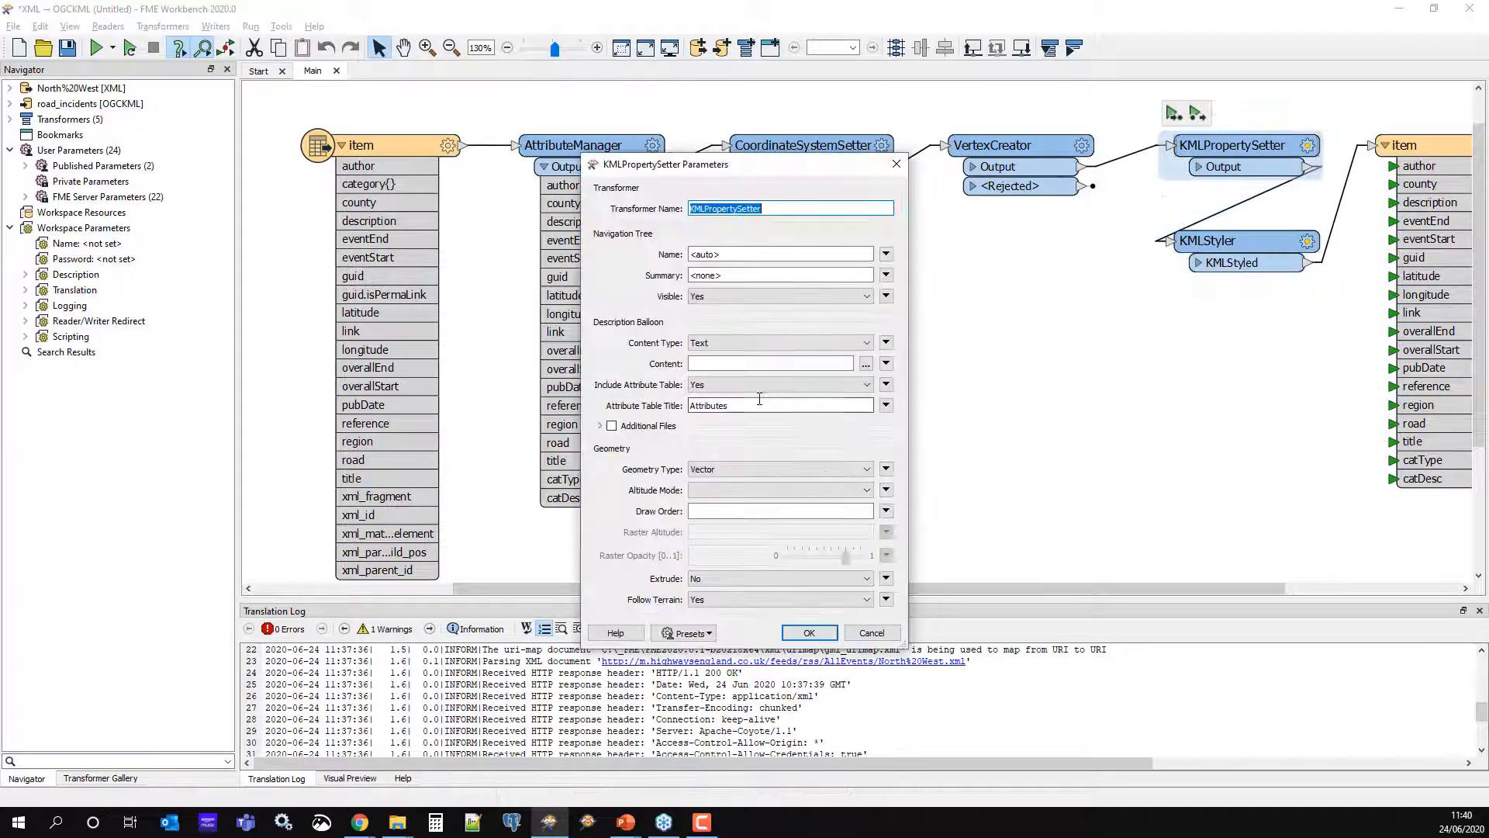
{"action": "left_click", "coordinate": [886, 254]}
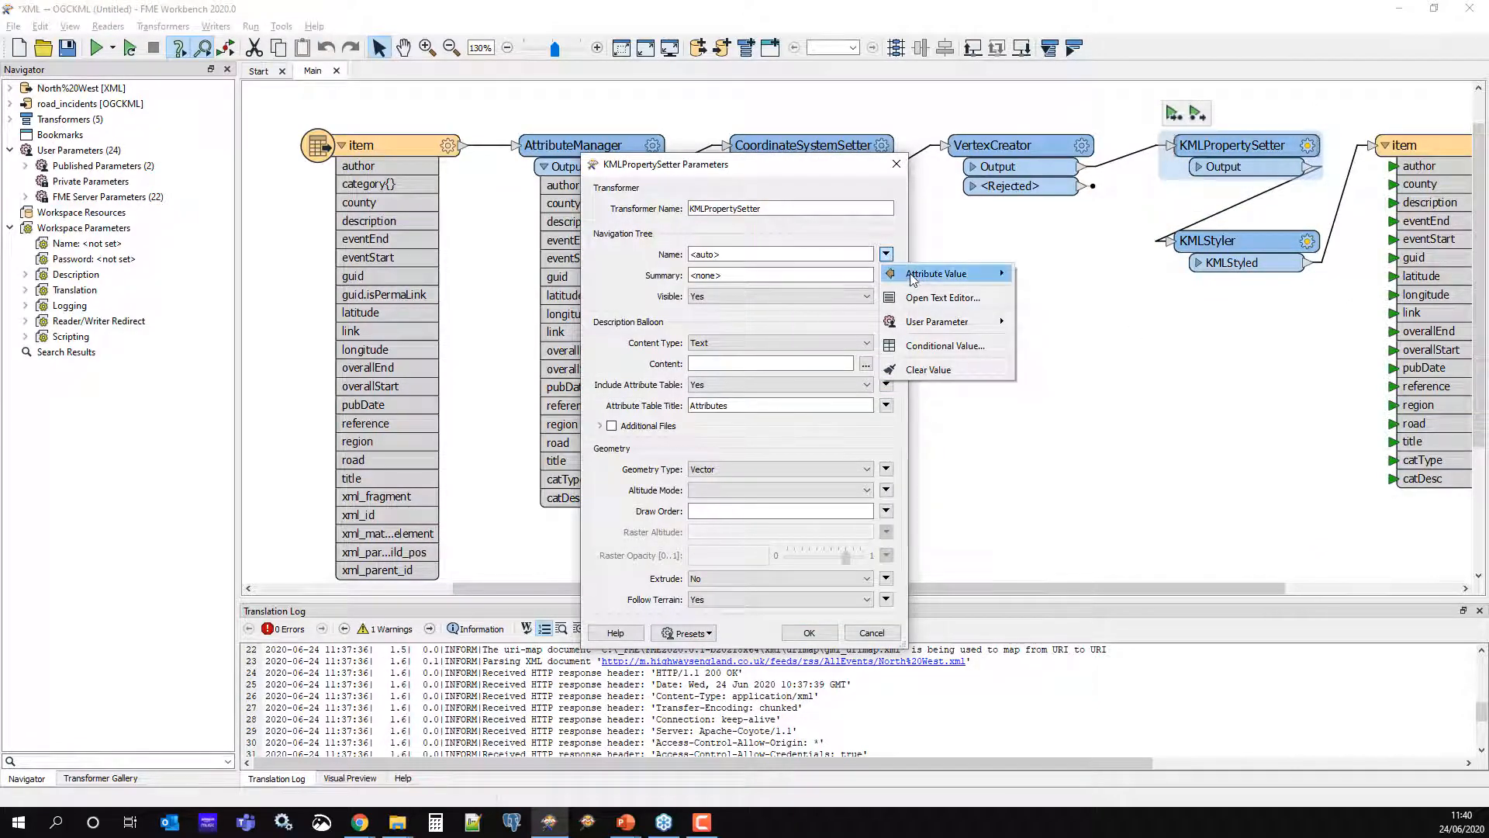
{"action": "mouse_move", "coordinate": [950, 274]}
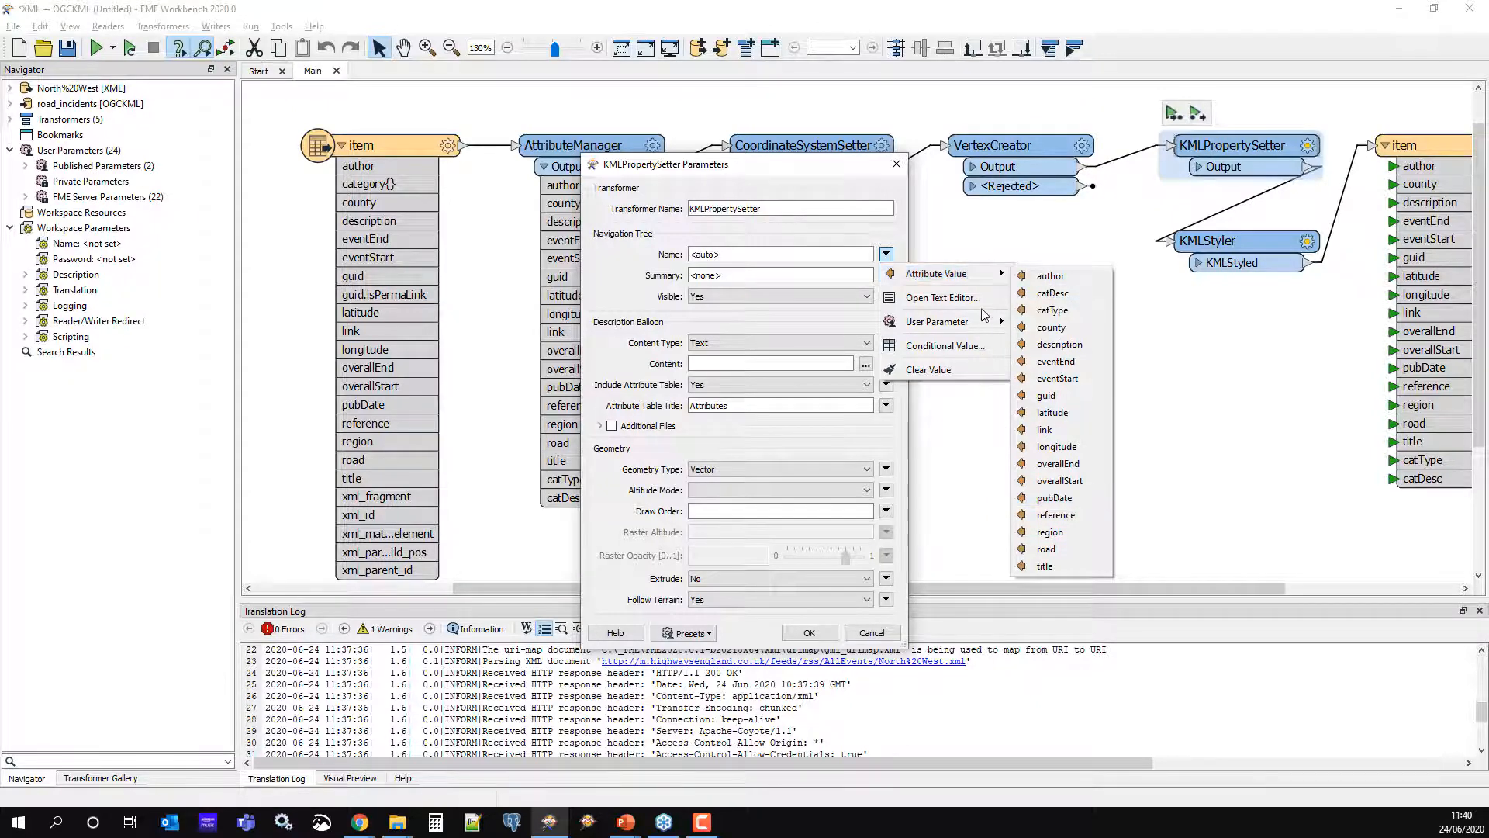
{"action": "left_click", "coordinate": [943, 298]}
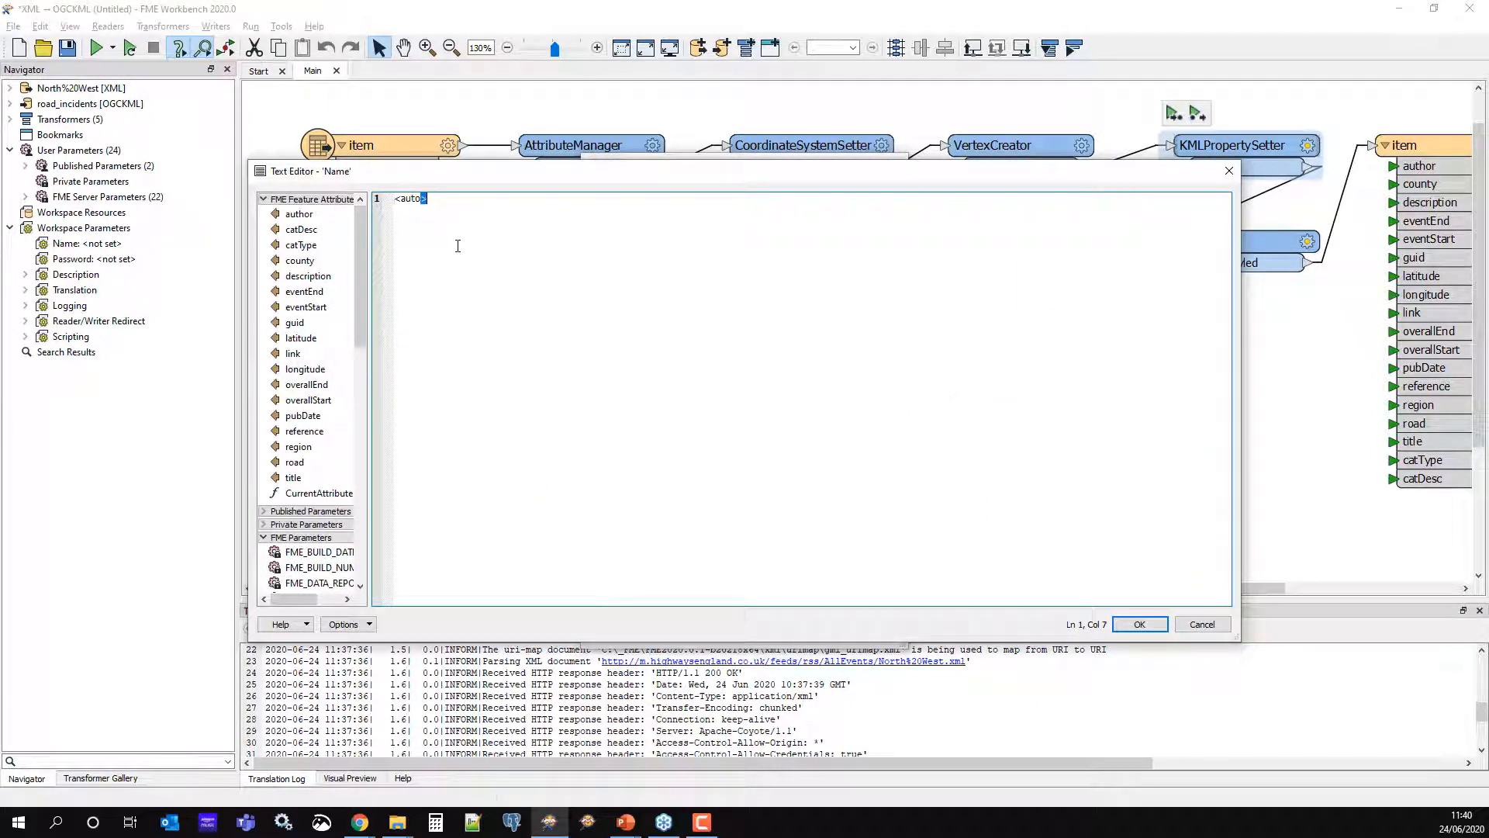
{"action": "double_click", "coordinate": [295, 462]}
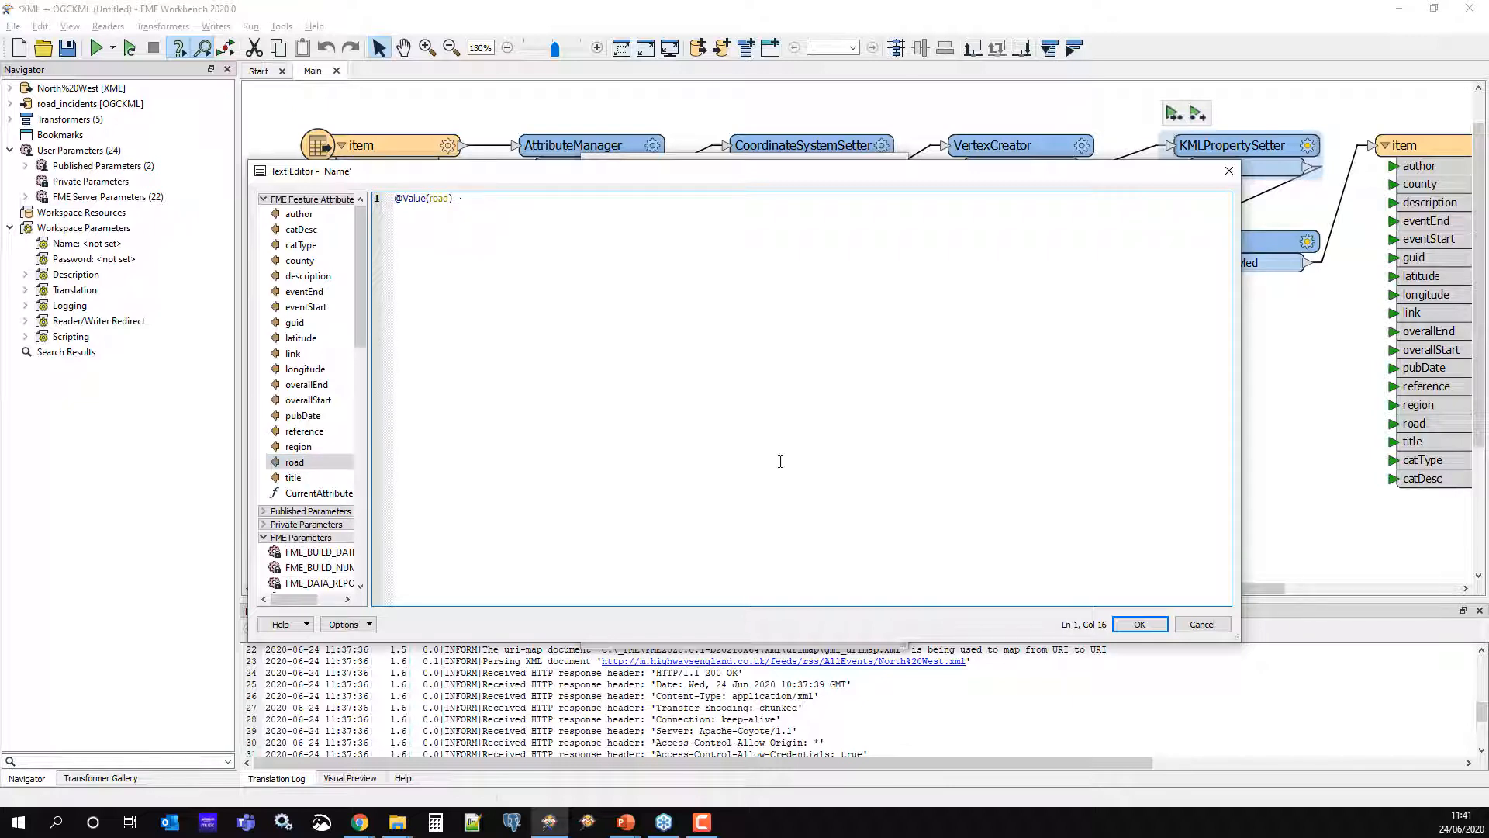
{"action": "type", "text": "-"}
{"action": "double_click", "coordinate": [301, 230]}
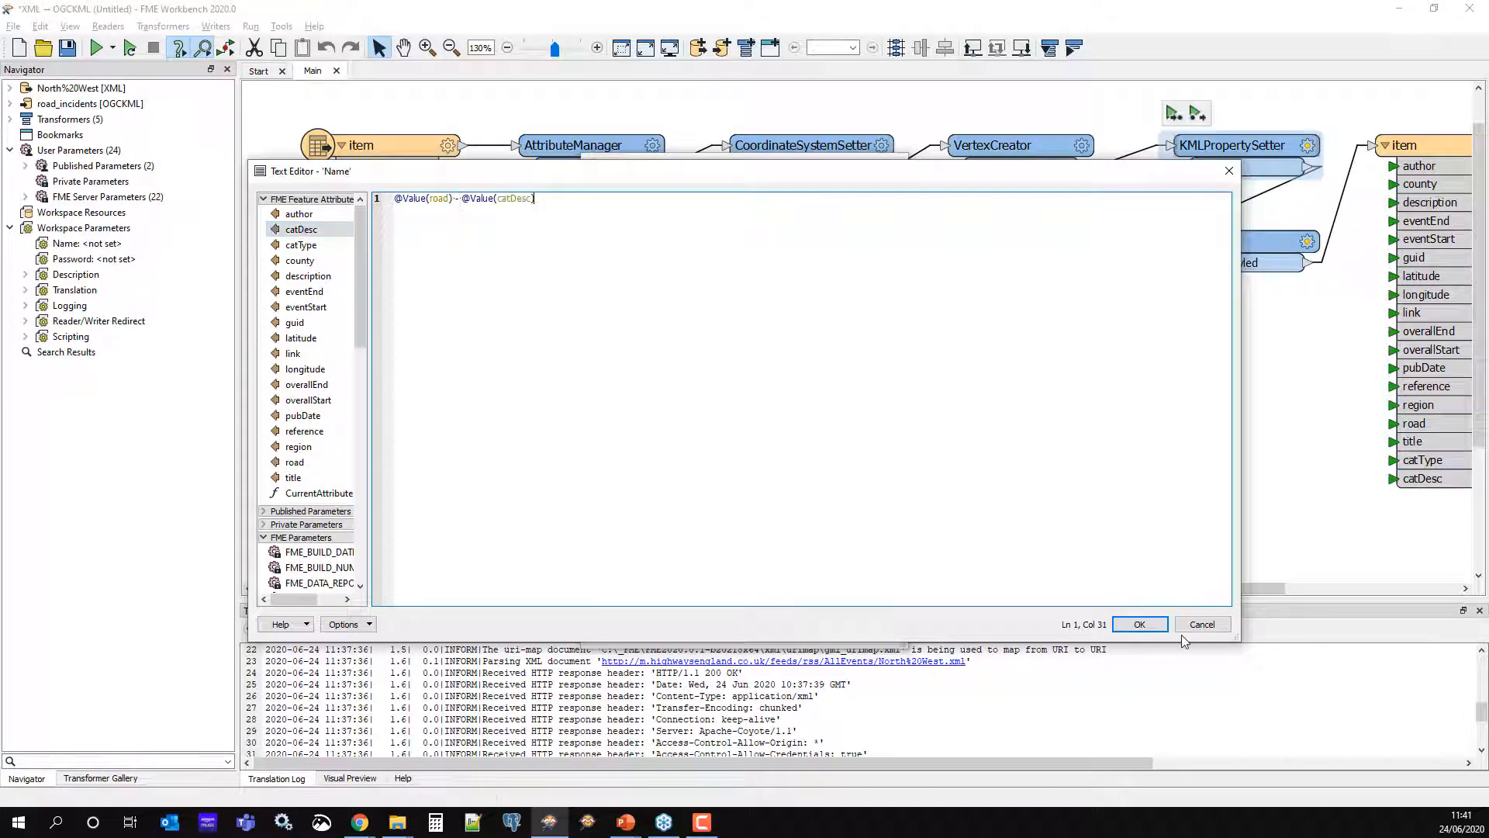
{"action": "left_click", "coordinate": [1141, 627]}
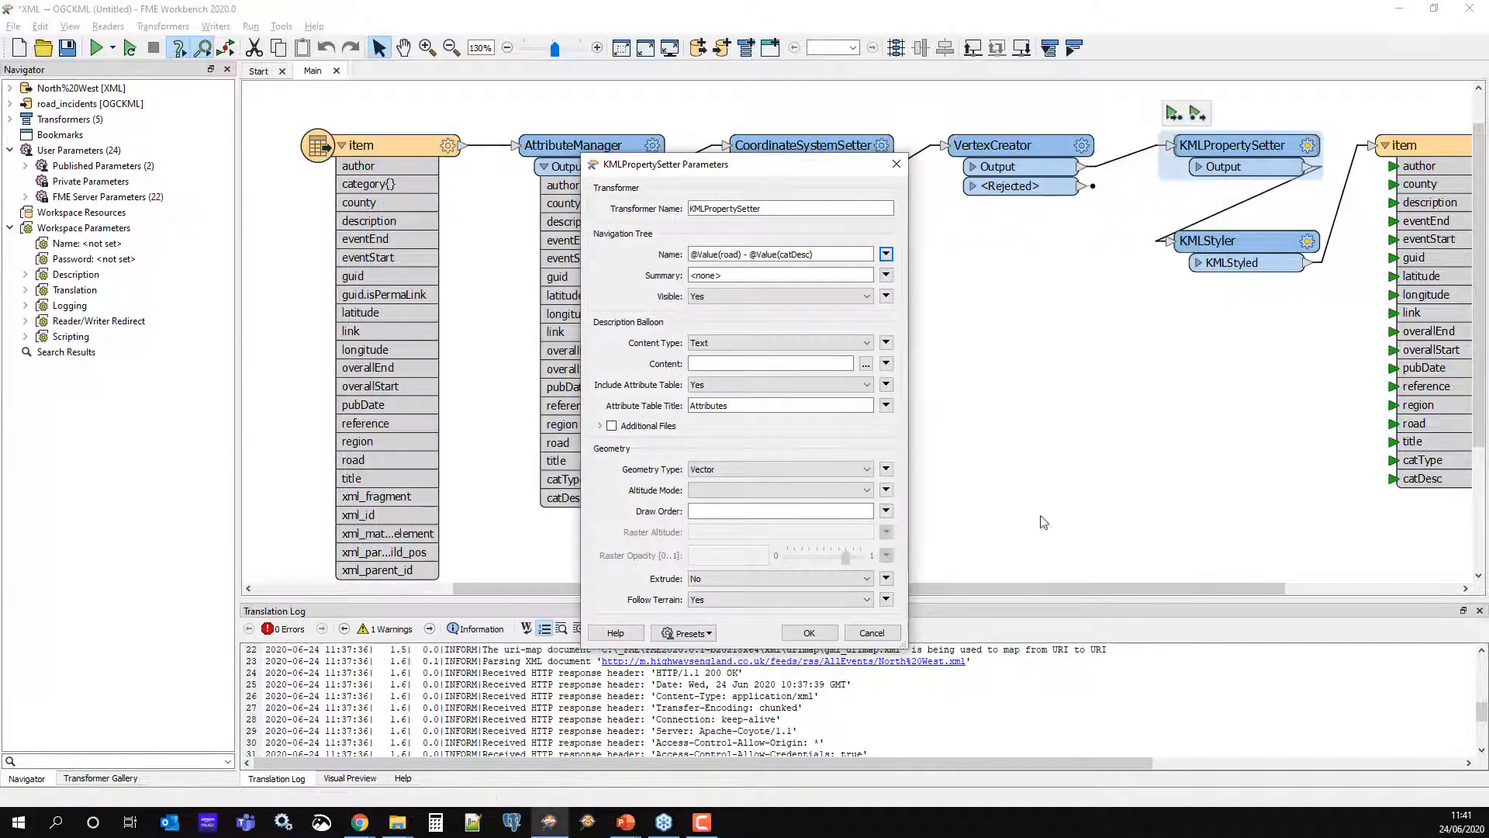
{"action": "left_click", "coordinate": [809, 632]}
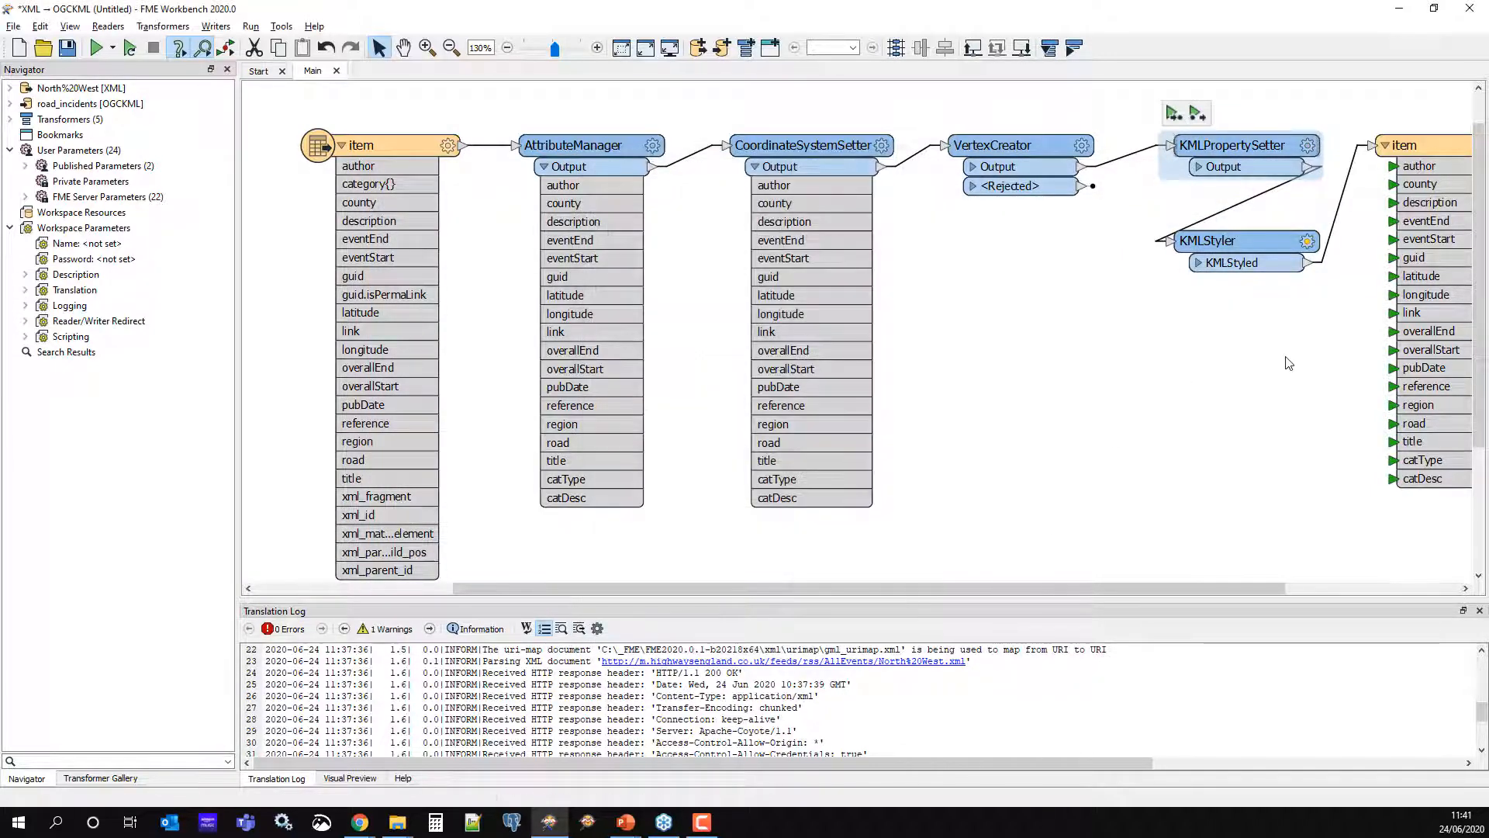
{"action": "left_click", "coordinate": [1308, 241]}
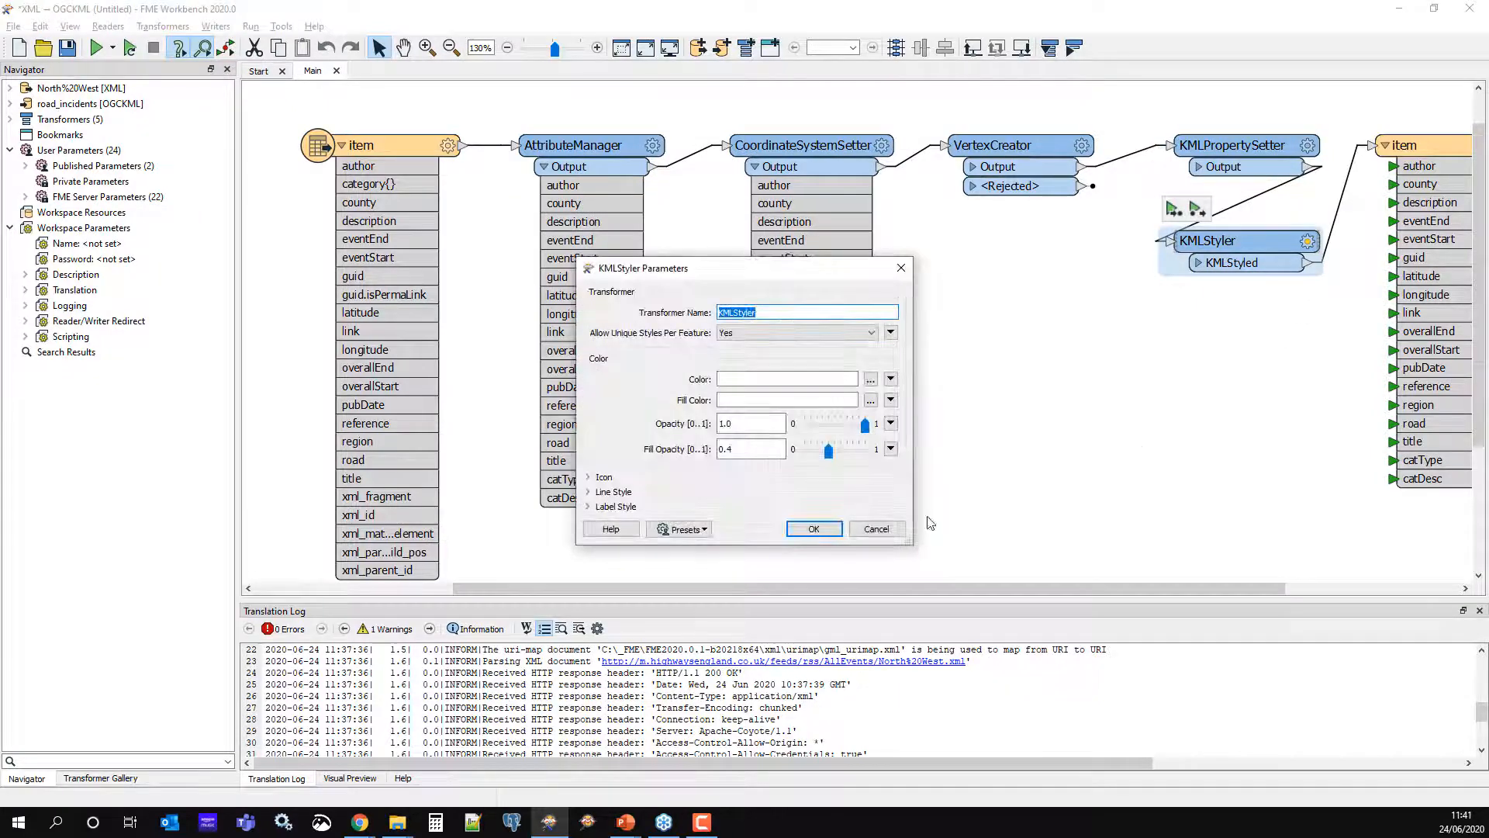
Give KMLStyler's labels the orange colour 255,170,0 and confirm the styler settings
{"action": "left_click", "coordinate": [587, 507]}
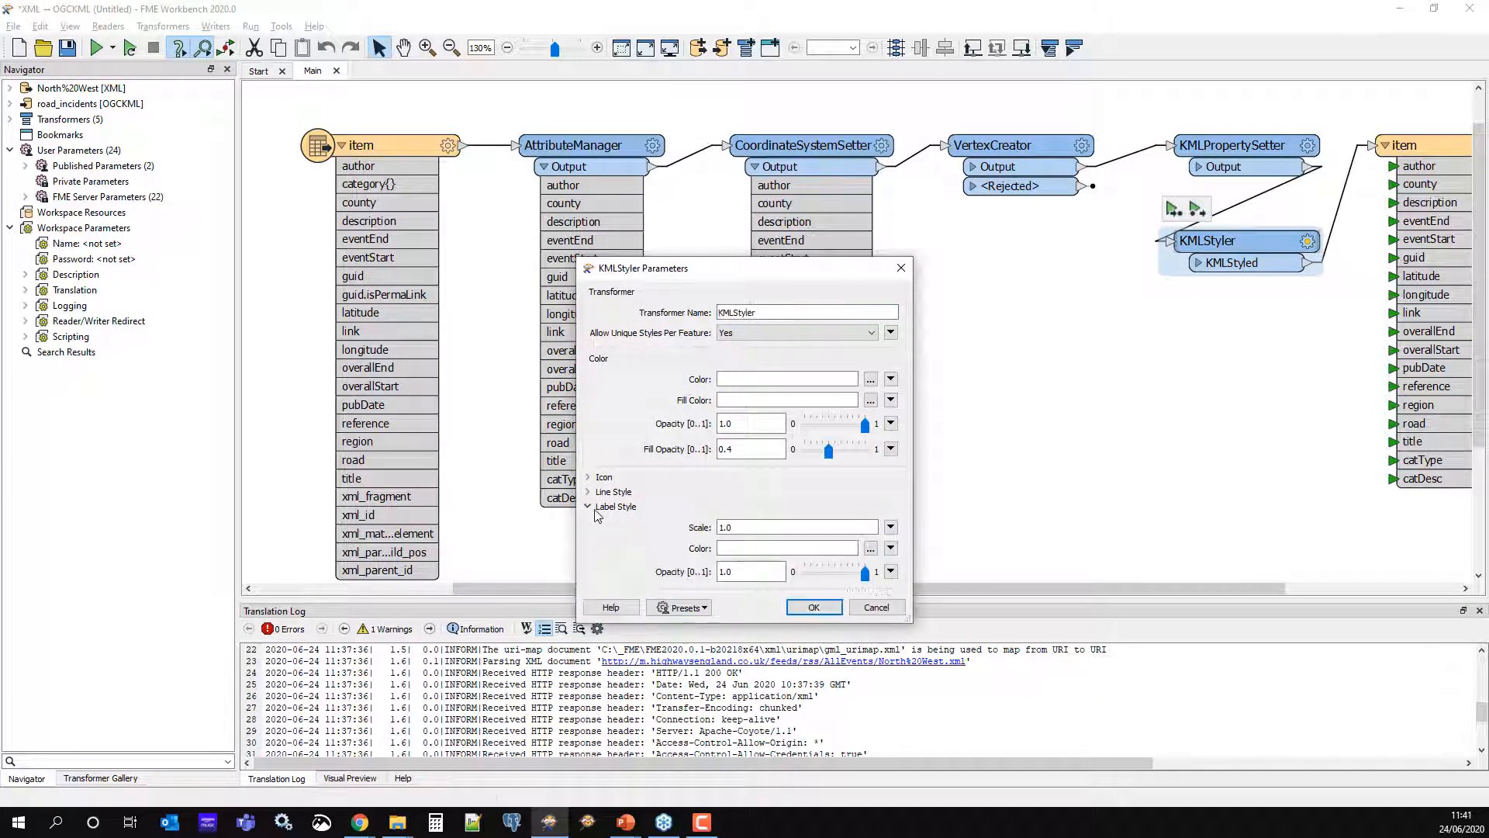
{"action": "left_click", "coordinate": [871, 549]}
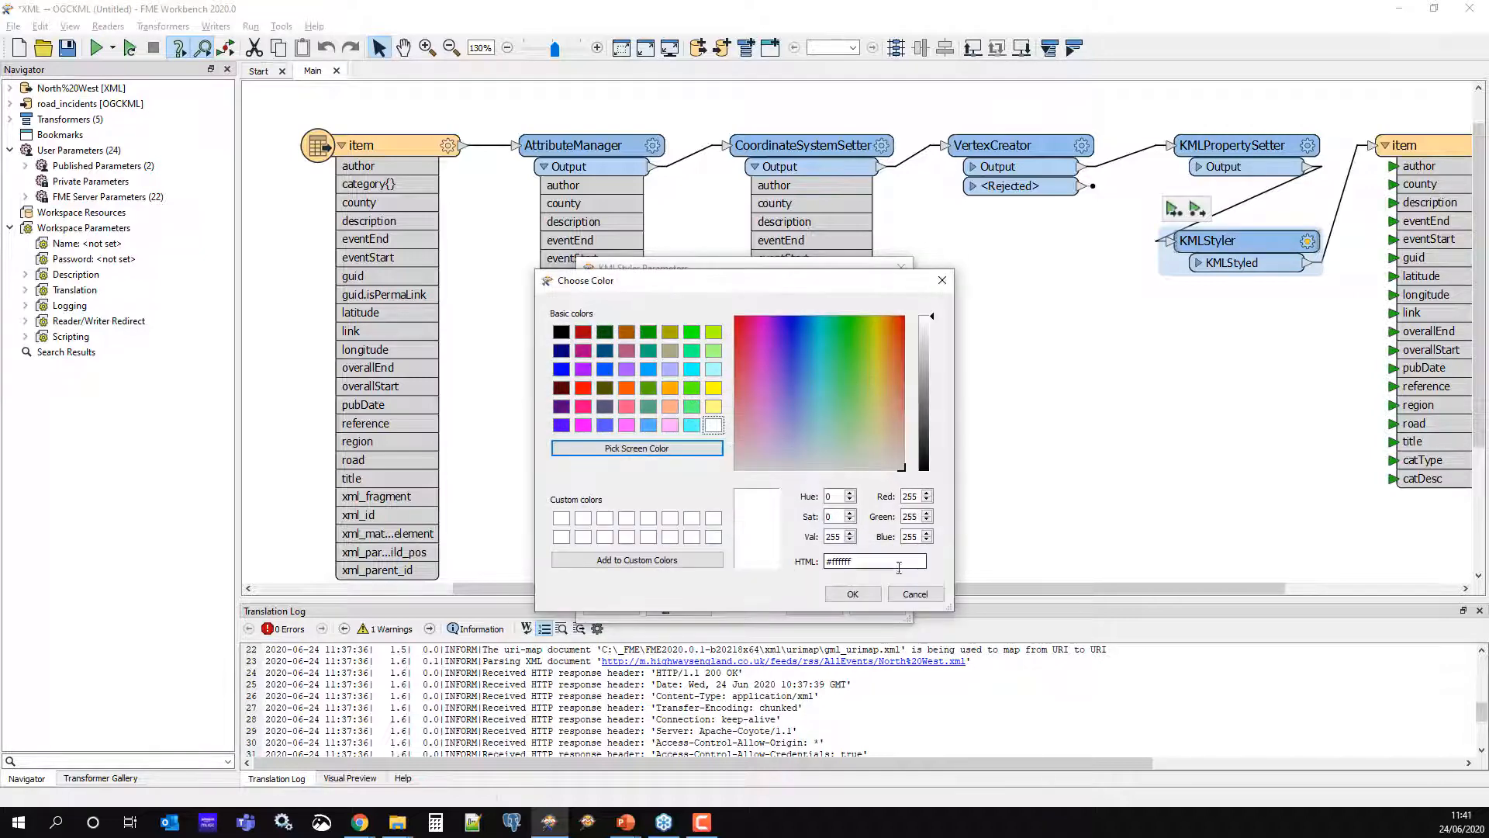
{"action": "left_click", "coordinate": [671, 393]}
{"action": "left_click", "coordinate": [852, 594]}
{"action": "left_click", "coordinate": [733, 571]}
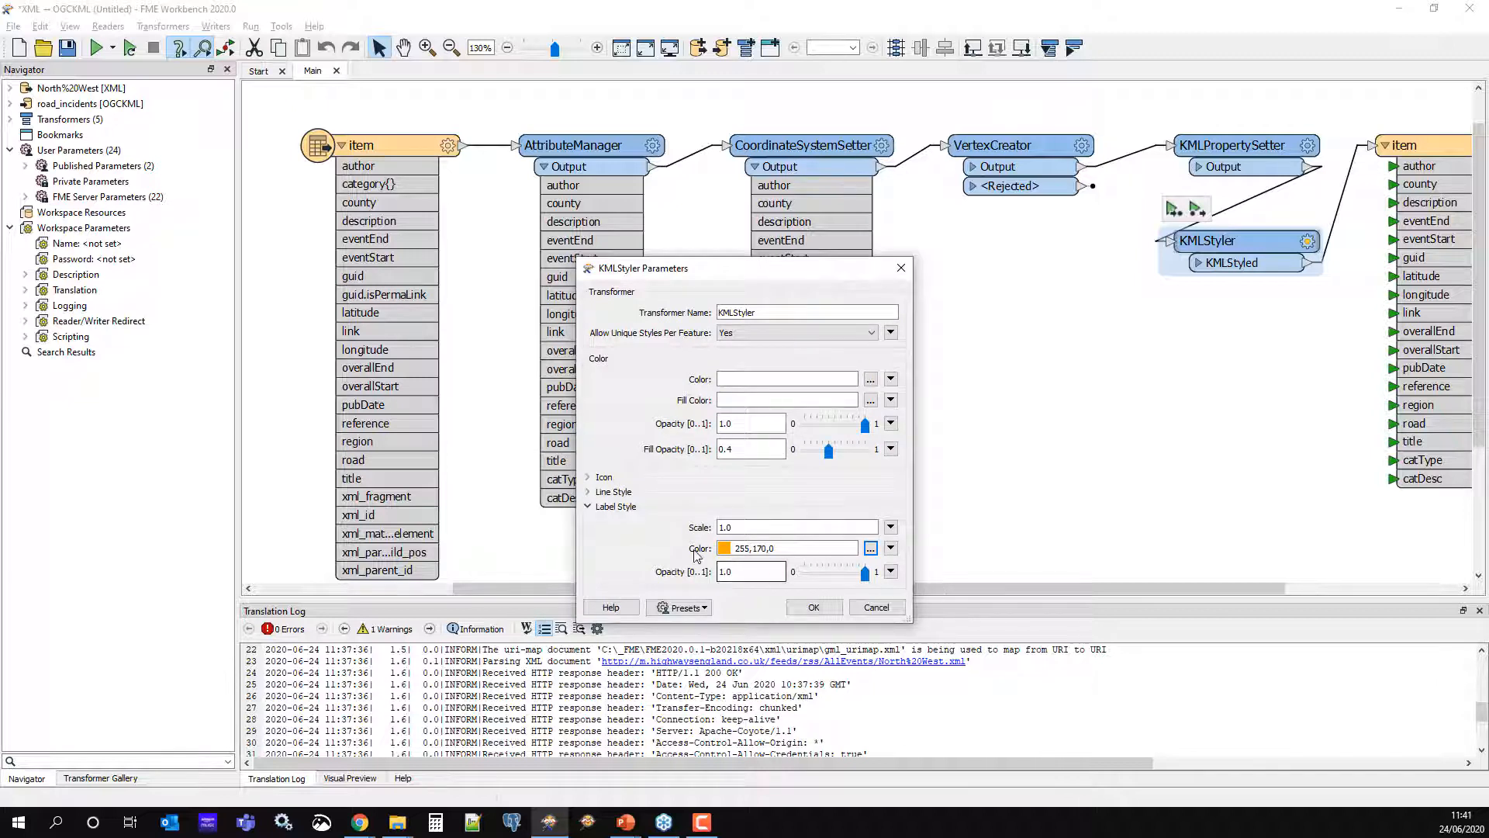
{"action": "left_click", "coordinate": [805, 610]}
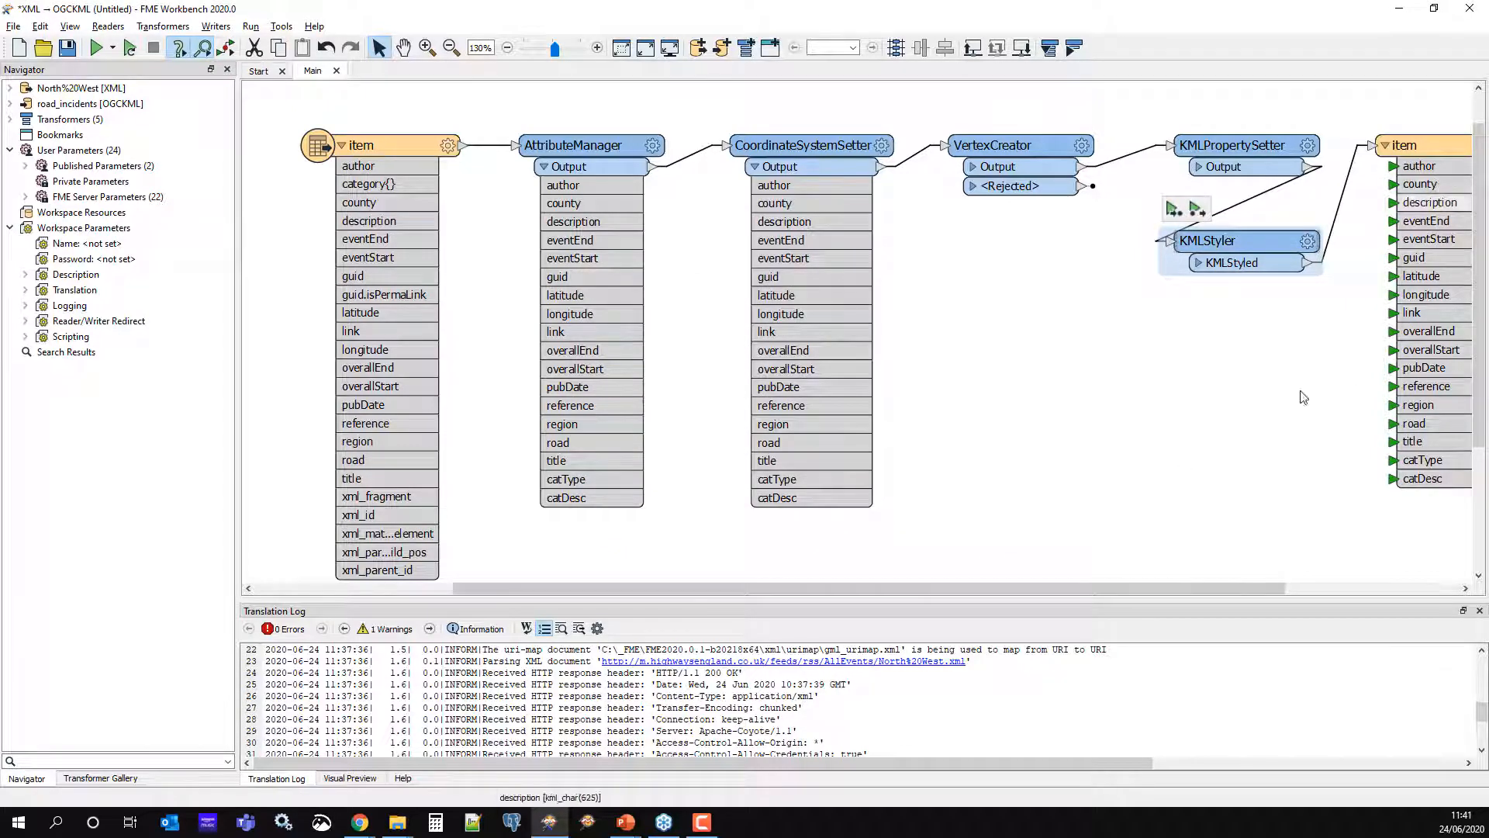
{"action": "left_click_drag", "start_coordinate": [1219, 588], "coordinate": [1356, 588]}
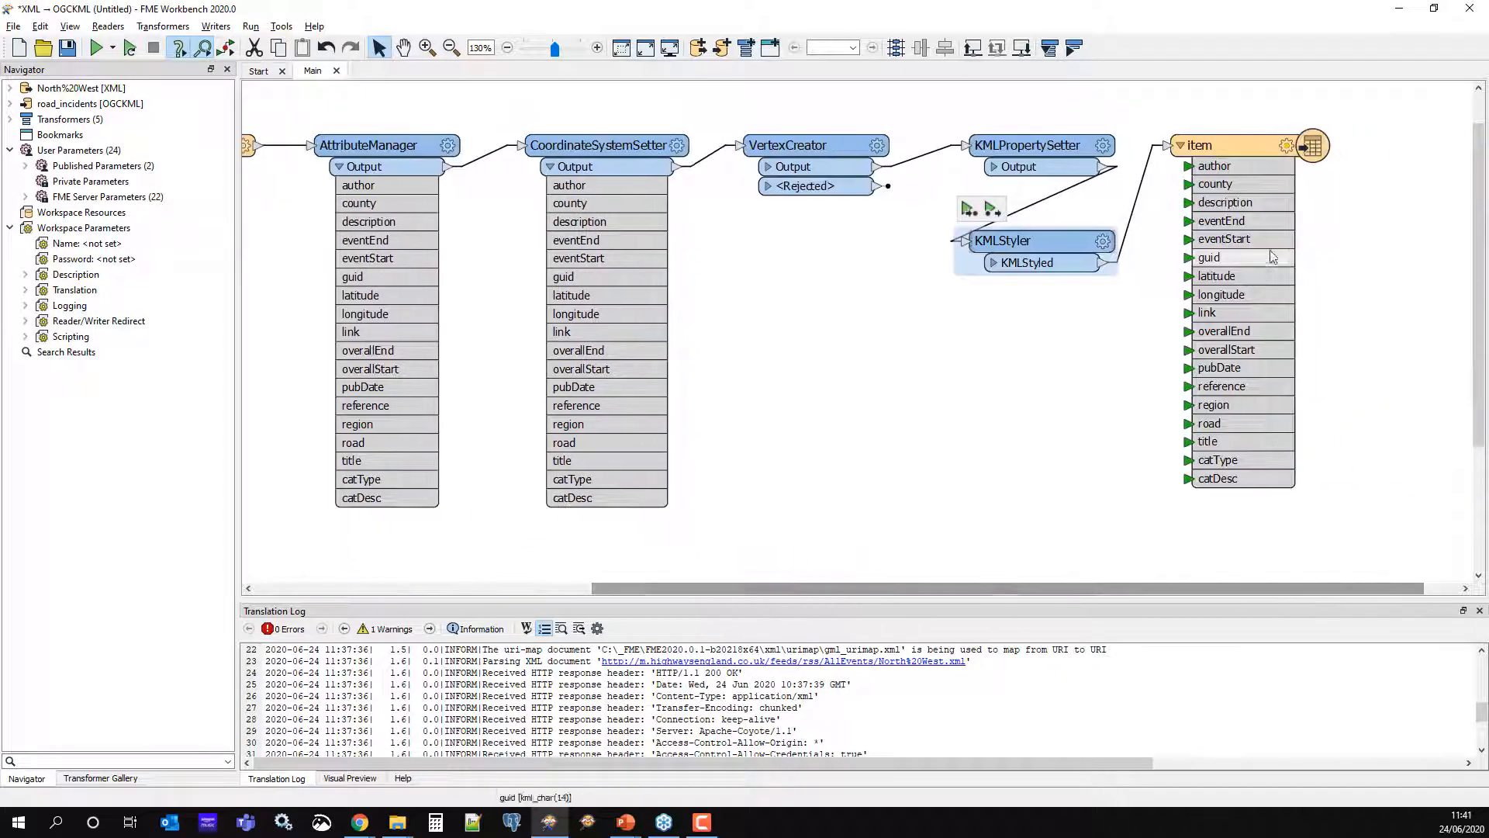
Rename the item writer feature type to HighwaysEnglandData
{"action": "left_click", "coordinate": [1286, 145]}
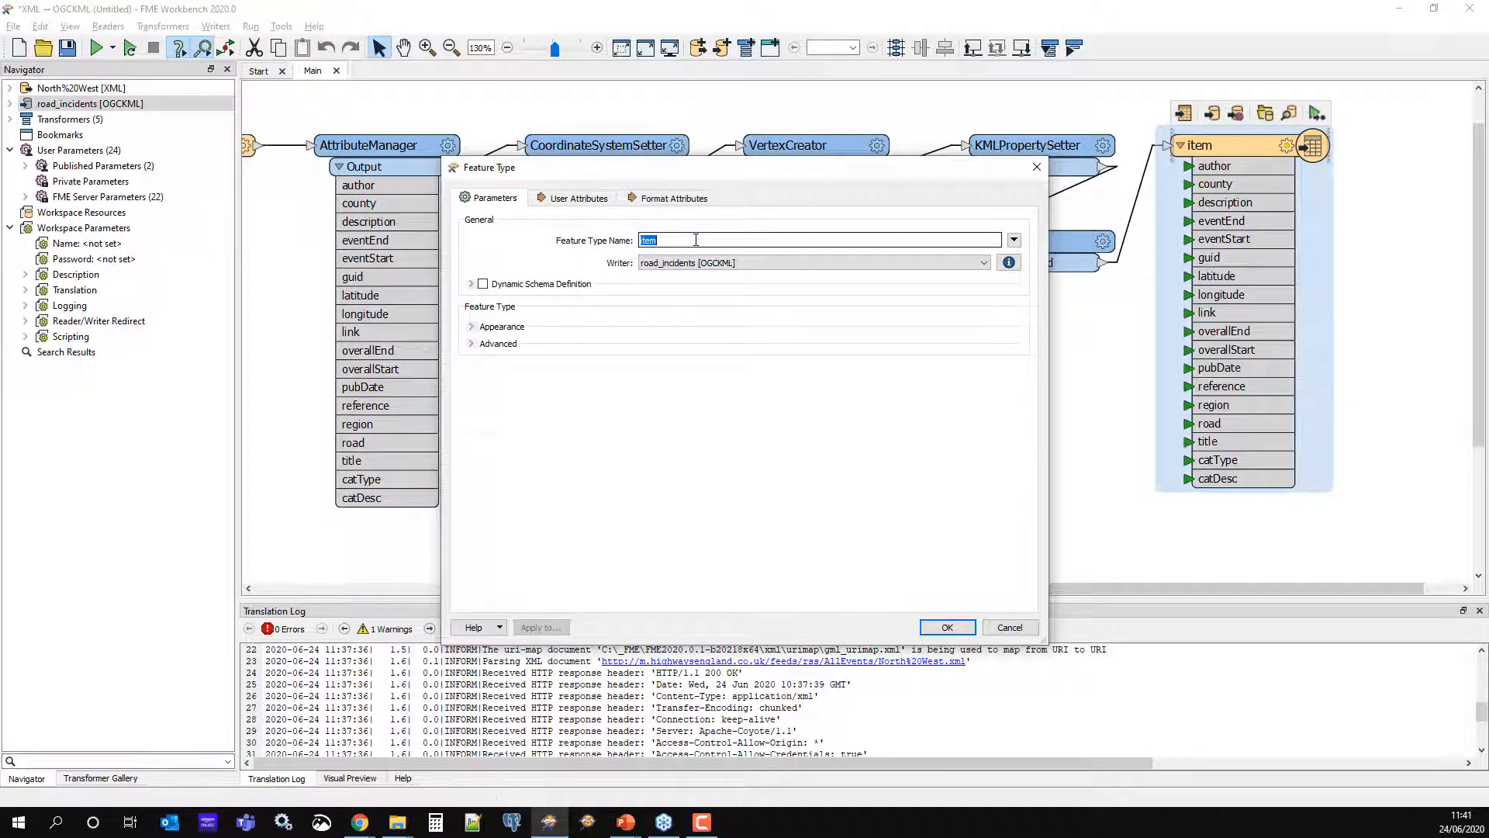
{"action": "type", "text": "HighwaysEnglandData"}
{"action": "left_click", "coordinate": [946, 627]}
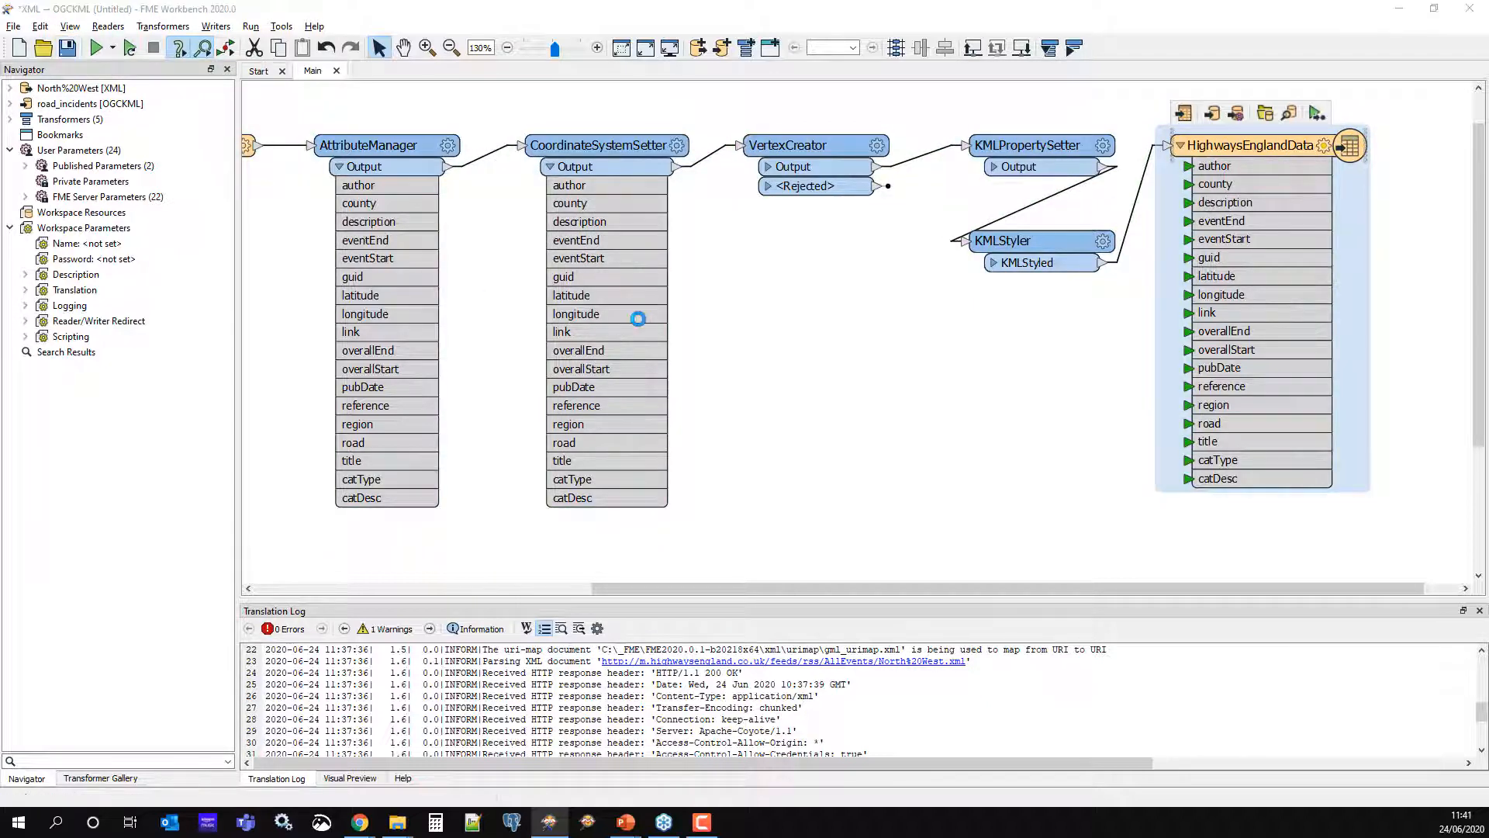
Save the workspace as xml2ogckml.fmw in the 02_webservice_connect folder and start a run
{"action": "key", "text": "ctrl+s"}
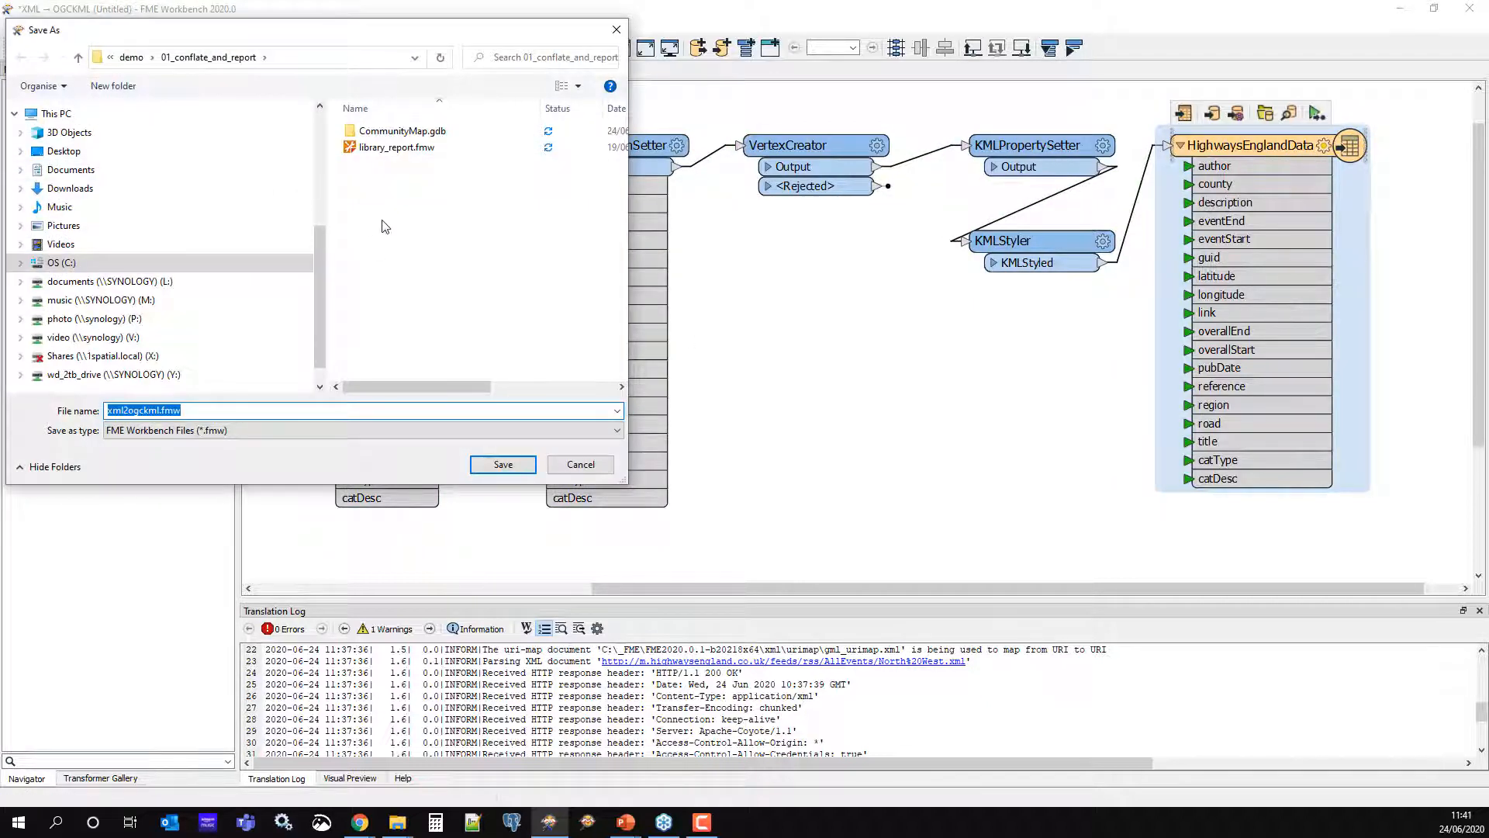
{"action": "left_click", "coordinate": [130, 59]}
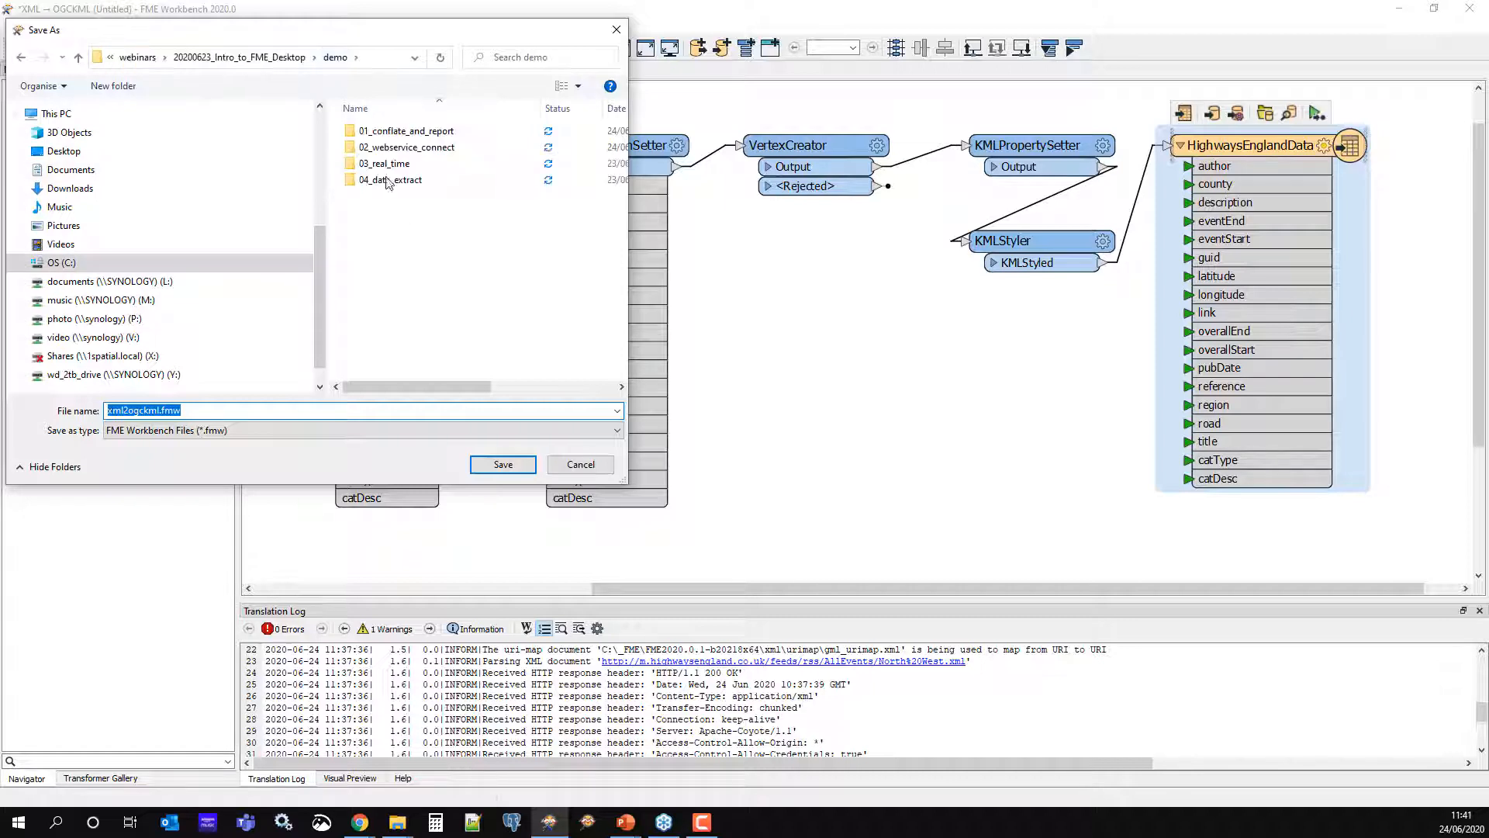
{"action": "double_click", "coordinate": [376, 149]}
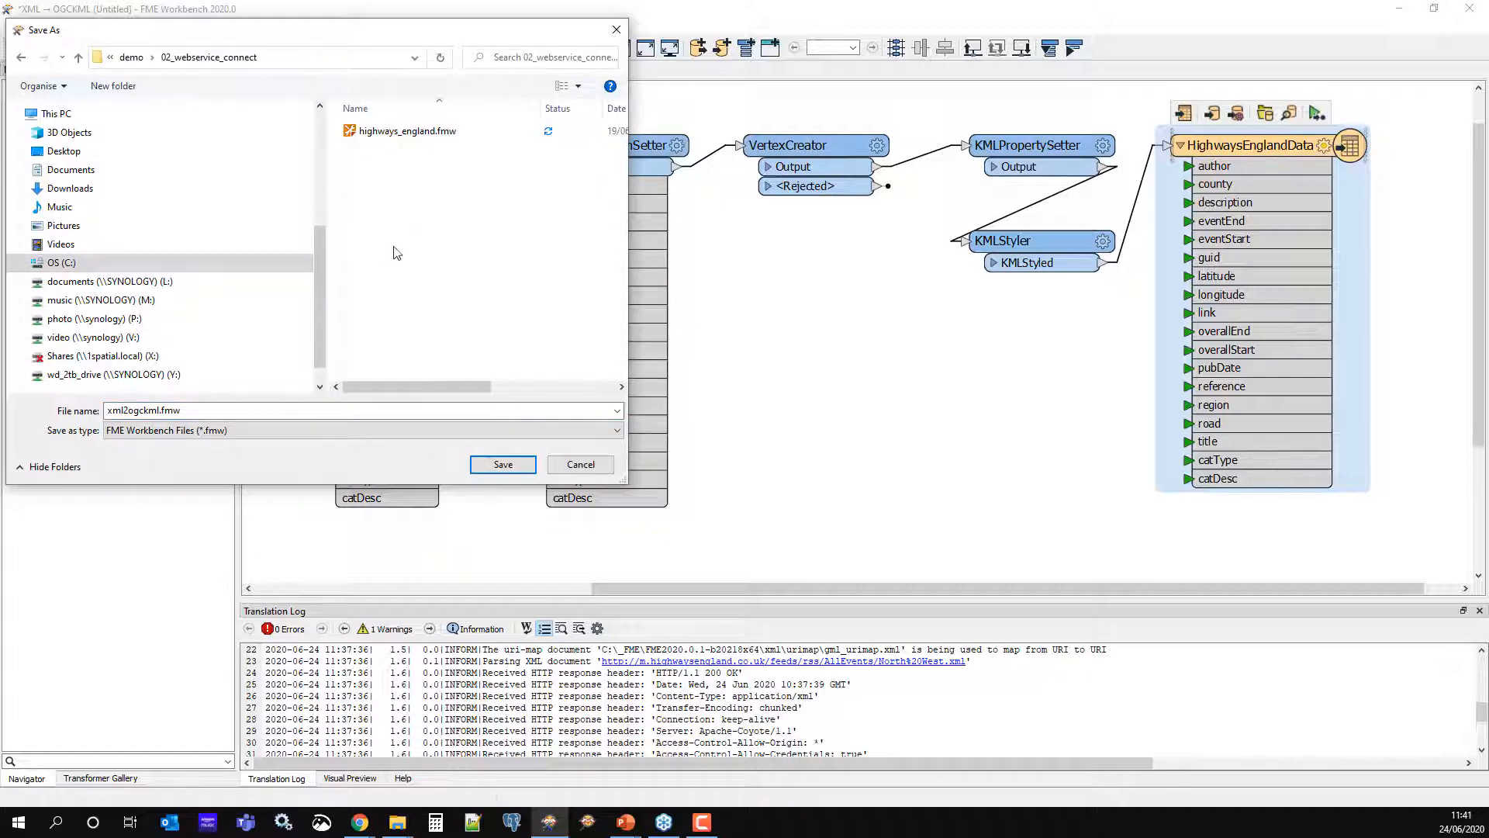
{"action": "left_click", "coordinate": [380, 409]}
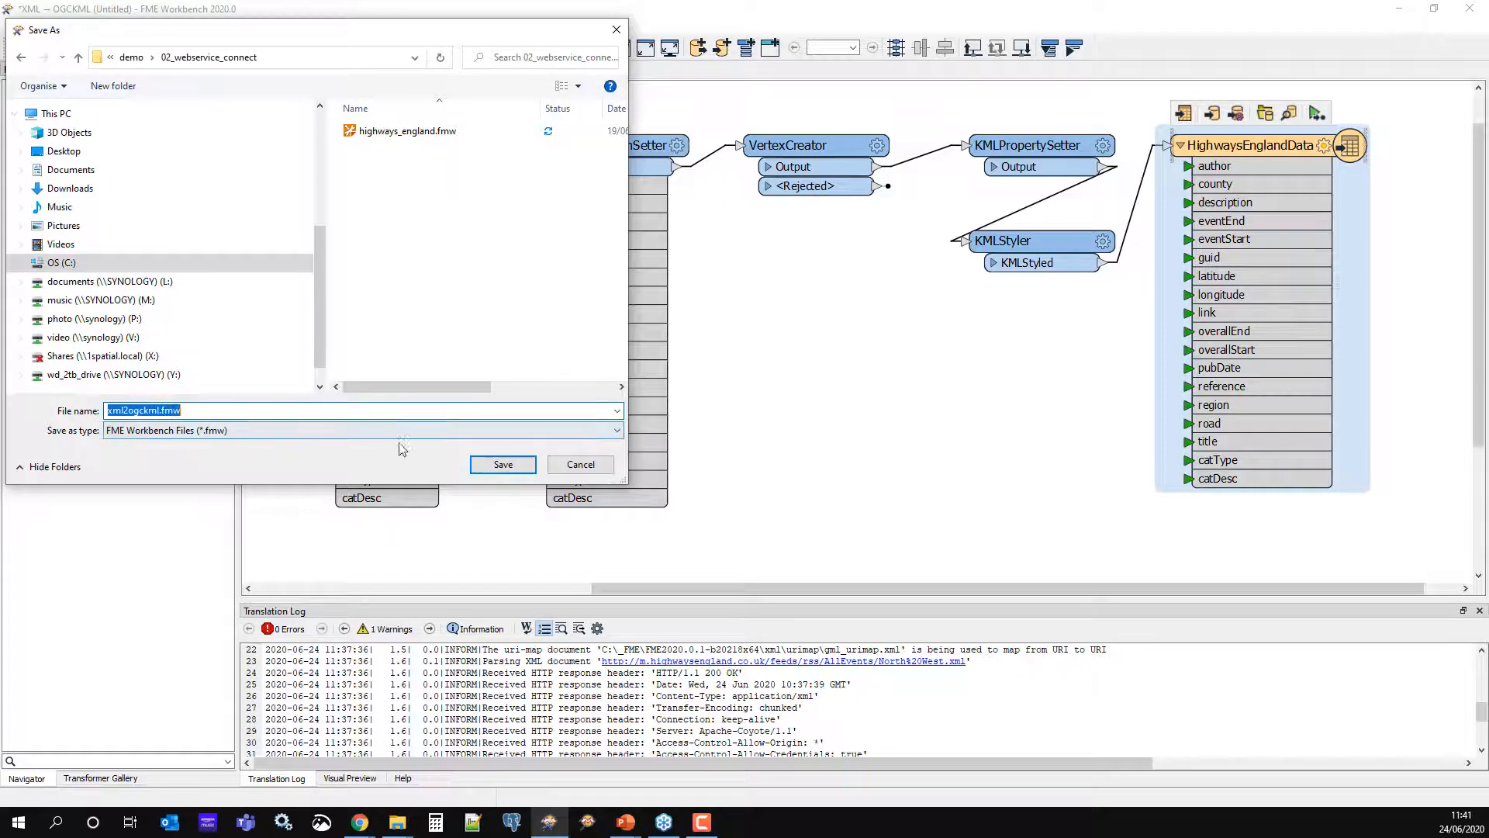
{"action": "left_click", "coordinate": [503, 464]}
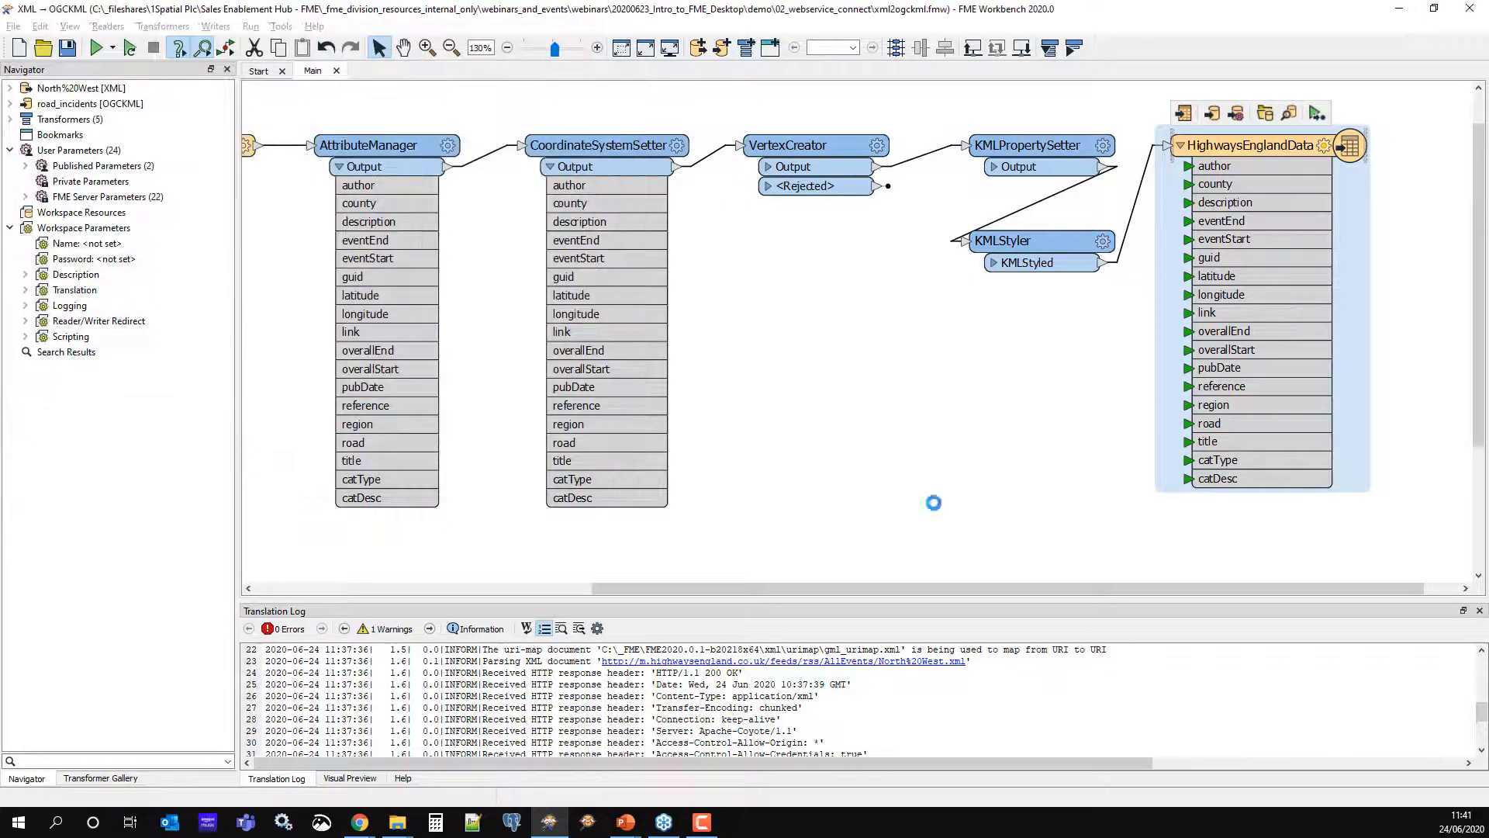
{"action": "left_click", "coordinate": [96, 47]}
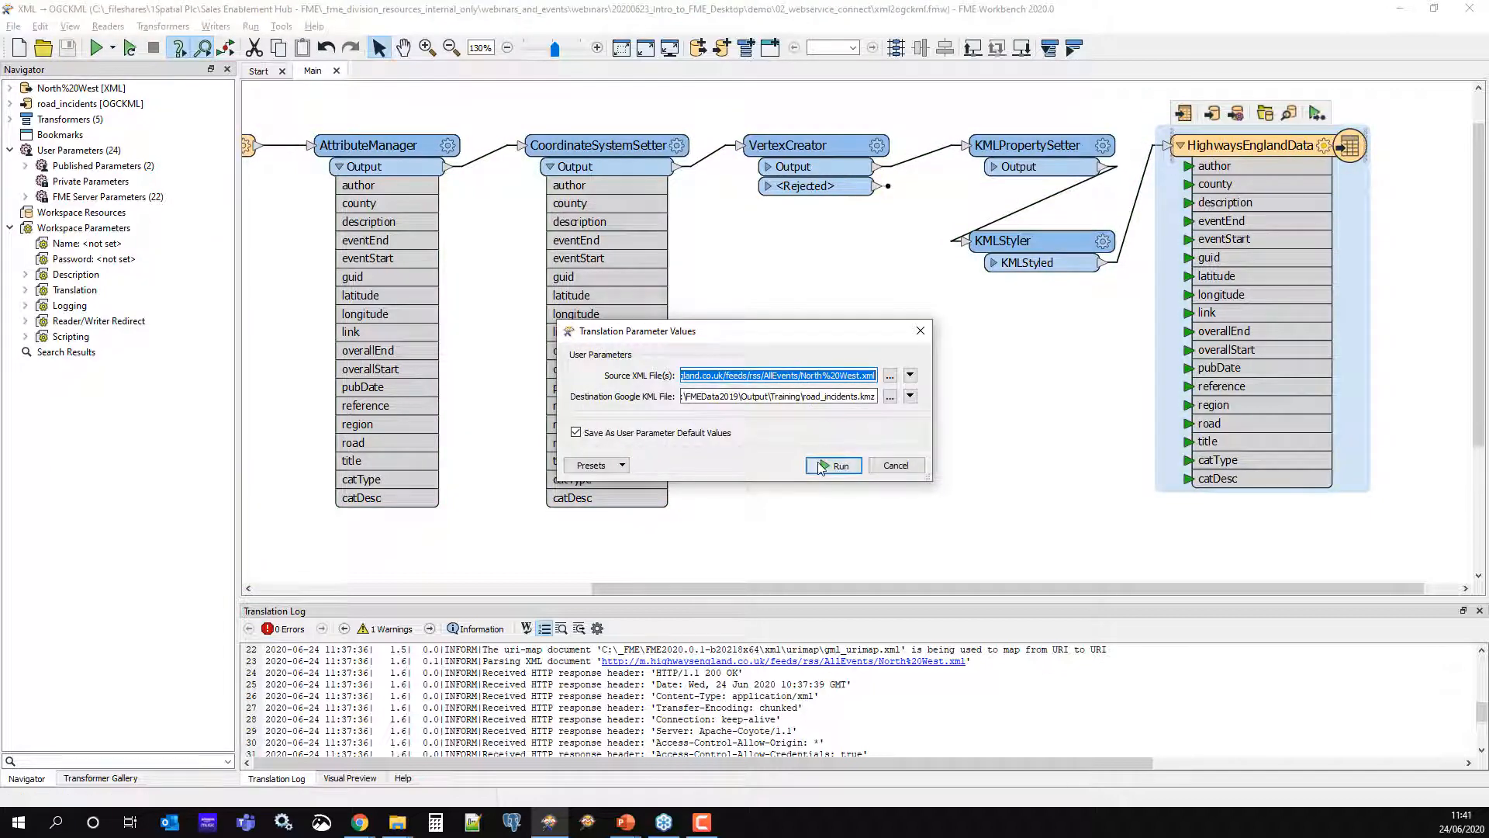
Run the translation and preview VertexCreator's 669 output features in Visual Preview
{"action": "left_click", "coordinate": [820, 465]}
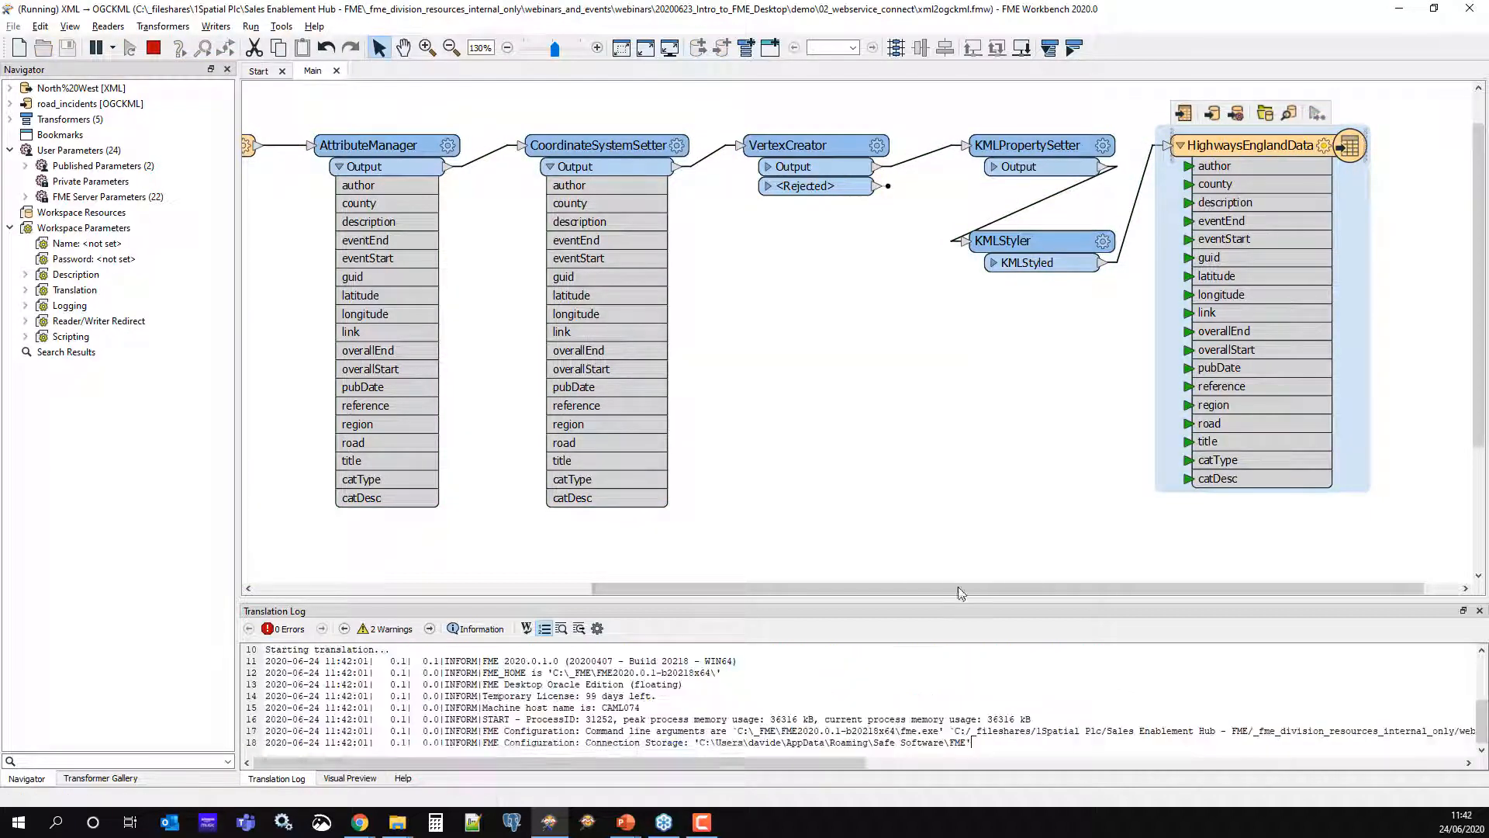
{"action": "left_click_drag", "start_coordinate": [951, 588], "coordinate": [850, 591]}
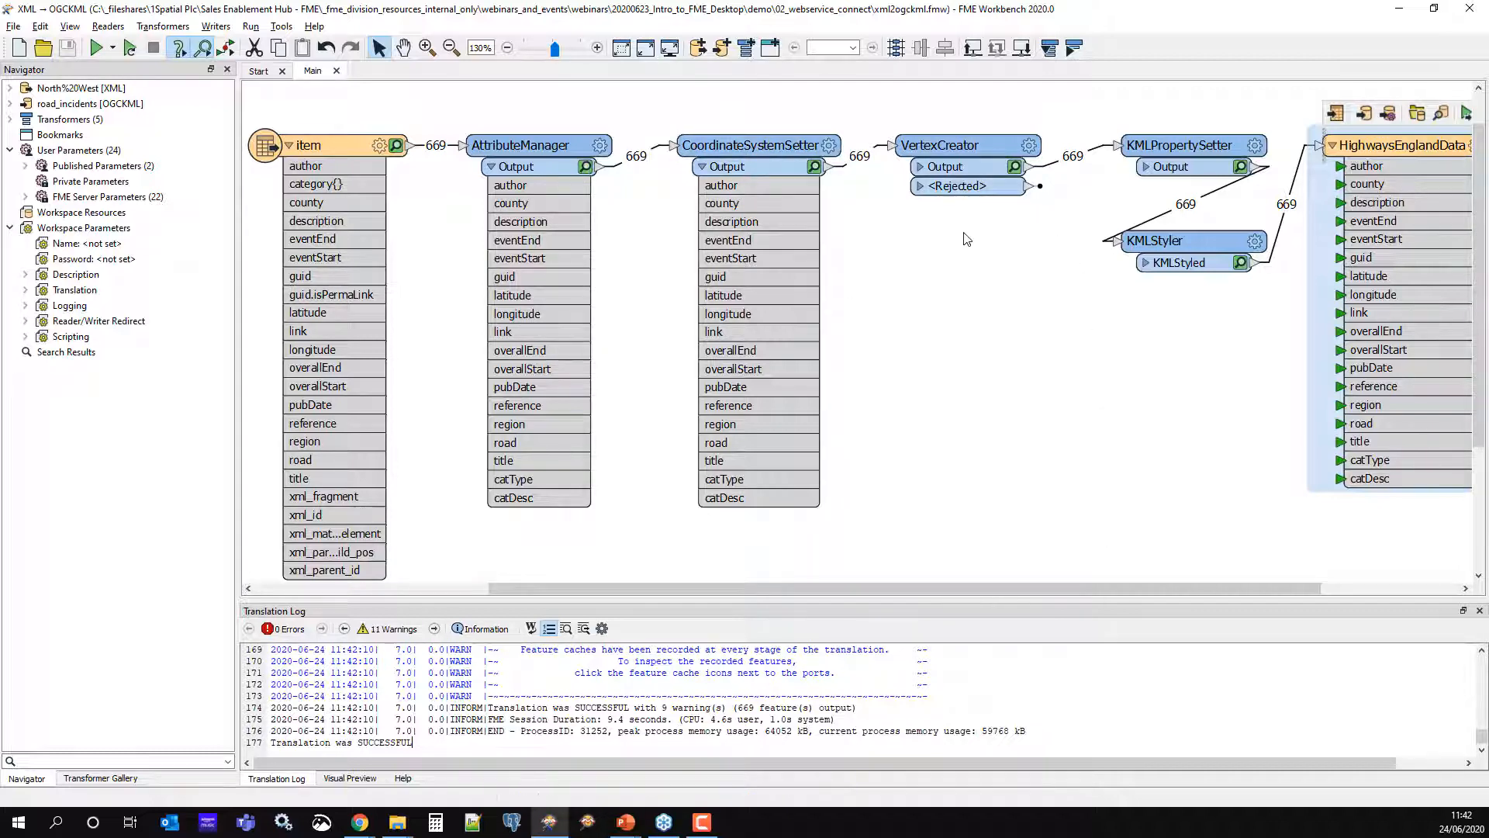
{"action": "left_click", "coordinate": [962, 168]}
{"action": "left_click_drag", "start_coordinate": [927, 601], "coordinate": [831, 609]}
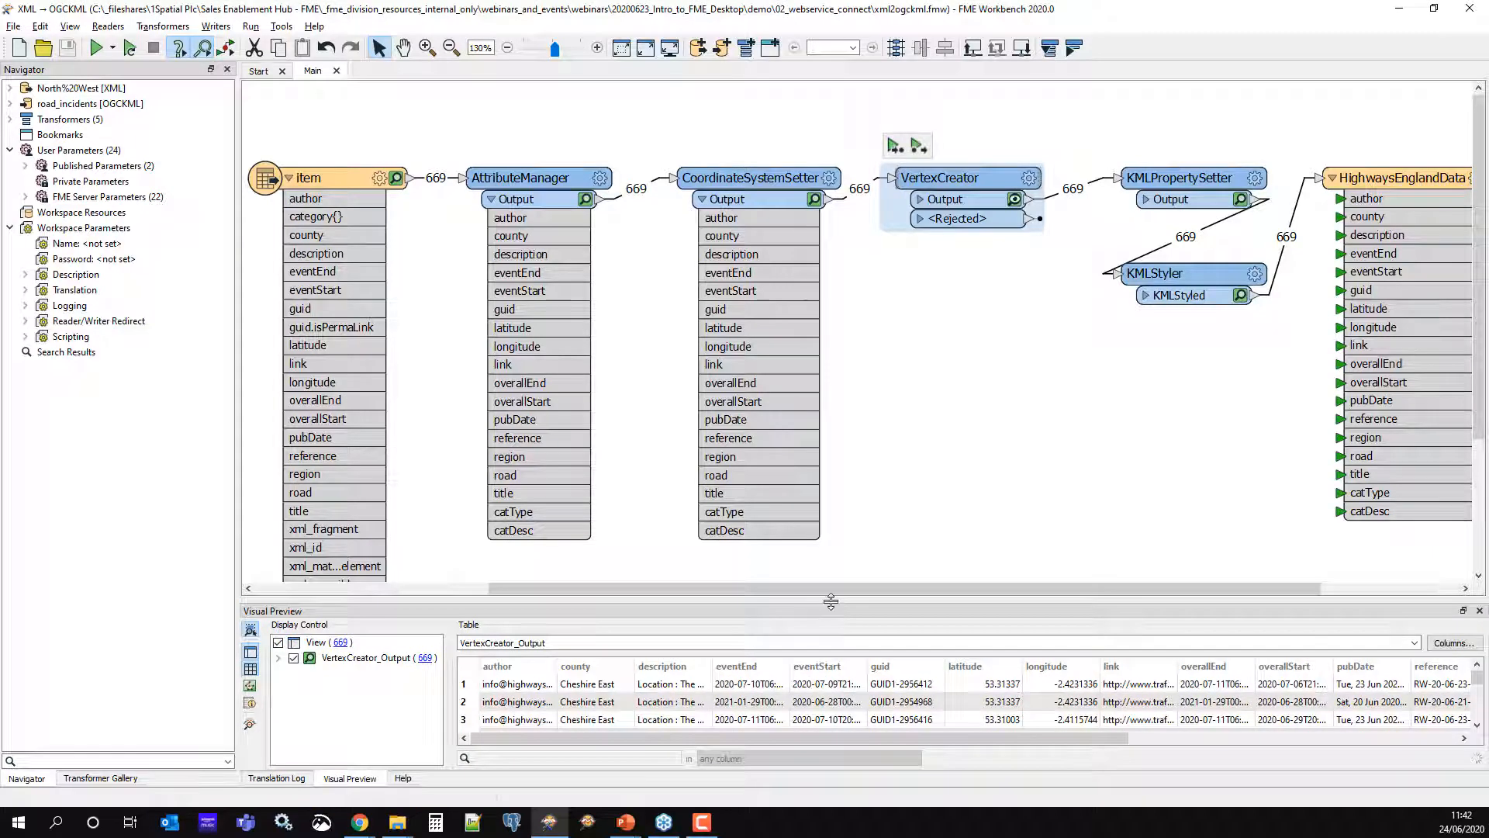
Enlarge Visual Preview, show the output points on a map, and inspect one point's record
{"action": "left_click_drag", "start_coordinate": [834, 556], "coordinate": [824, 426]}
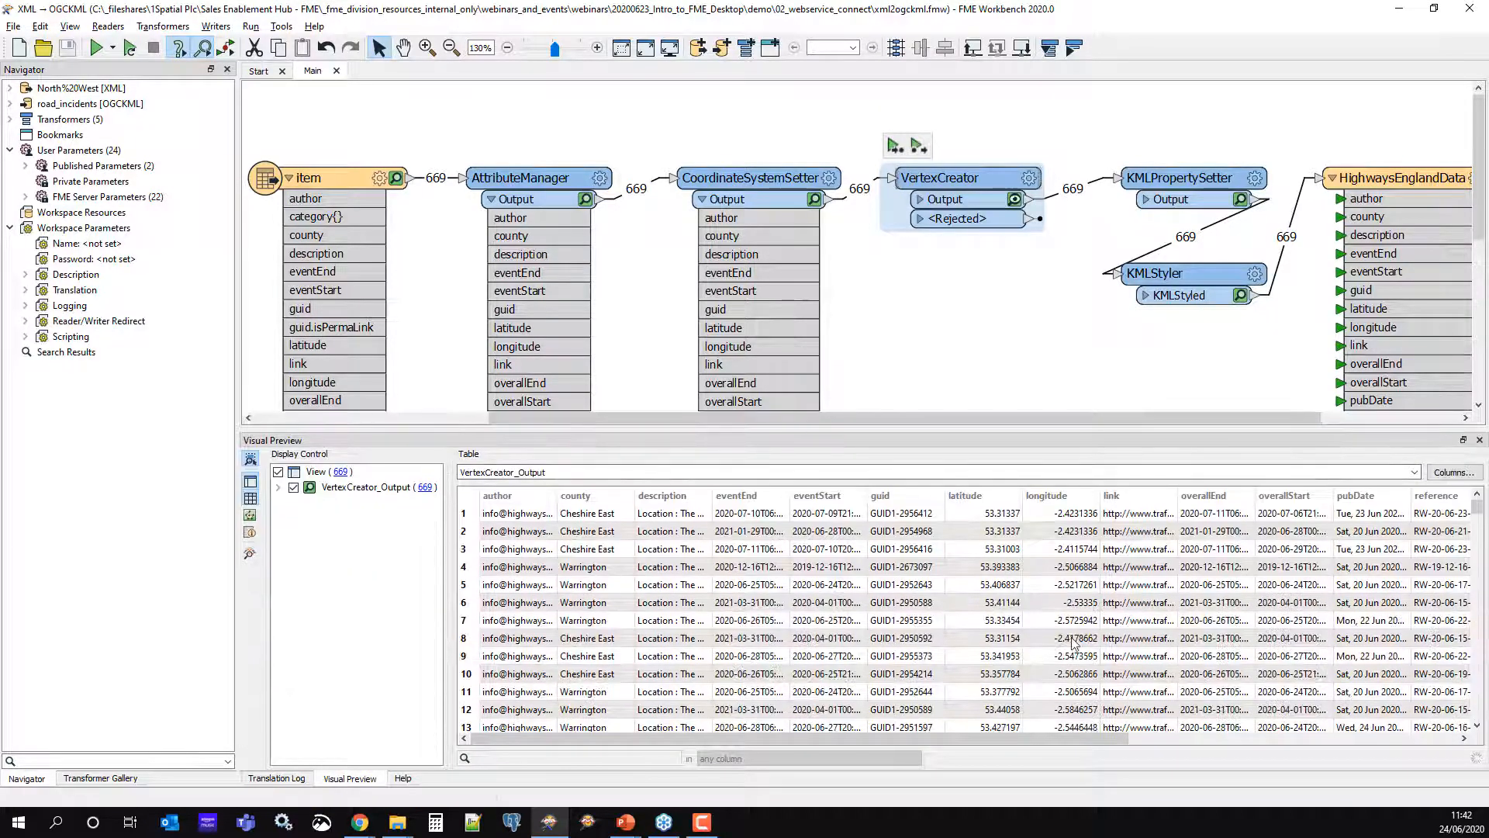
{"action": "left_click", "coordinate": [250, 517]}
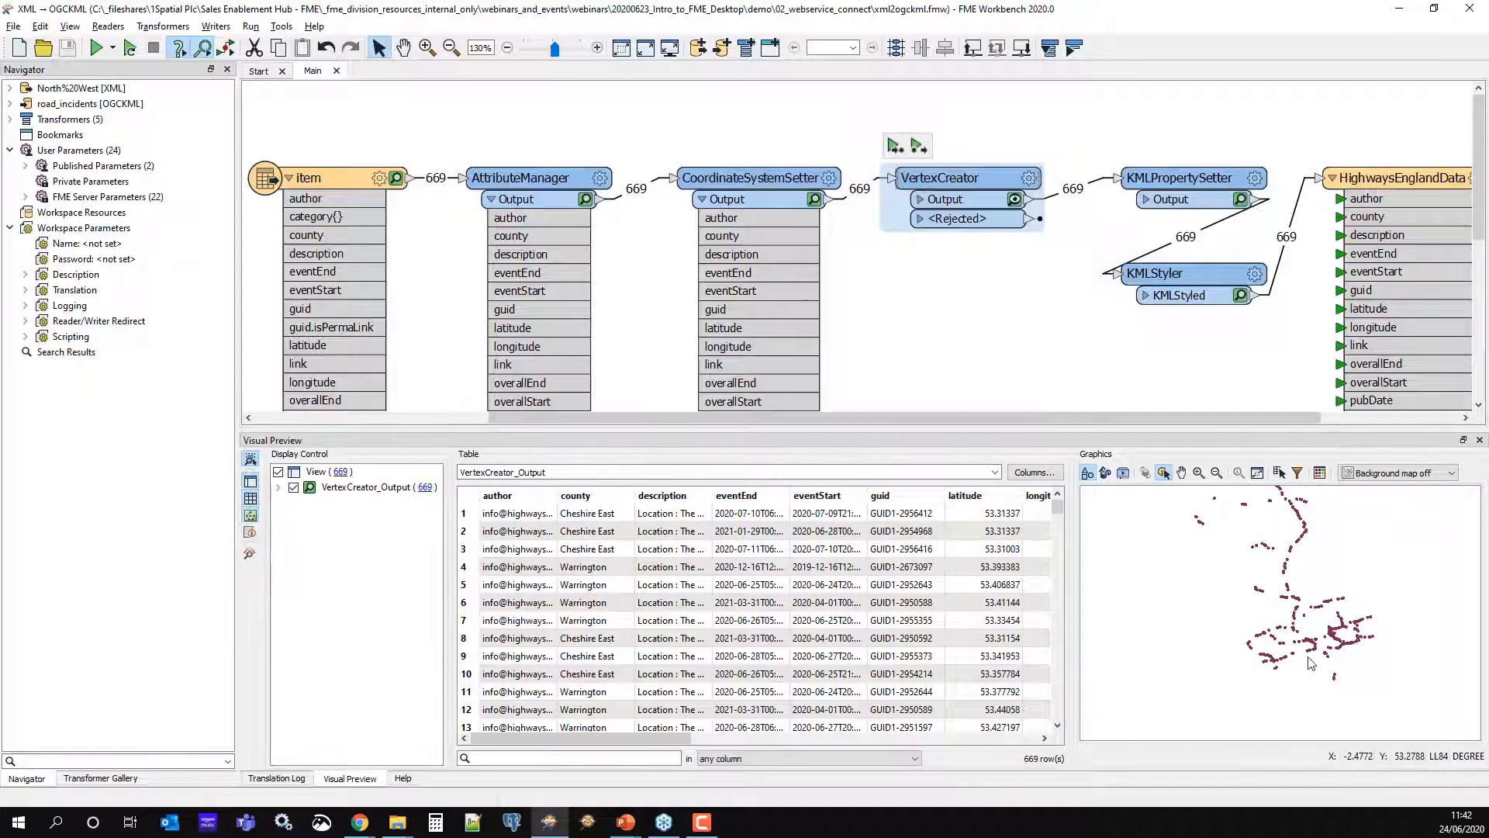
{"action": "scroll", "coordinate": [1310, 663], "scroll_direction": "up", "scroll_amount": 4}
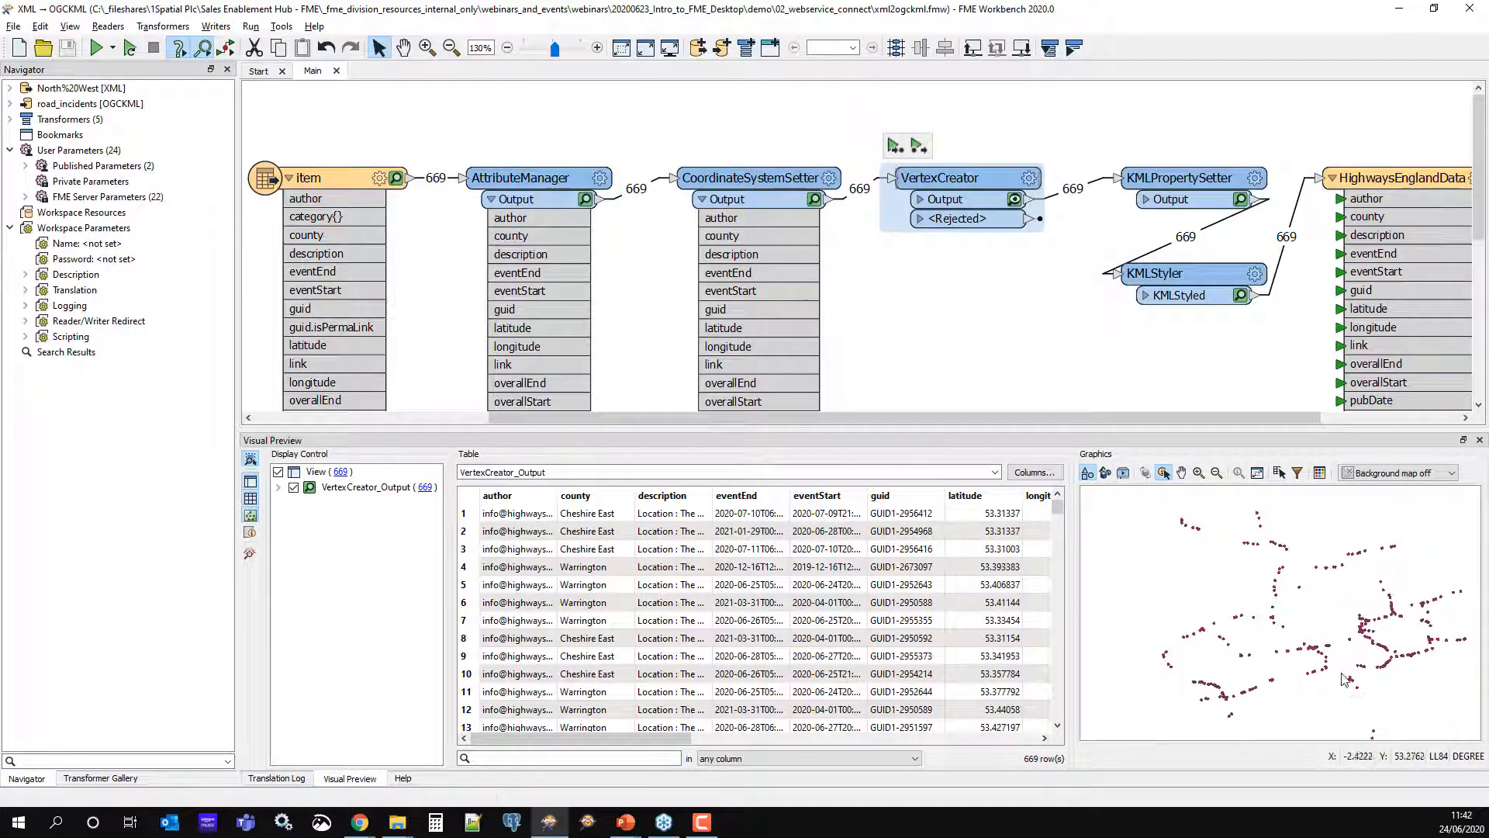
{"action": "left_click", "coordinate": [1326, 646]}
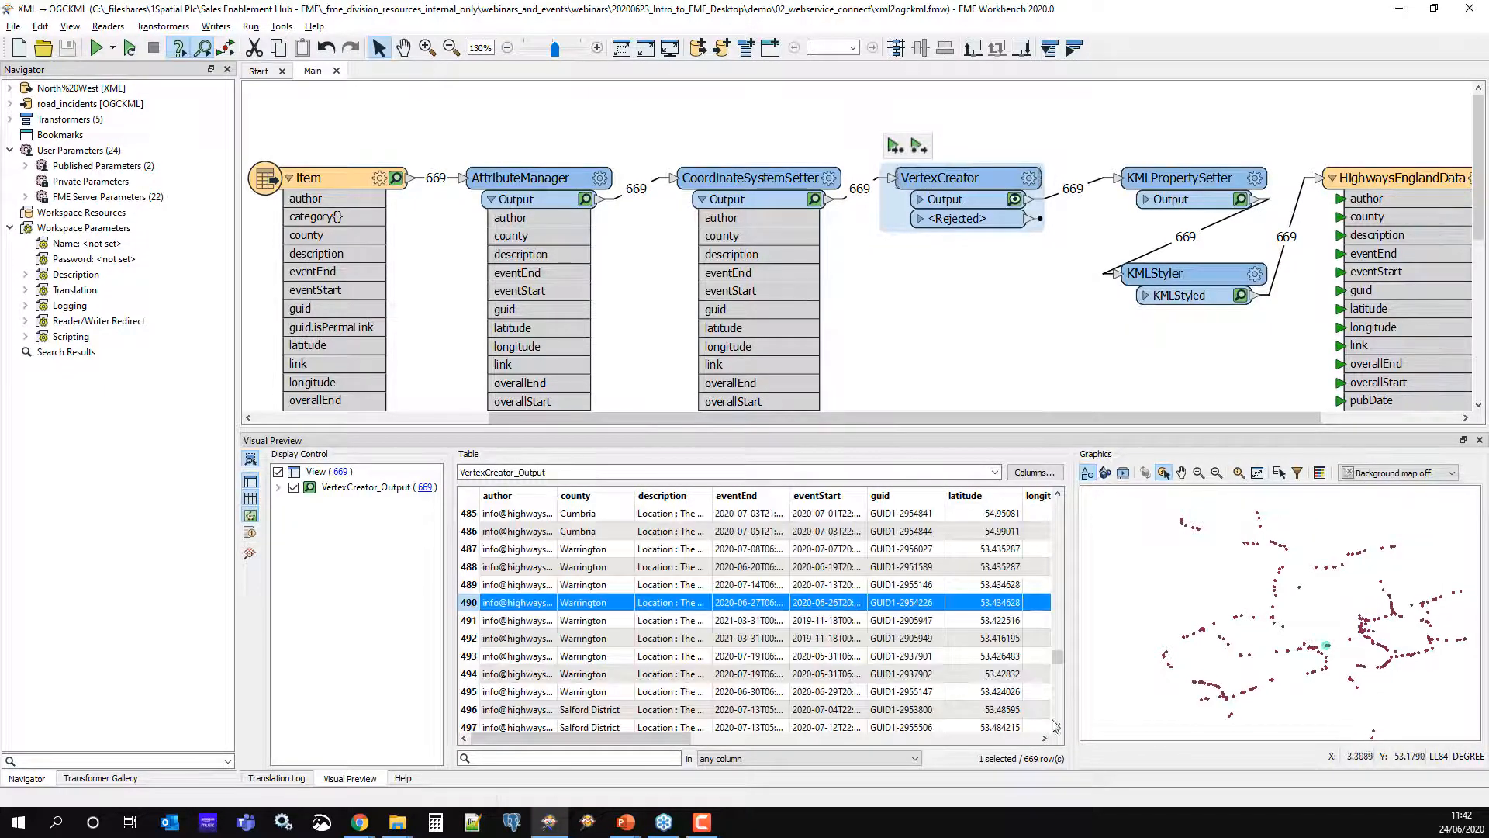
{"action": "left_click_drag", "start_coordinate": [1128, 418], "coordinate": [1230, 422]}
Open the HighwaysEnglandData writer's output folder and launch road_incidents.kmz
{"action": "left_click", "coordinate": [1210, 175]}
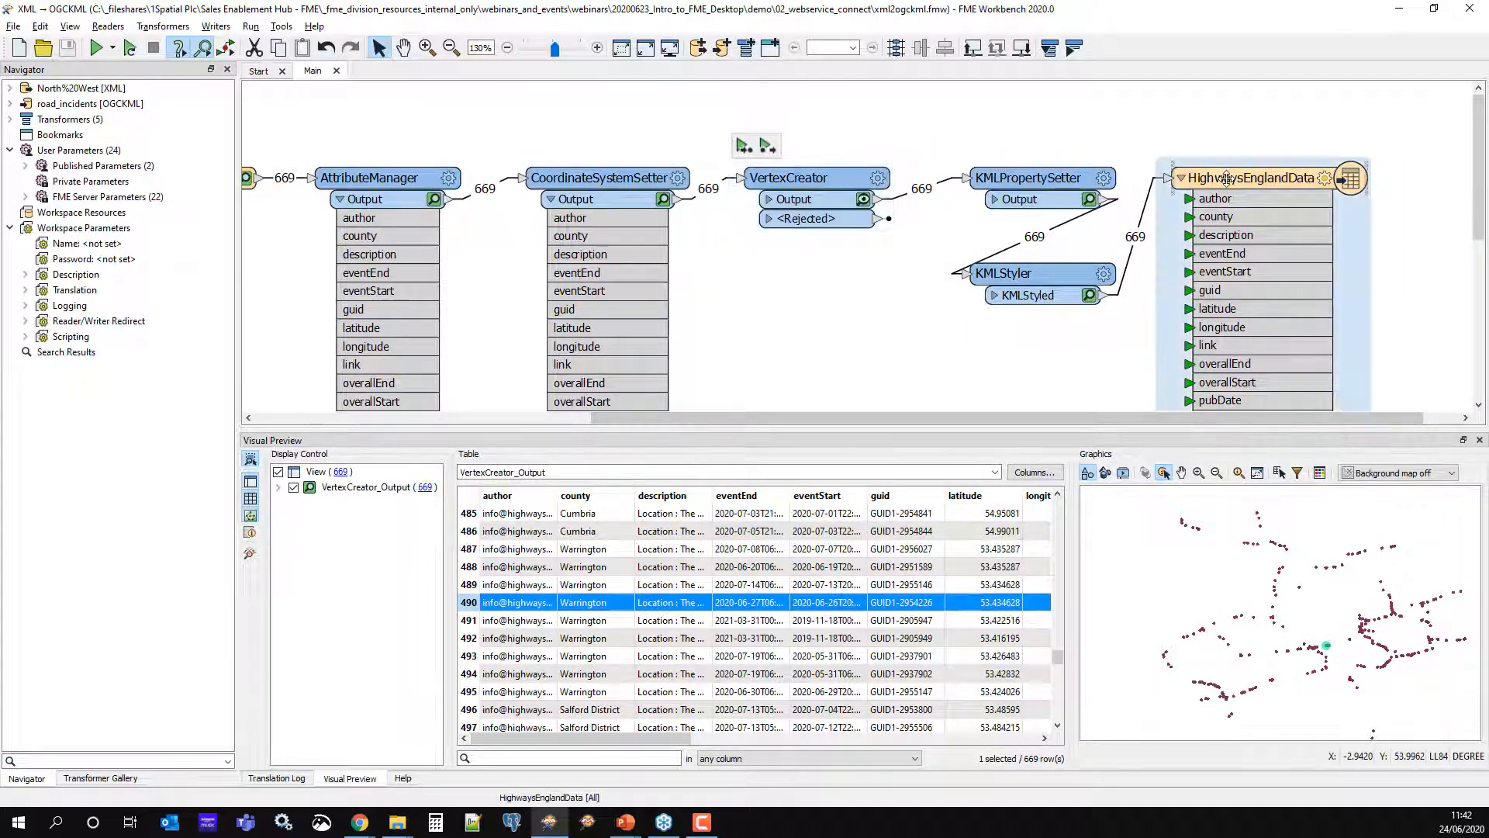
{"action": "left_click", "coordinate": [1272, 148]}
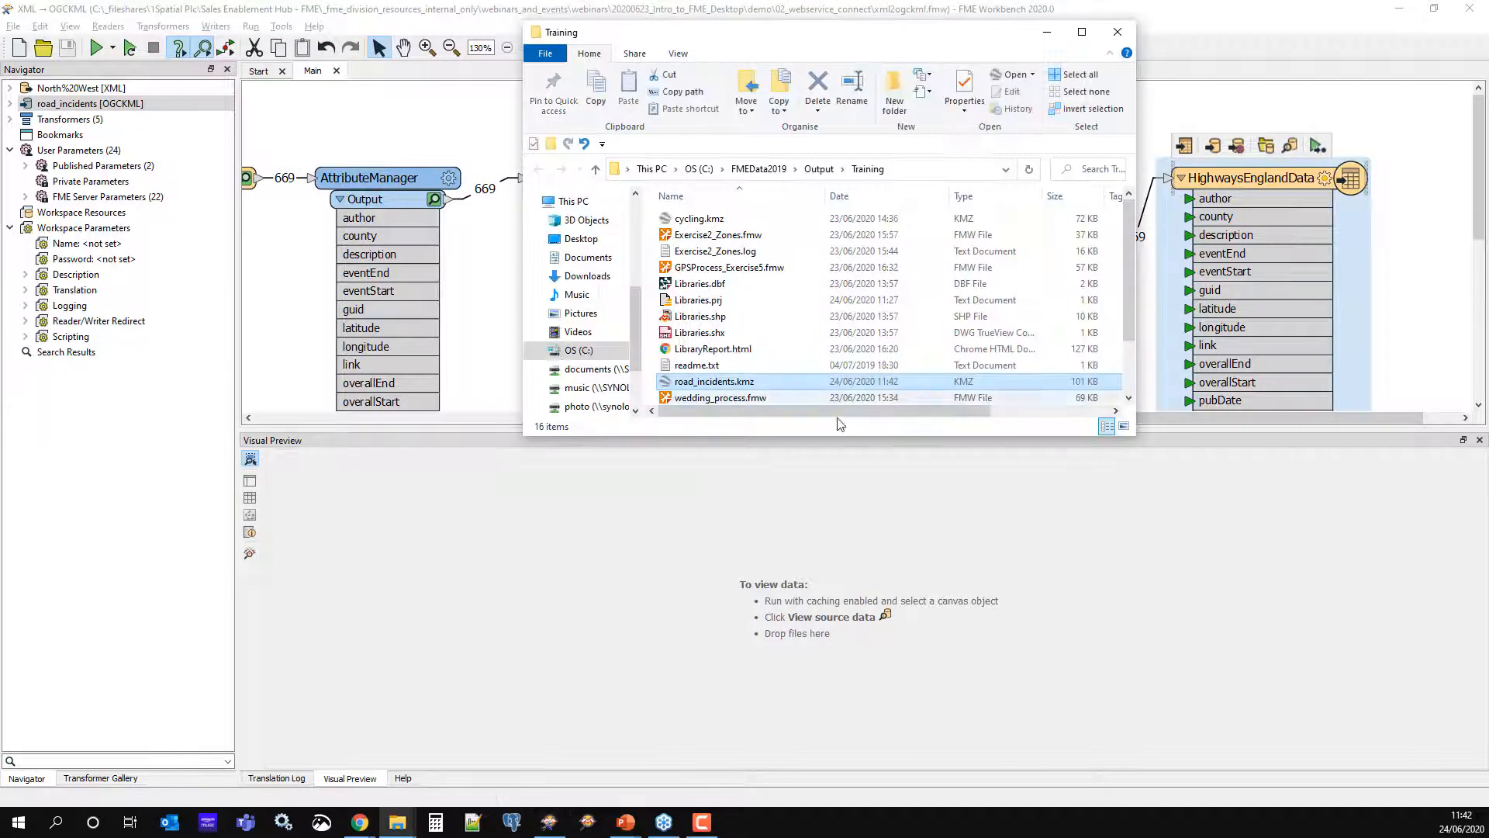
{"action": "double_click", "coordinate": [700, 386]}
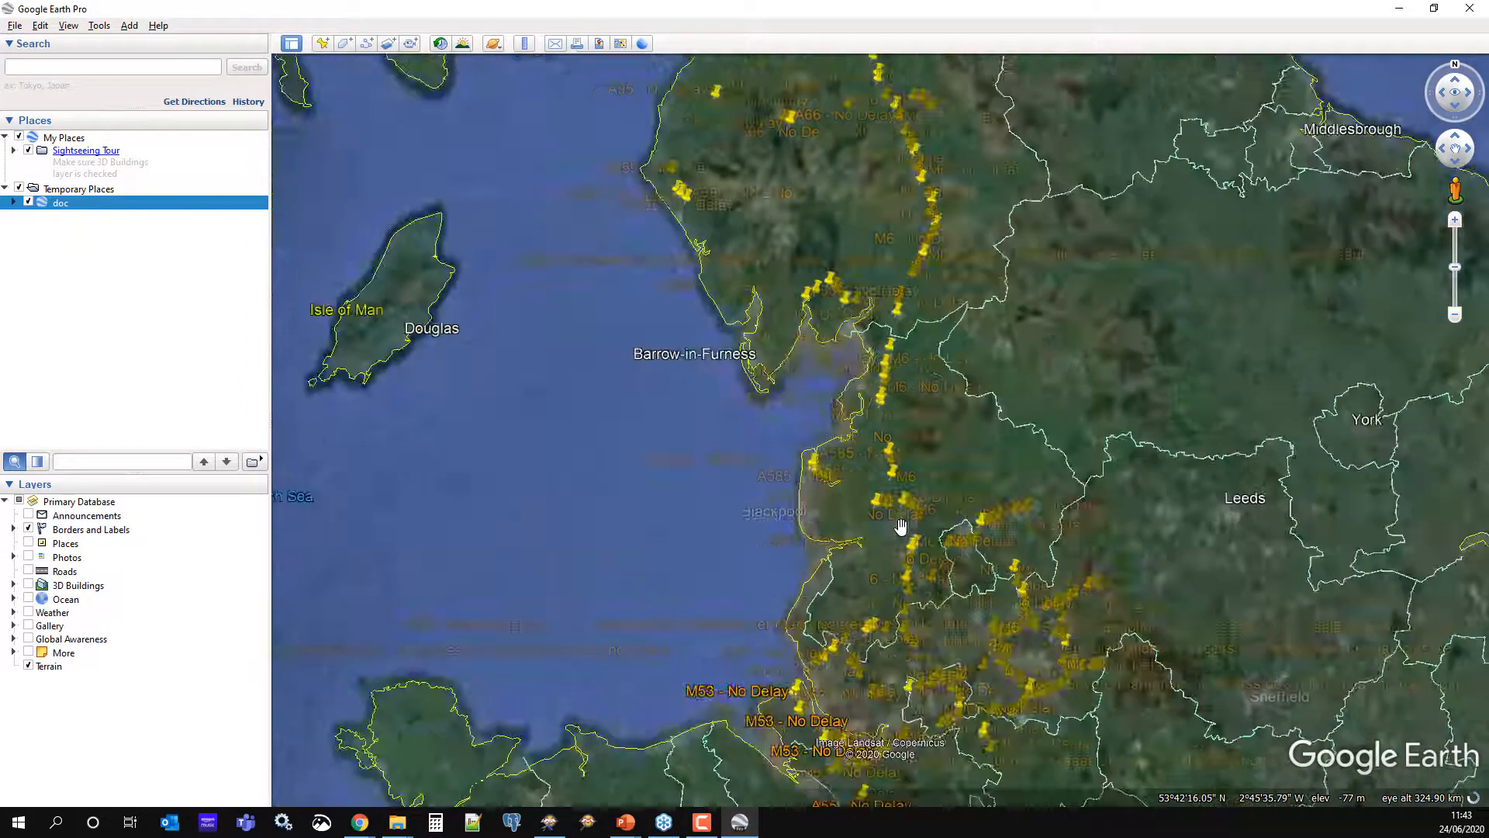
Zoom in on the M55/M6 junction near Broughton to show the 'No Delay' labels
{"action": "scroll", "coordinate": [900, 526], "scroll_direction": "up", "scroll_amount": 6}
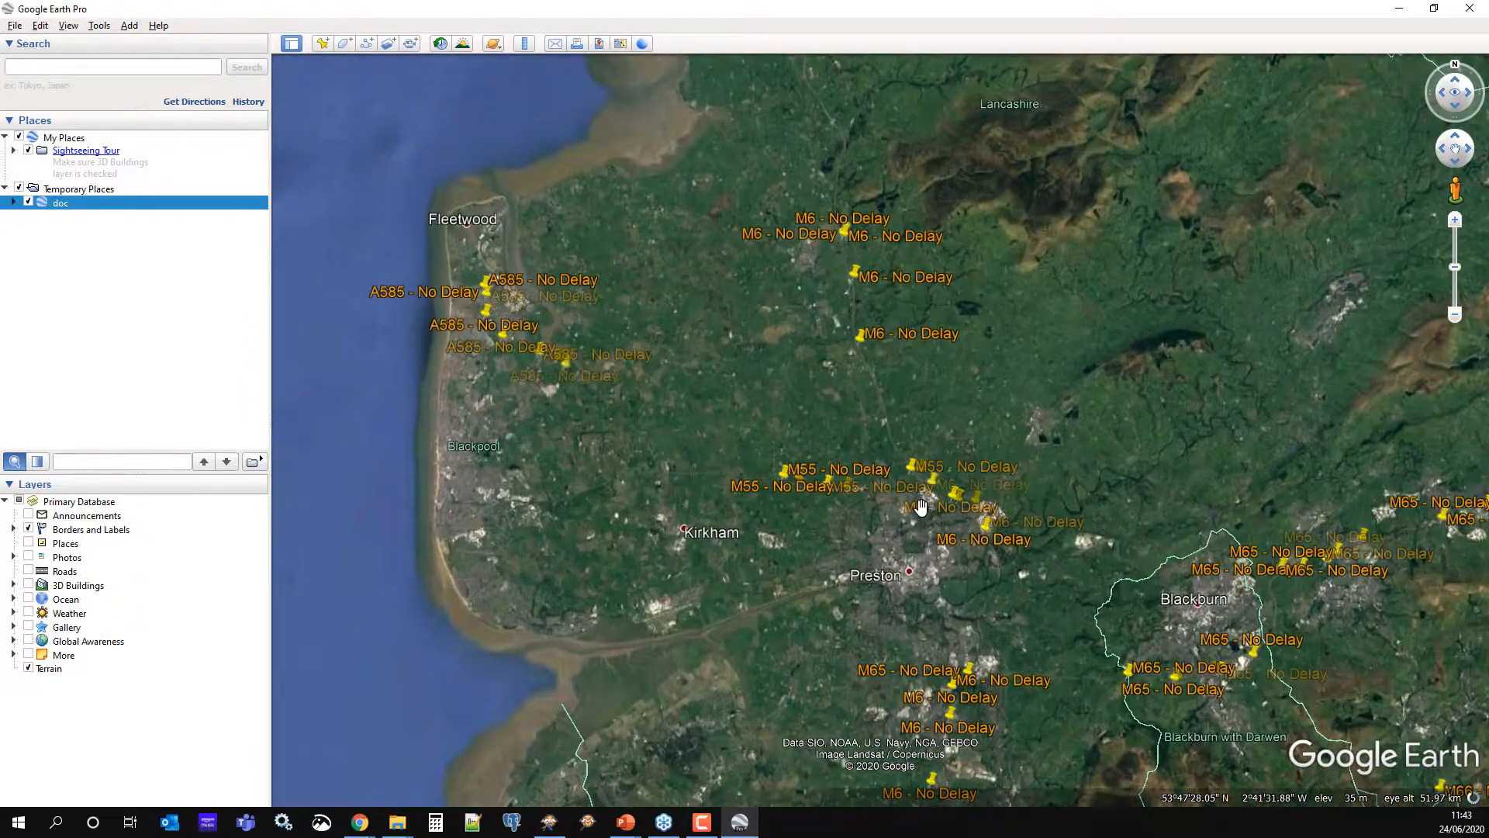
{"action": "scroll", "coordinate": [923, 508], "scroll_direction": "up", "scroll_amount": 5}
{"action": "scroll", "coordinate": [910, 434], "scroll_direction": "up", "scroll_amount": 5}
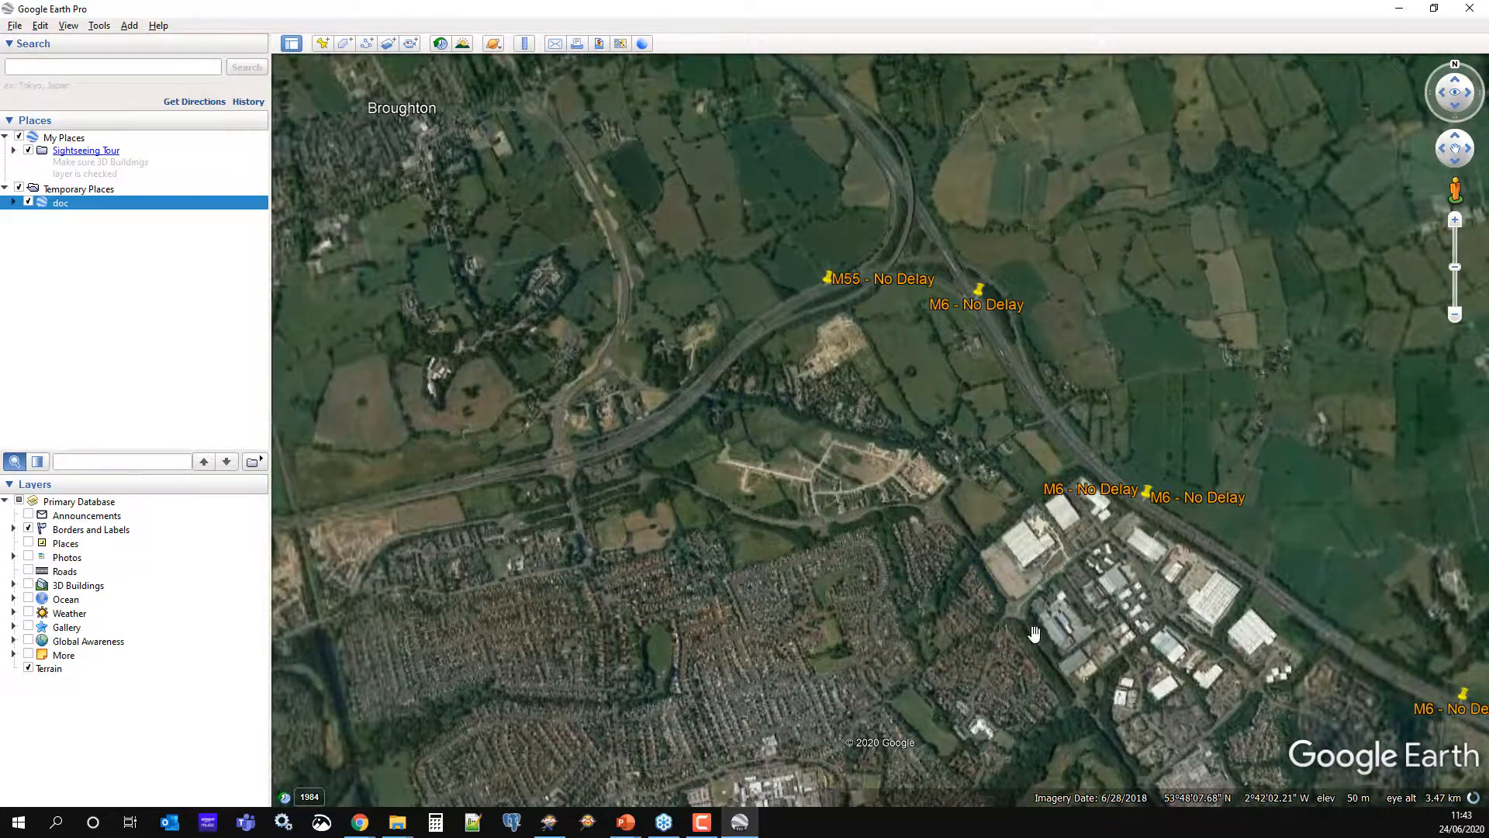
Inspect the M55 placemark's attributes, then pan south-east along the M6 past Preston
{"action": "left_click", "coordinate": [827, 278]}
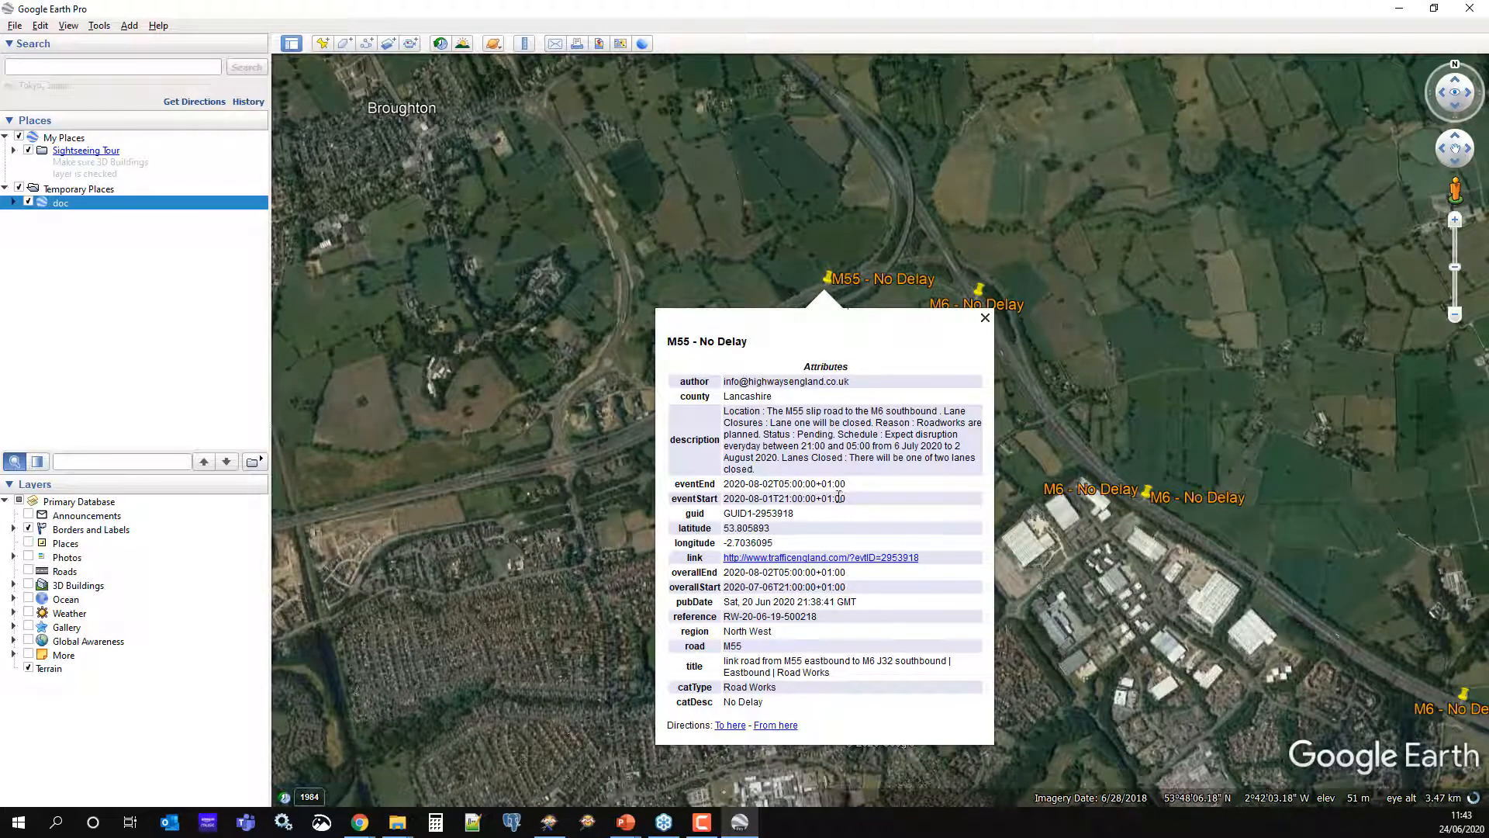
{"action": "left_click", "coordinate": [1143, 435]}
{"action": "scroll", "coordinate": [1143, 435], "scroll_direction": "down", "scroll_amount": 2}
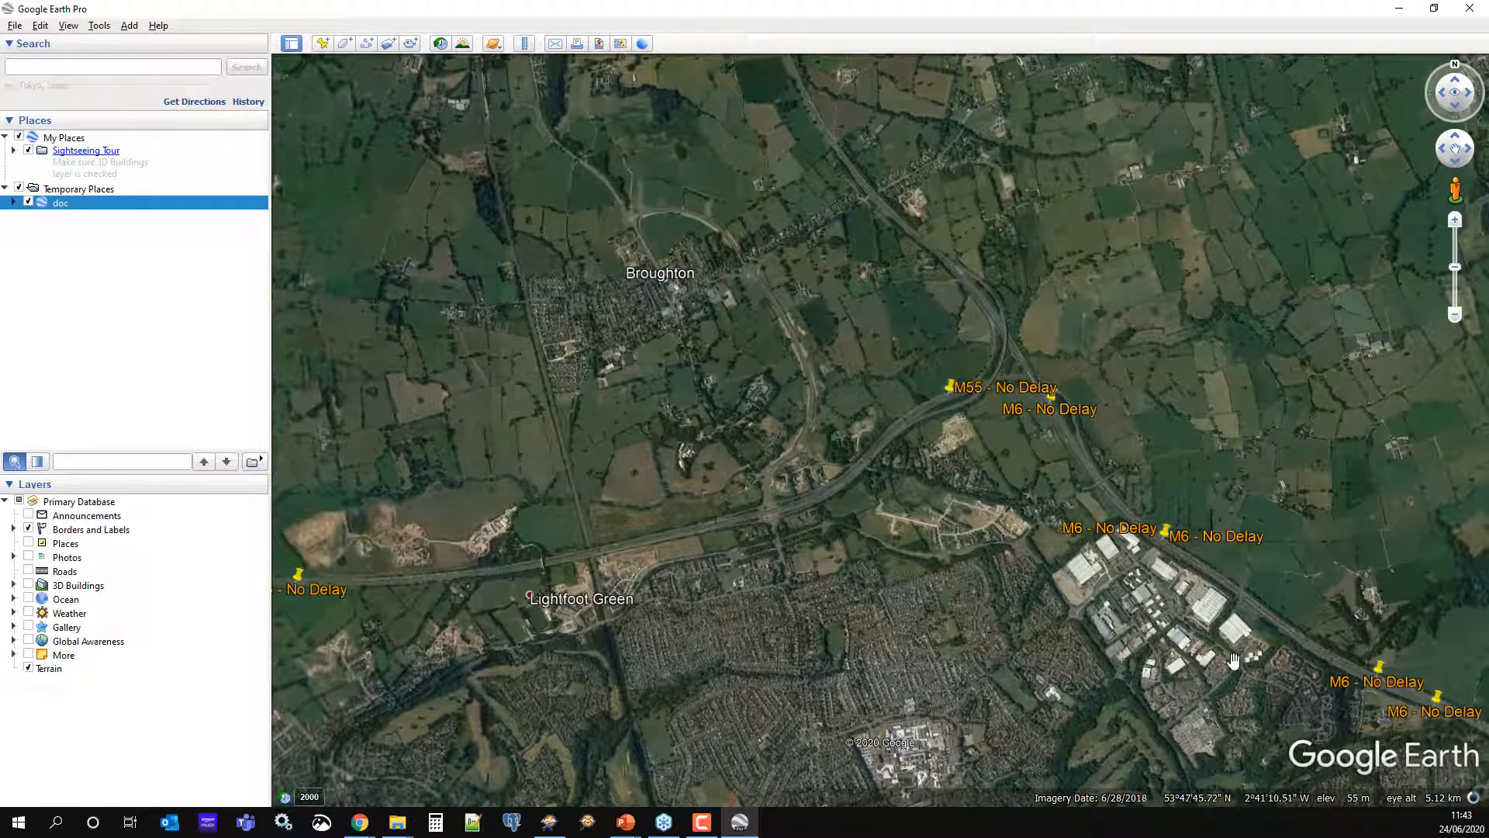
{"action": "left_click_drag", "start_coordinate": [1279, 662], "coordinate": [735, 271]}
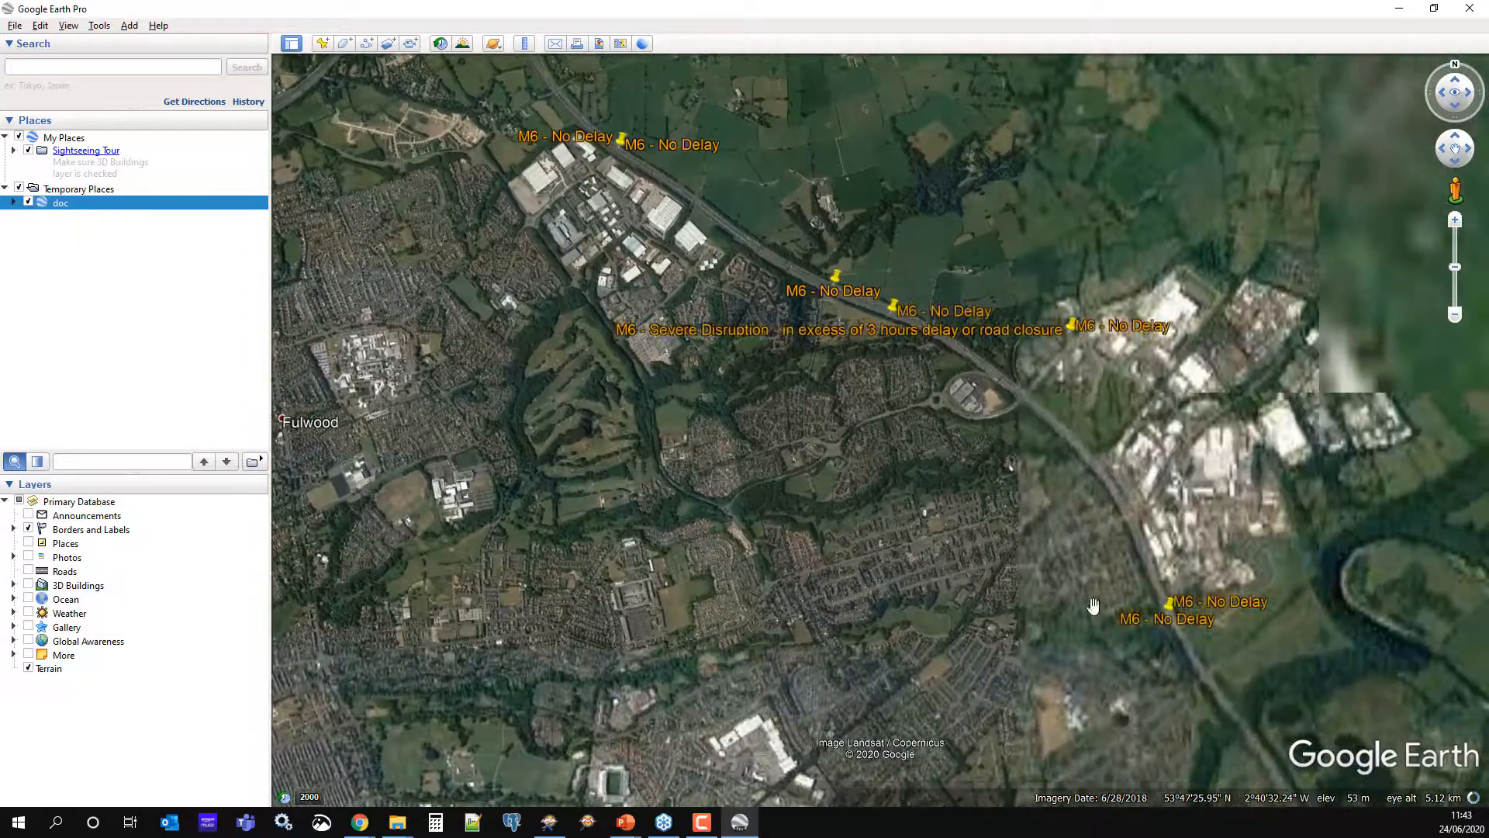
{"action": "left_click_drag", "start_coordinate": [1208, 696], "coordinate": [738, 246]}
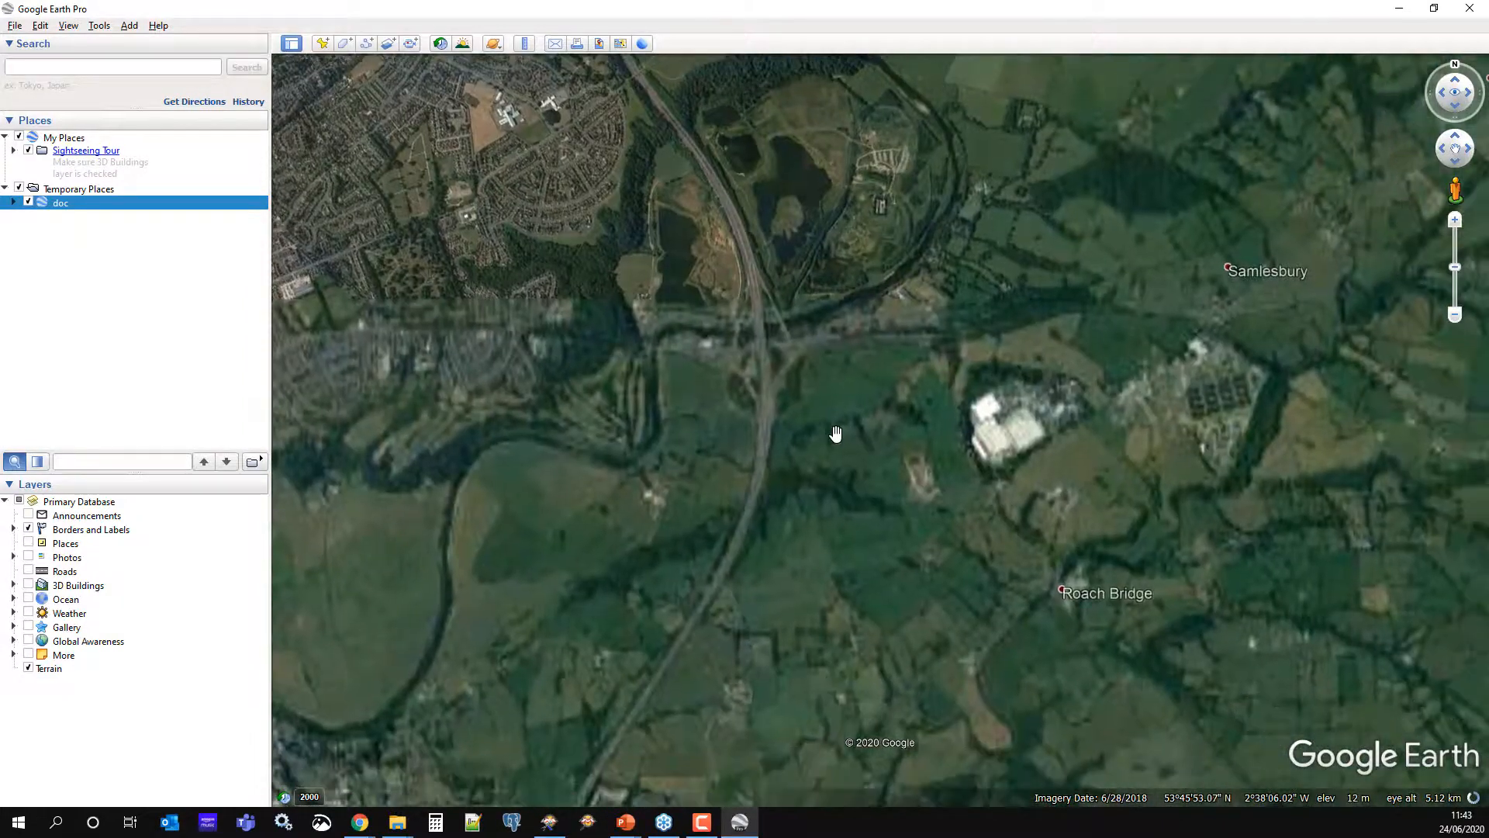
Pan past Blackburn and Bolton toward Manchester and zoom in on the M60/M61 placemarks near Wardley
{"action": "scroll", "coordinate": [835, 433], "scroll_direction": "down", "scroll_amount": 3}
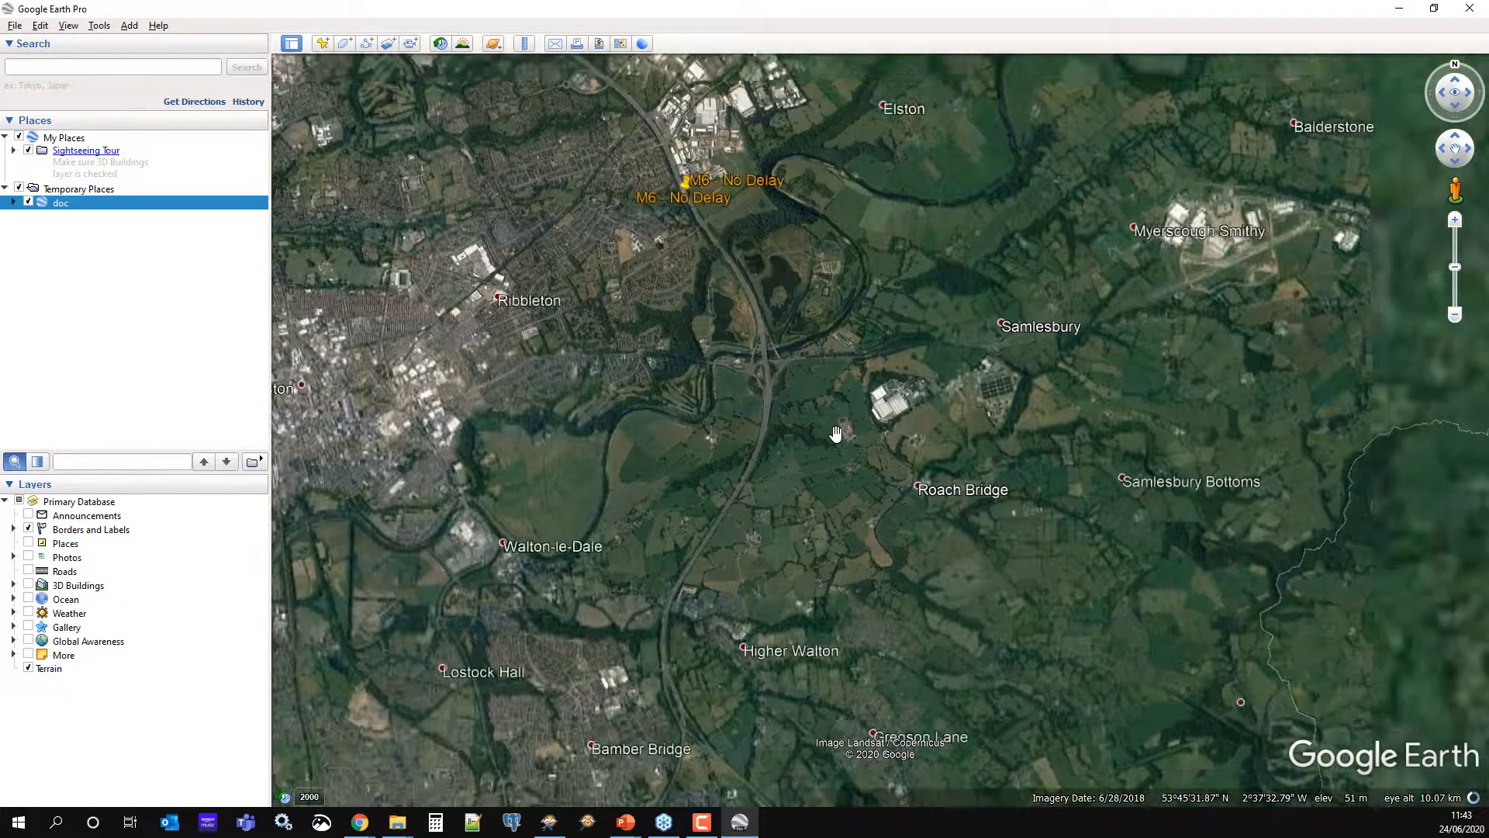
{"action": "scroll", "coordinate": [835, 435], "scroll_direction": "down", "scroll_amount": 2}
{"action": "left_click_drag", "start_coordinate": [735, 585], "coordinate": [637, 449]}
{"action": "left_click_drag", "start_coordinate": [1204, 636], "coordinate": [630, 432]}
{"action": "scroll", "coordinate": [858, 575], "scroll_direction": "down", "scroll_amount": 2}
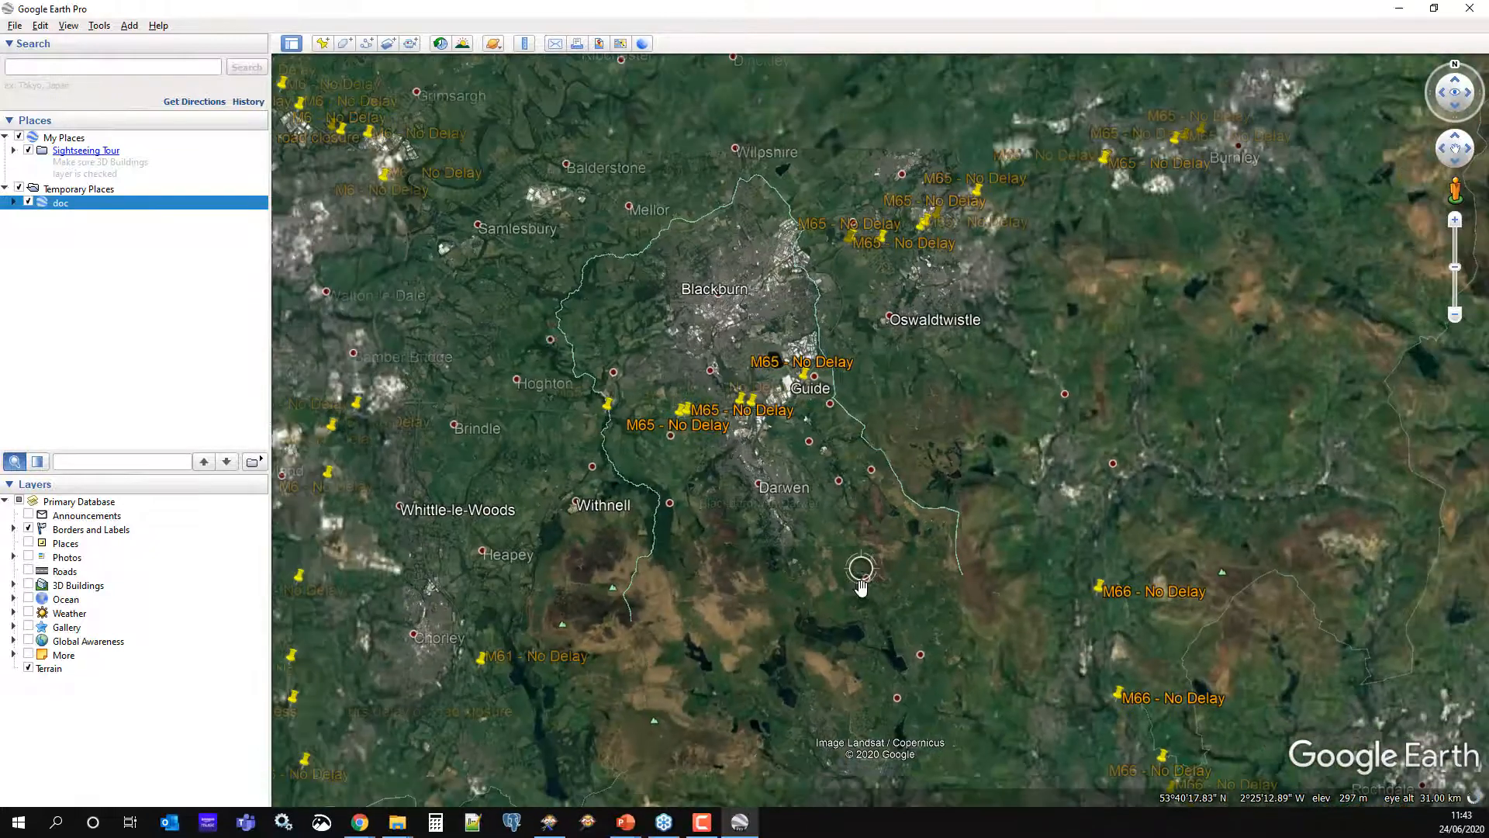
{"action": "left_click_drag", "start_coordinate": [995, 693], "coordinate": [731, 312]}
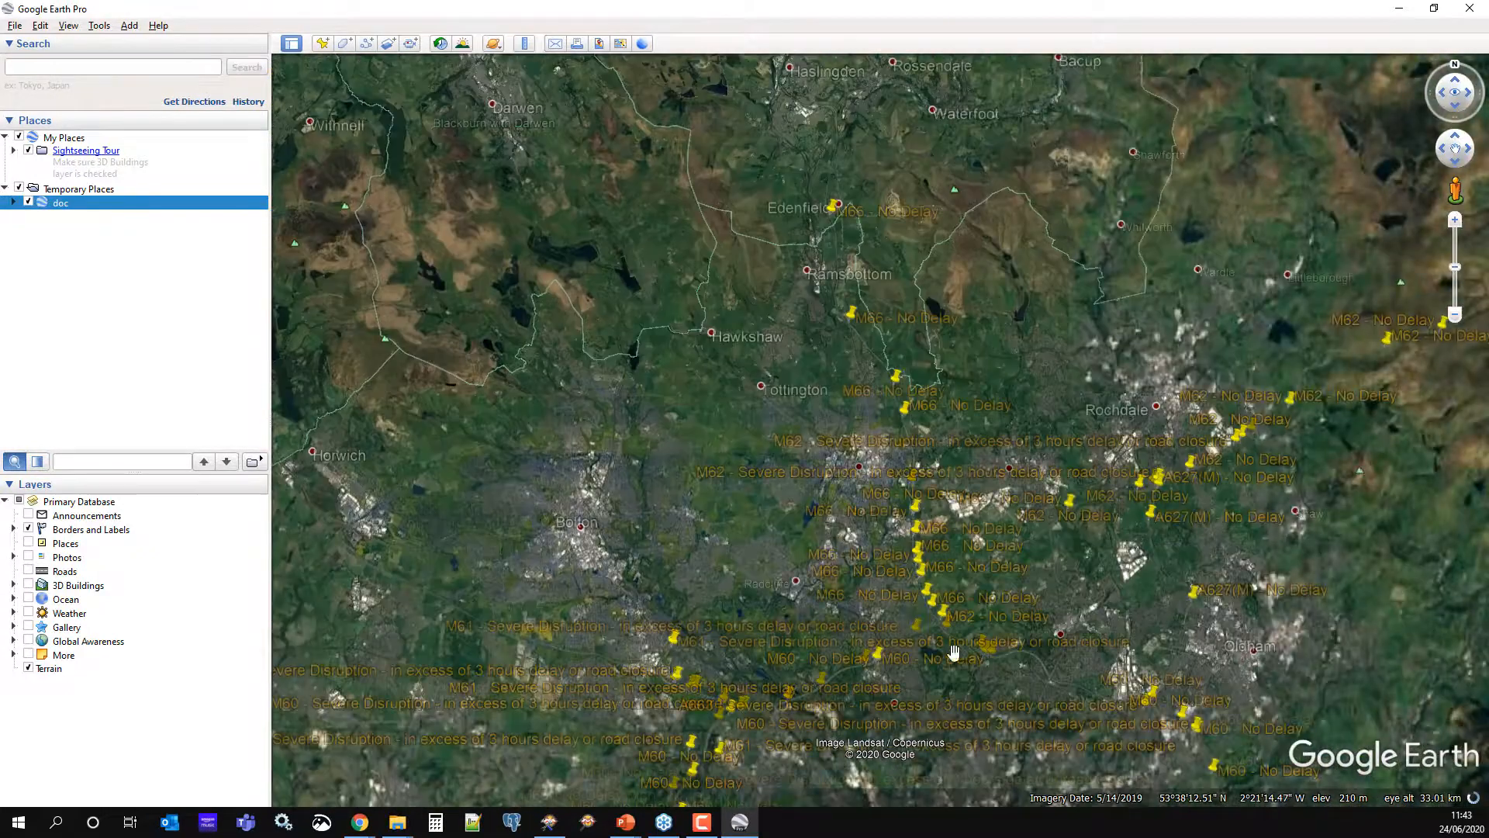
{"action": "left_click_drag", "start_coordinate": [997, 707], "coordinate": [783, 598]}
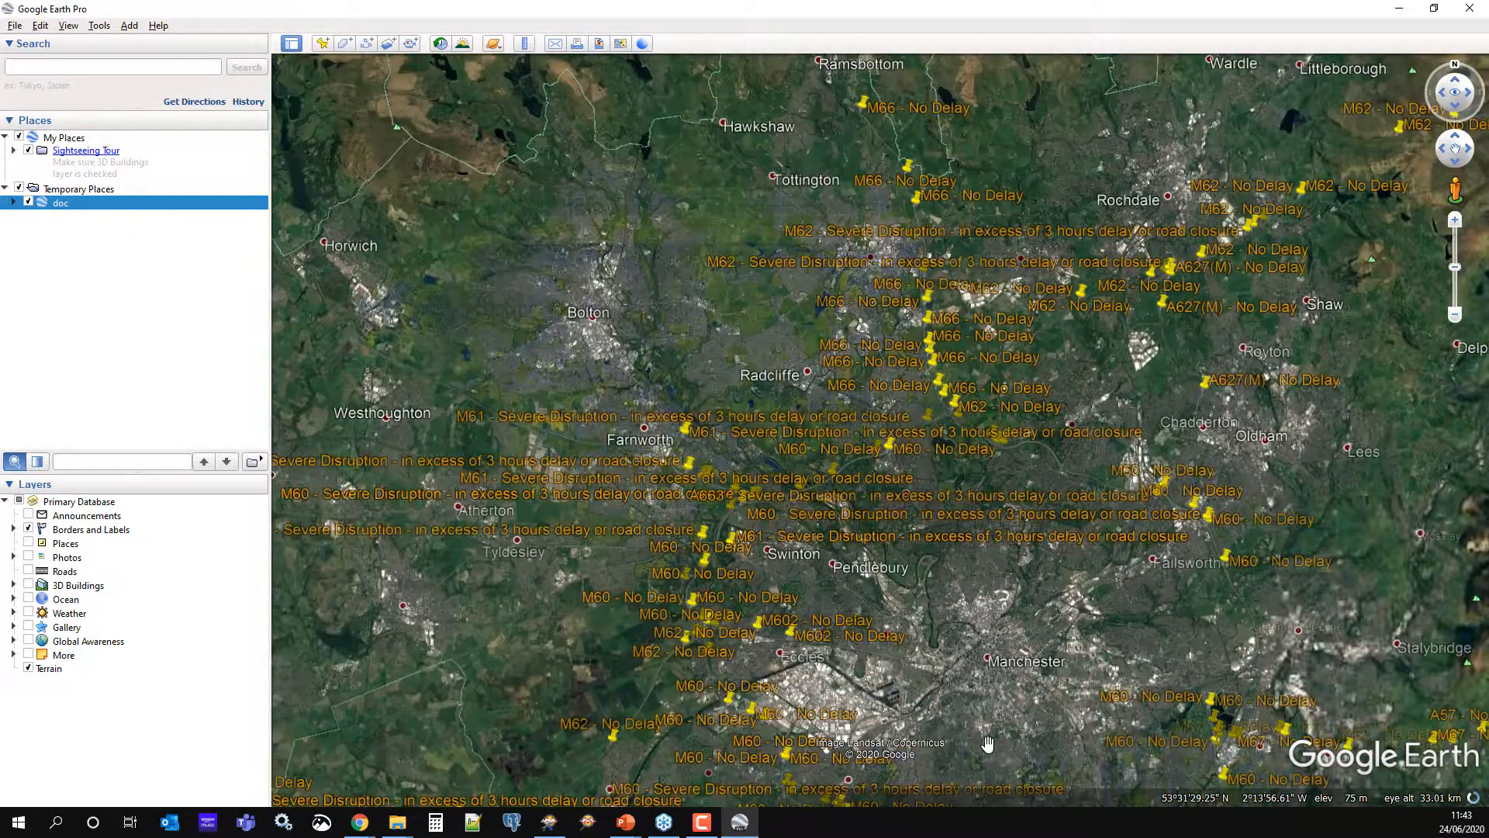
{"action": "scroll", "coordinate": [784, 599], "scroll_direction": "up", "scroll_amount": 2}
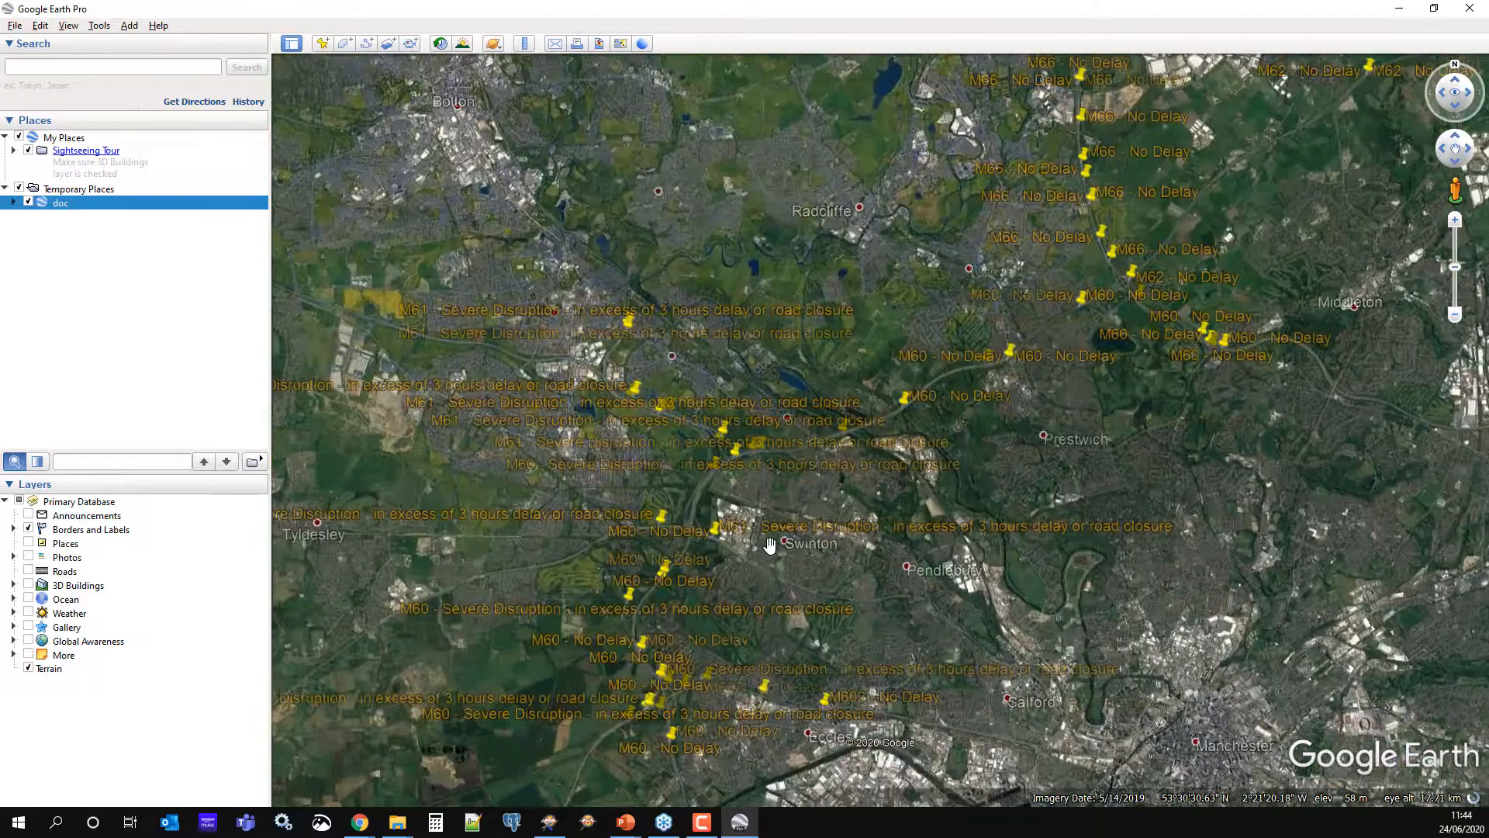
{"action": "scroll", "coordinate": [770, 545], "scroll_direction": "up", "scroll_amount": 2}
{"action": "scroll", "coordinate": [725, 543], "scroll_direction": "up", "scroll_amount": 2}
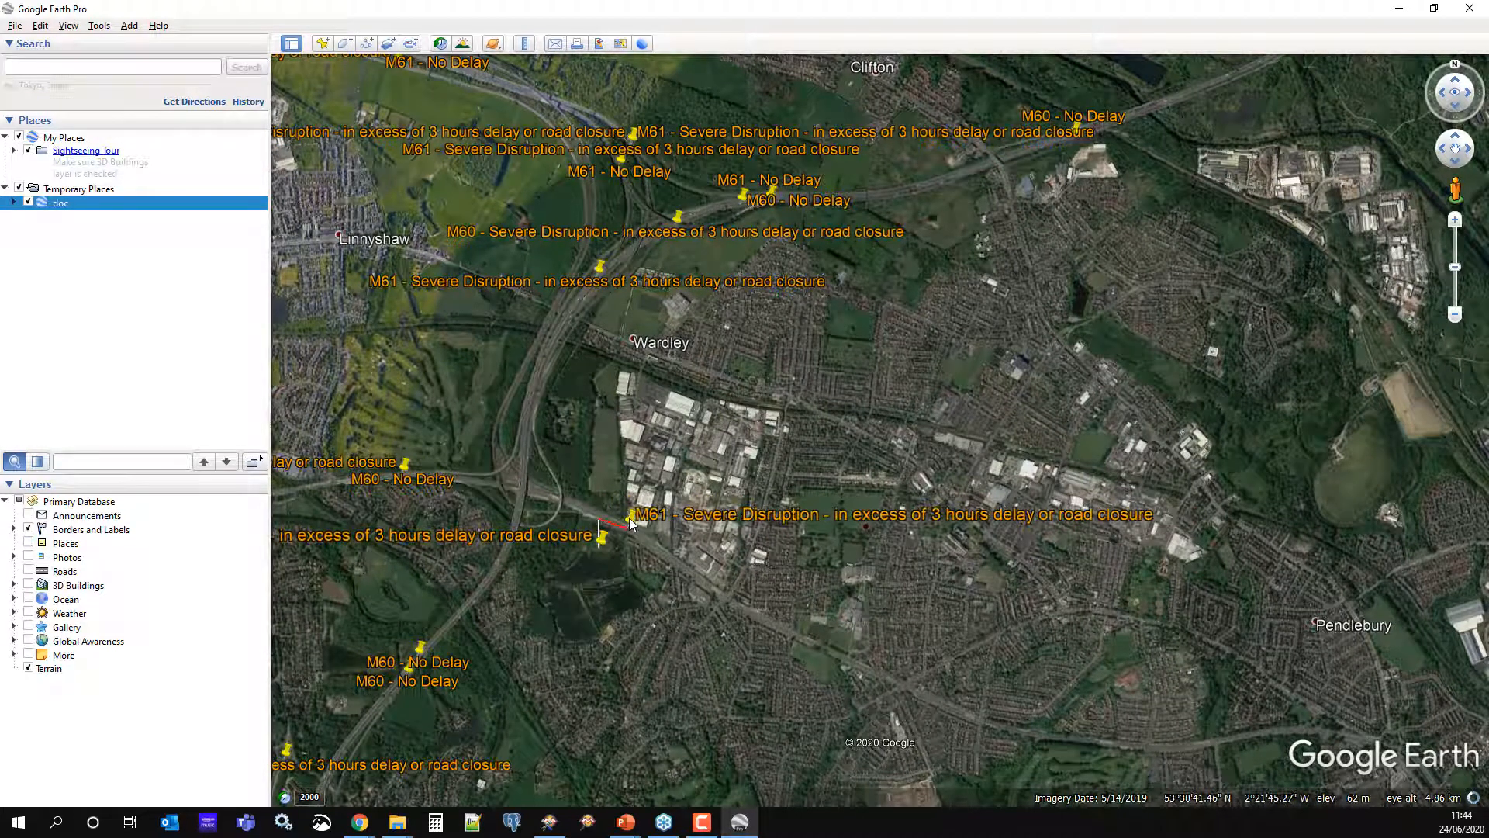
View the M61 incident's Traffic England page, then minimise Google Earth and return to the FME workspace
{"action": "left_click", "coordinate": [604, 508]}
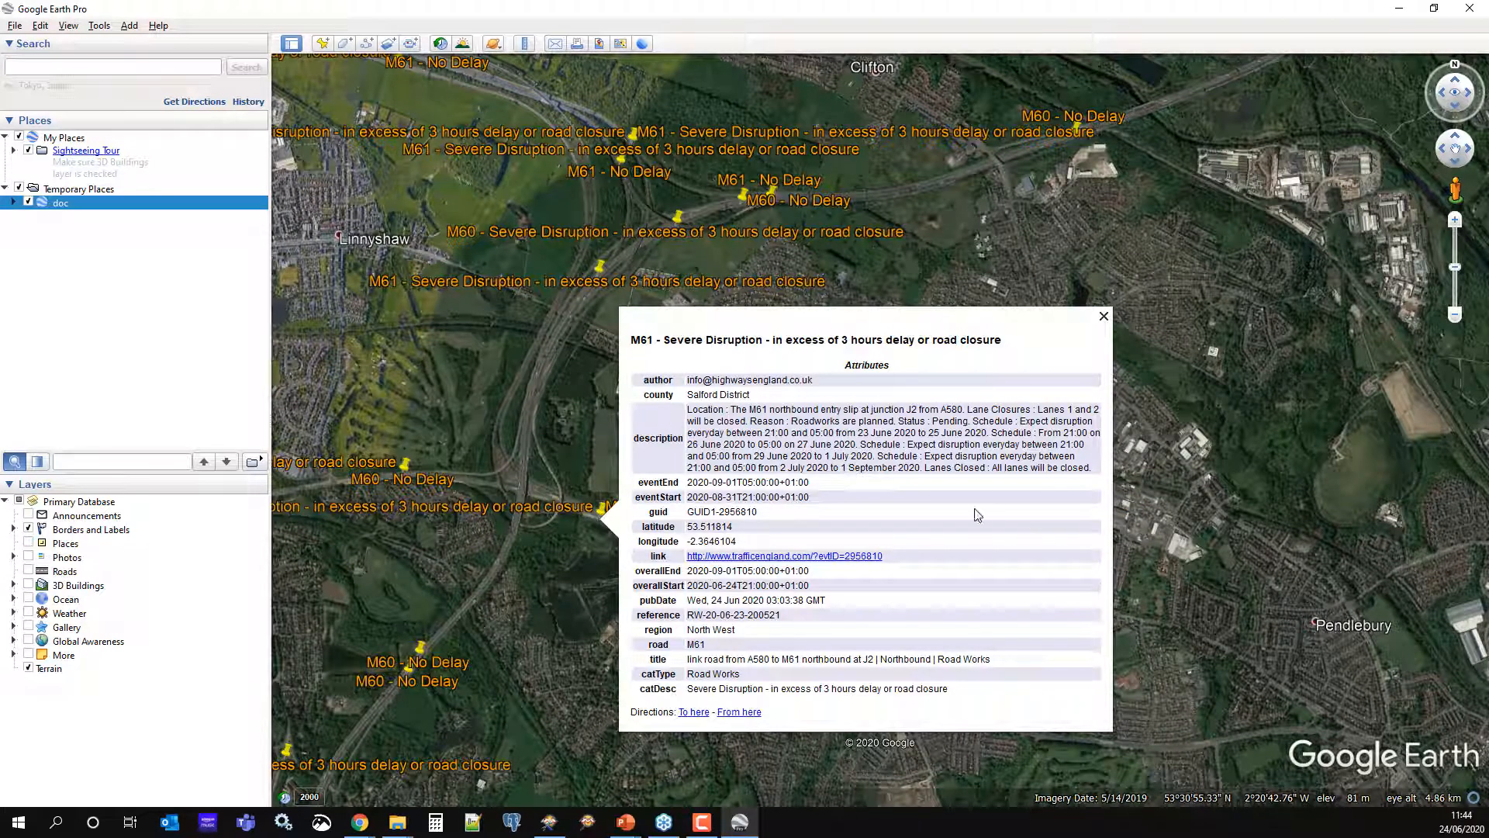
{"action": "left_click", "coordinate": [759, 558]}
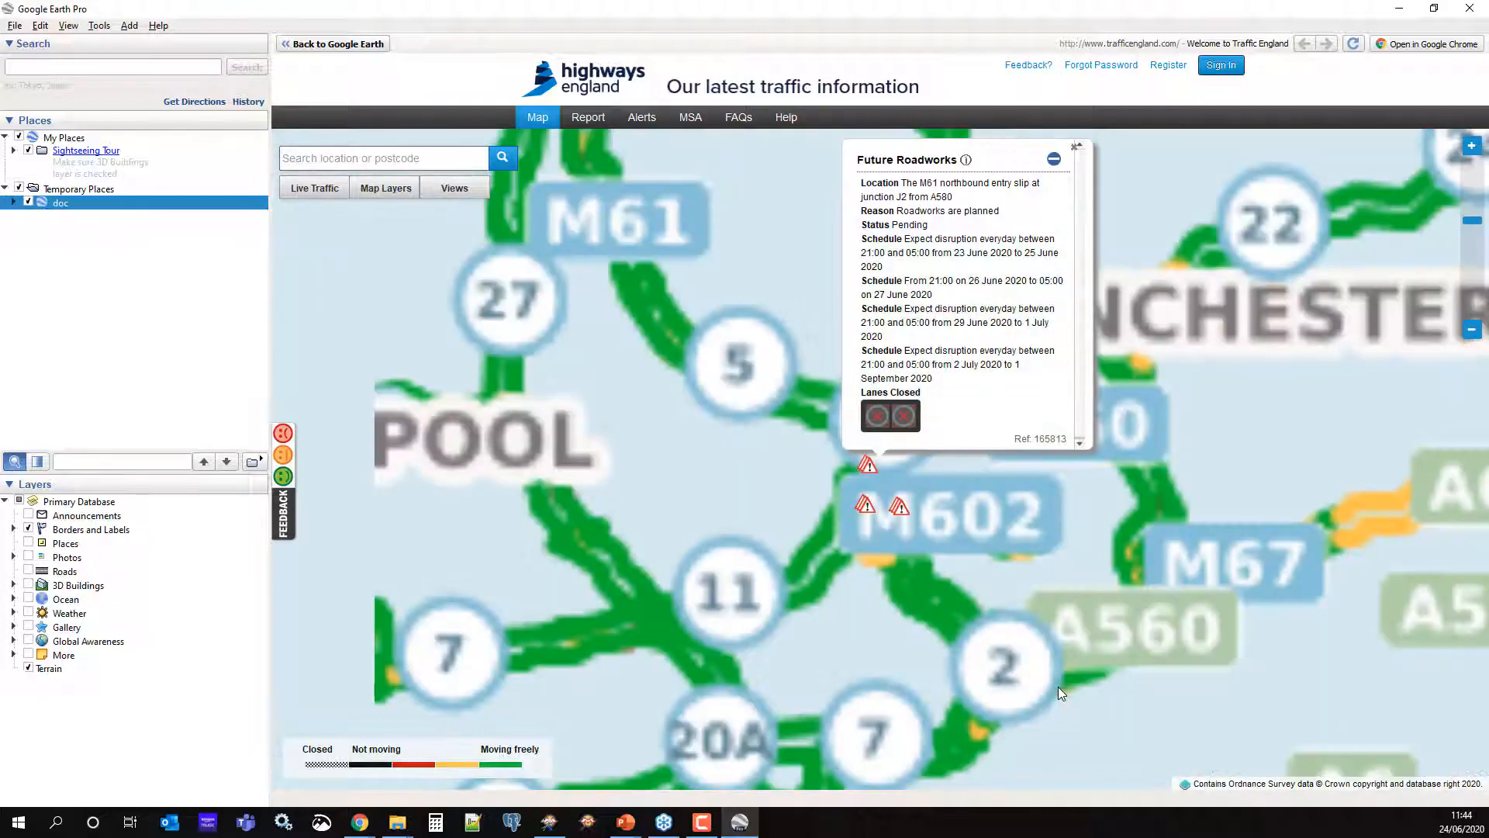
{"action": "left_click", "coordinate": [1396, 11]}
{"action": "left_click", "coordinate": [1269, 97]}
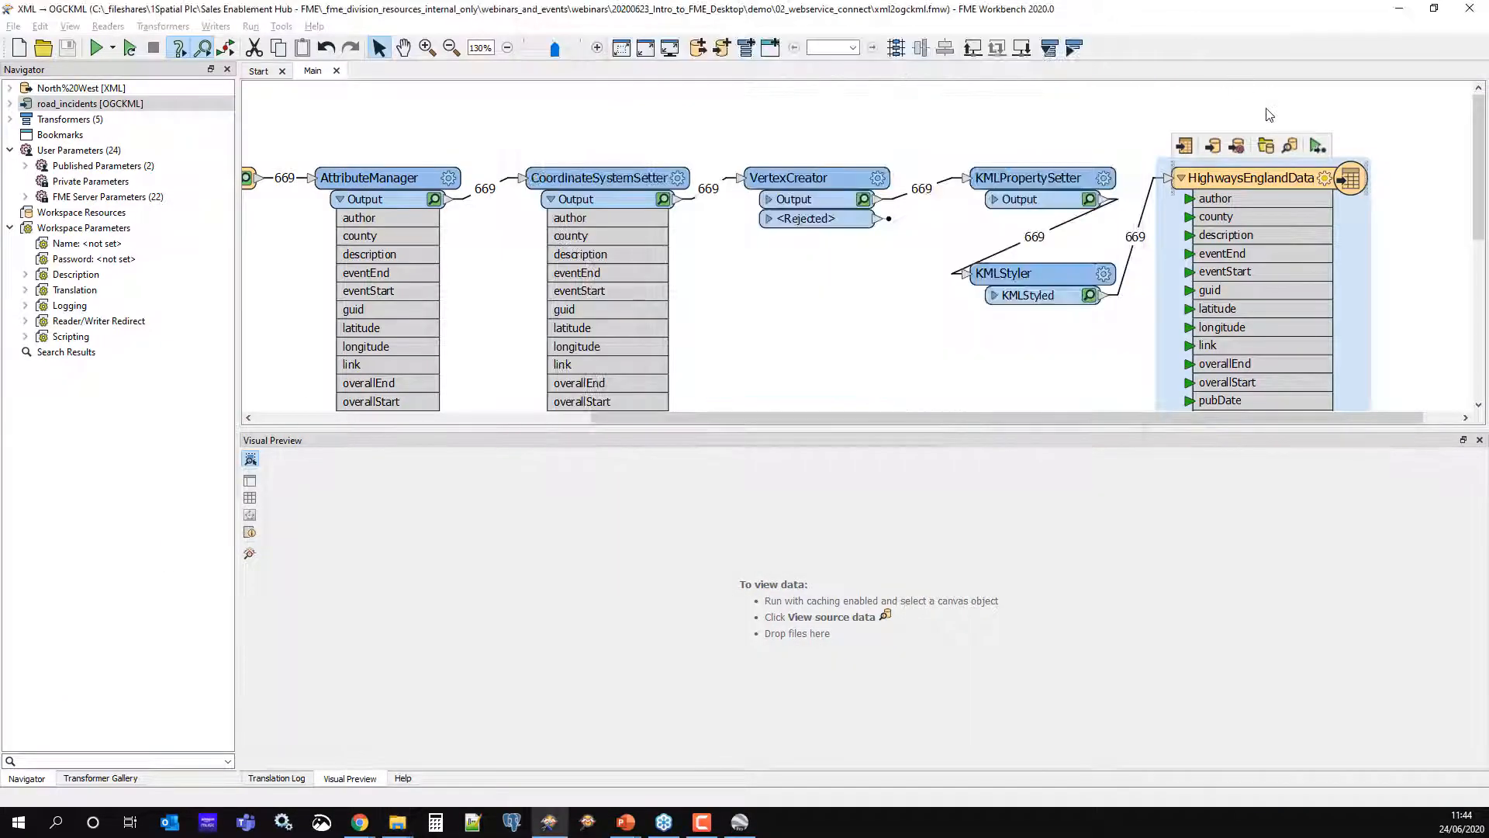
Minimise FME Workbench and close the 01_conflate_and_report and Training folder windows
{"action": "left_click", "coordinate": [1399, 8]}
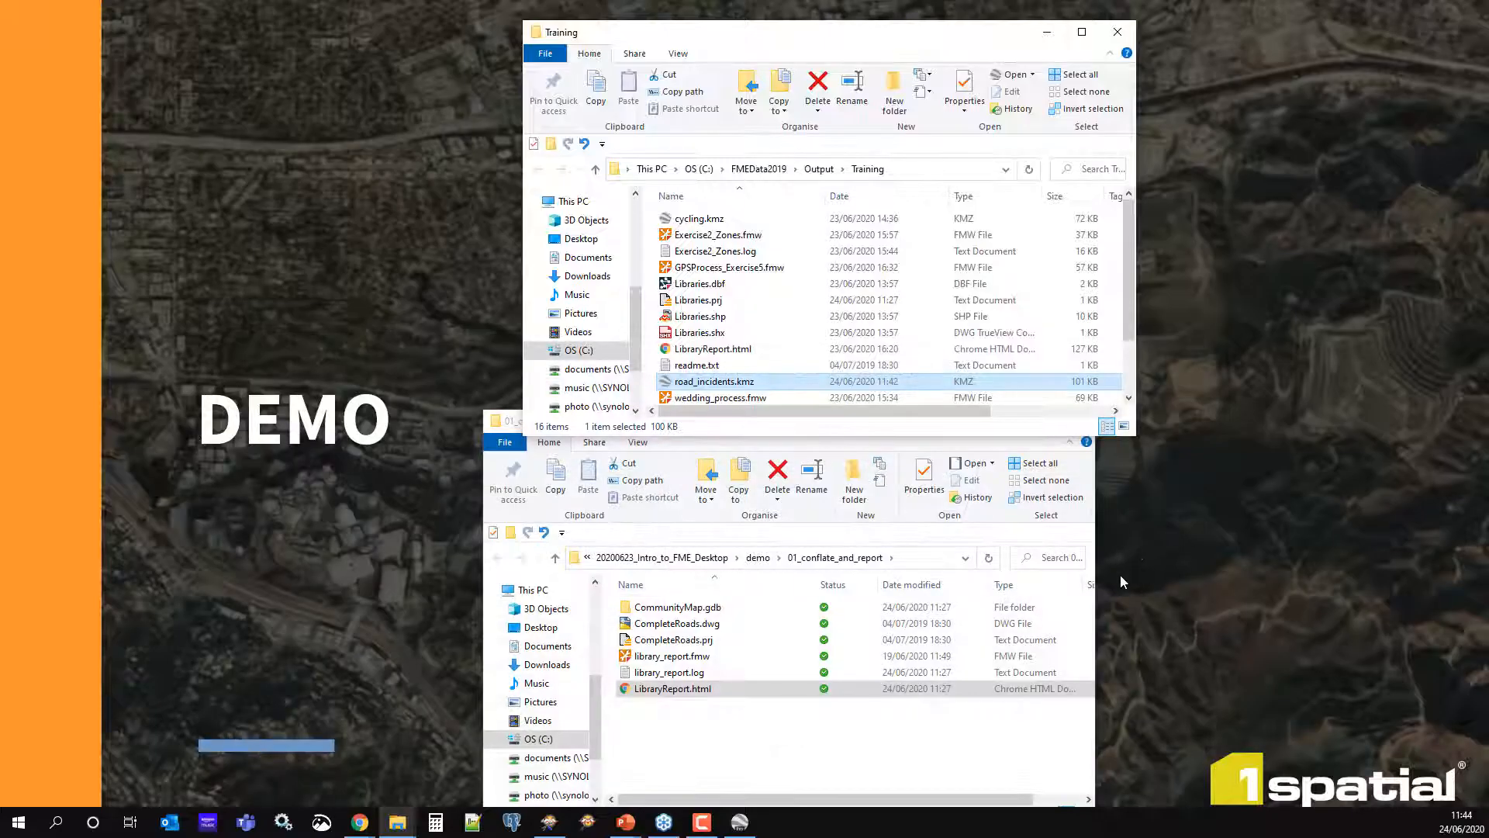
{"action": "left_click", "coordinate": [807, 751]}
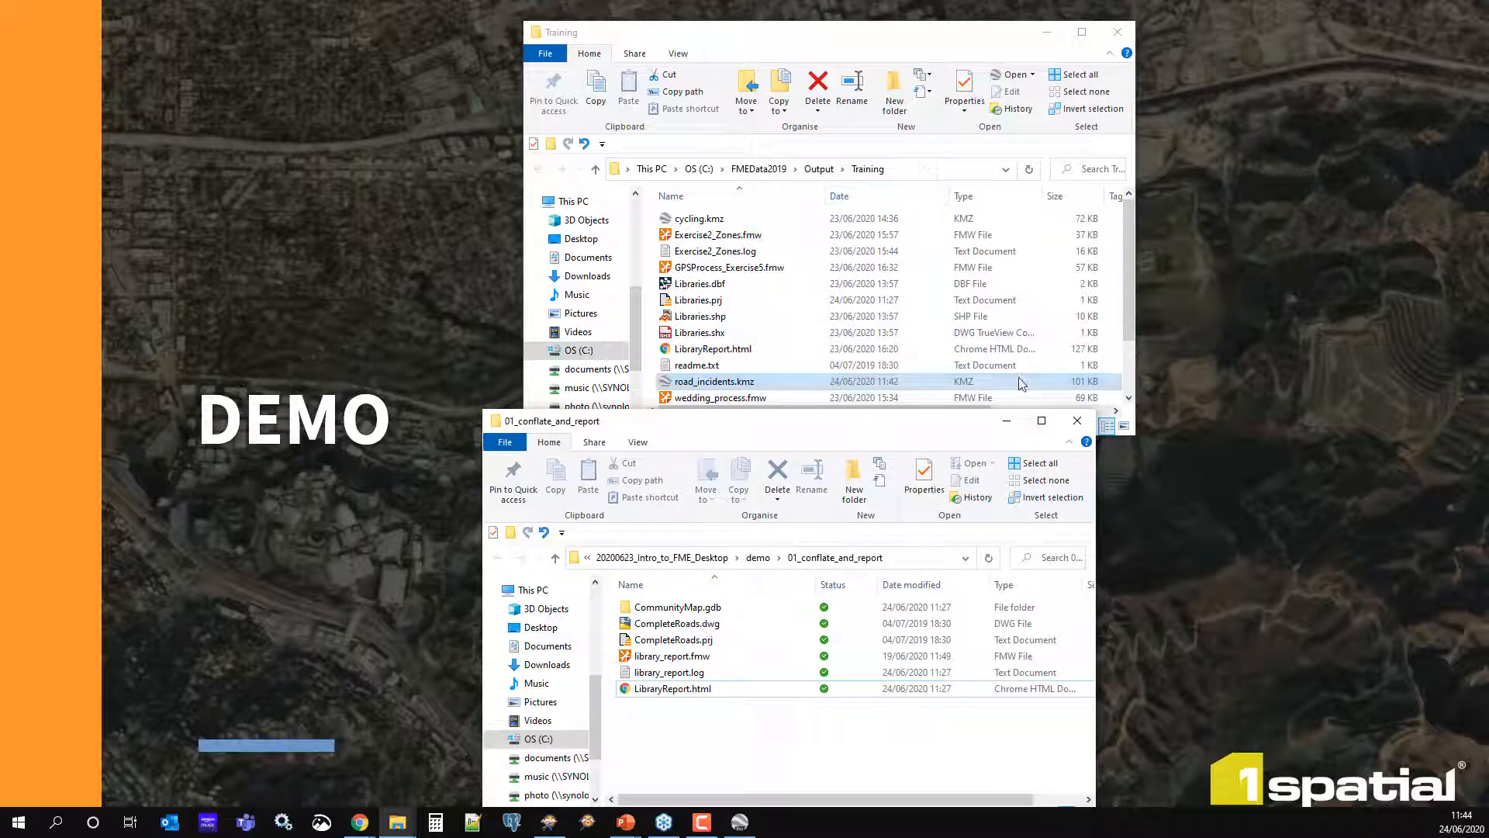
{"action": "left_click", "coordinate": [1077, 420]}
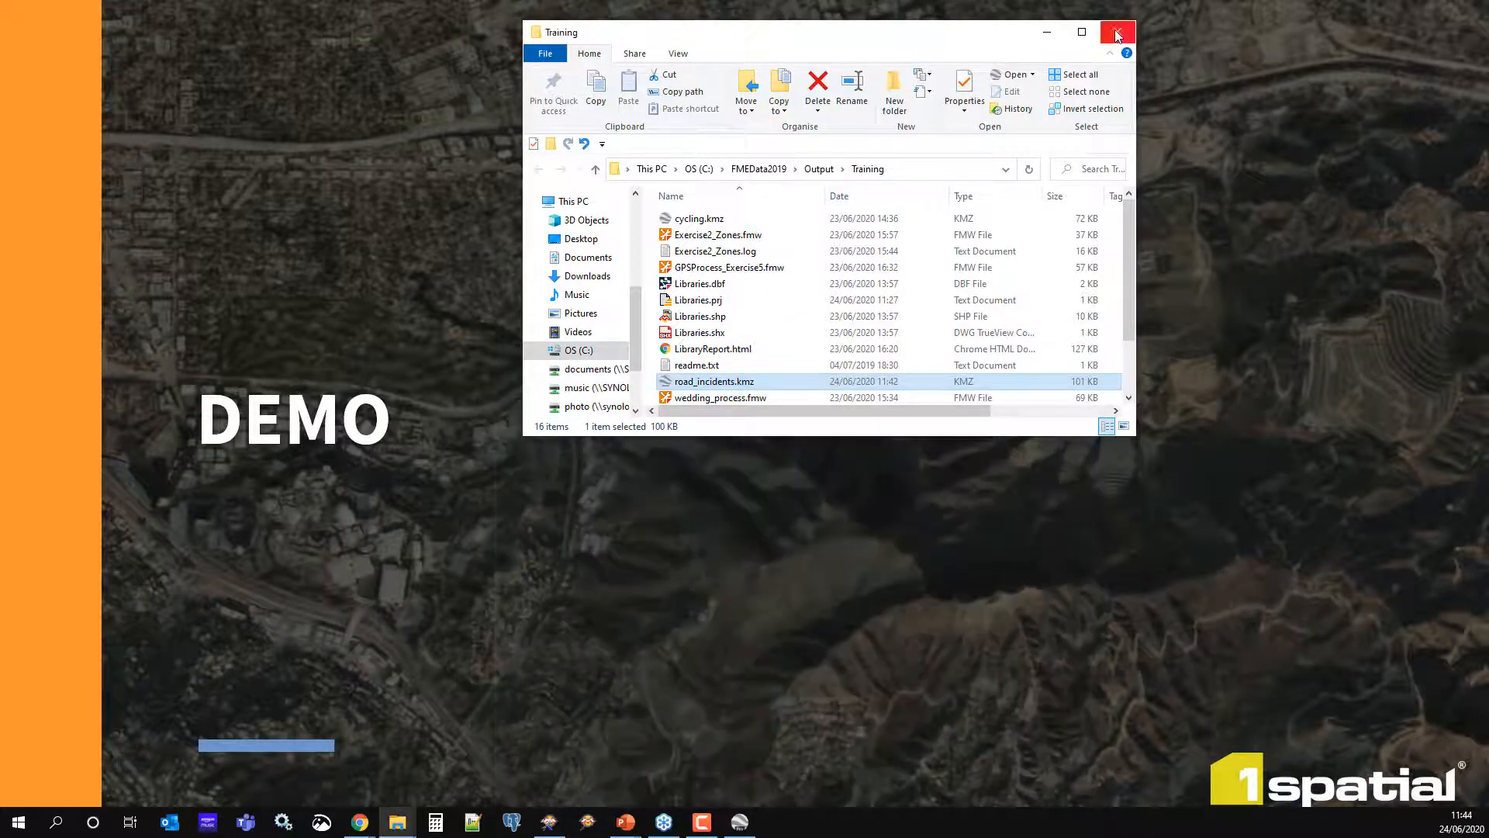
{"action": "left_click", "coordinate": [1117, 33]}
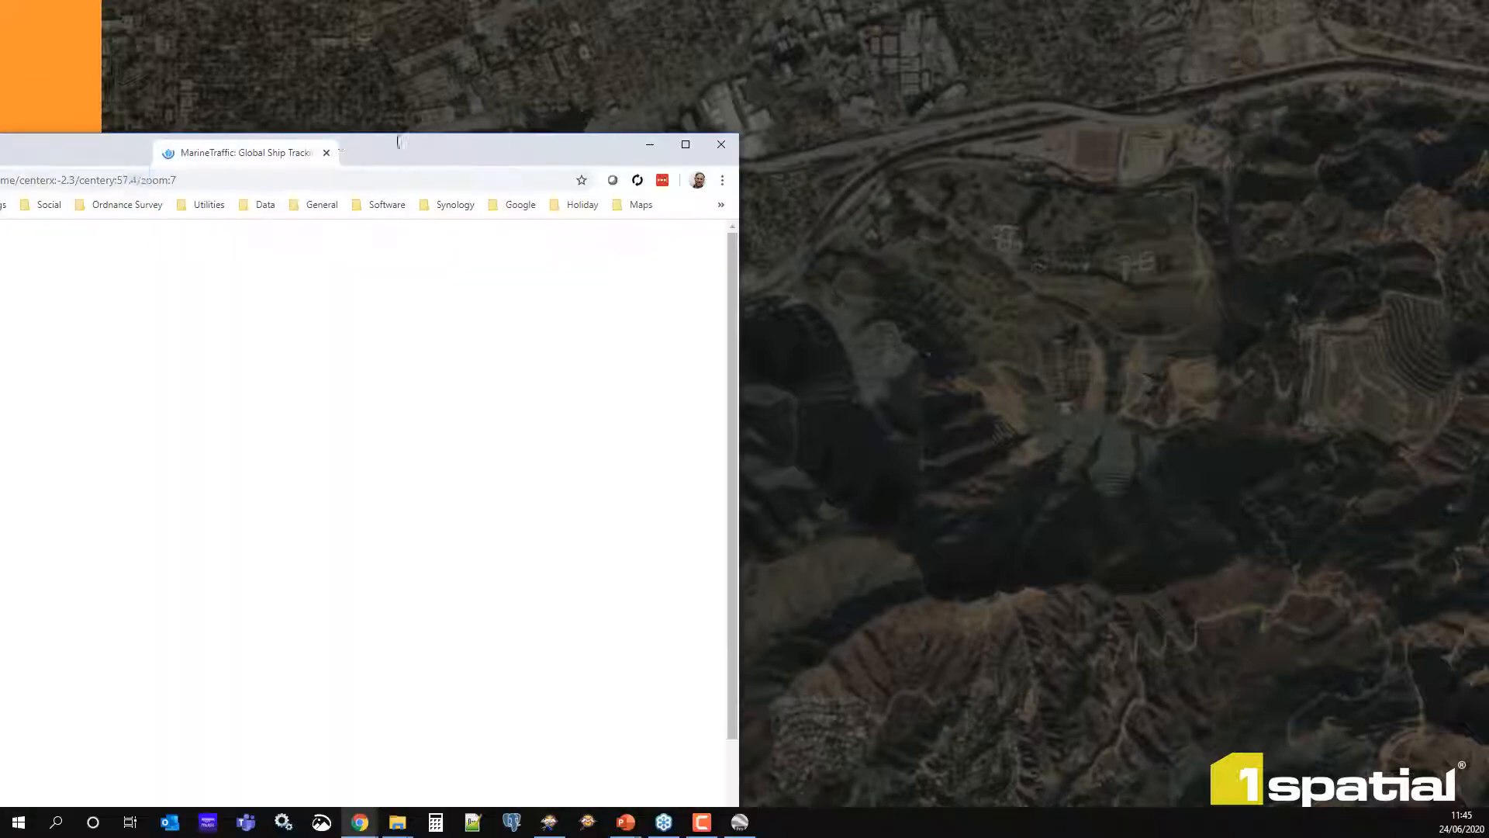
Centre the browser, pan the MarineTraffic map over Scotland, and dismiss the free guide popup
{"action": "left_click_drag", "start_coordinate": [648, 118], "coordinate": [765, 96]}
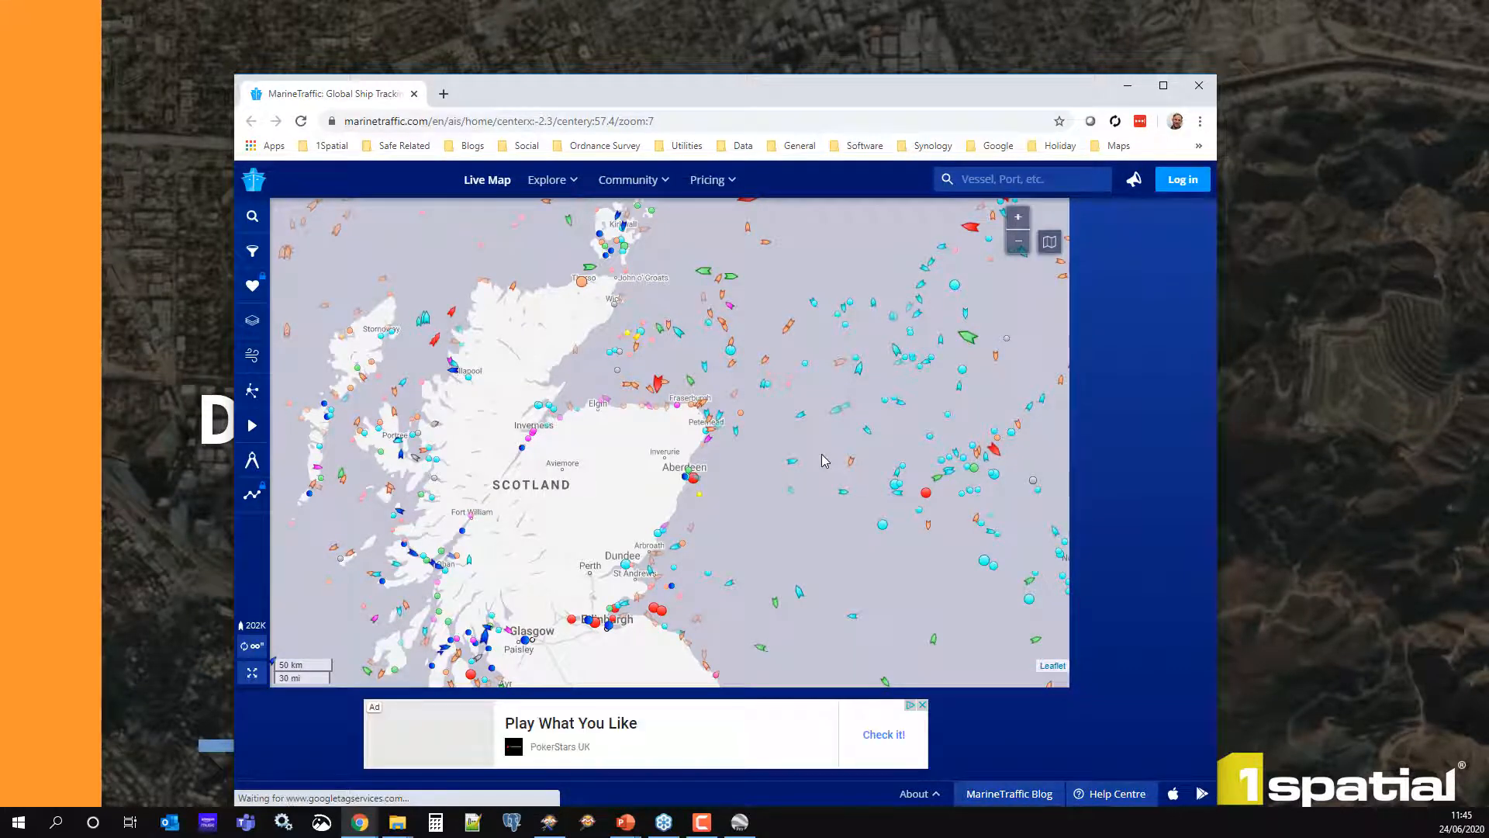
{"action": "left_click_drag", "start_coordinate": [440, 512], "coordinate": [562, 524]}
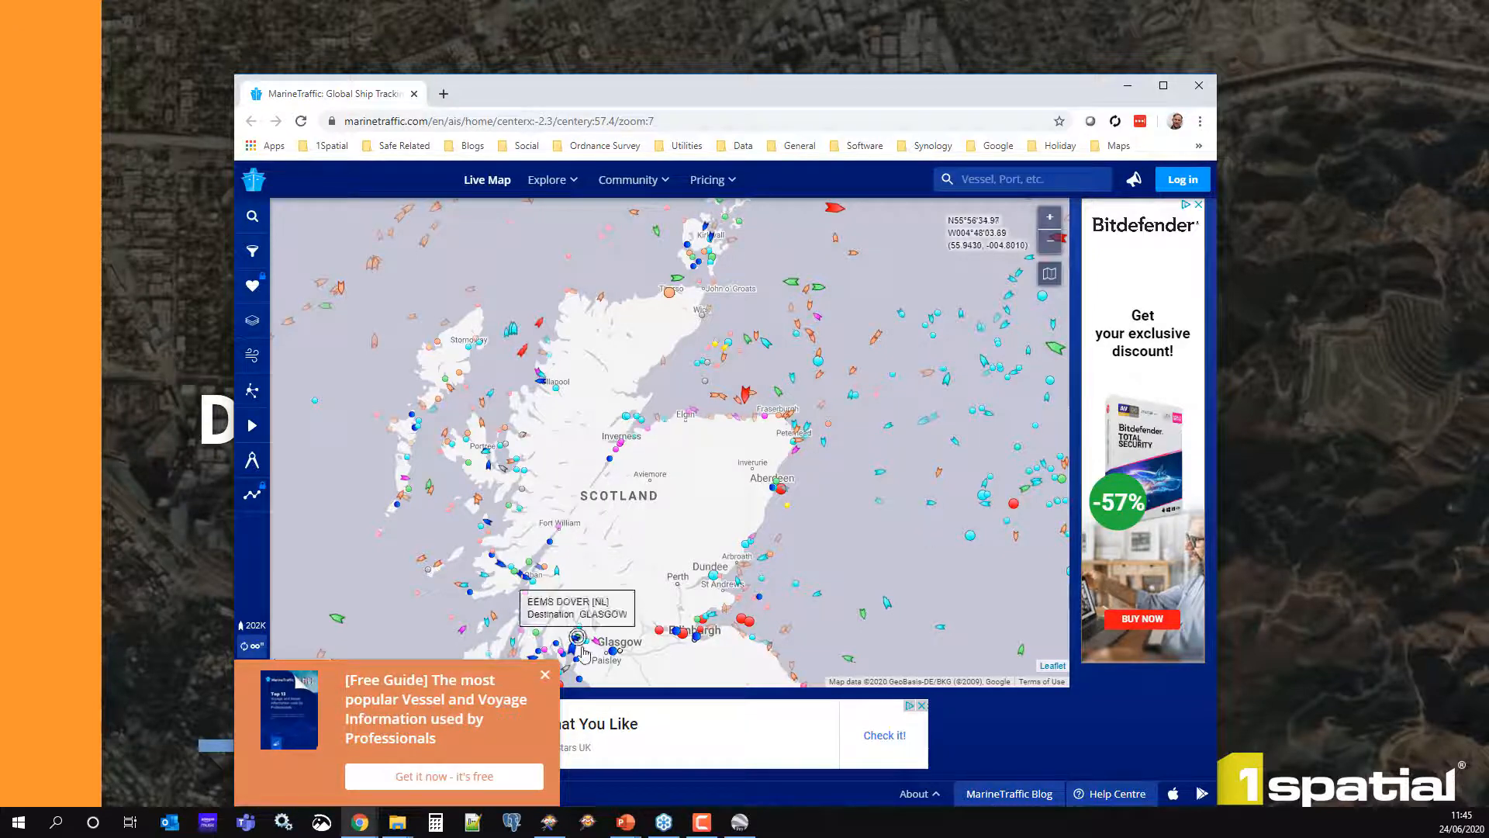
{"action": "left_click", "coordinate": [545, 674]}
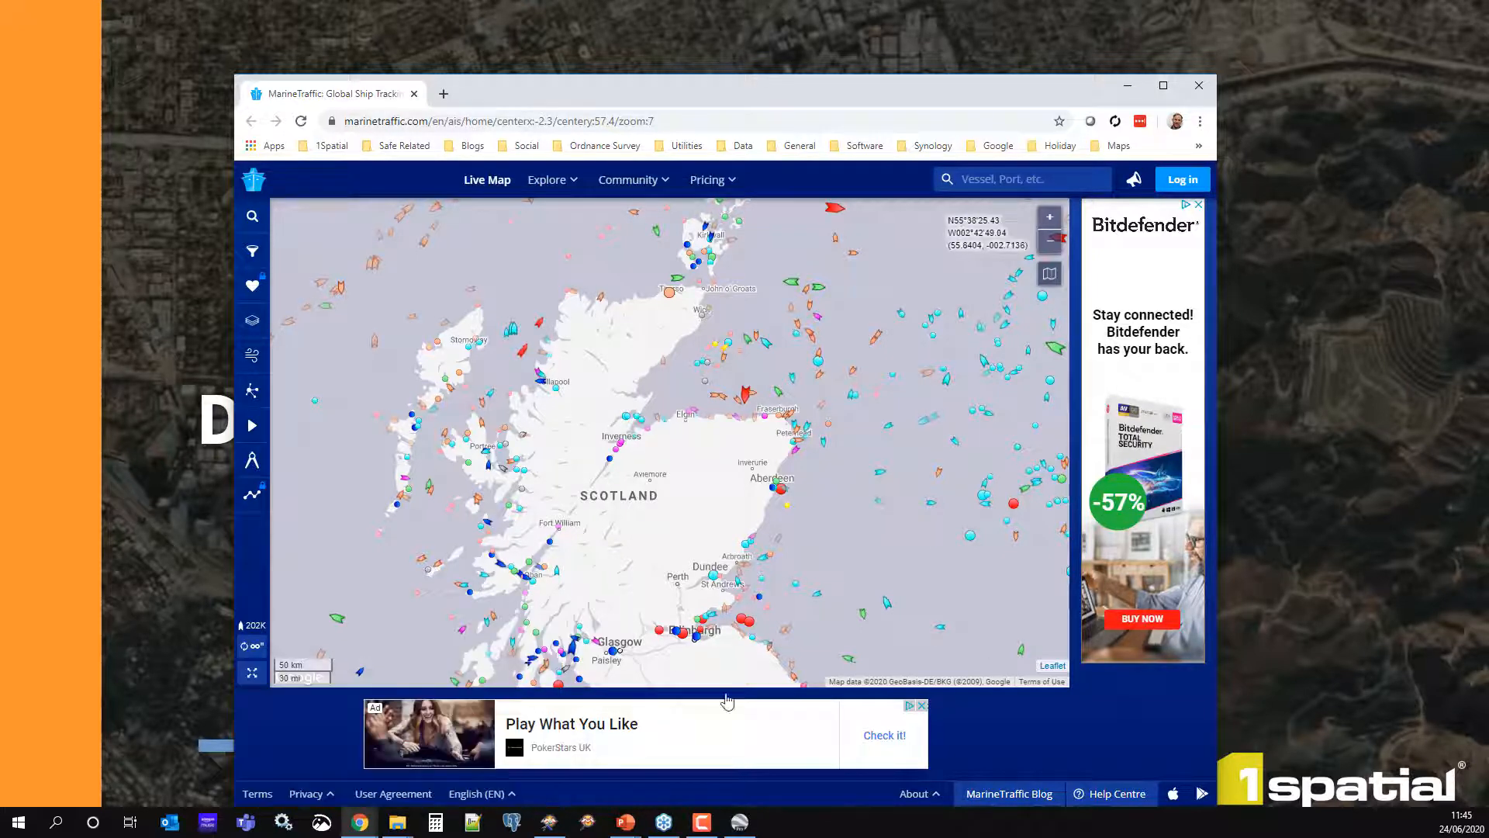
{"action": "mouse_move", "coordinate": [888, 605]}
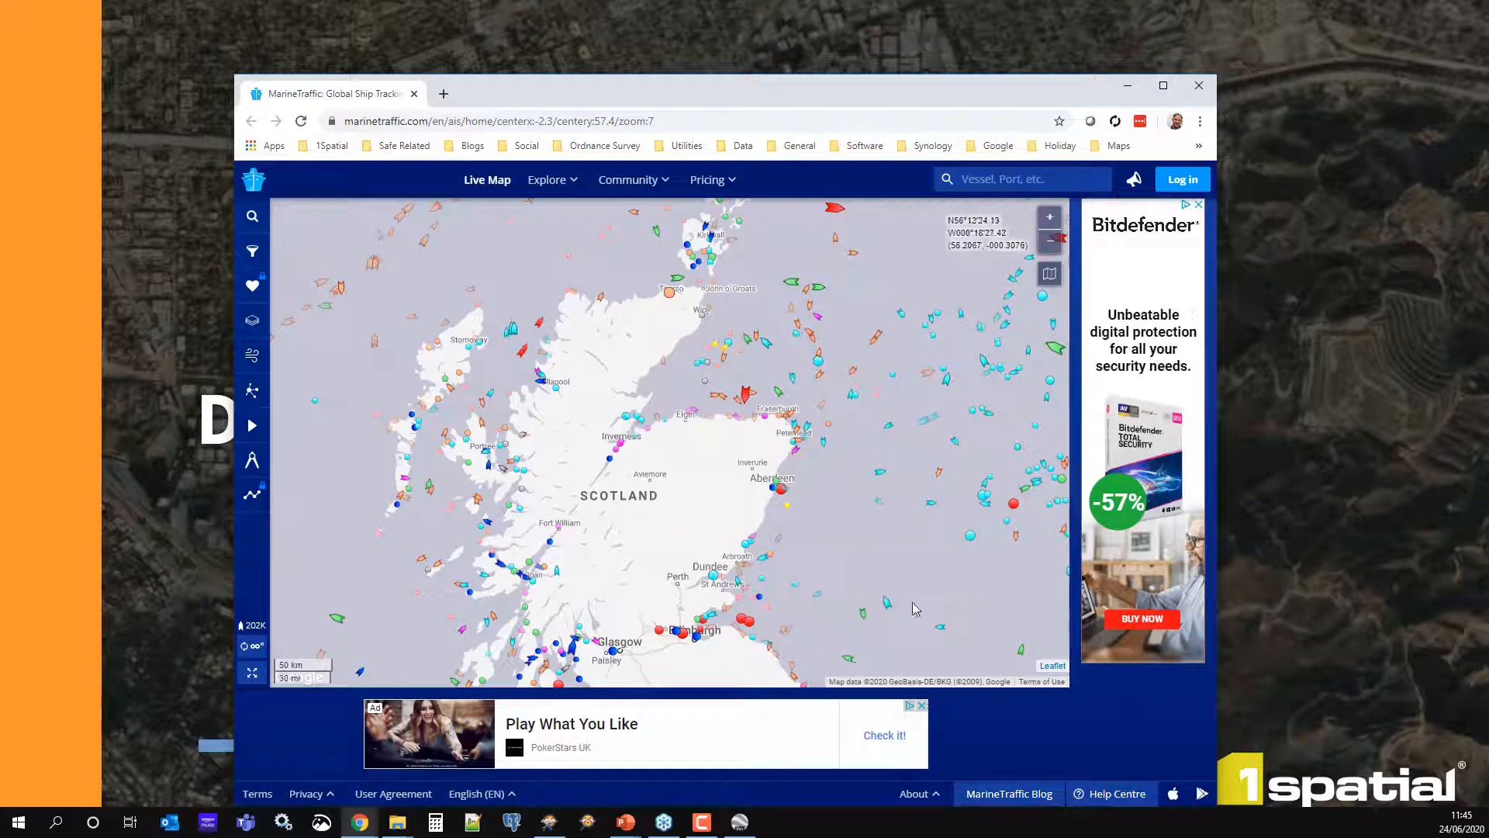
Minimise Chrome and load 'Data extract from a geodatabase.fmw', acknowledging the missing-dependencies warning
{"action": "left_click", "coordinate": [1129, 92]}
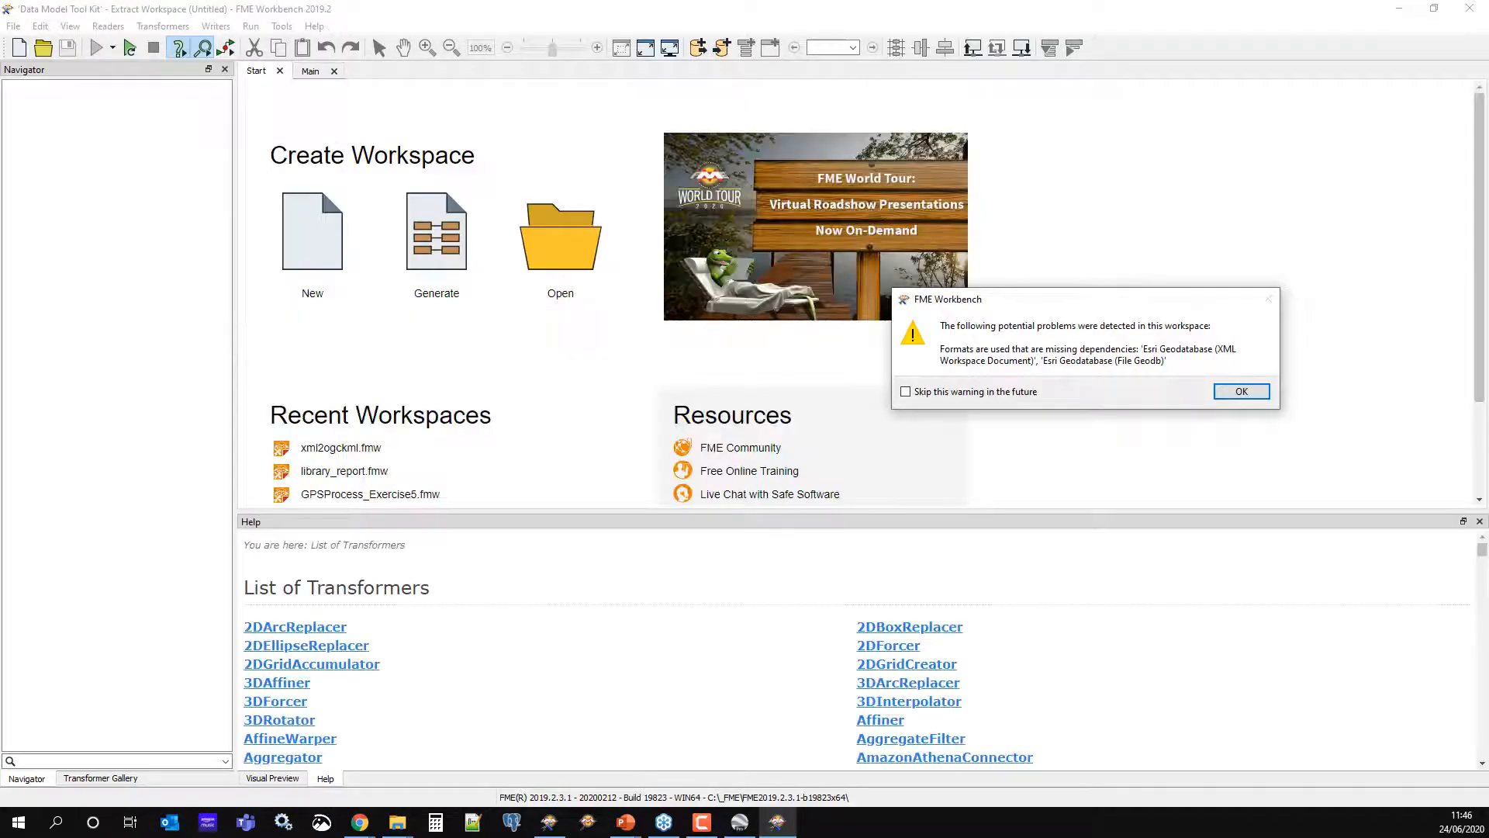
{"action": "left_click", "coordinate": [1256, 395]}
{"action": "left_click", "coordinate": [902, 456]}
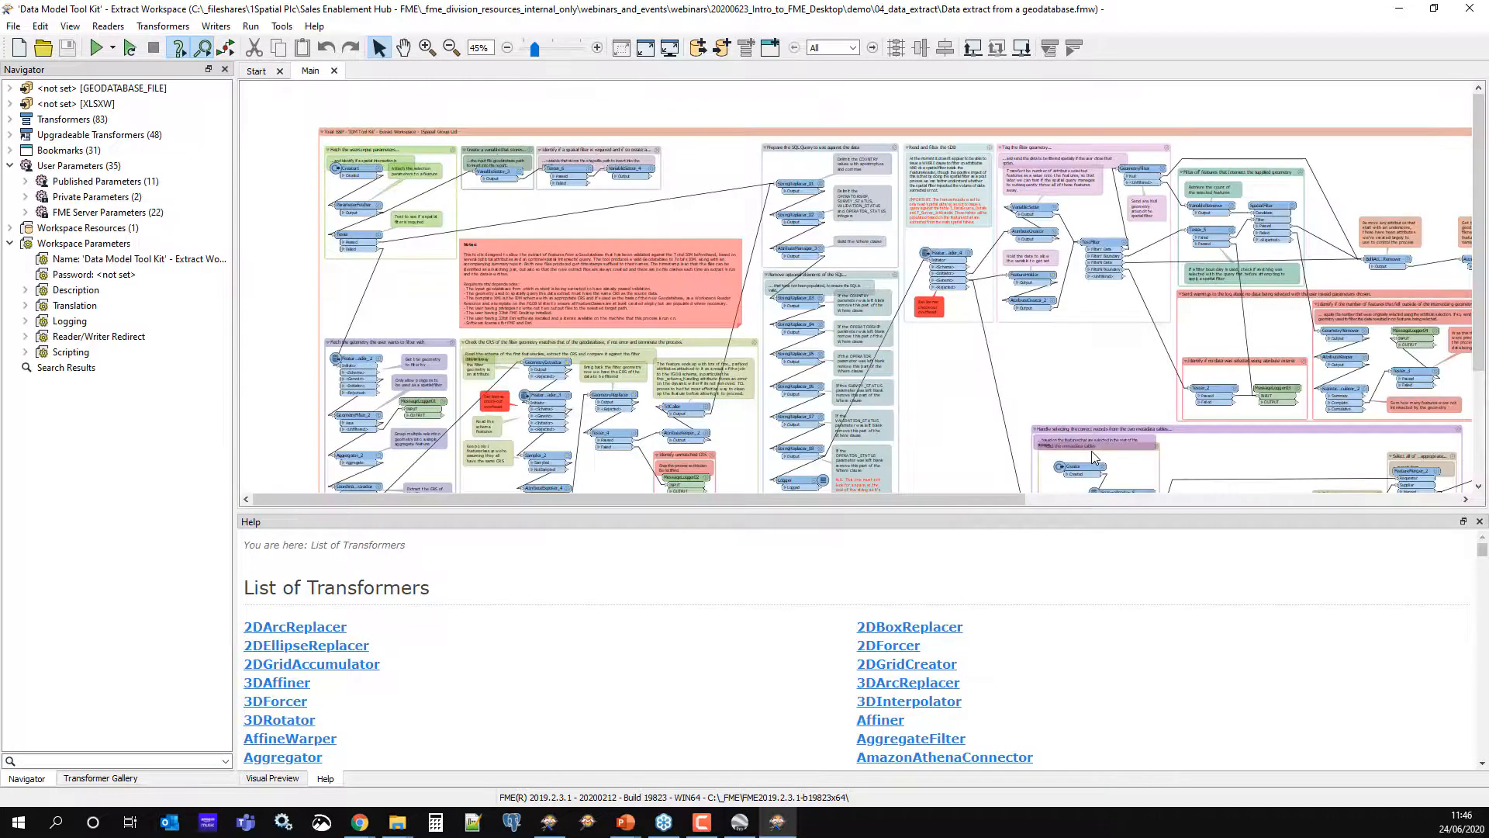
Zoom to the workspace extents, then run it to show the Translation Parameter Values
{"action": "left_click", "coordinate": [622, 49]}
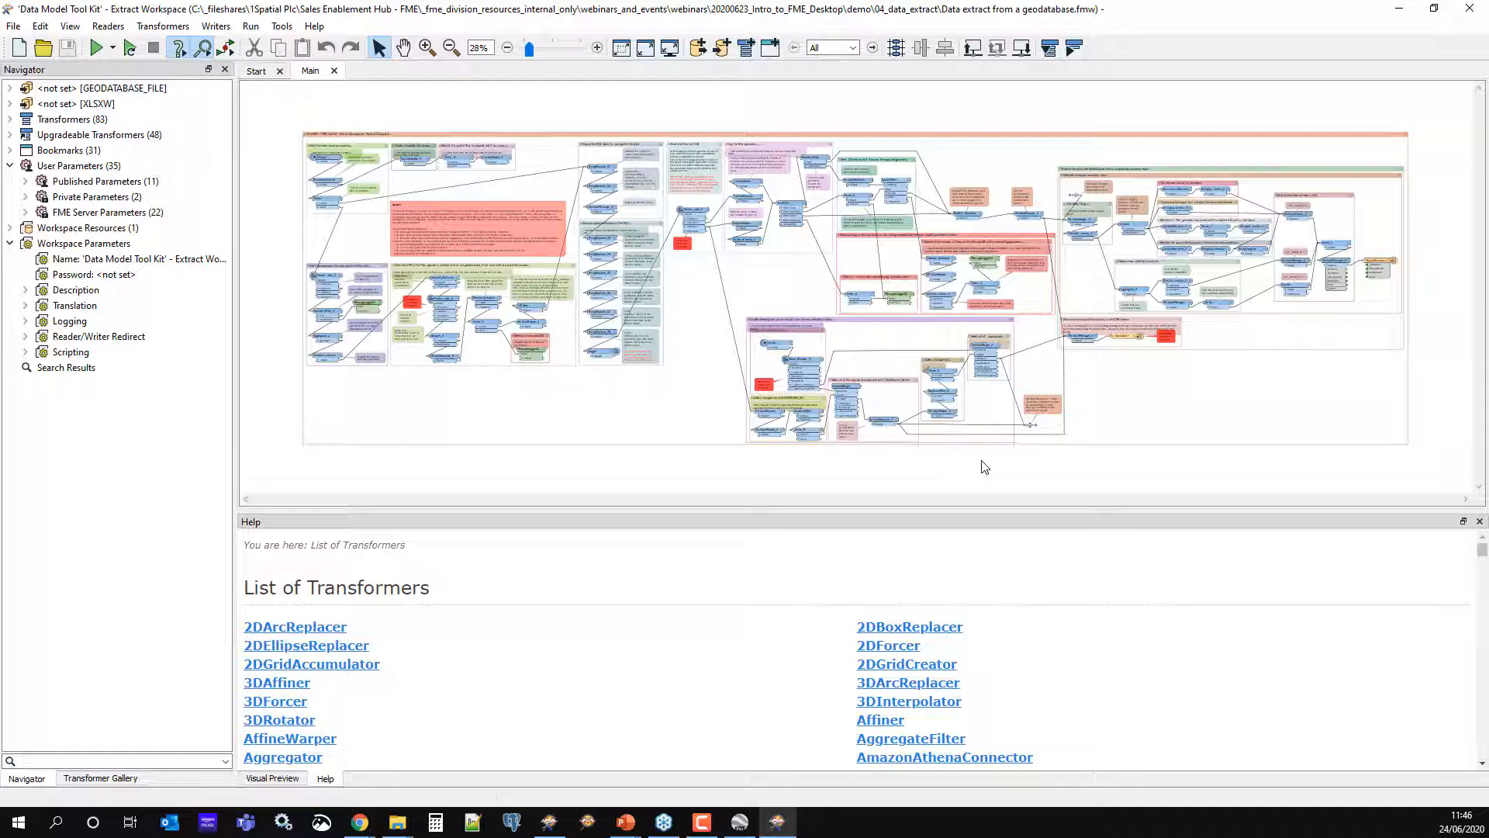
{"action": "left_click", "coordinate": [97, 48]}
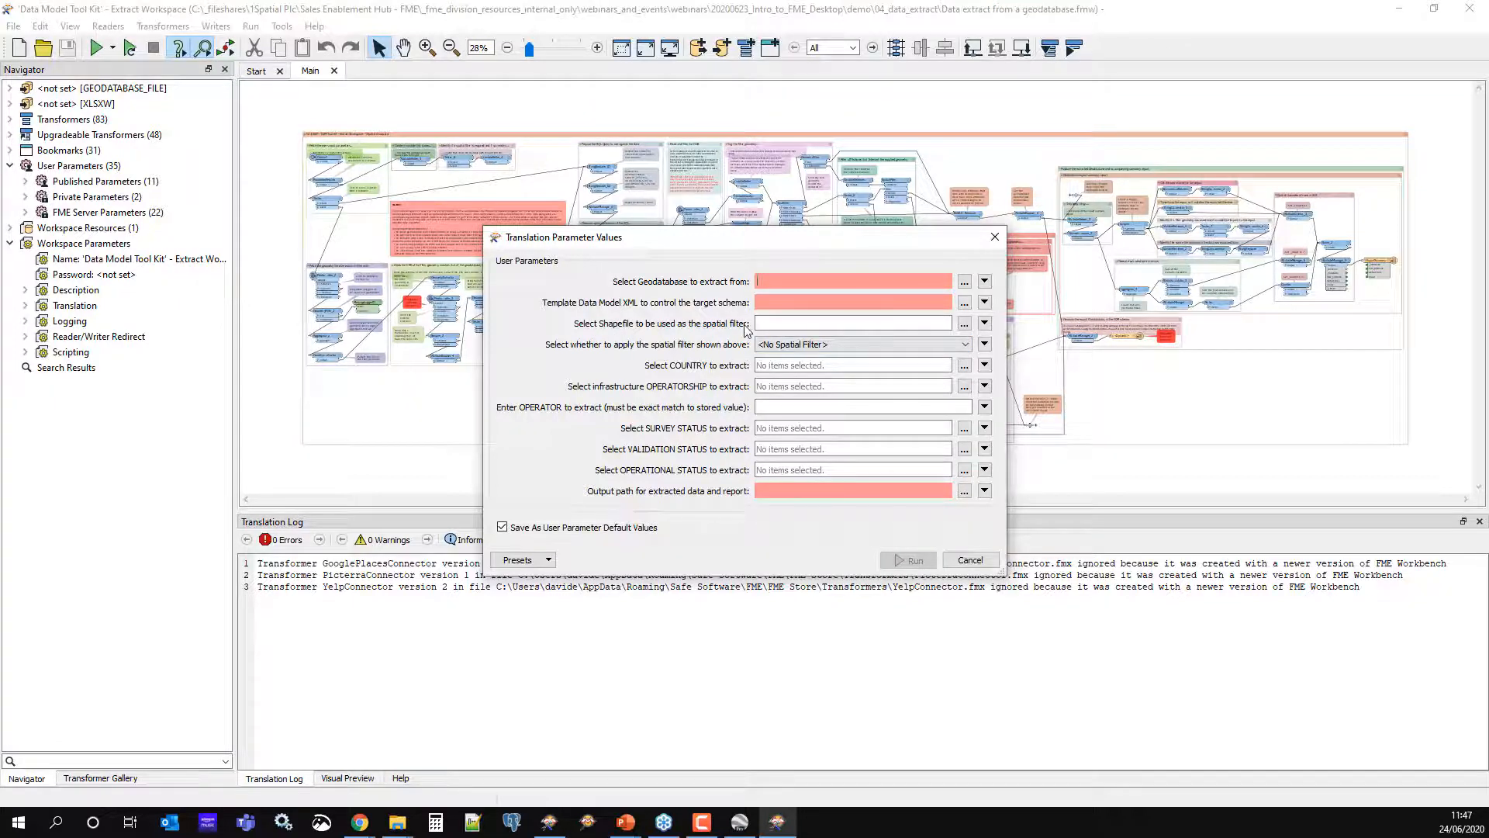
Set the spatial filter to Intersects and select Bolivia and Brazil as countries
{"action": "left_click", "coordinate": [814, 344]}
{"action": "left_click", "coordinate": [814, 368]}
{"action": "left_click", "coordinate": [963, 365]}
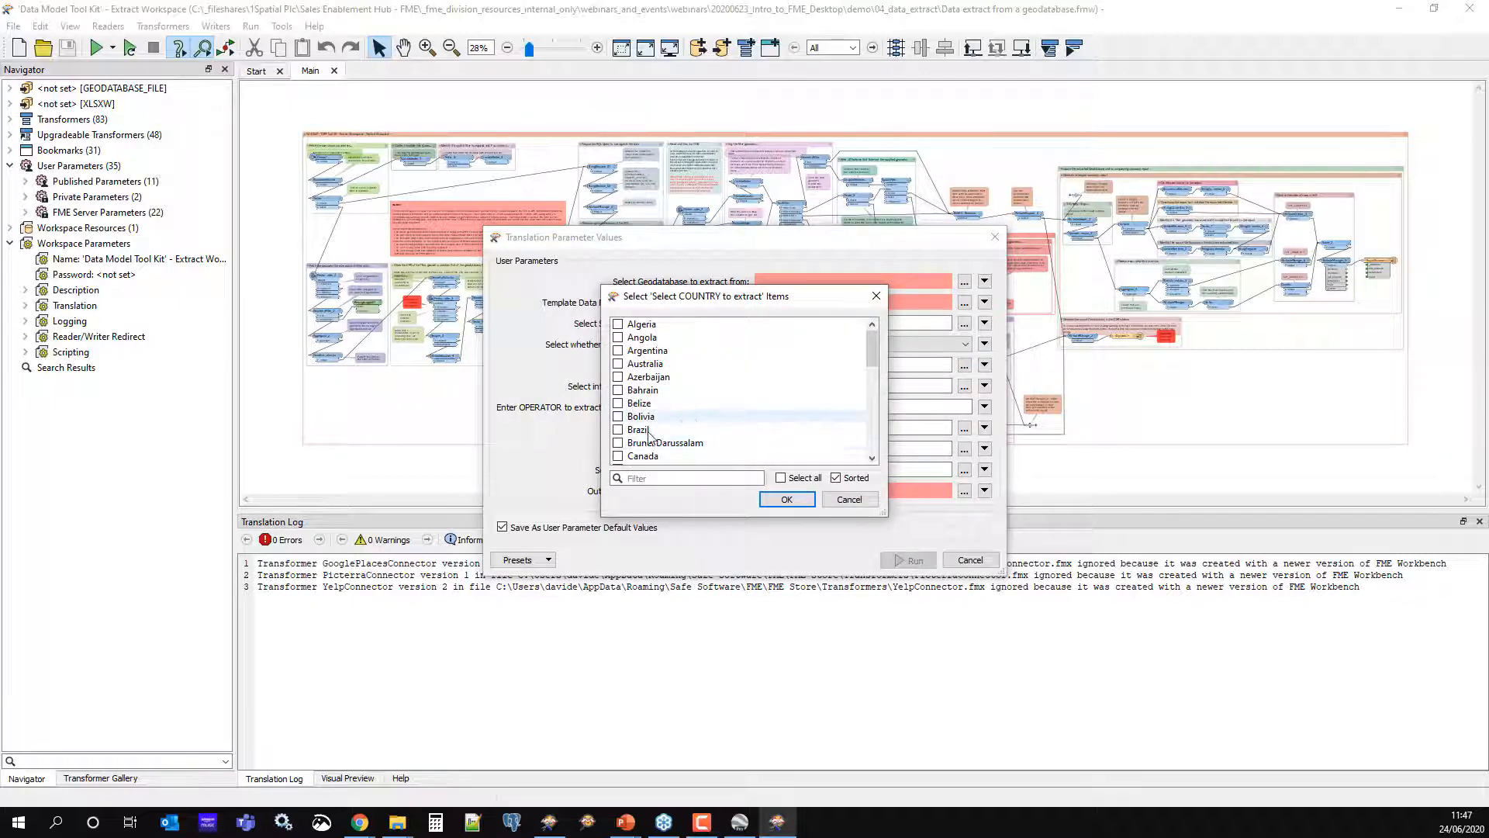
{"action": "left_click", "coordinate": [627, 418]}
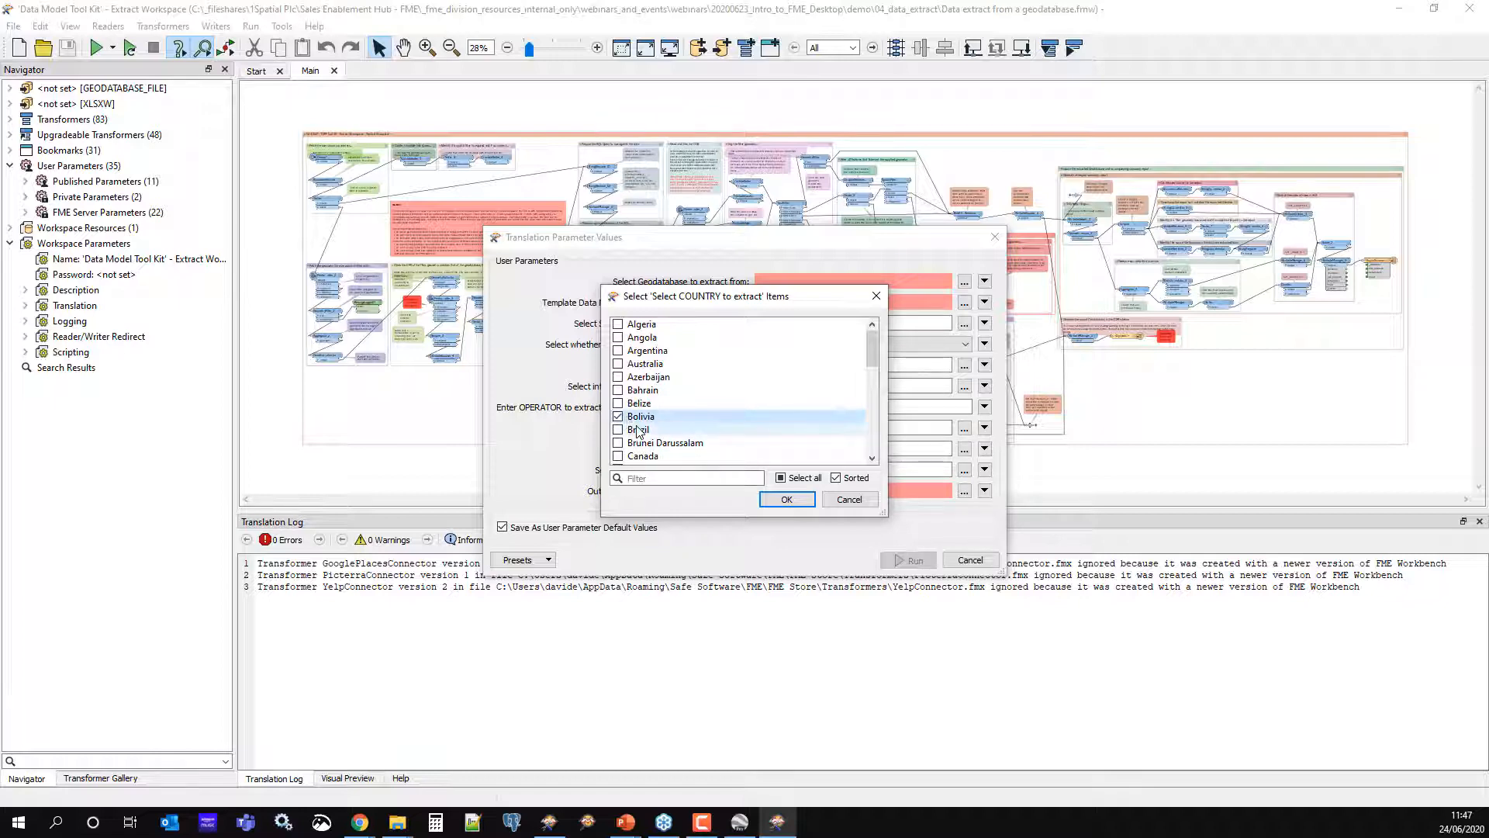
{"action": "left_click", "coordinate": [627, 430]}
{"action": "left_click", "coordinate": [784, 500]}
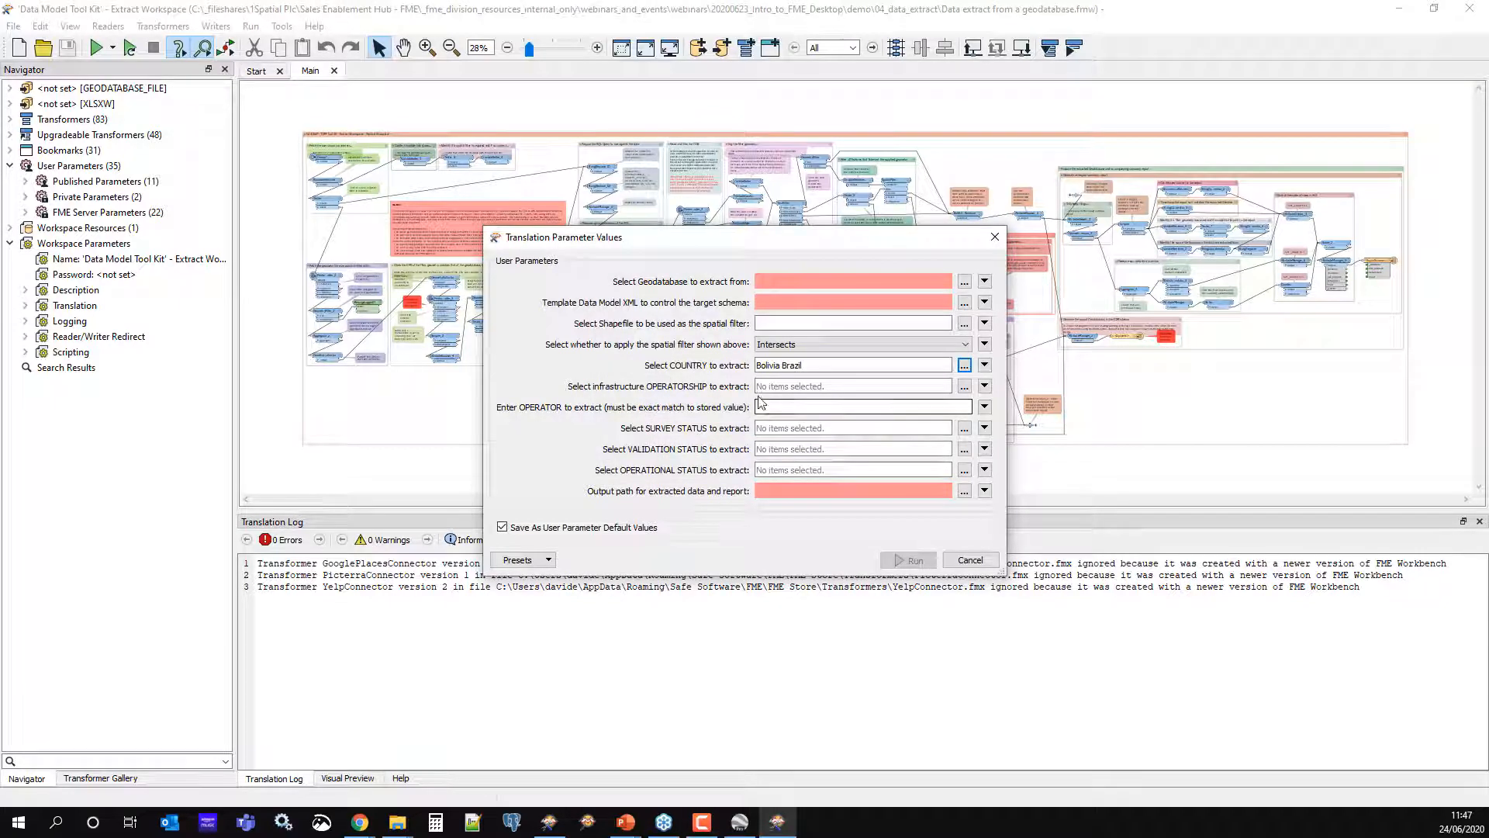
Set infrastructure operatorship to 2 - Operated and enter operator aramco
{"action": "left_click", "coordinate": [964, 386]}
{"action": "left_click", "coordinate": [648, 351]}
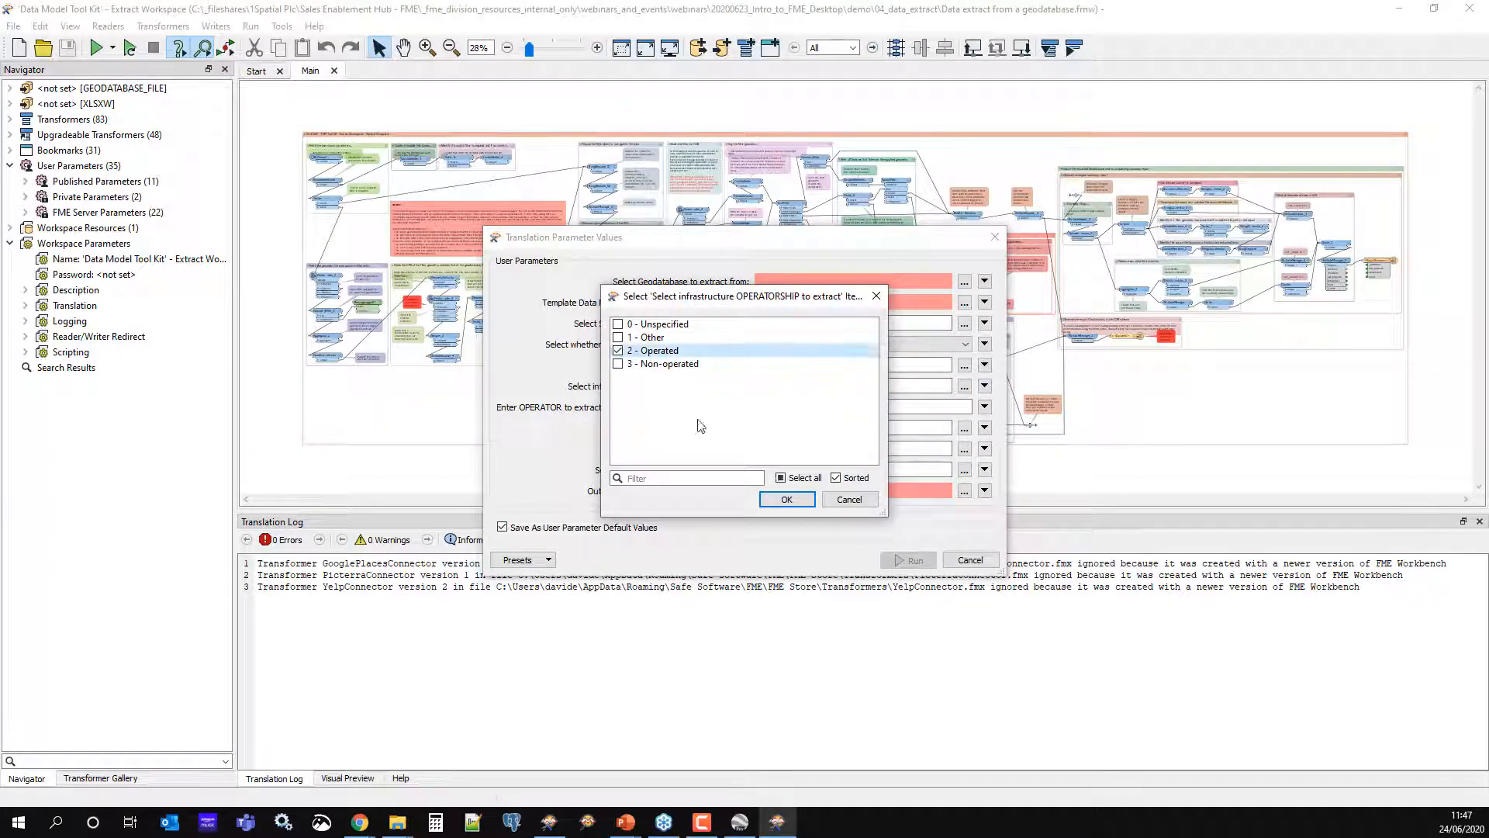
{"action": "left_click", "coordinate": [784, 496]}
{"action": "left_click", "coordinate": [786, 407]}
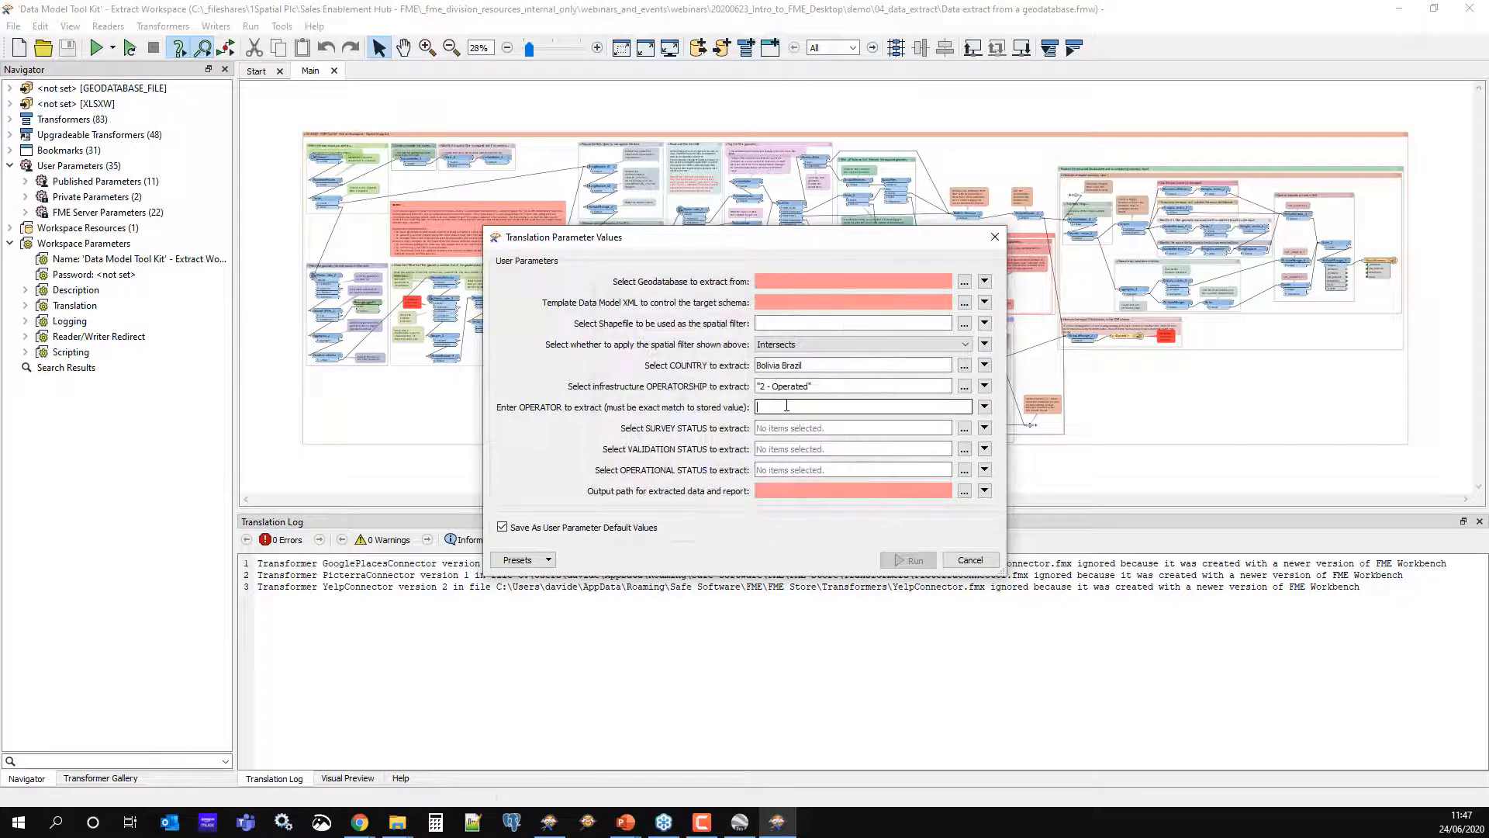
{"action": "type", "text": "aramco"}
Choose As-built survey, Validated and Operational (active) statuses, then close the parameters without running
{"action": "left_click", "coordinate": [965, 431]}
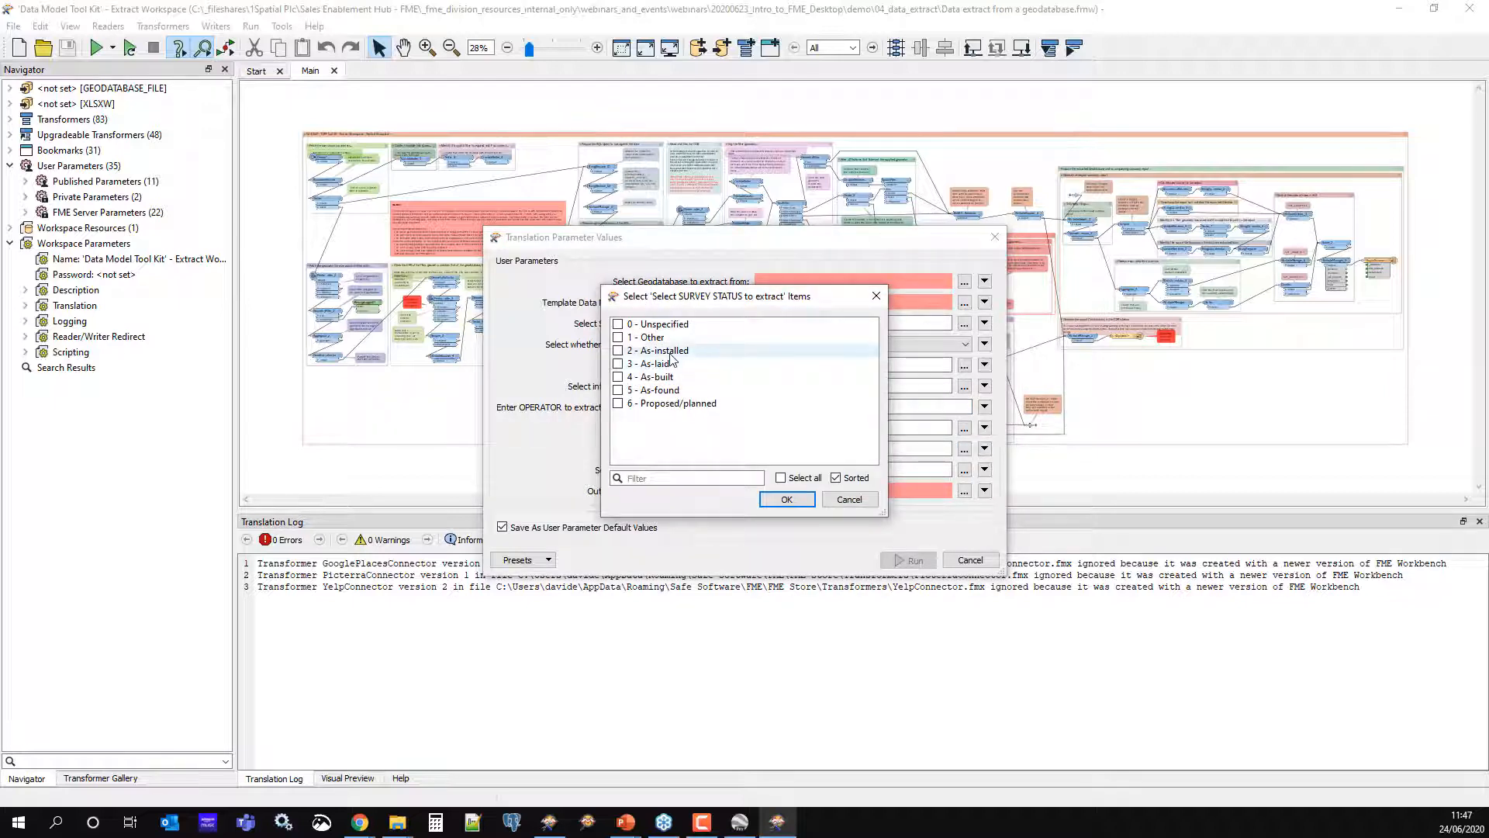
{"action": "left_click", "coordinate": [658, 377]}
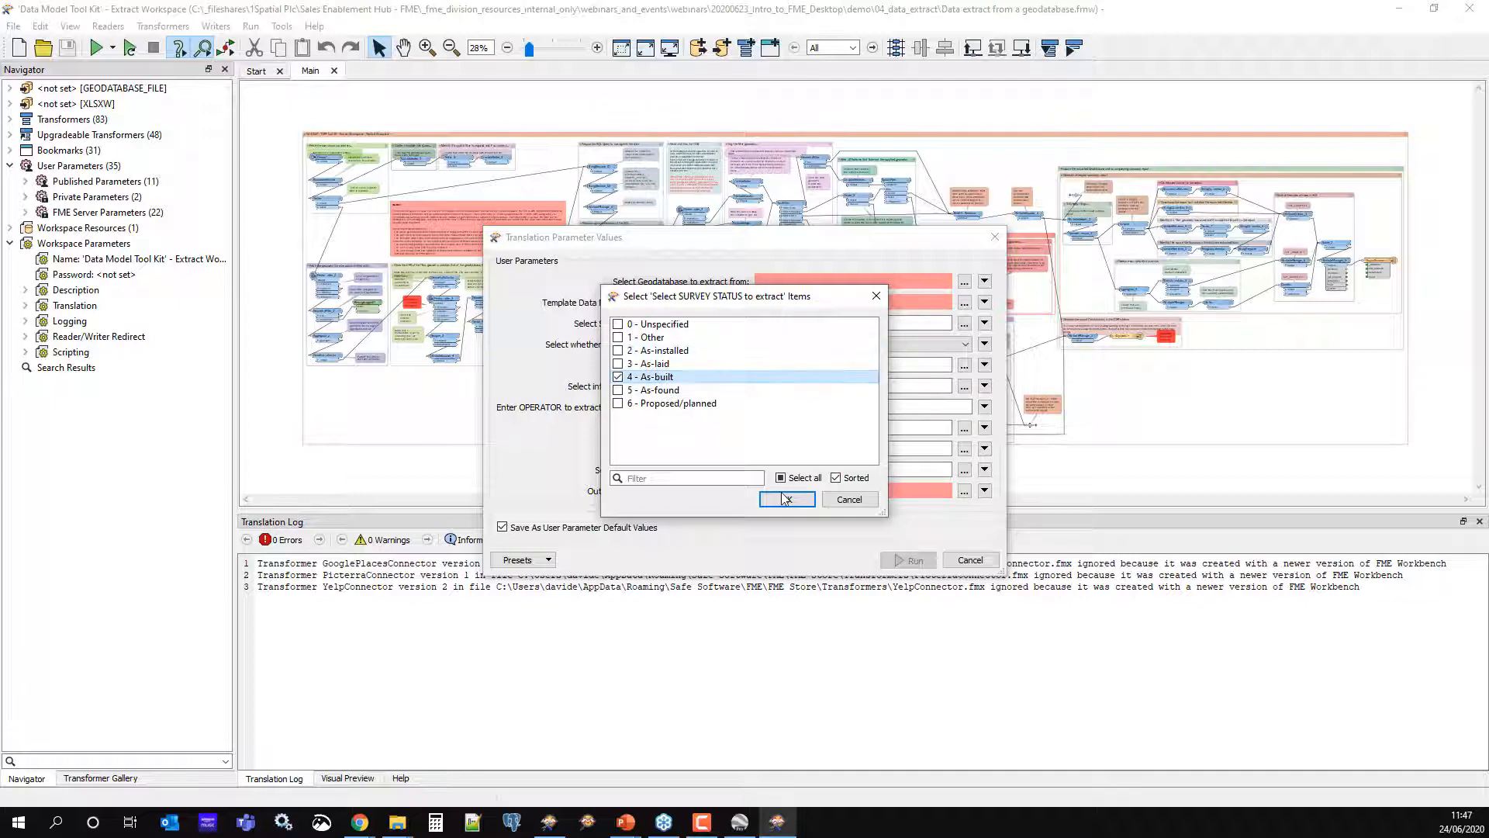
{"action": "left_click", "coordinate": [786, 500]}
{"action": "left_click", "coordinate": [964, 448]}
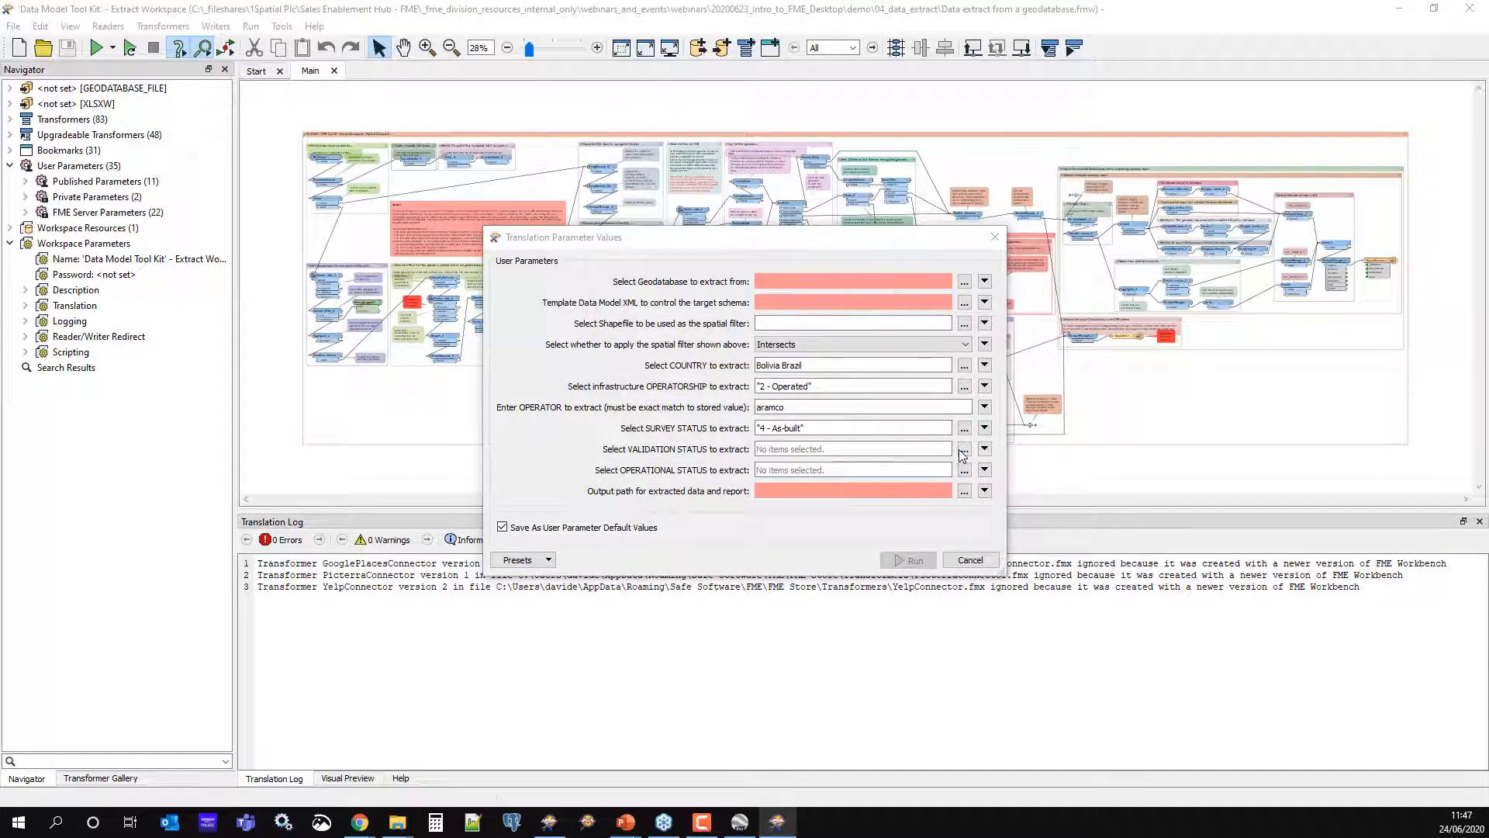
{"action": "left_click", "coordinate": [657, 365]}
{"action": "left_click", "coordinate": [786, 499]}
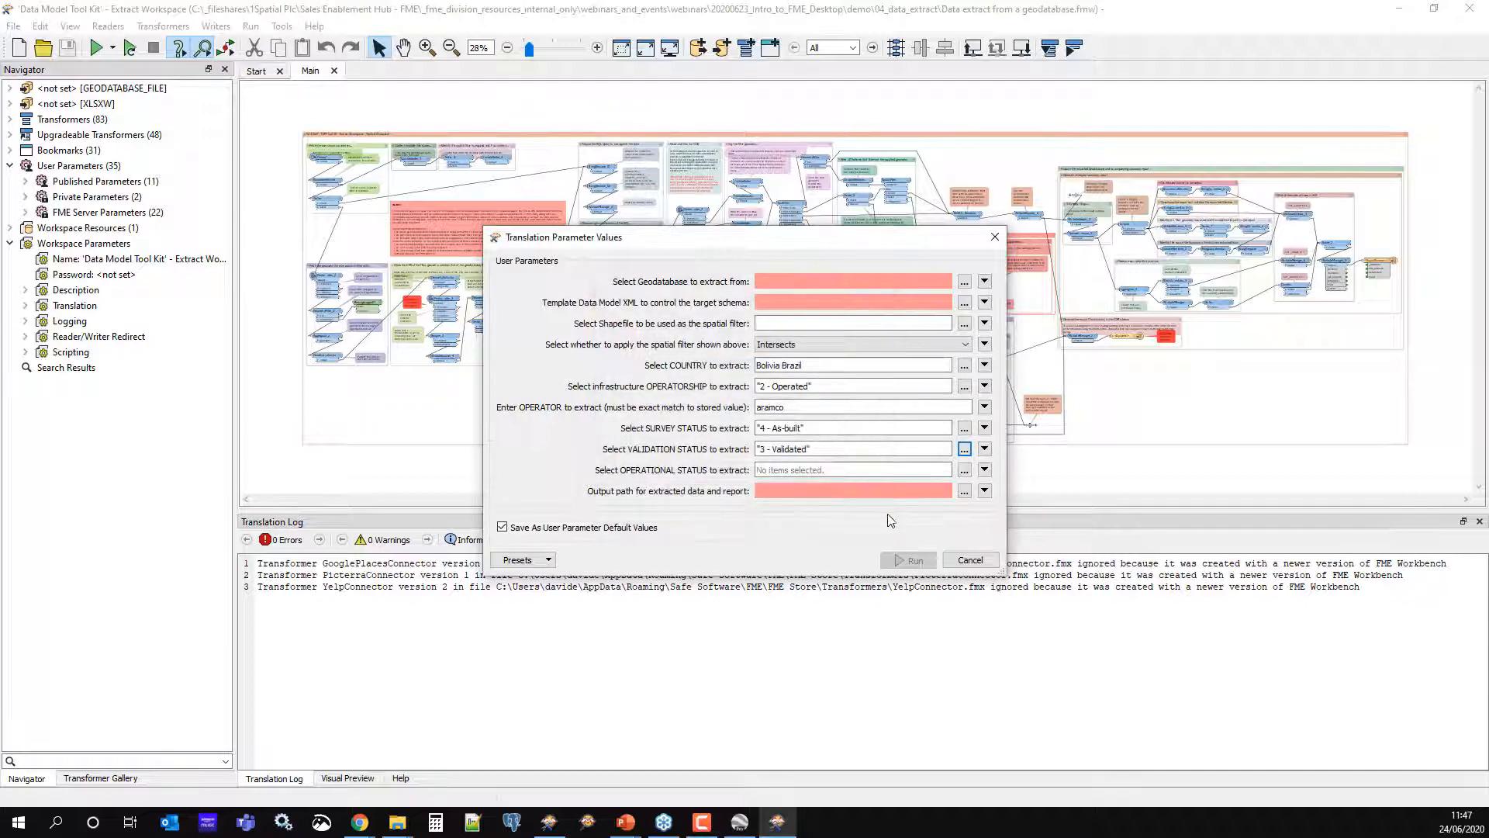
{"action": "left_click", "coordinate": [964, 470]}
{"action": "left_click", "coordinate": [696, 365]}
{"action": "left_click", "coordinate": [786, 498]}
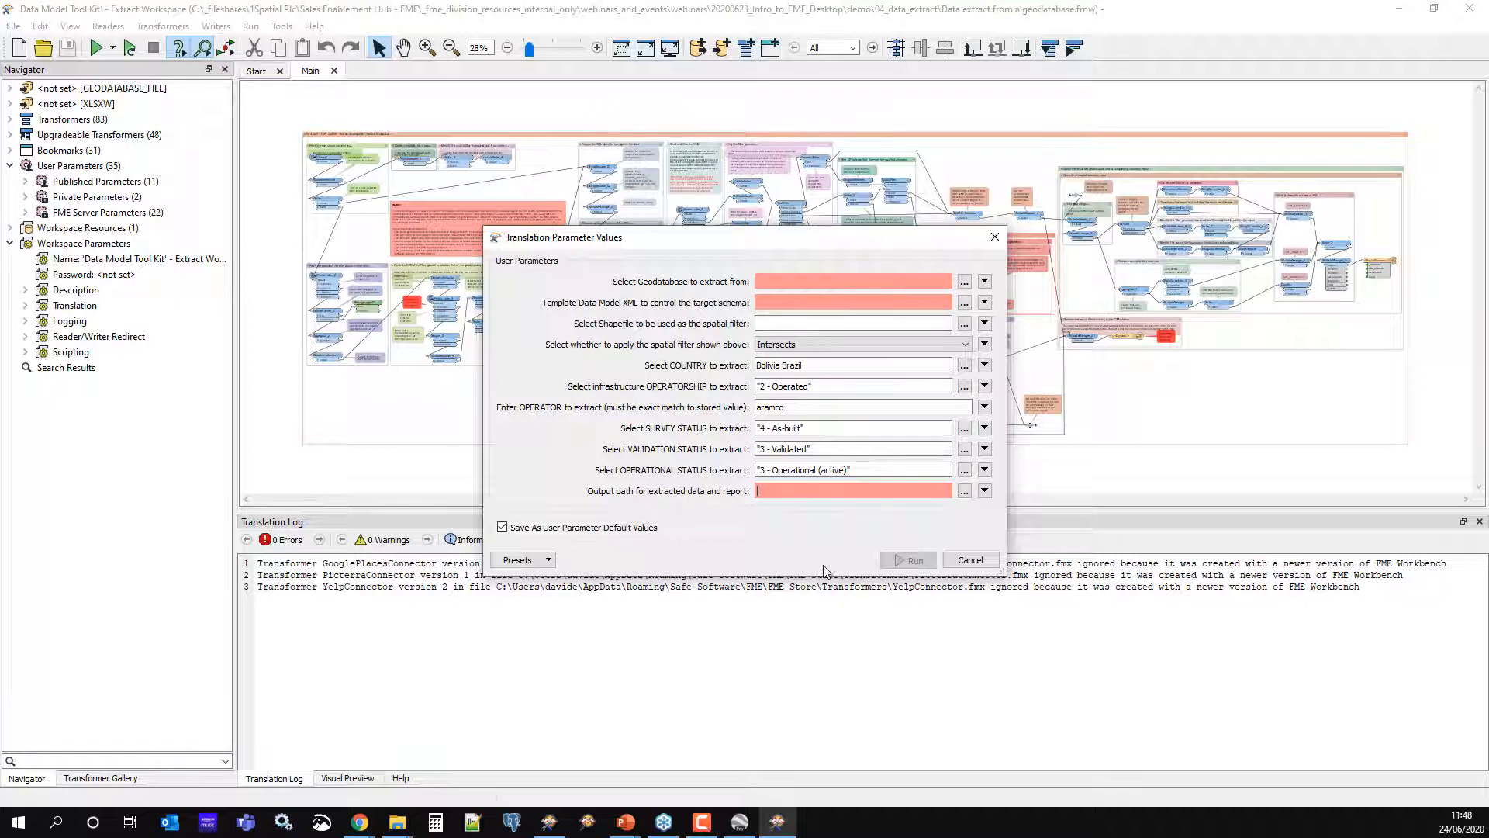
{"action": "left_click", "coordinate": [970, 560]}
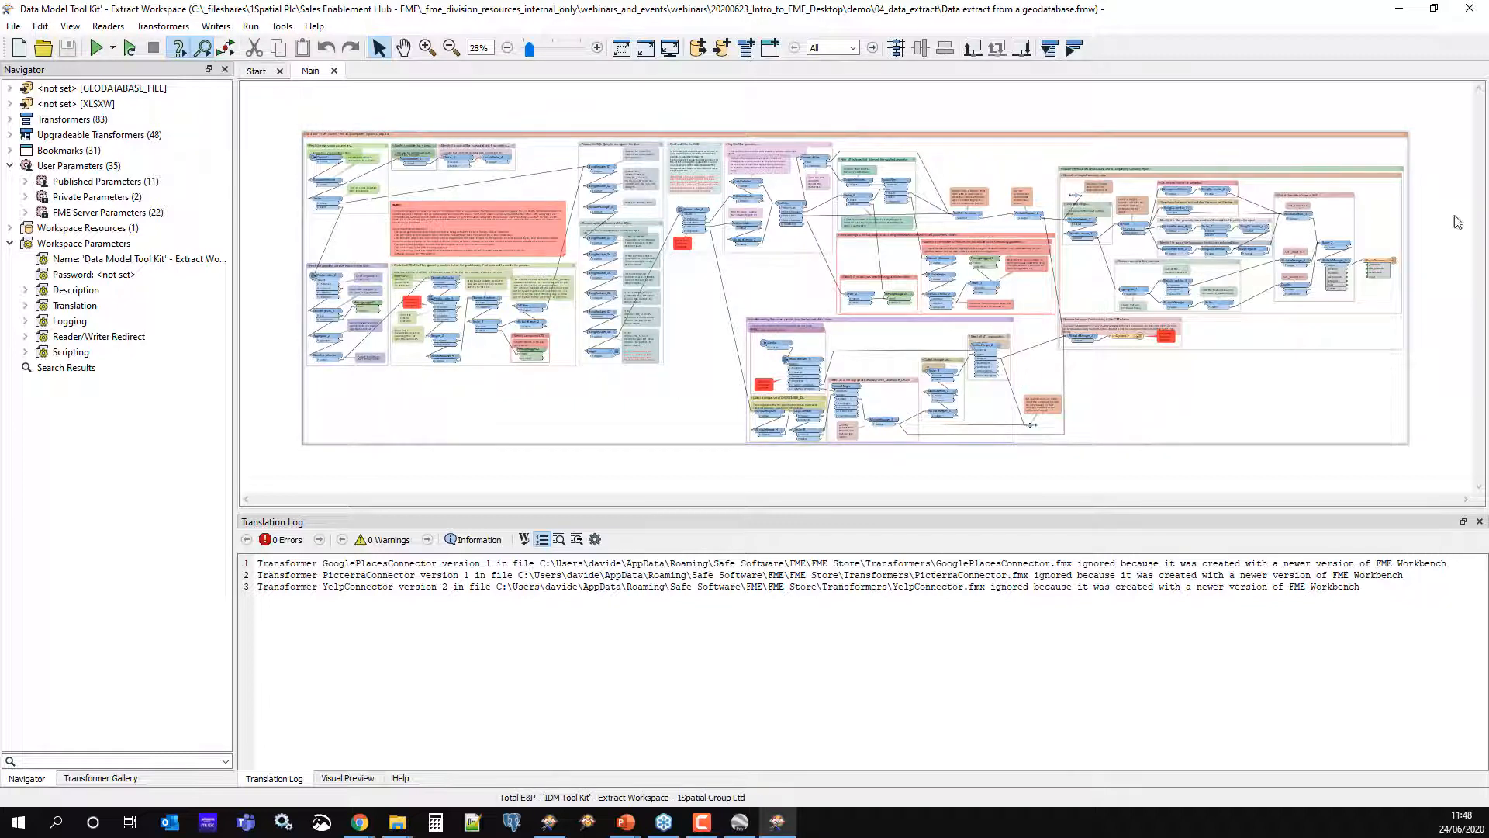
Minimise FME Workbench to reveal the DEMO slide
{"action": "left_click", "coordinate": [1400, 10]}
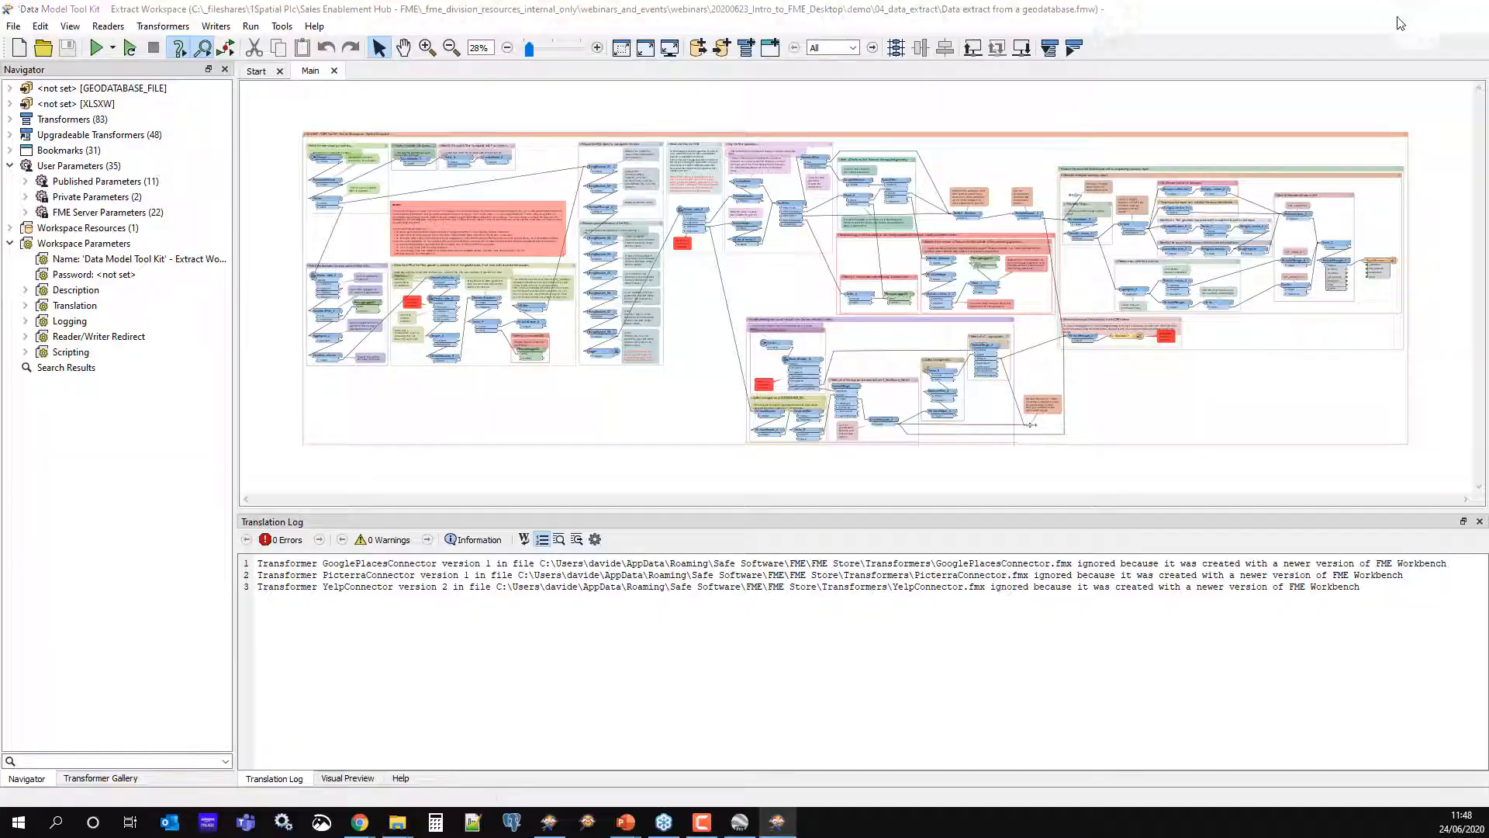